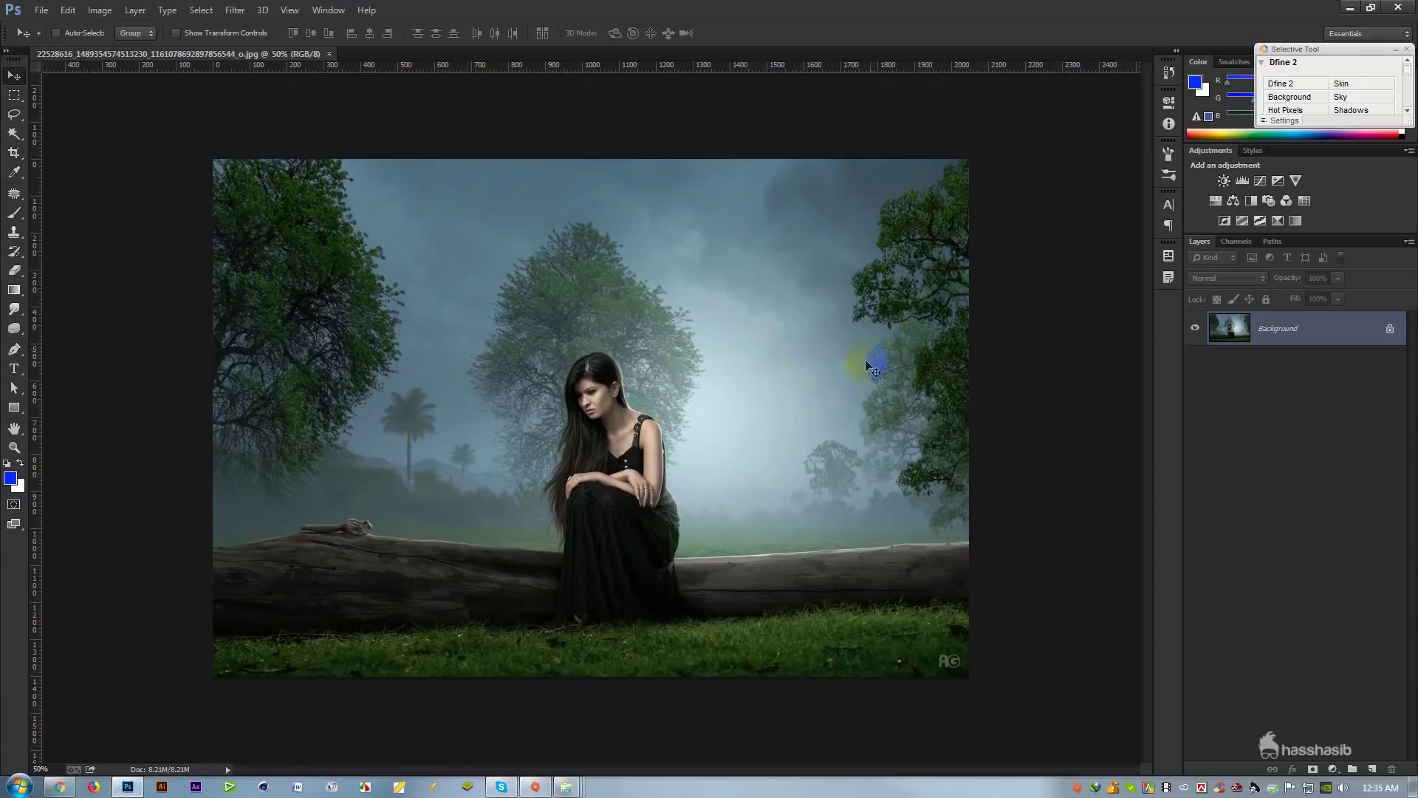
{"action": "left_click", "coordinate": [246, 220]}
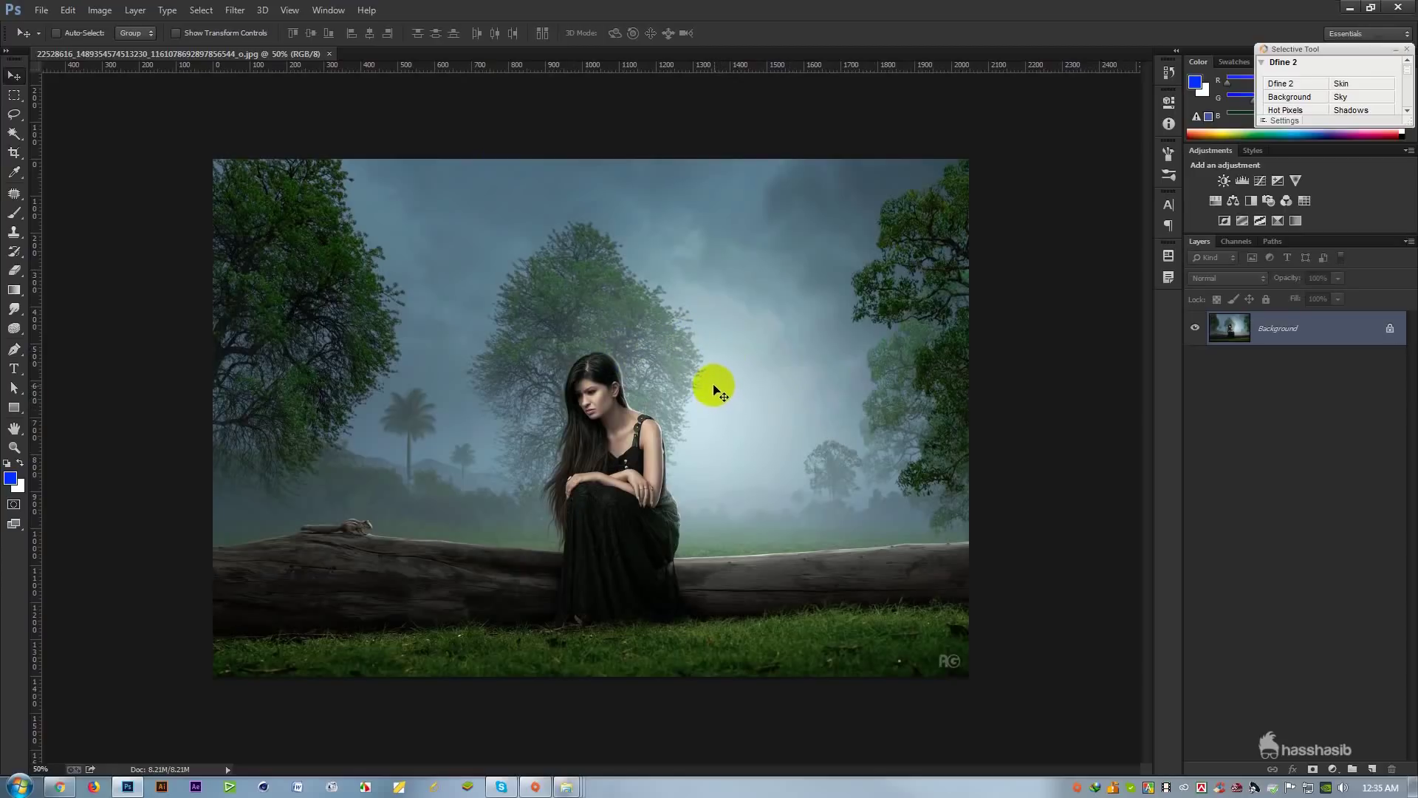
{"action": "left_click_drag", "start_coordinate": [602, 370], "coordinate": [613, 386]}
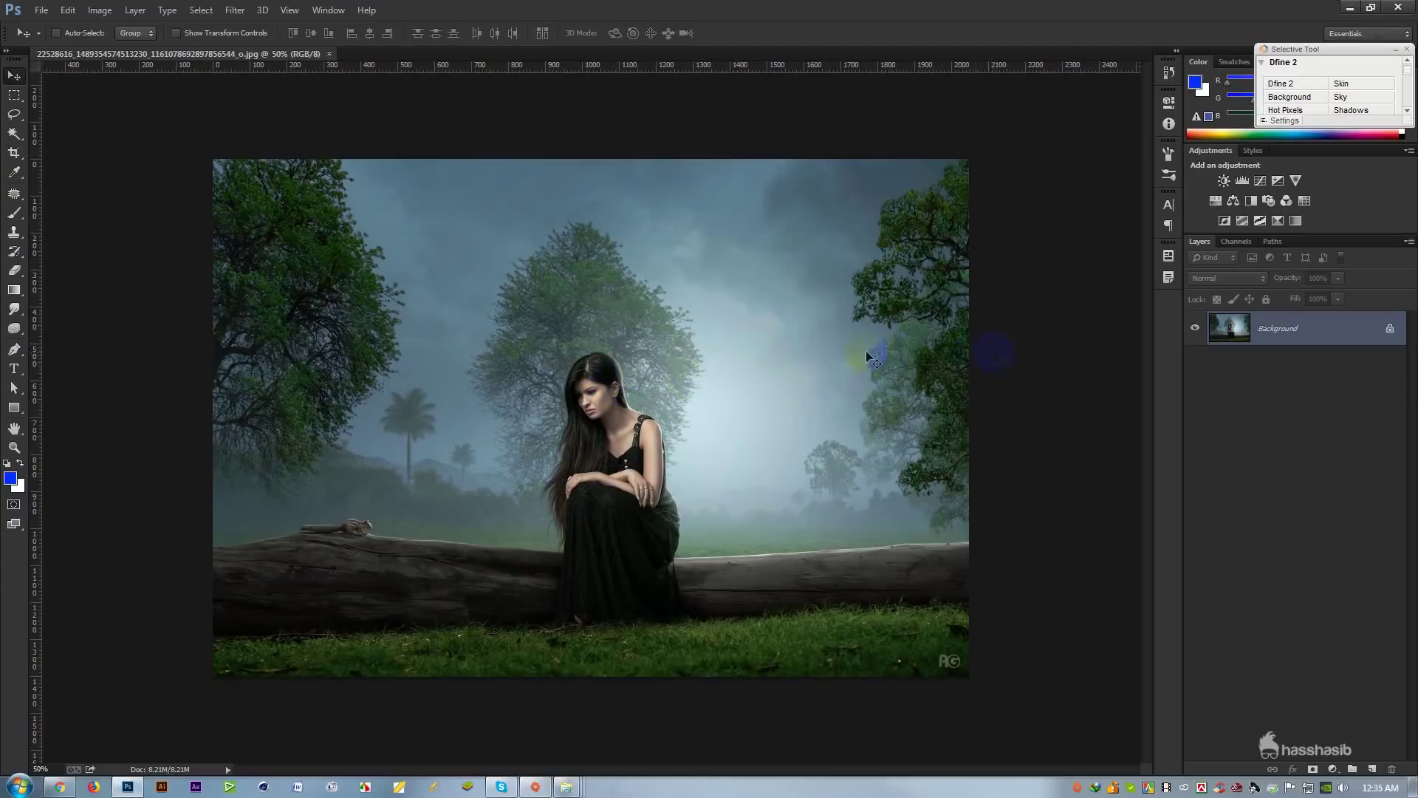
{"action": "left_click", "coordinate": [895, 364]}
Step: Create a new document 6 inches wide and 9 inches high at 300 pixels/inch with a white background
{"action": "left_click", "coordinate": [41, 11]}
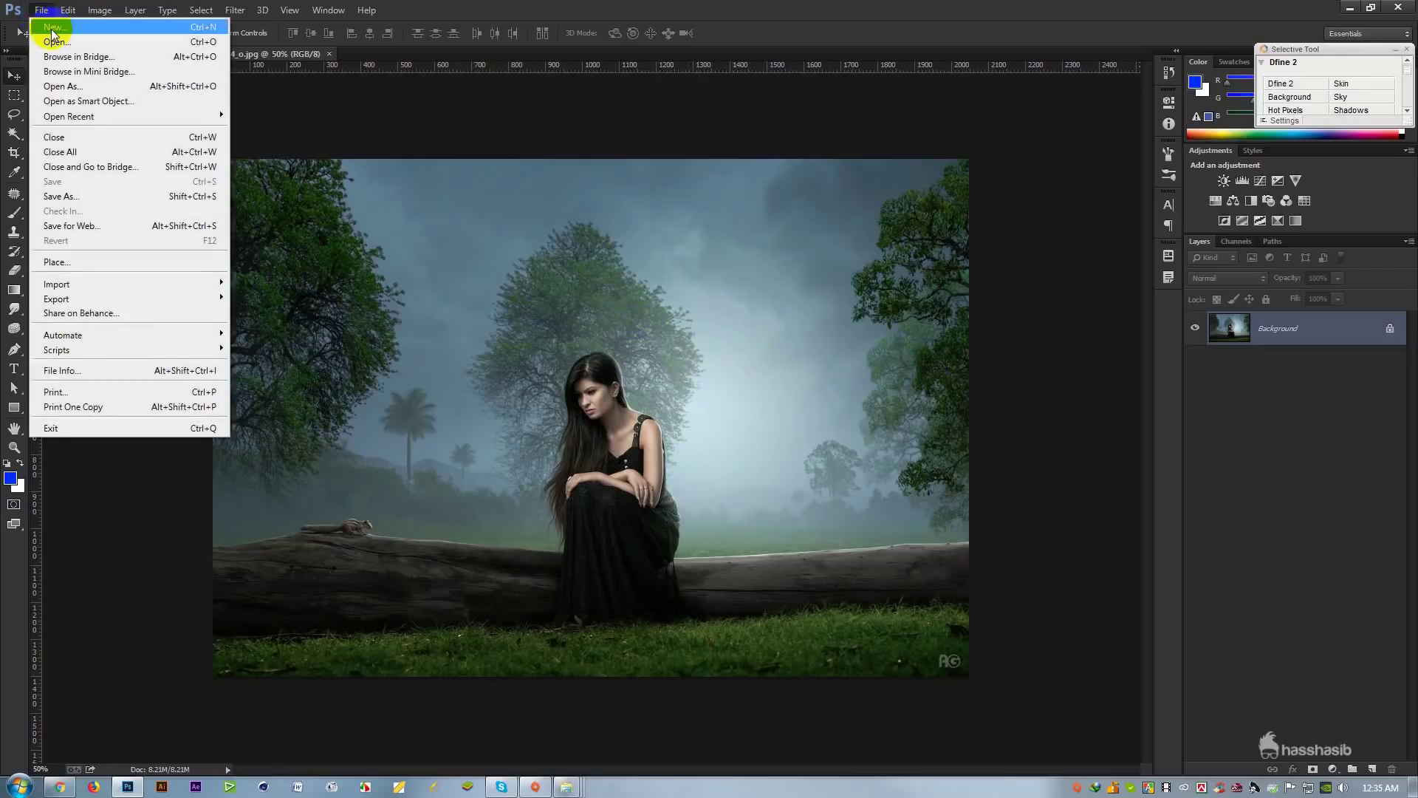
{"action": "left_click", "coordinate": [67, 34]}
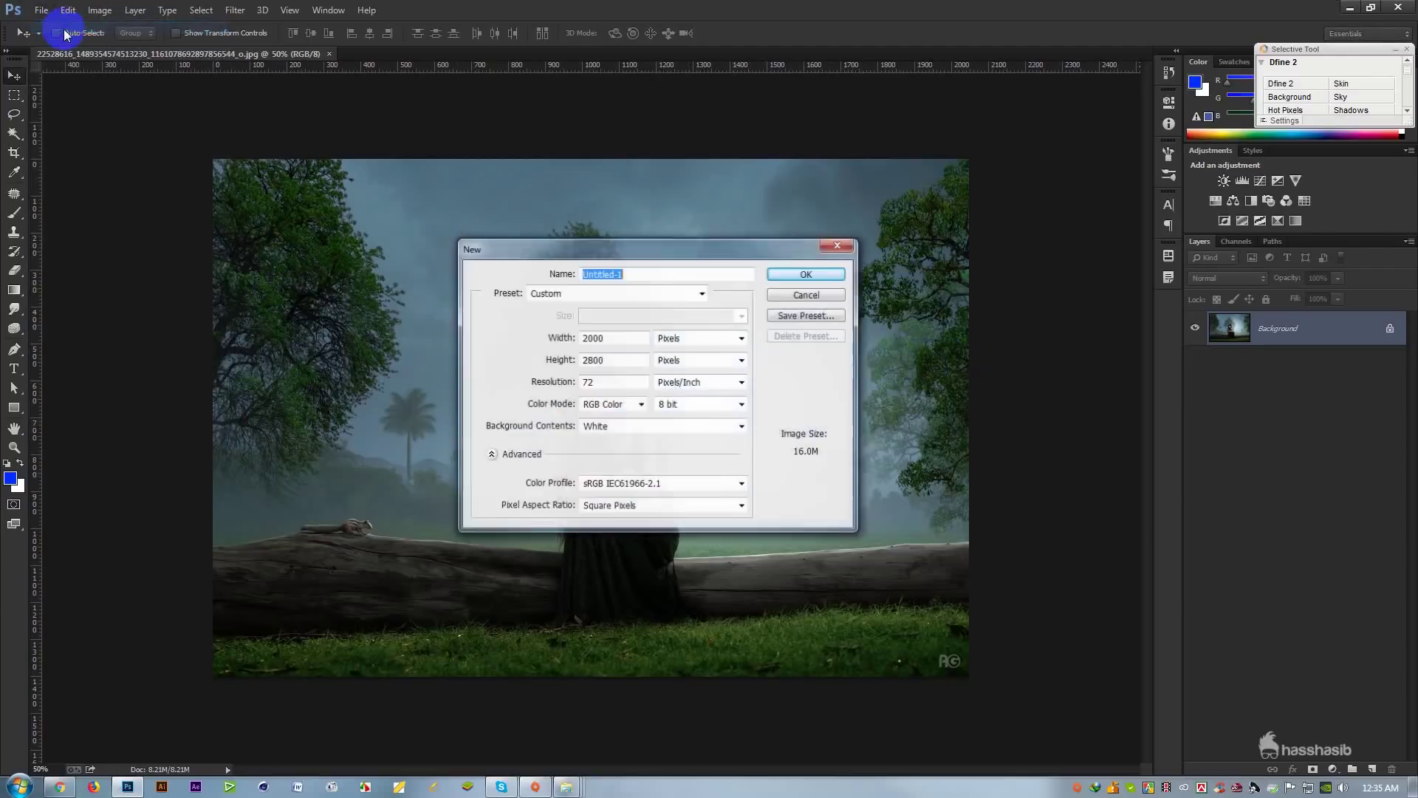
{"action": "left_click", "coordinate": [674, 340]}
{"action": "left_click", "coordinate": [678, 368]}
{"action": "left_click_drag", "start_coordinate": [618, 338], "coordinate": [491, 339]}
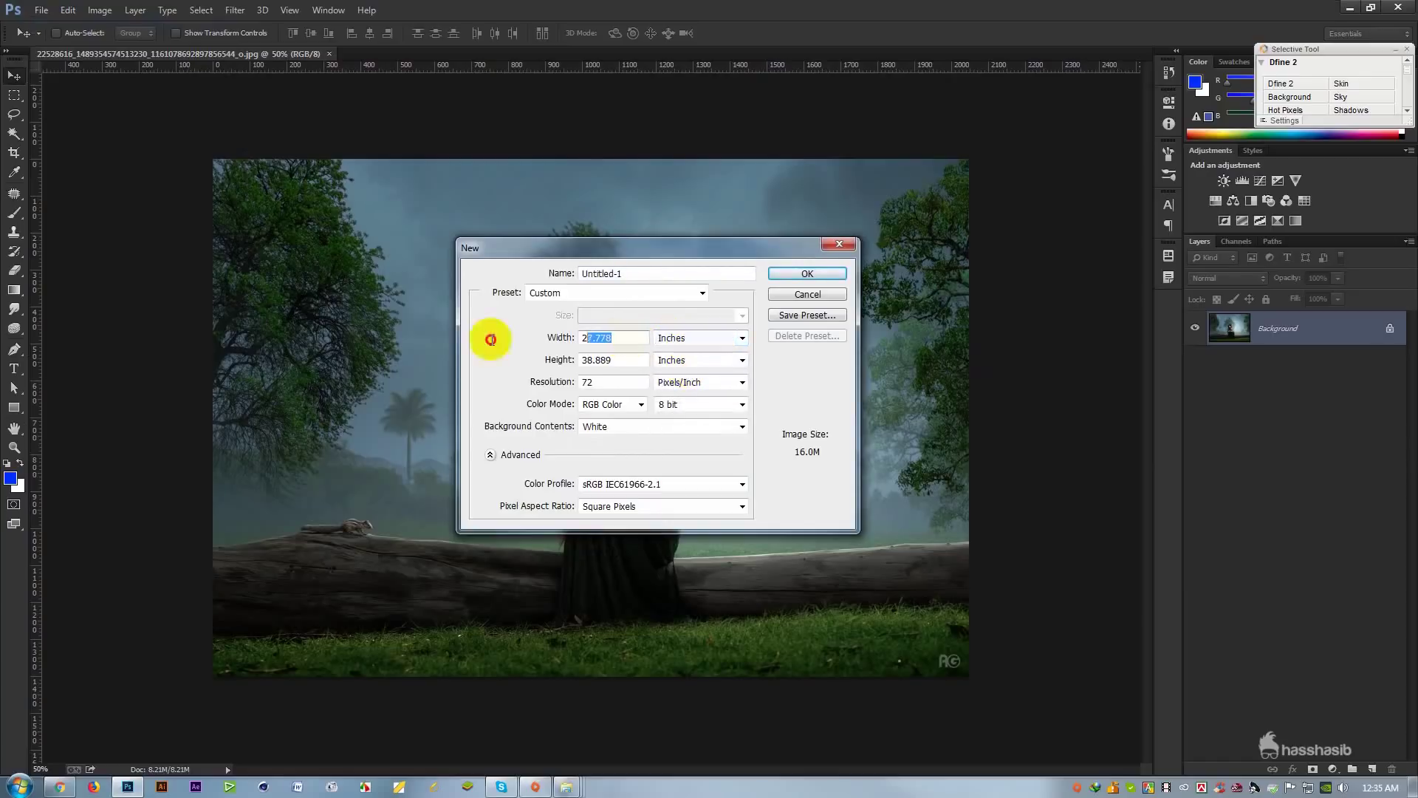
{"action": "type", "text": "6"}
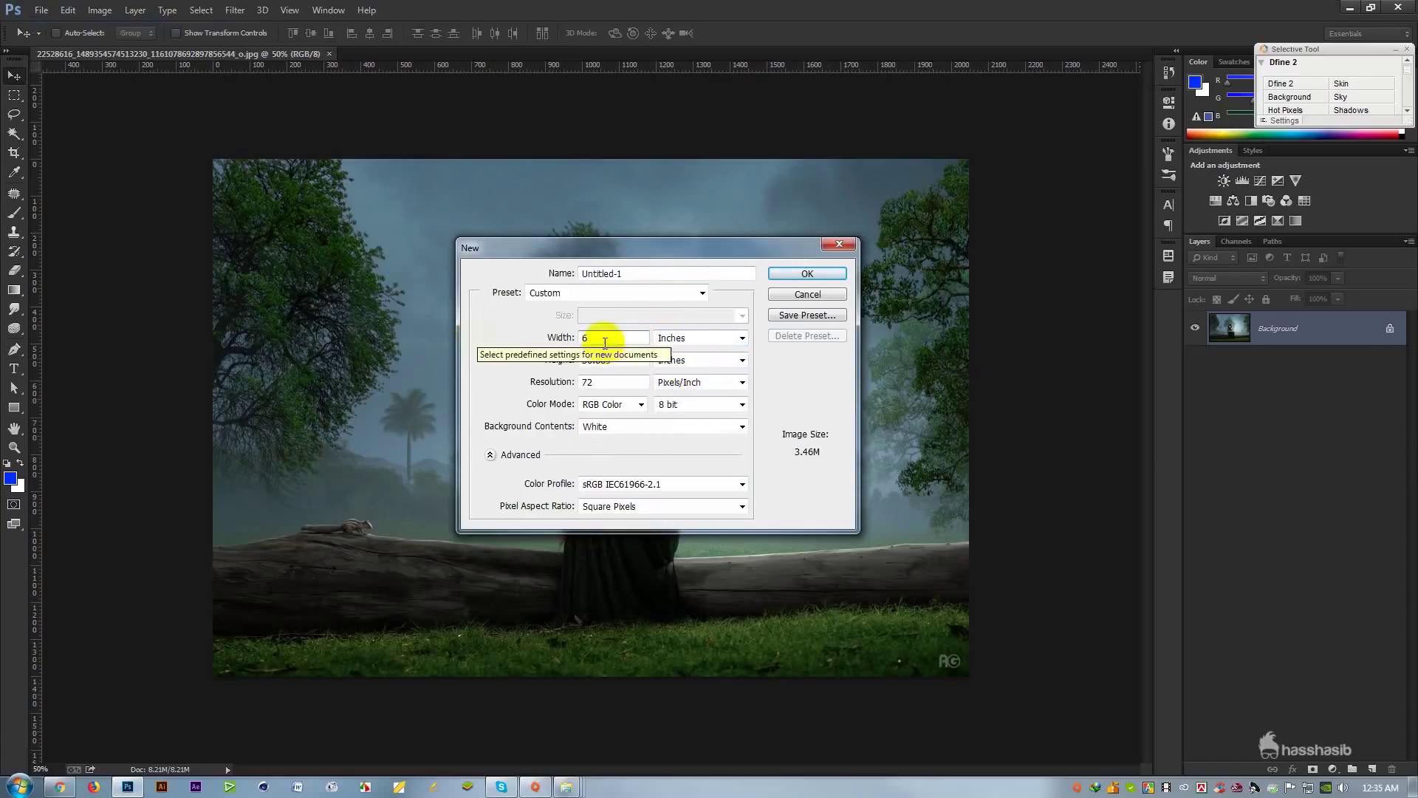
{"action": "key", "text": "Tab"}
{"action": "type", "text": "9"}
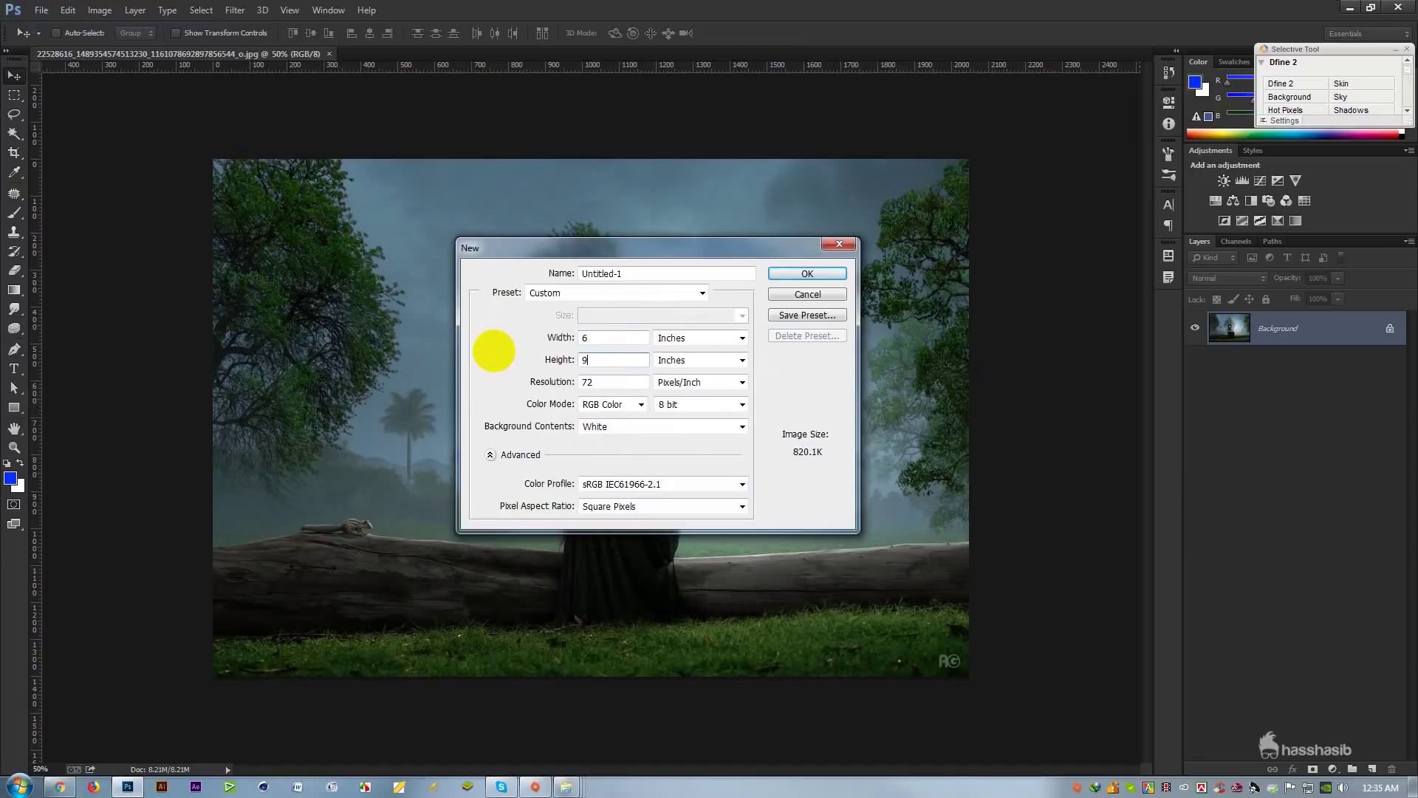
{"action": "key", "text": "Tab"}
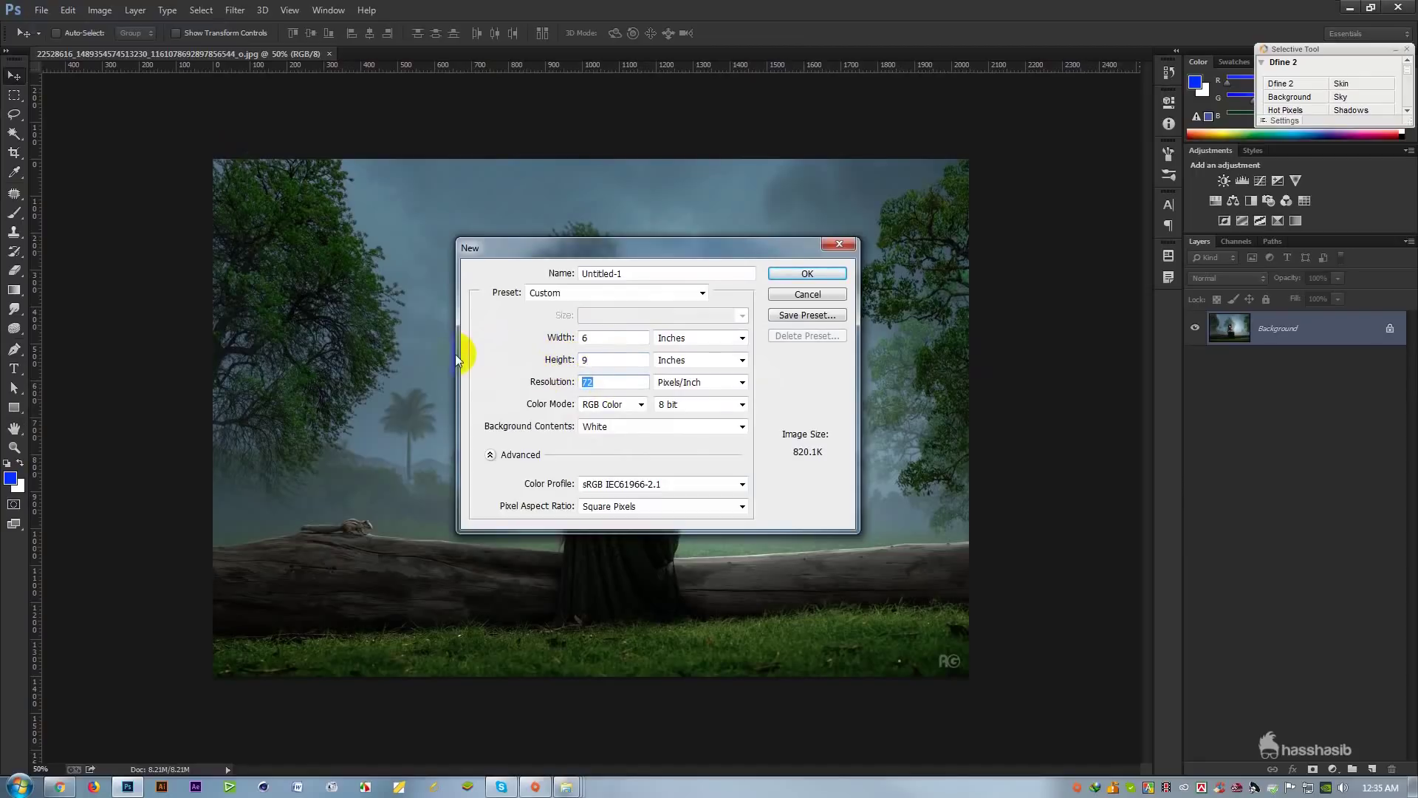
{"action": "left_click", "coordinate": [807, 274]}
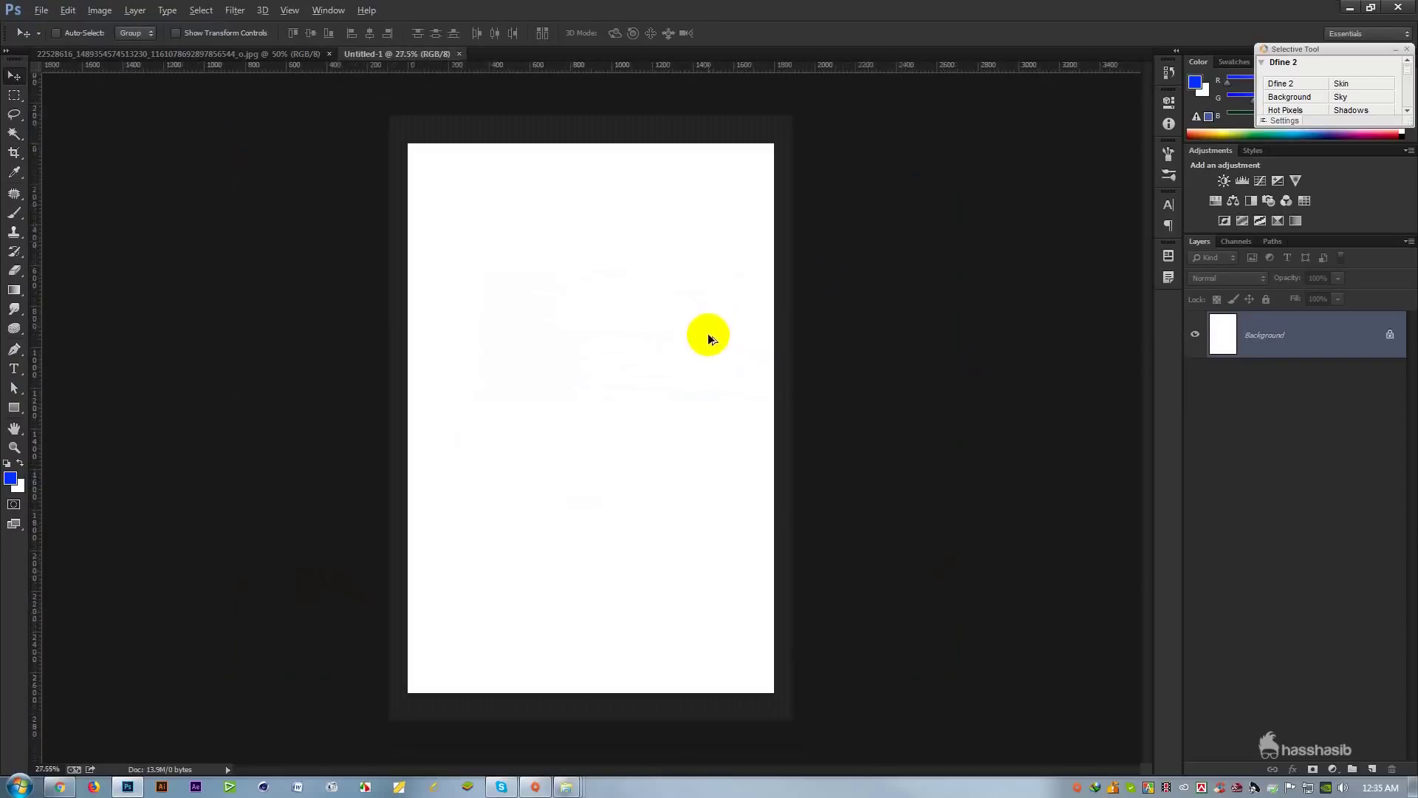
Step: Place guides along all four edges of the blank canvas
{"action": "left_click_drag", "start_coordinate": [734, 66], "coordinate": [740, 113]}
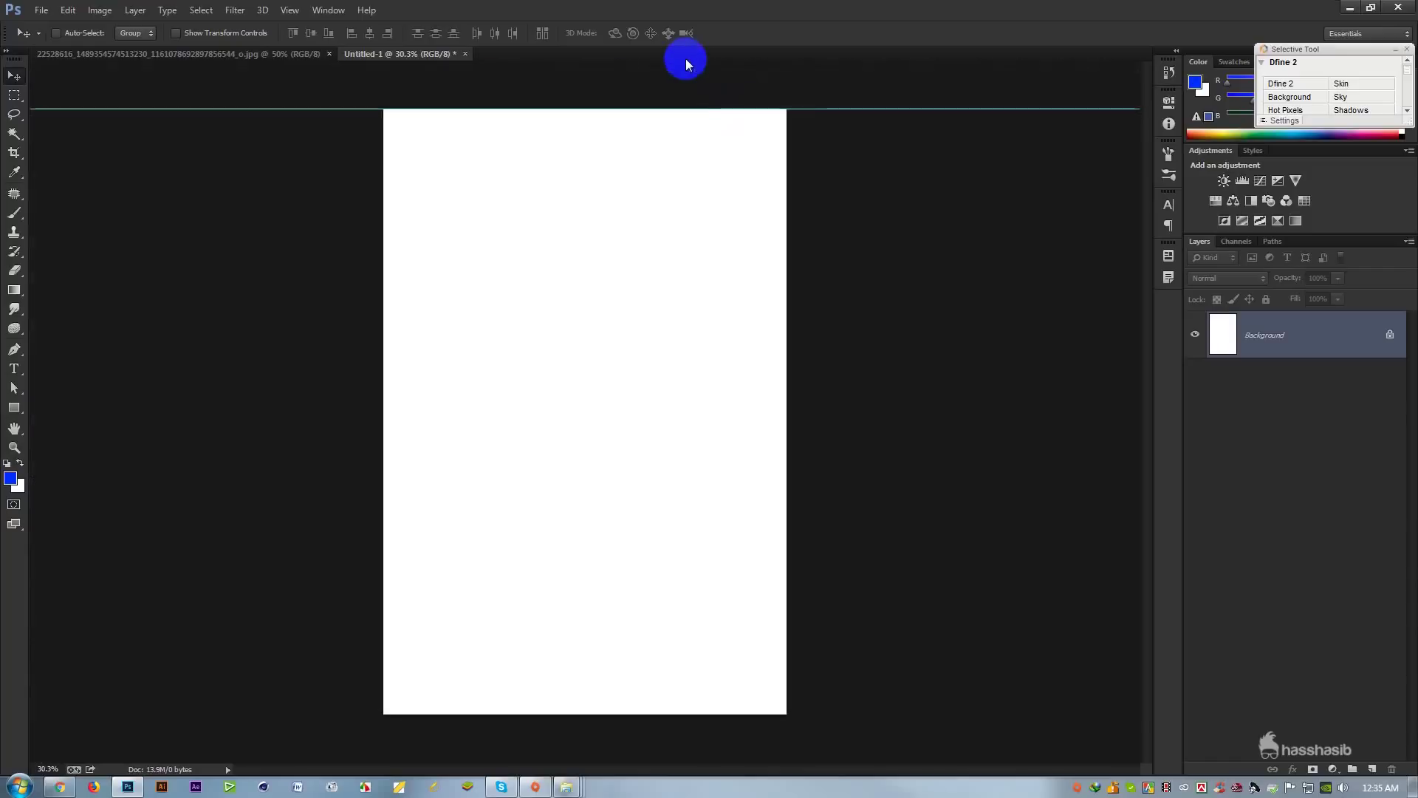
{"action": "left_click_drag", "start_coordinate": [35, 161], "coordinate": [390, 235]}
{"action": "left_click_drag", "start_coordinate": [39, 204], "coordinate": [792, 221]}
{"action": "left_click_drag", "start_coordinate": [794, 74], "coordinate": [930, 718]}
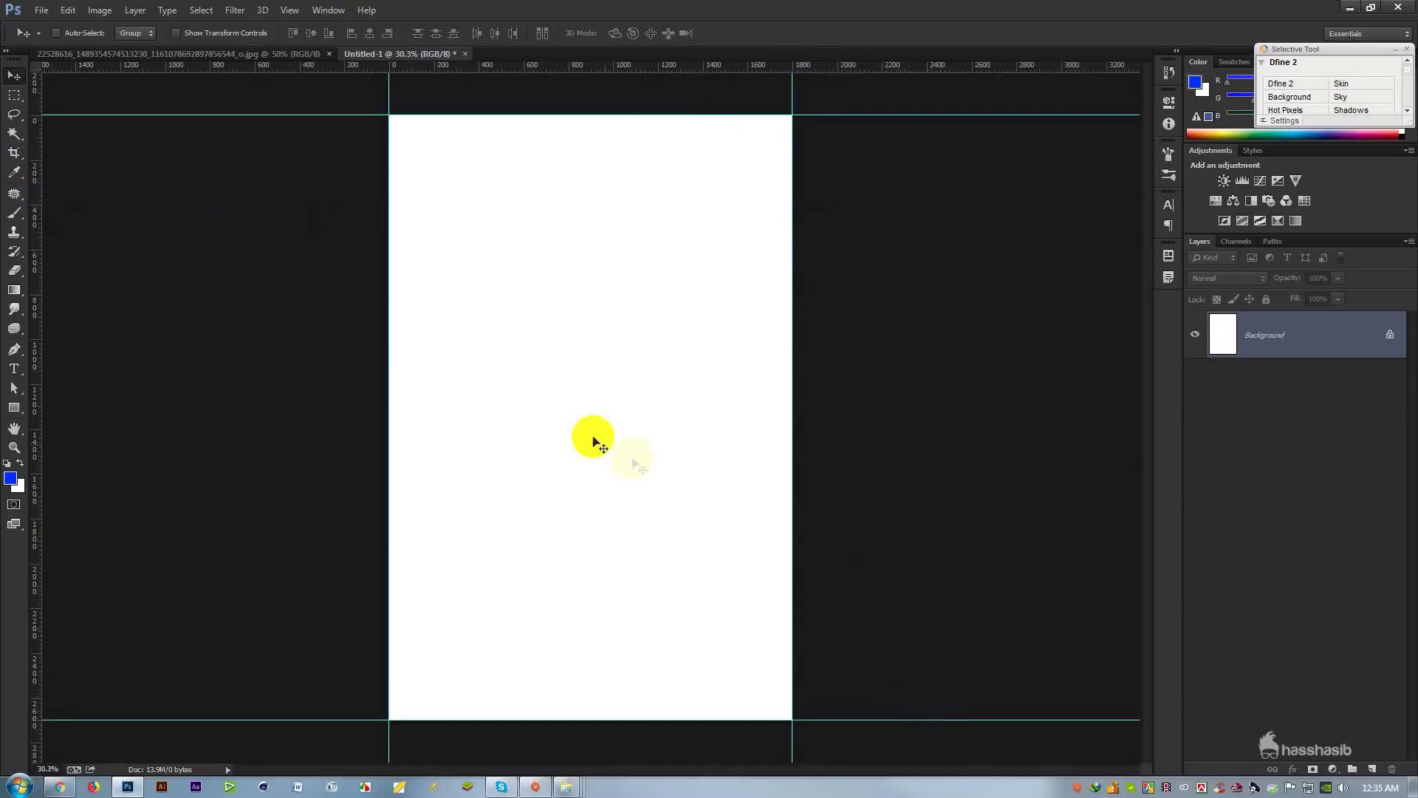
Step: Copy the photo of the seated woman into the new document and align it with the canvas's upper edge
{"action": "left_click", "coordinate": [275, 59]}
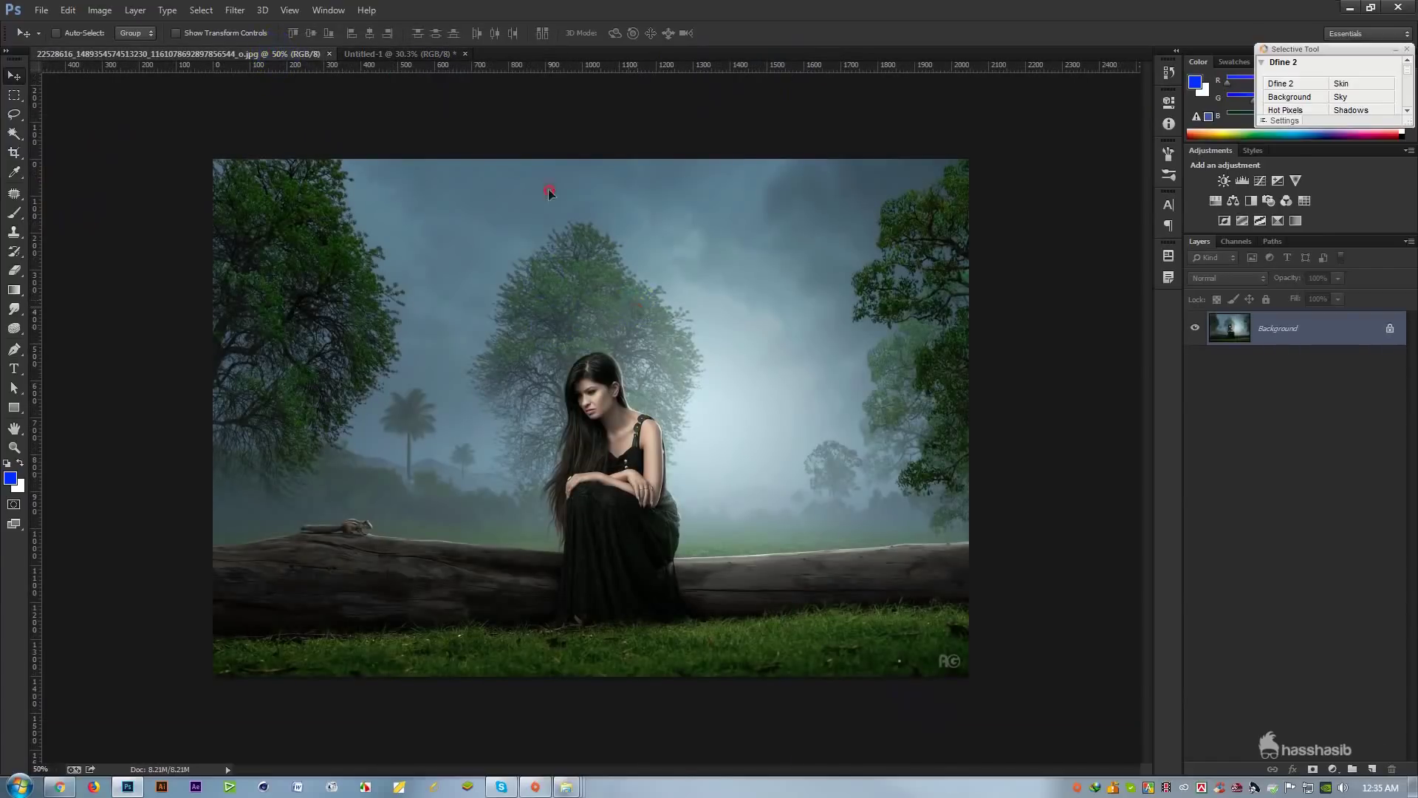
{"action": "left_click_drag", "start_coordinate": [549, 192], "coordinate": [624, 214]}
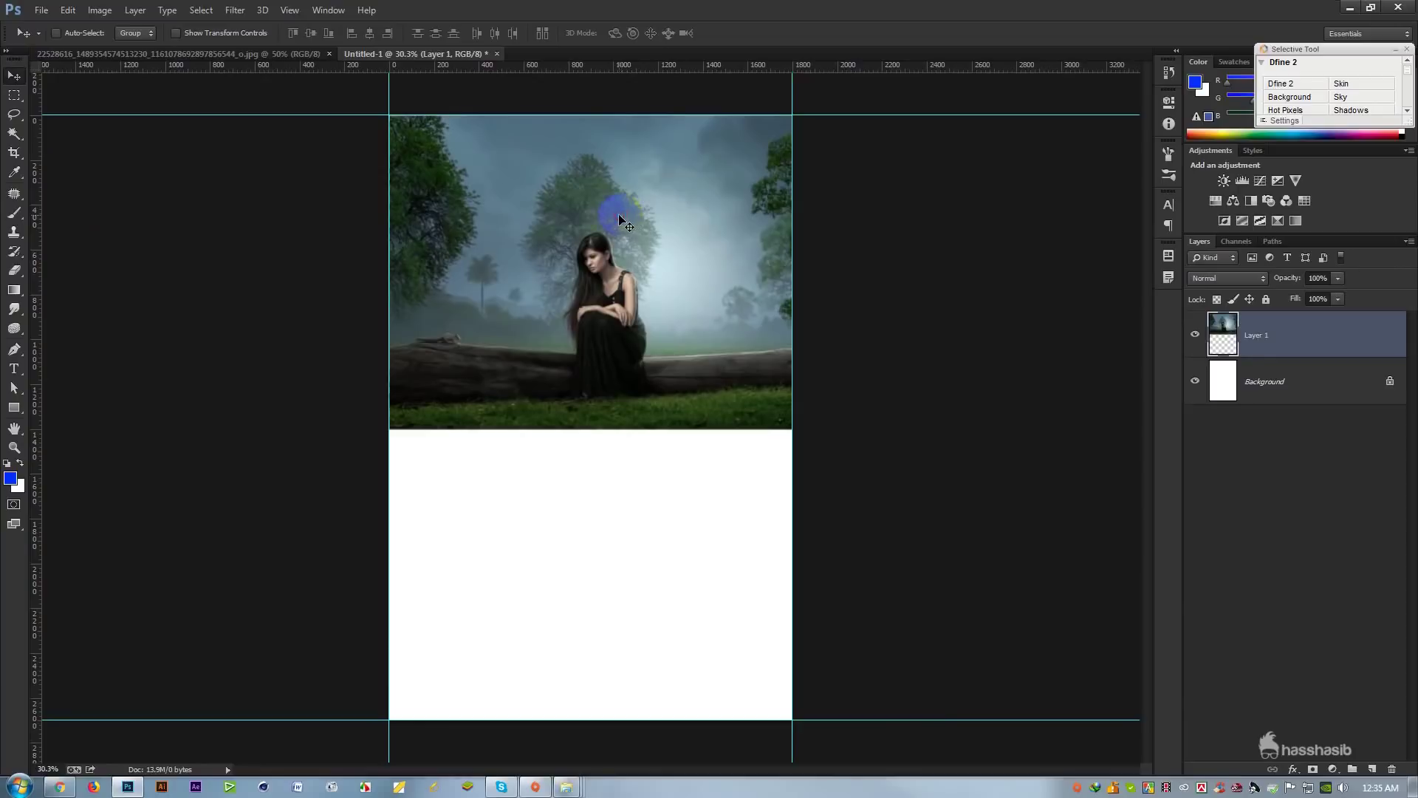
{"action": "left_click_drag", "start_coordinate": [616, 217], "coordinate": [613, 217]}
Step: Add a Solid Color fill layer in gray 616161 directly above the Background layer
{"action": "left_click", "coordinate": [1315, 394]}
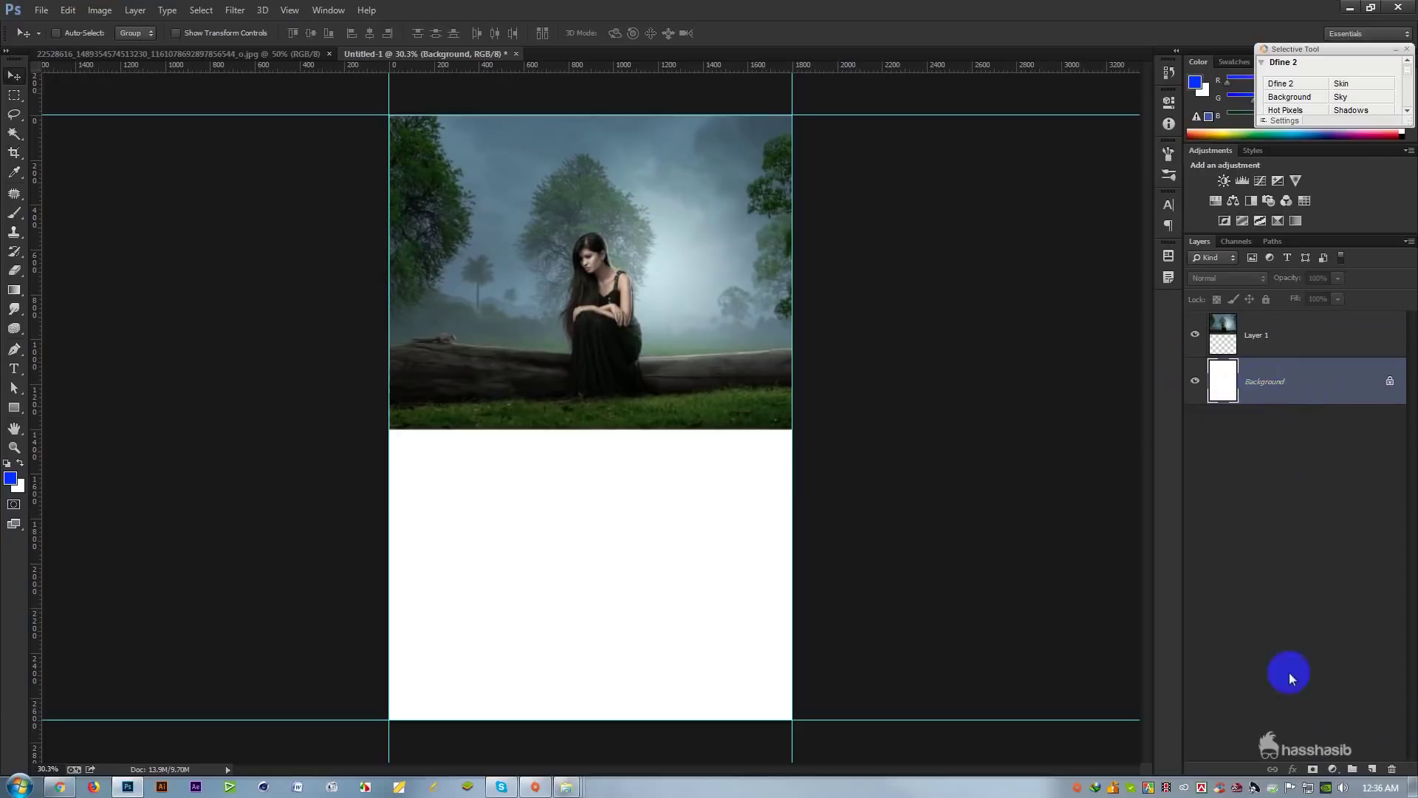
{"action": "left_click", "coordinate": [1334, 769]}
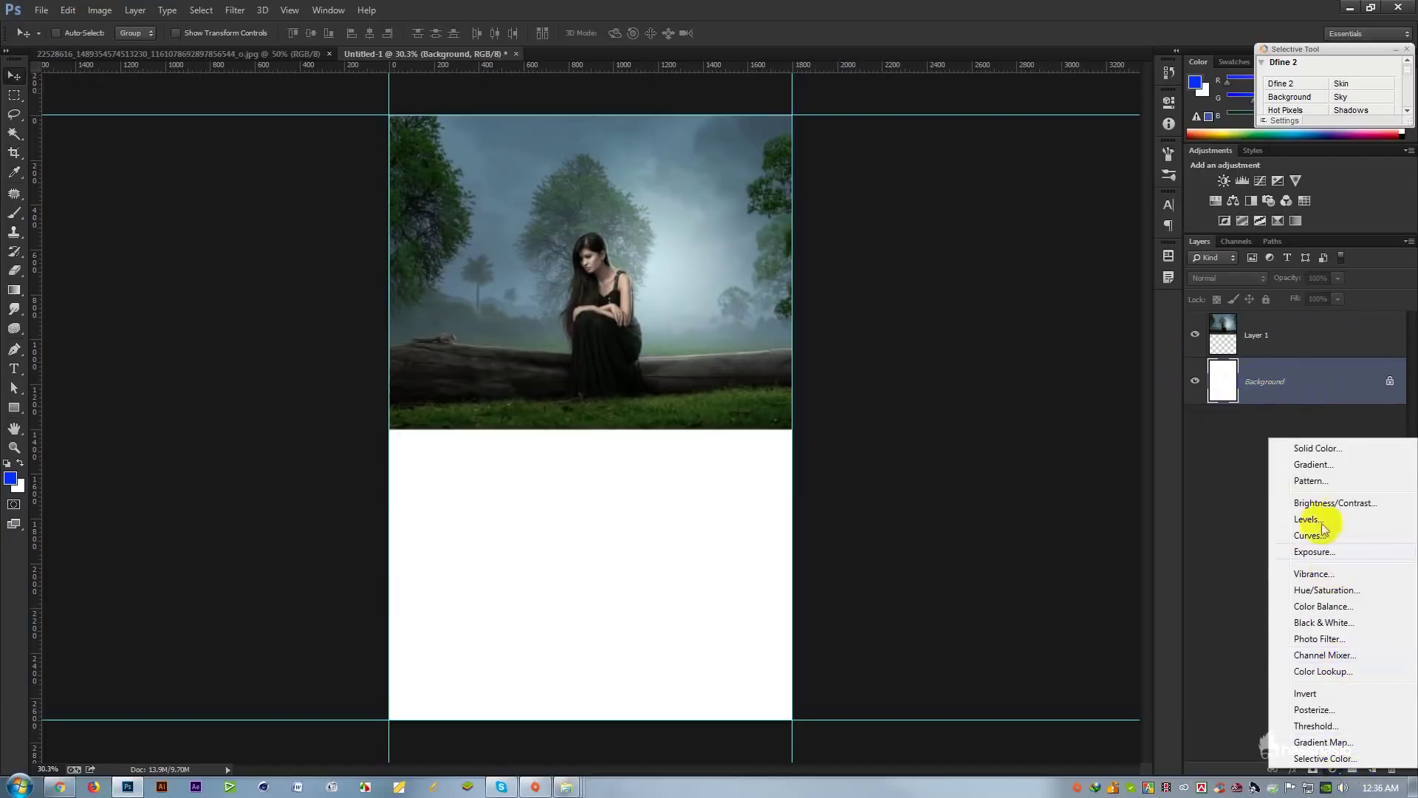
{"action": "left_click", "coordinate": [1319, 448]}
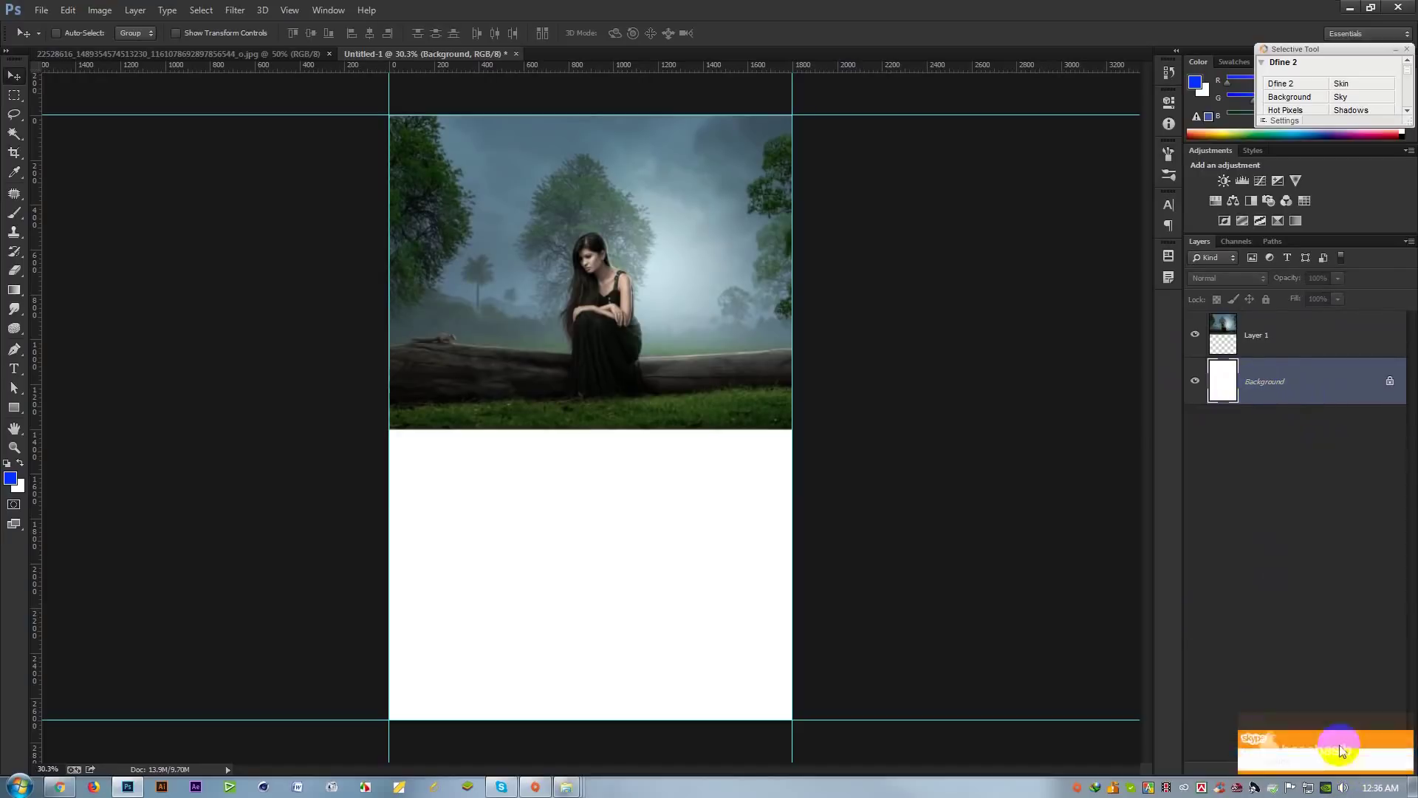
{"action": "left_click", "coordinate": [1334, 769]}
{"action": "left_click", "coordinate": [1287, 449]}
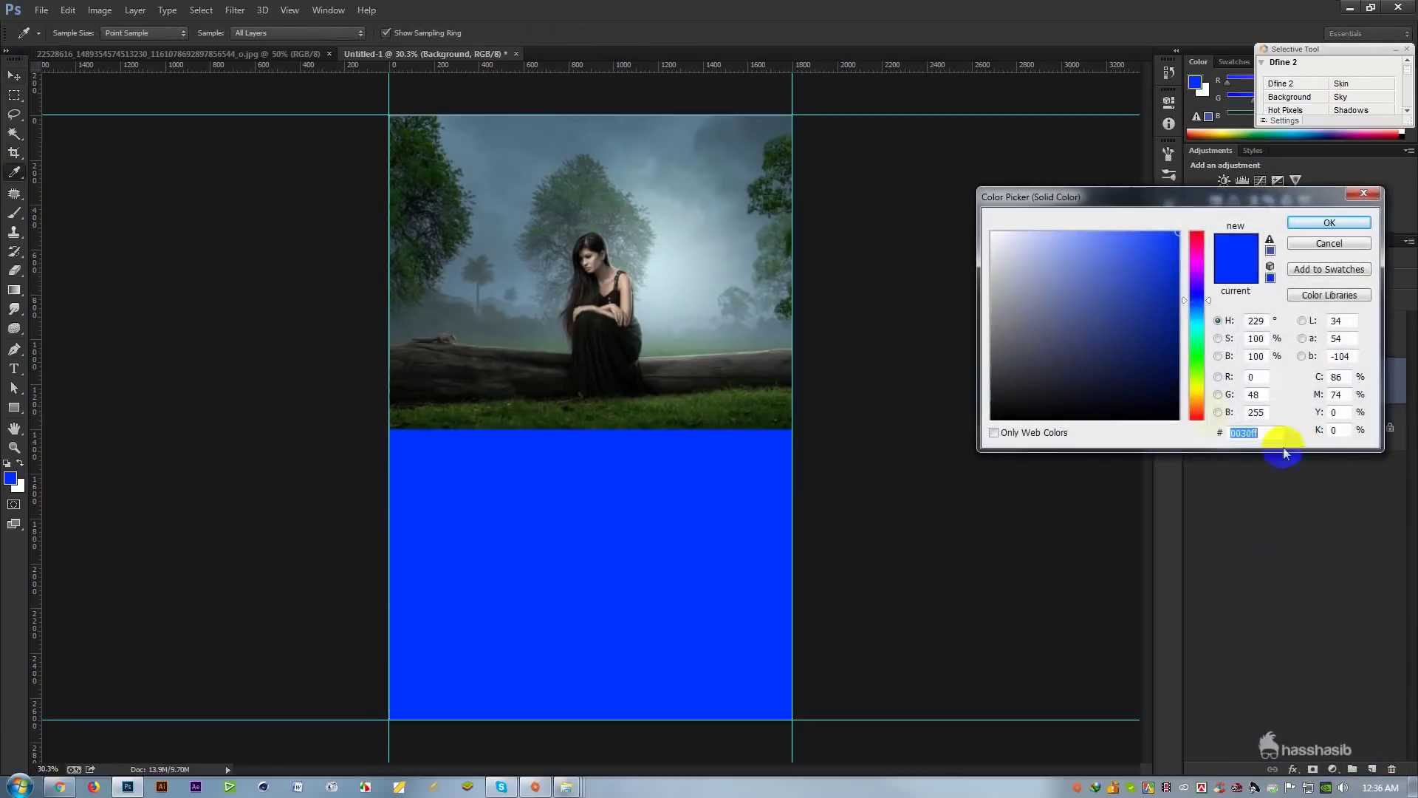
{"action": "left_click", "coordinate": [929, 344]}
{"action": "left_click", "coordinate": [1329, 224]}
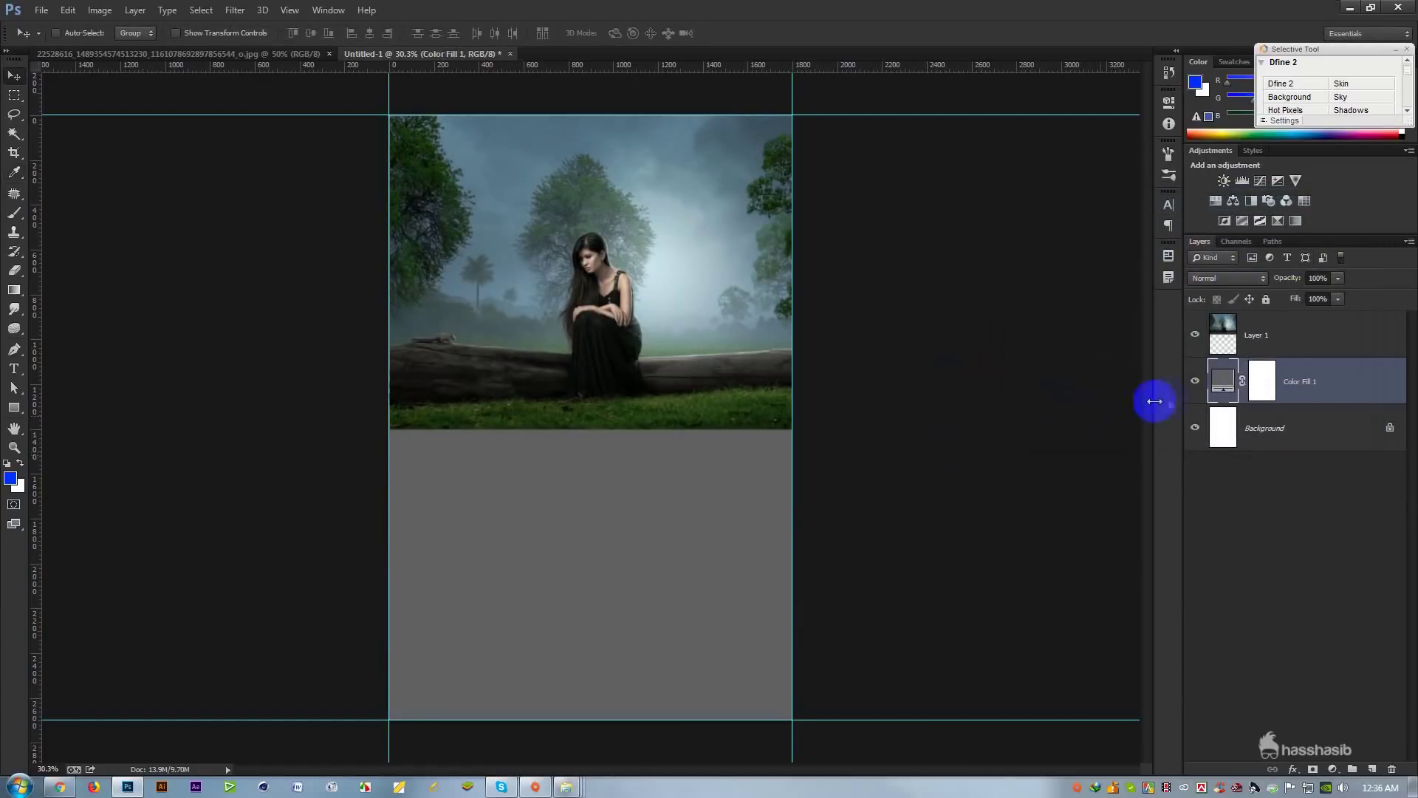
Step: Change the fill layer's color to dark green 15250b, sampled from the grass at the photo's lower edge
{"action": "double_click", "coordinate": [1226, 382]}
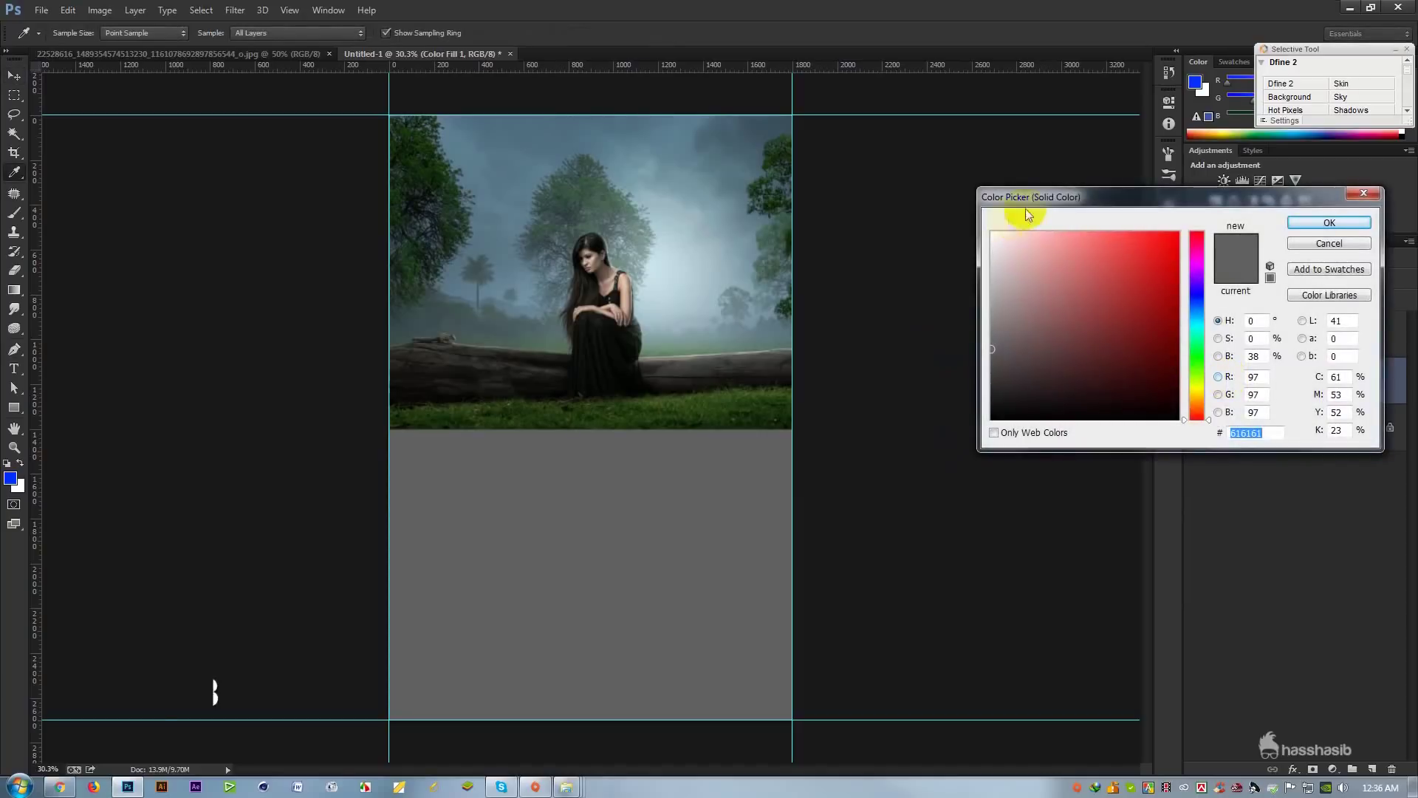
{"action": "left_click", "coordinate": [765, 420]}
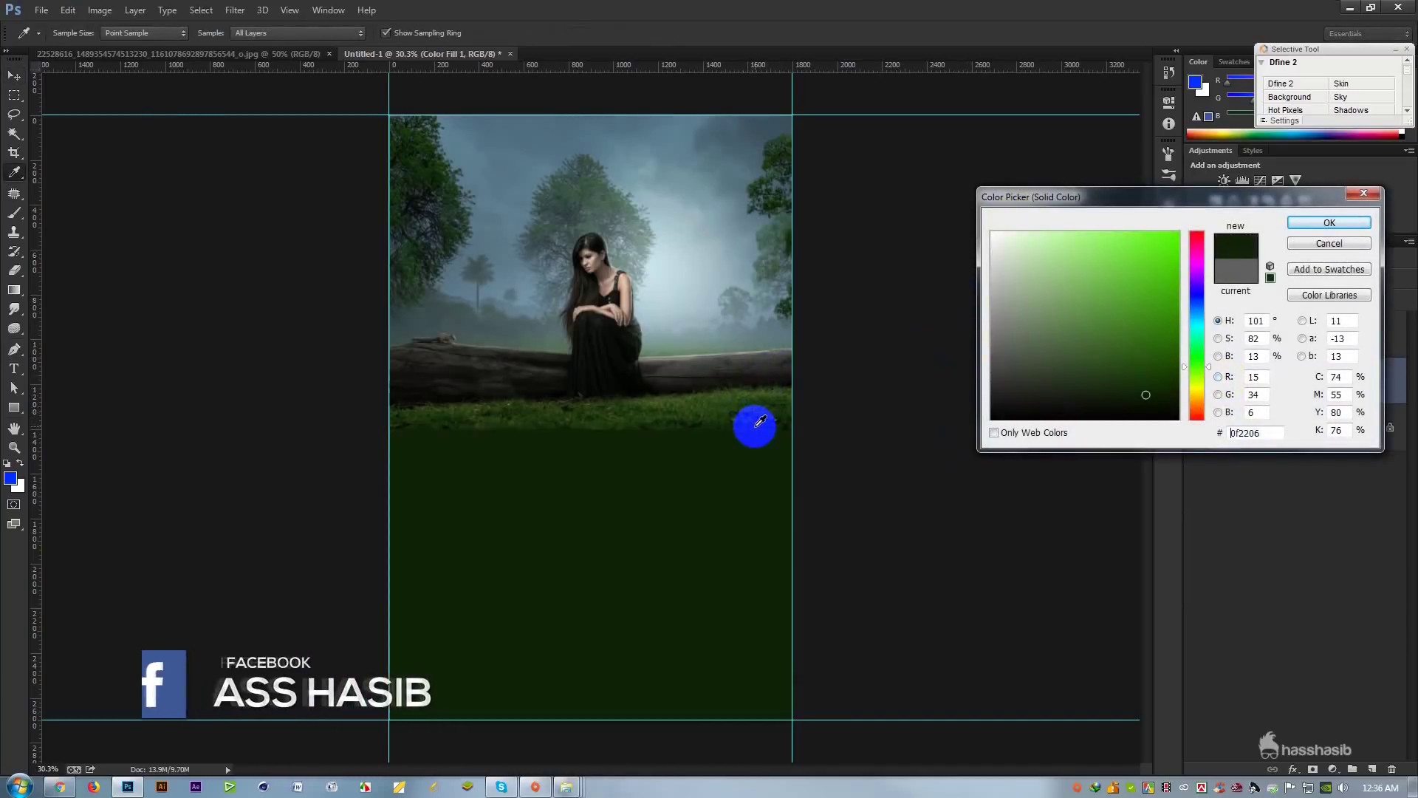
{"action": "left_click", "coordinate": [767, 422]}
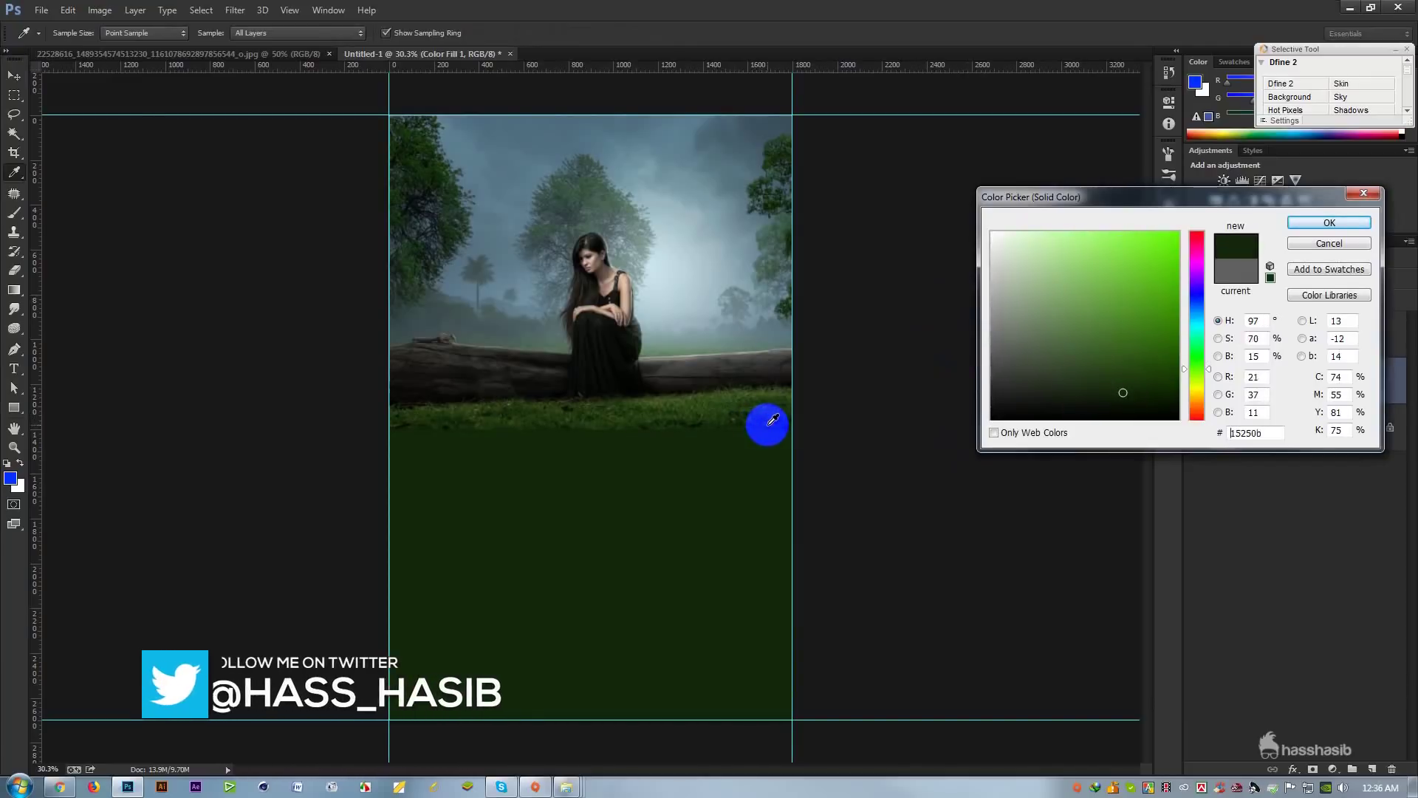
{"action": "left_click", "coordinate": [1325, 223]}
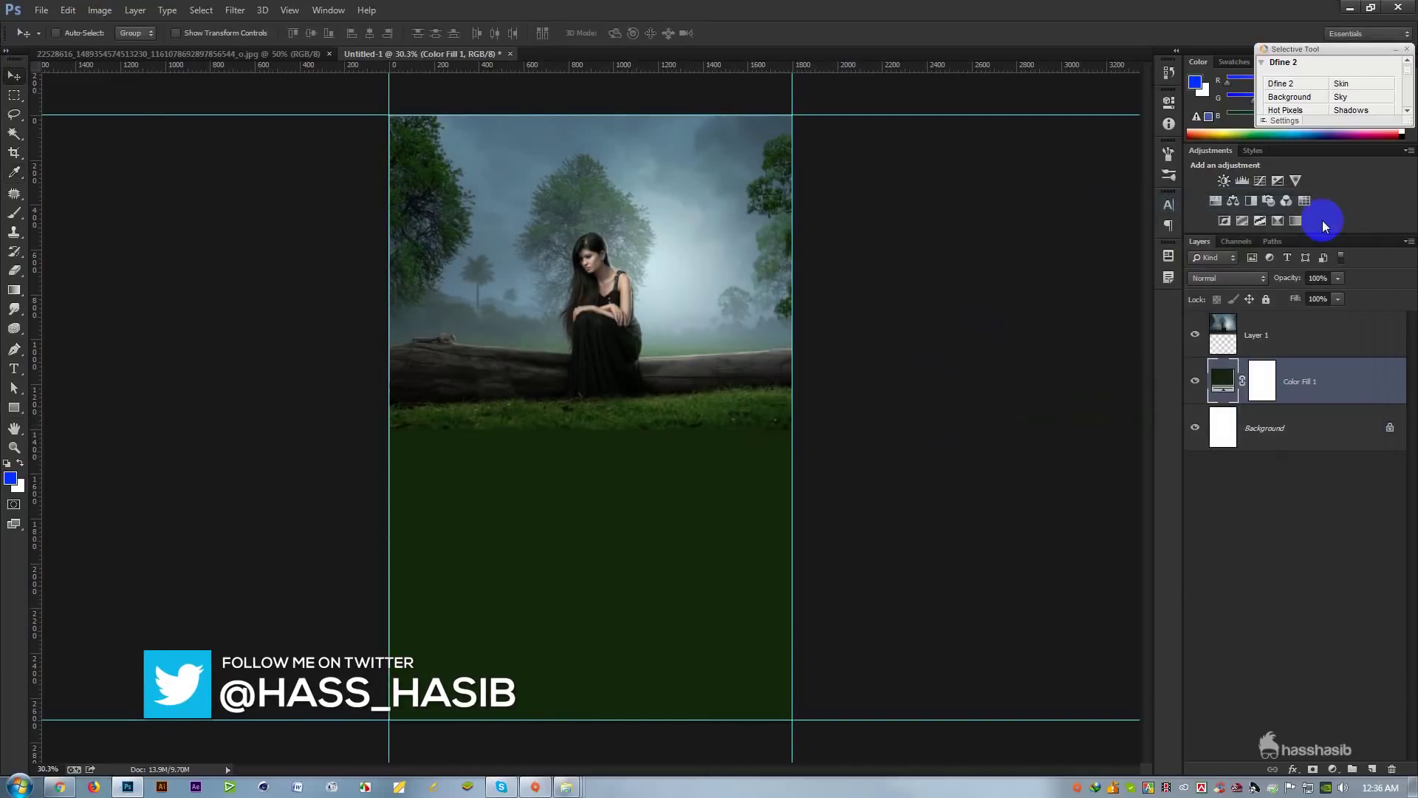
Step: Add a layer mask to Layer 1 and set up a soft brush at 472 px with 0% hardness
{"action": "left_click", "coordinate": [1271, 342]}
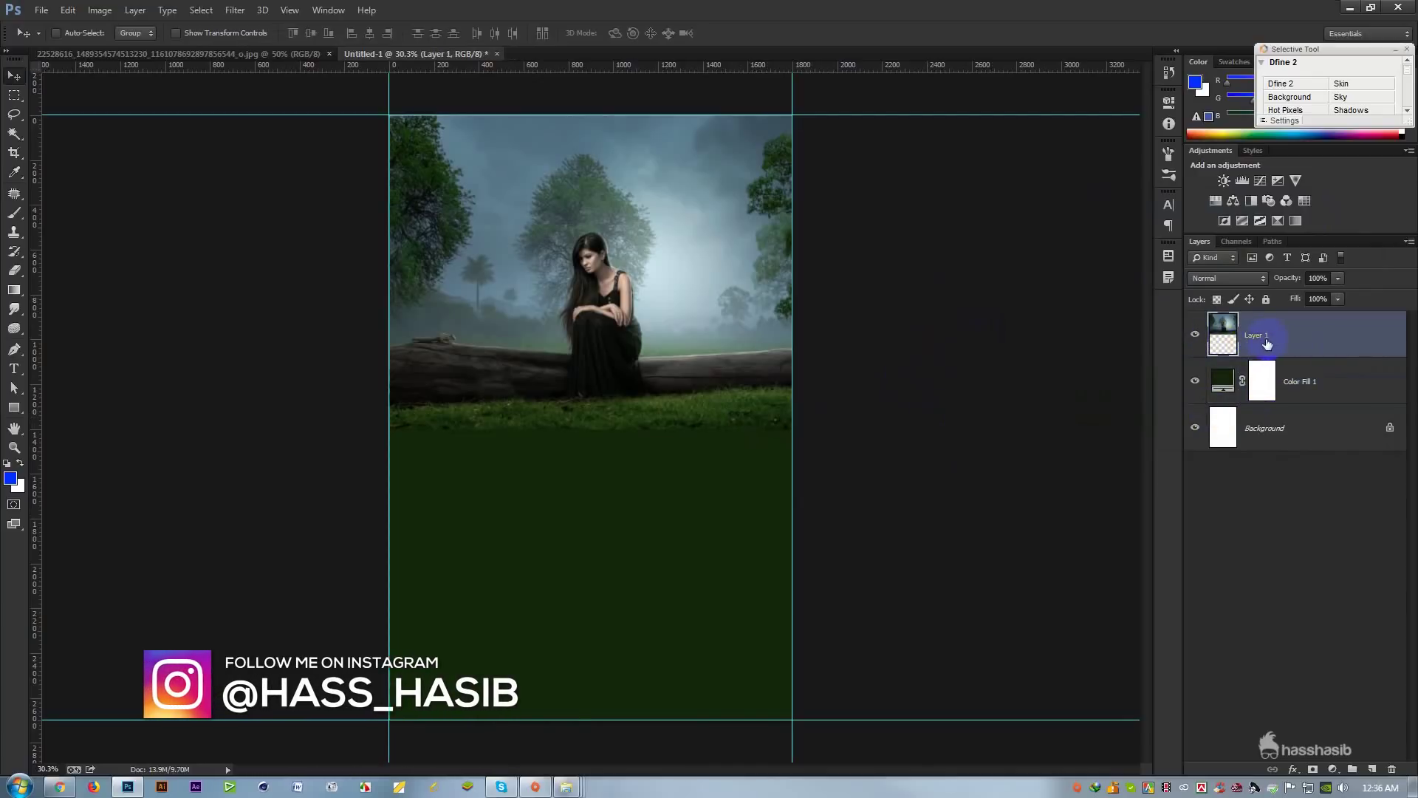
{"action": "left_click", "coordinate": [1312, 769]}
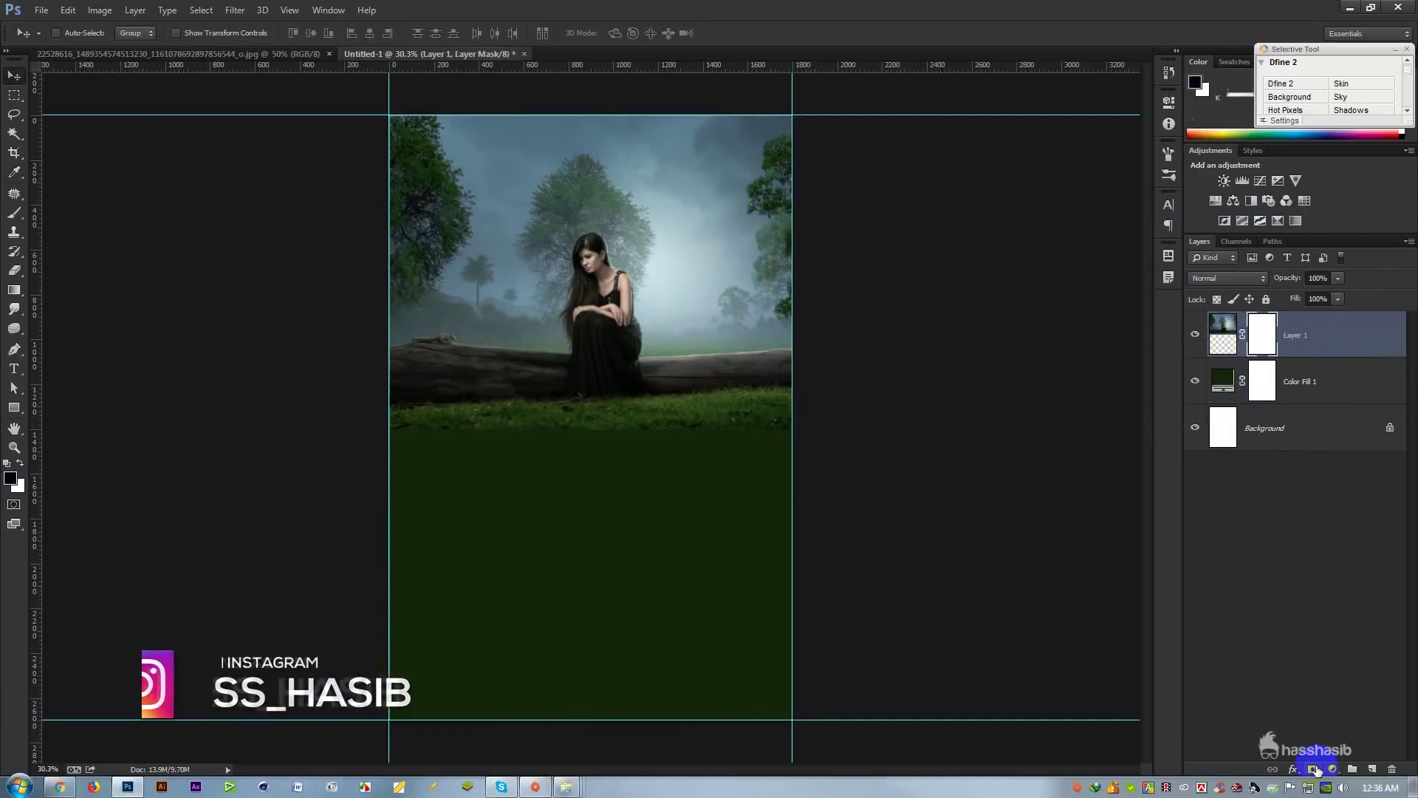
{"action": "left_click", "coordinate": [24, 215]}
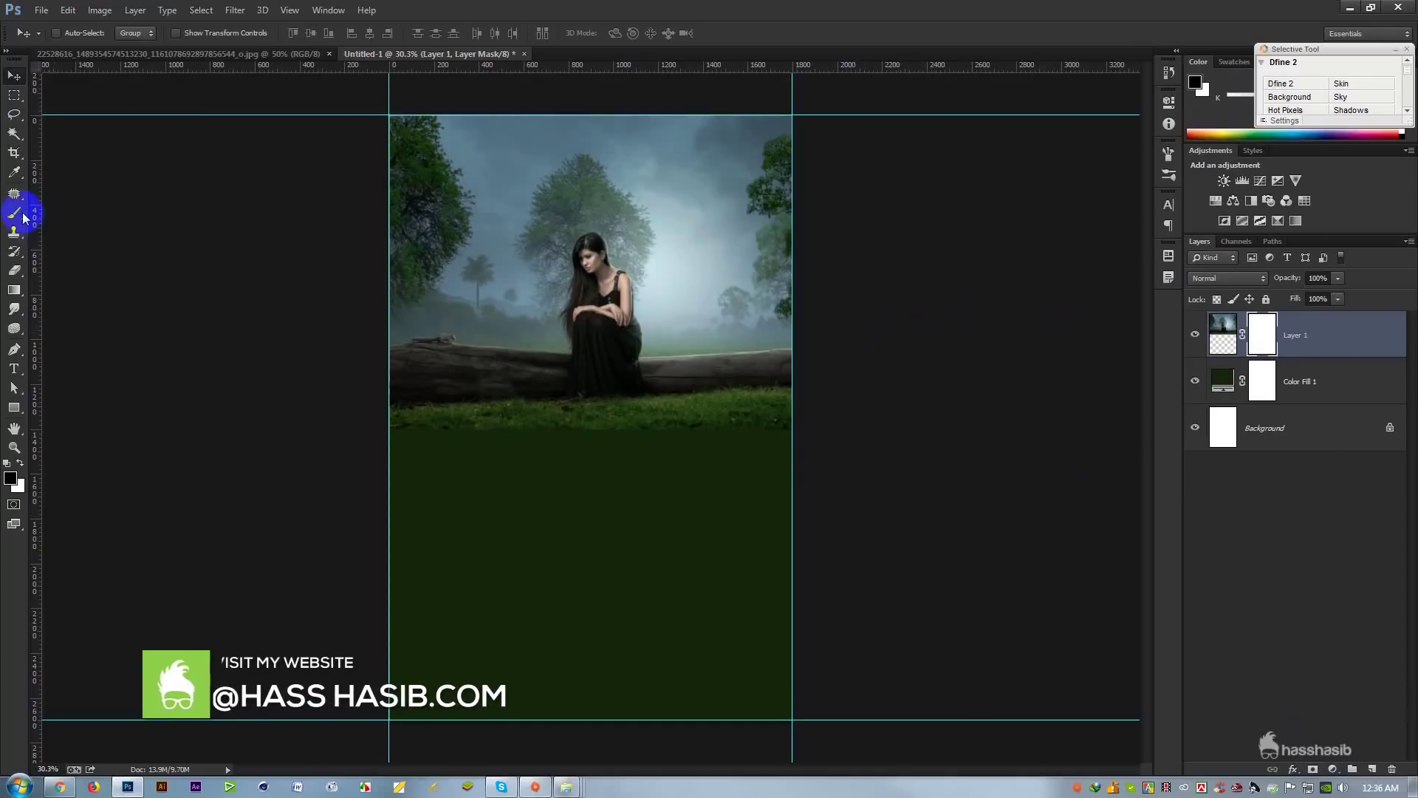
{"action": "left_click", "coordinate": [82, 214]}
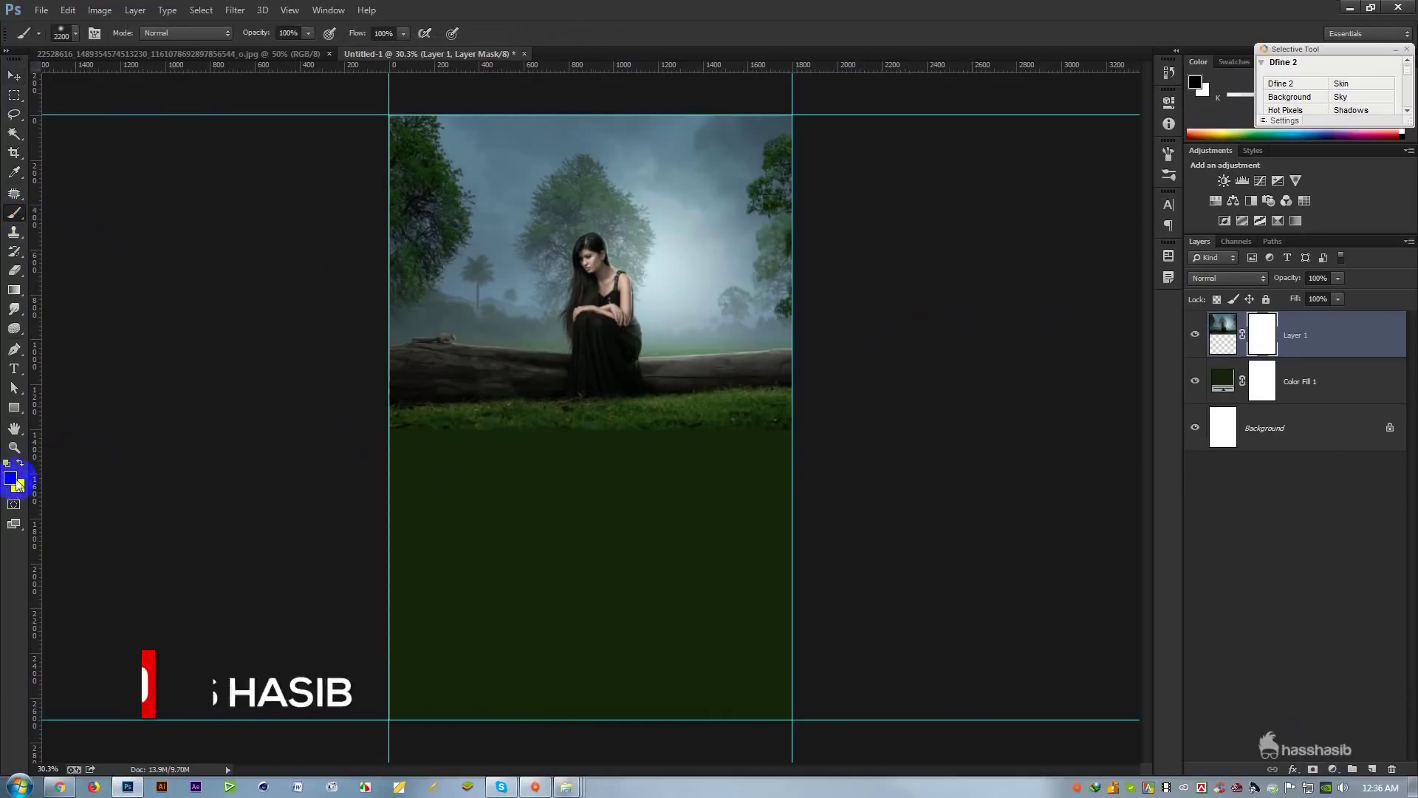
{"action": "right_click", "coordinate": [590, 309]}
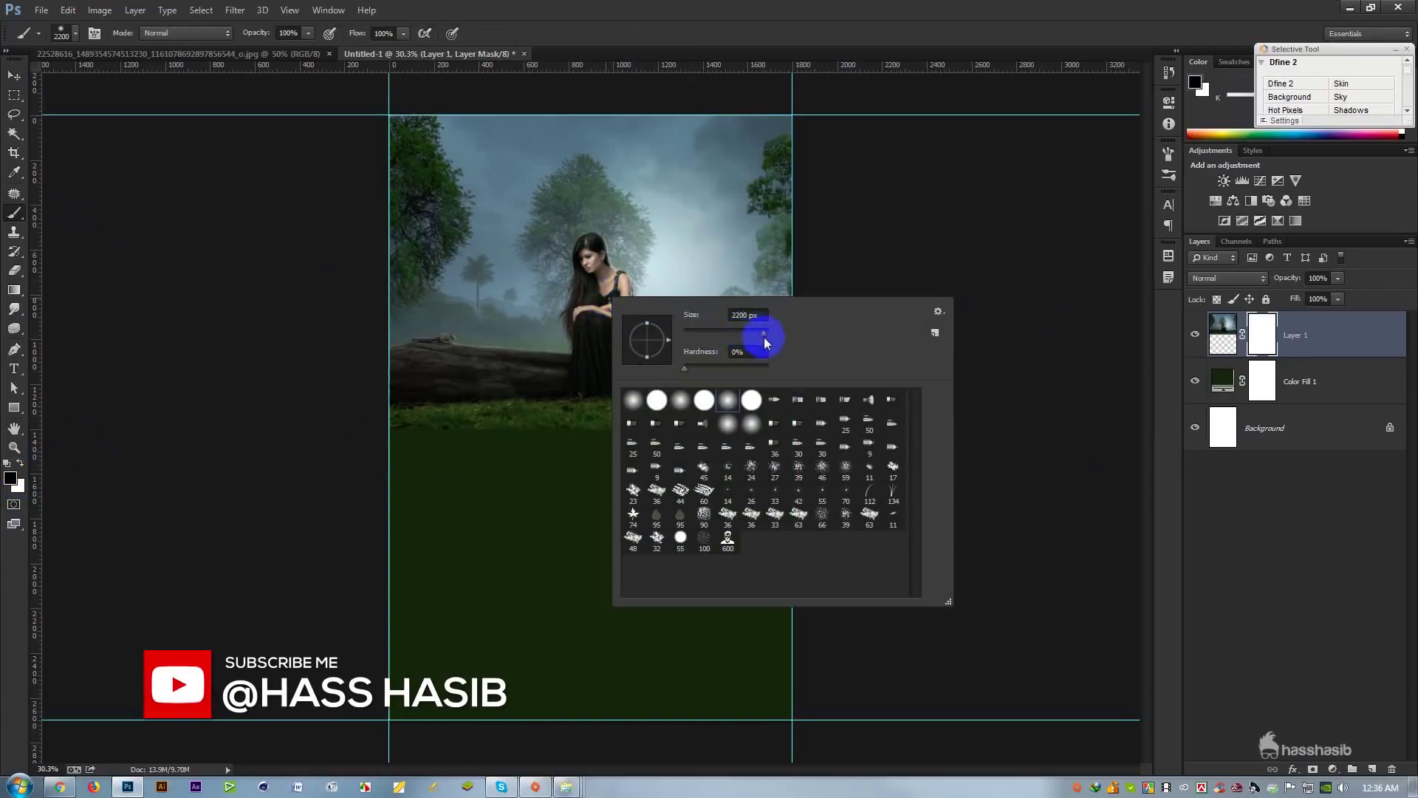
{"action": "left_click_drag", "start_coordinate": [764, 353], "coordinate": [721, 366]}
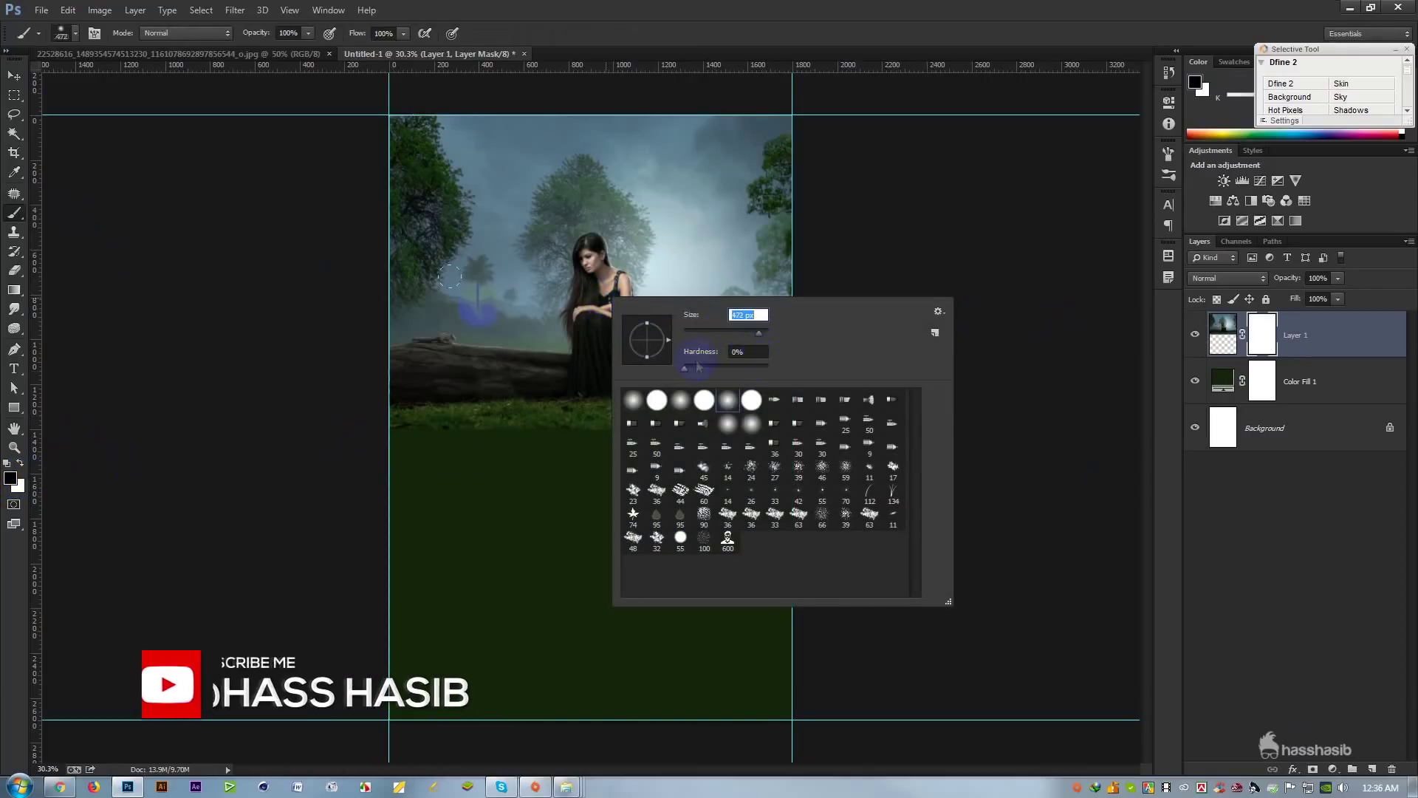
{"action": "left_click", "coordinate": [718, 10]}
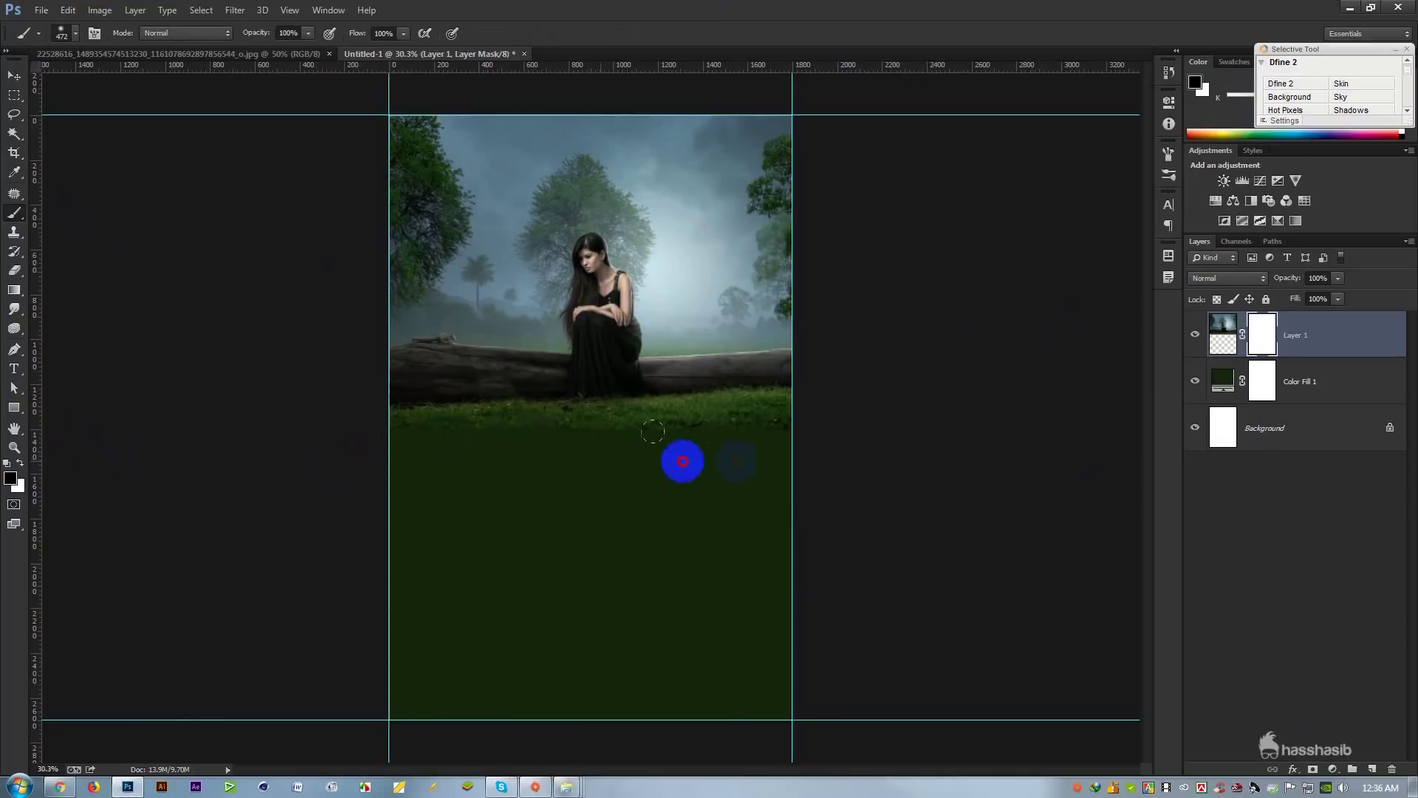
Step: Paint black on the mask across the photo's lower edge to blend it into the green, enlarging the brush to 1300 px
{"action": "mouse_move", "coordinate": [854, 452]}
{"action": "left_mouse_down"}
{"action": "mouse_move", "coordinate": [383, 421]}
{"action": "mouse_move", "coordinate": [259, 453]}
{"action": "left_mouse_up"}
{"action": "key", "text": "]"}
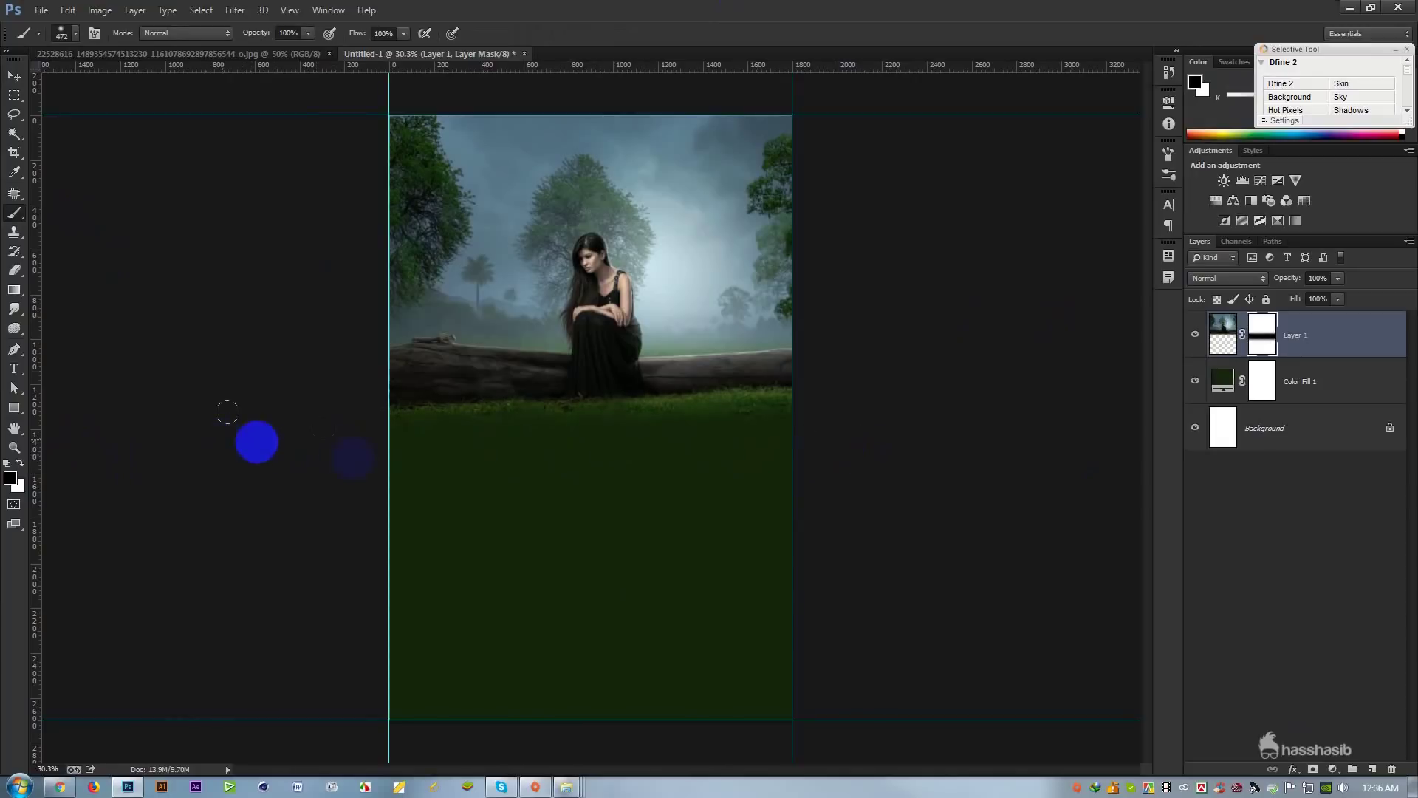
{"action": "key", "text": "]"}
{"action": "key", "text": "]"}
{"action": "key", "text": "]"}
{"action": "key", "text": "]"}
{"action": "key", "text": "]"}
{"action": "key", "text": "]"}
{"action": "key", "text": "]"}
{"action": "key", "text": "]"}
{"action": "mouse_move", "coordinate": [851, 506]}
{"action": "left_mouse_down"}
{"action": "mouse_move", "coordinate": [741, 533]}
{"action": "mouse_move", "coordinate": [105, 547]}
{"action": "mouse_move", "coordinate": [322, 478]}
{"action": "left_mouse_up"}
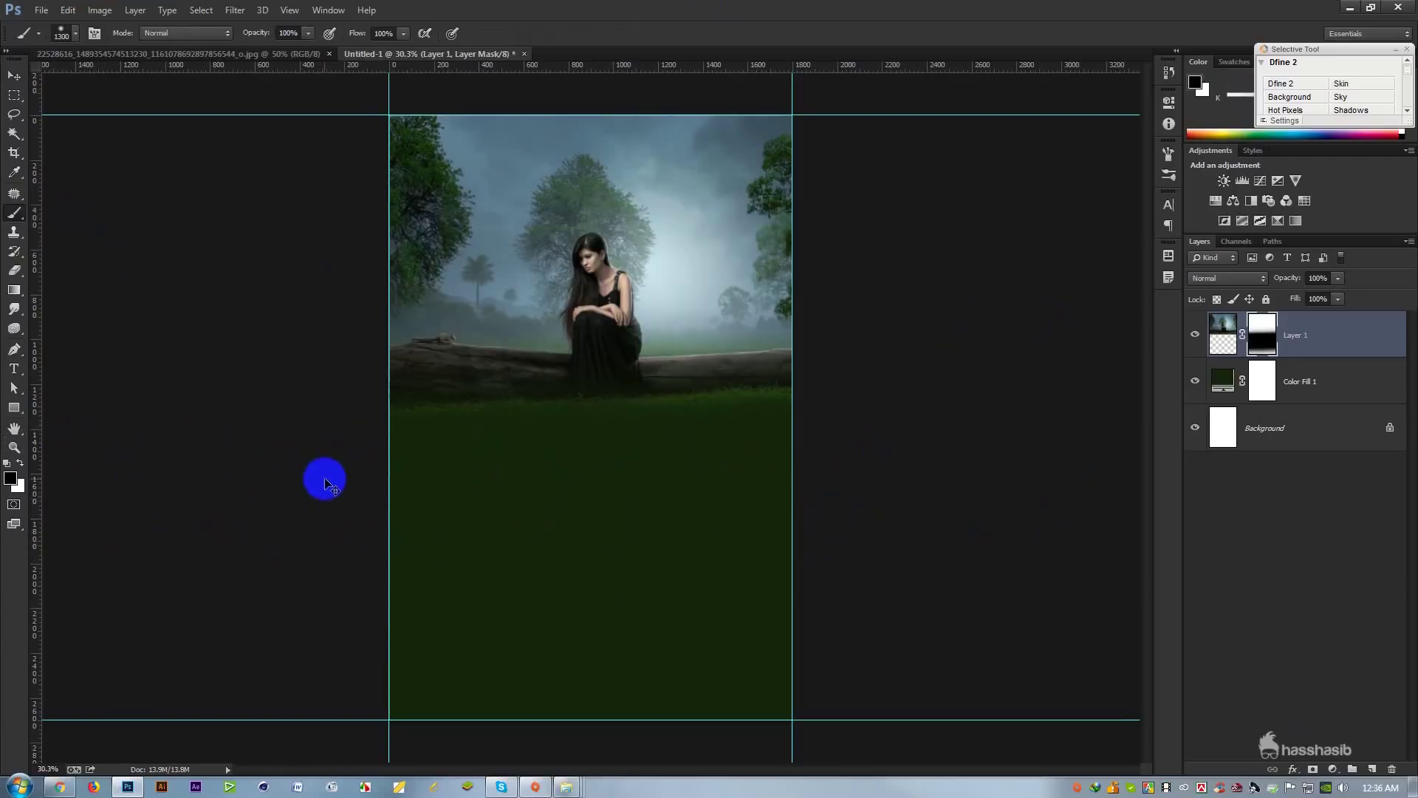
Step: Scale the masked photo layer up to about 127%, keeping its upper edge aligned with the top guide
{"action": "left_click", "coordinate": [1339, 353]}
{"action": "key", "text": "ctrl+t"}
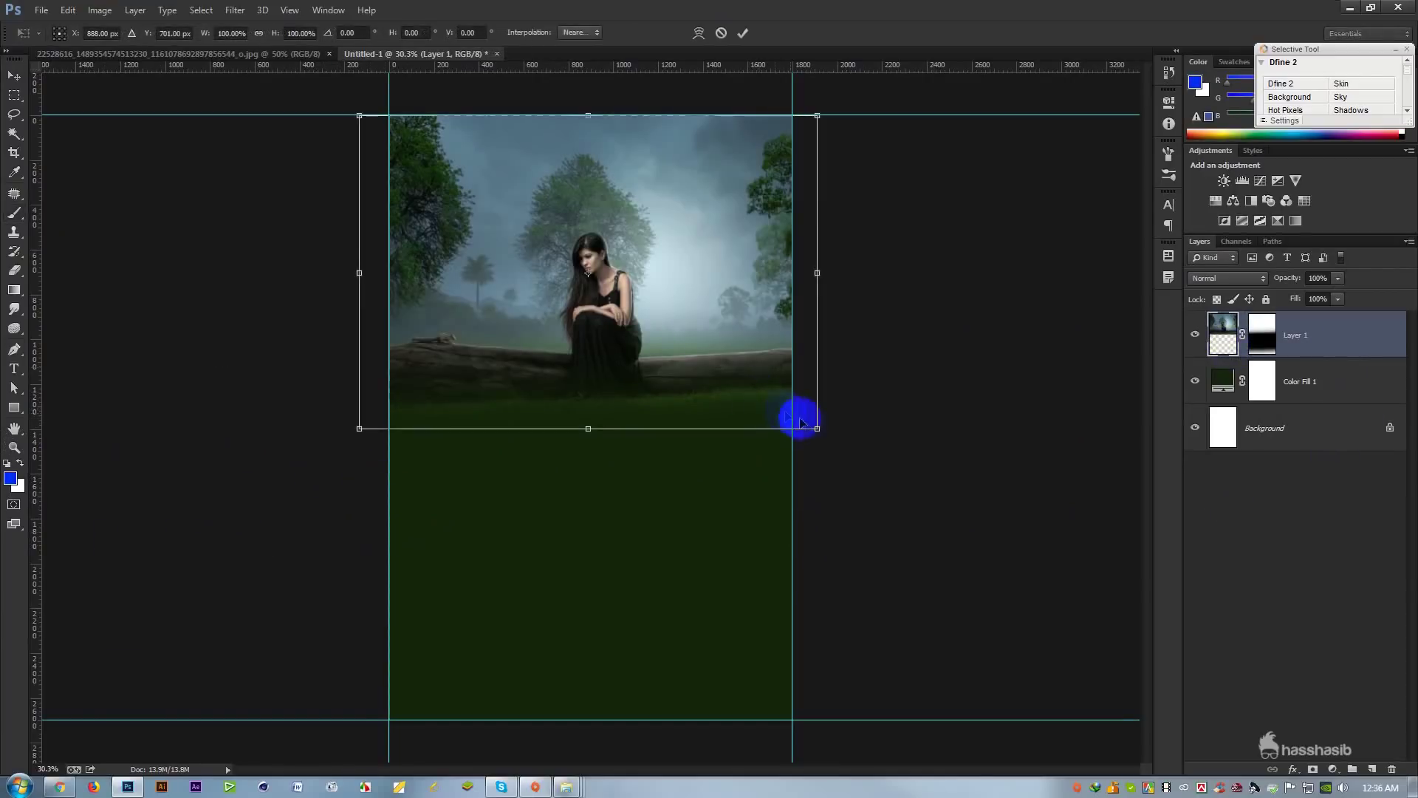
{"action": "left_click_drag", "start_coordinate": [822, 440], "coordinate": [862, 491]}
{"action": "left_click_drag", "start_coordinate": [788, 415], "coordinate": [797, 441]}
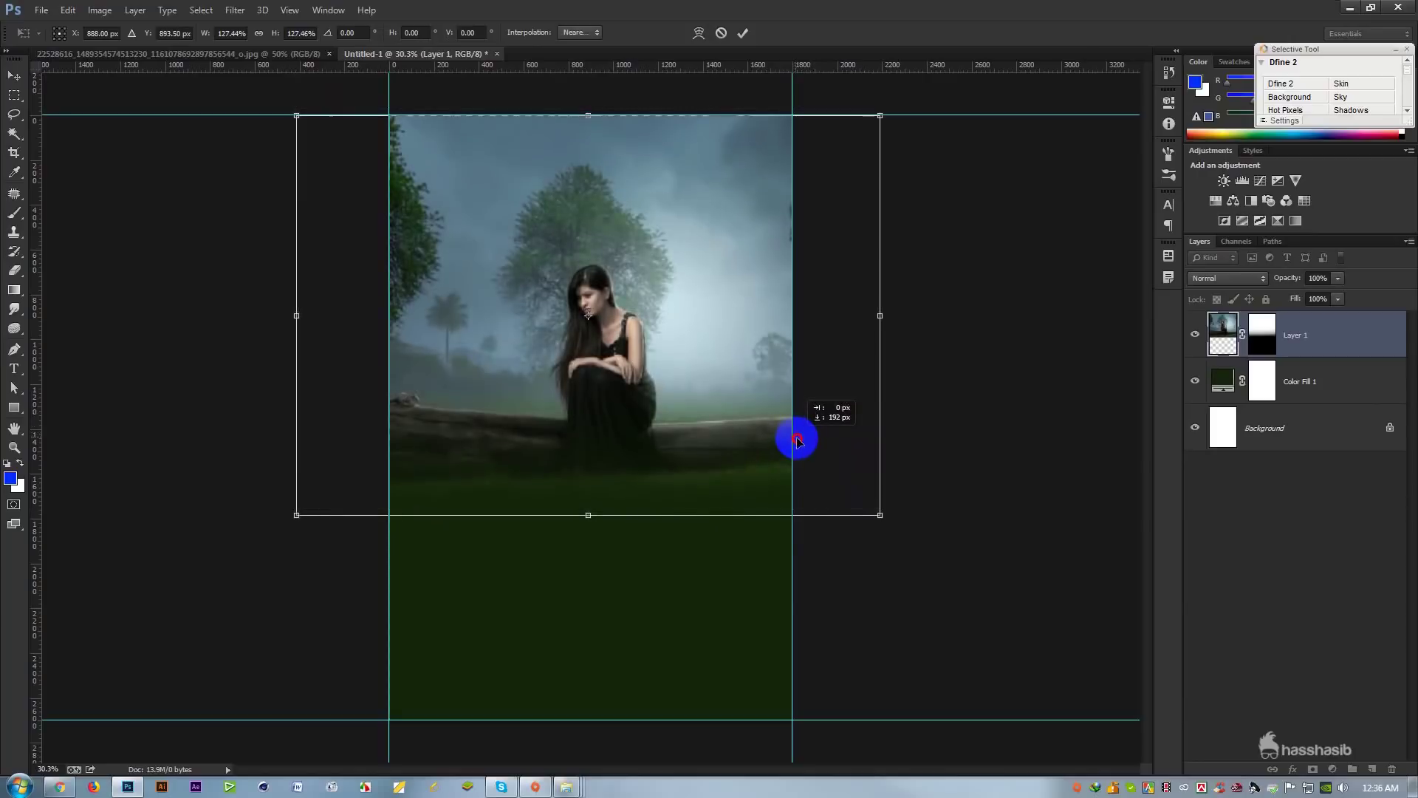
{"action": "left_click", "coordinate": [742, 33]}
Step: Add white title text "The" over the dark green area below the woman, at a font size of 72 pt
{"action": "left_click", "coordinate": [9, 76]}
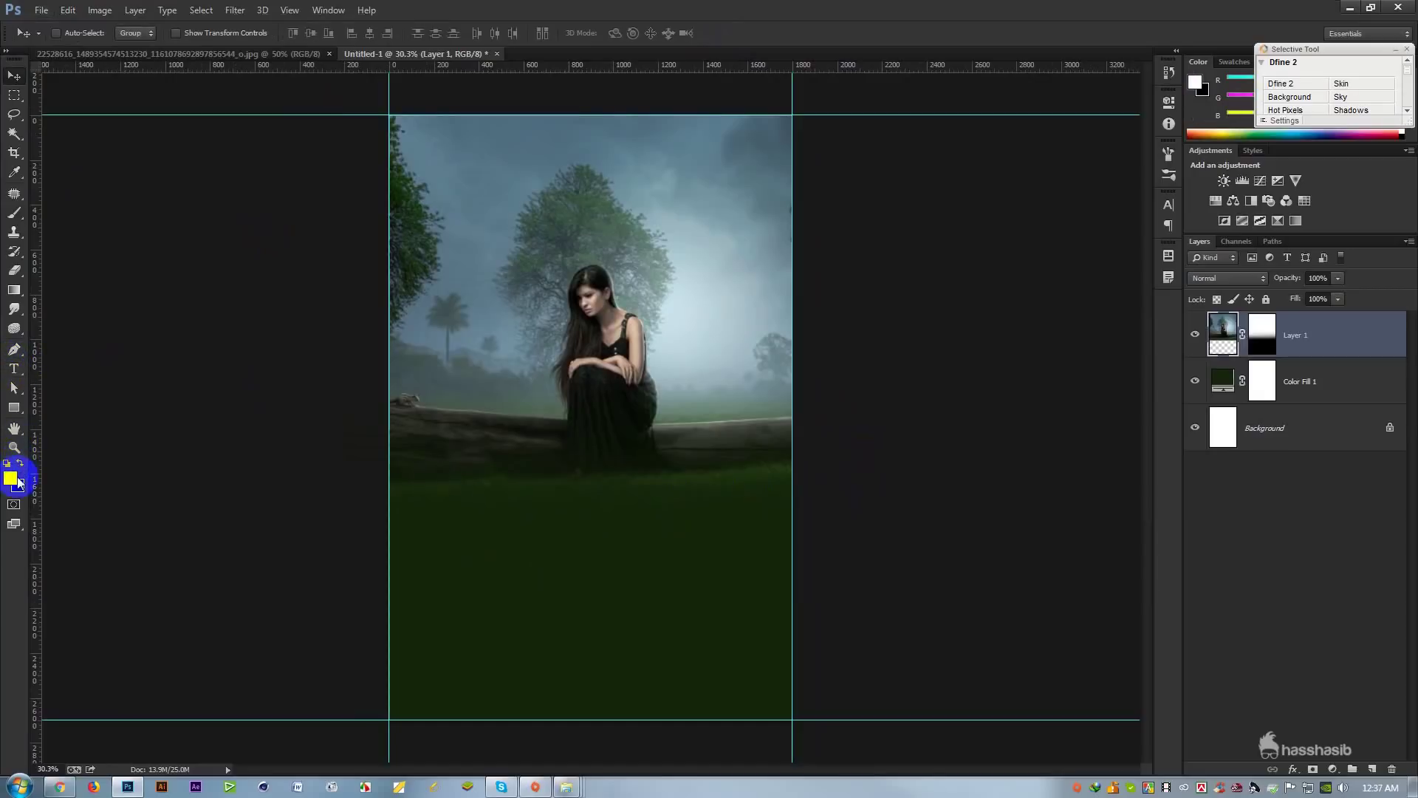
{"action": "left_click", "coordinate": [14, 368]}
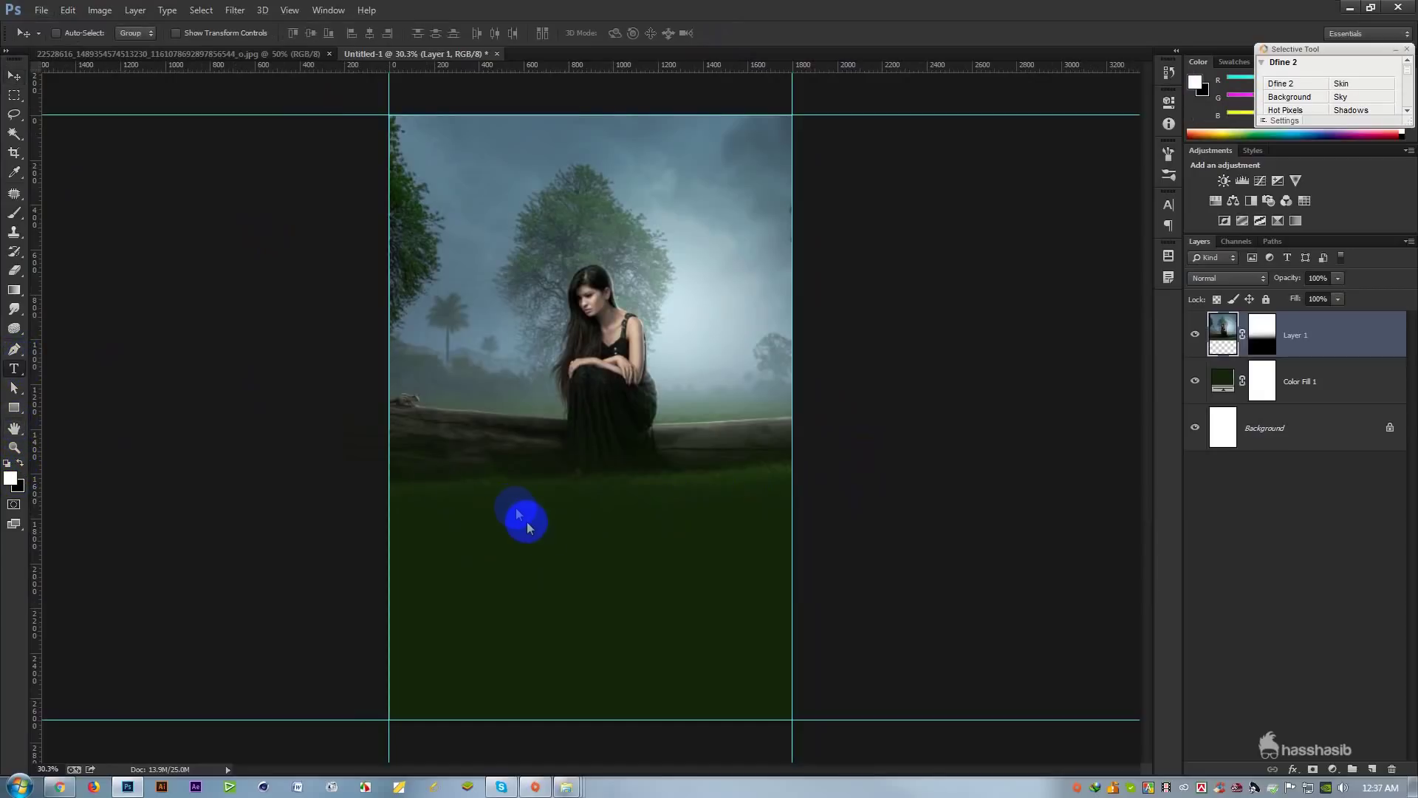
{"action": "left_click", "coordinate": [540, 559]}
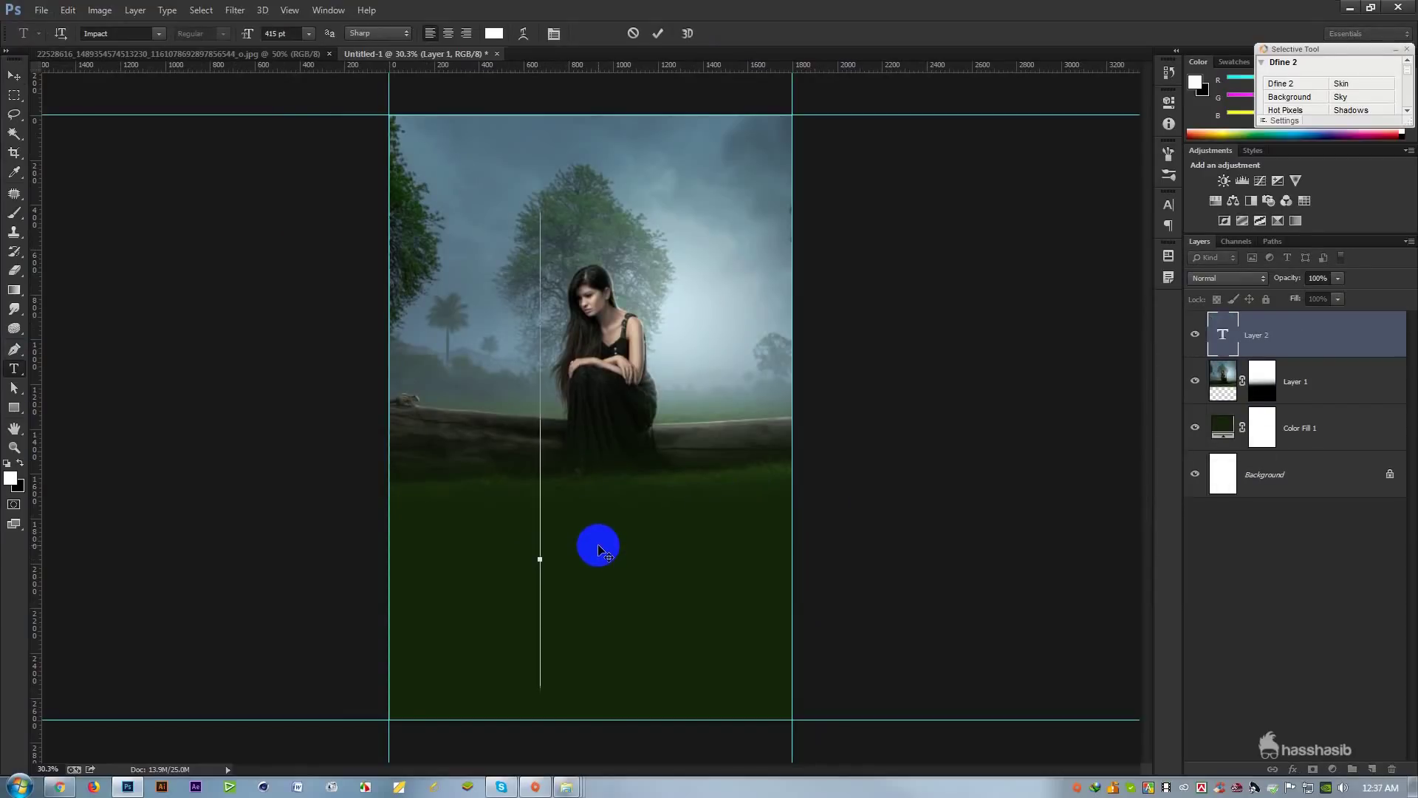
{"action": "type", "text": "Th"}
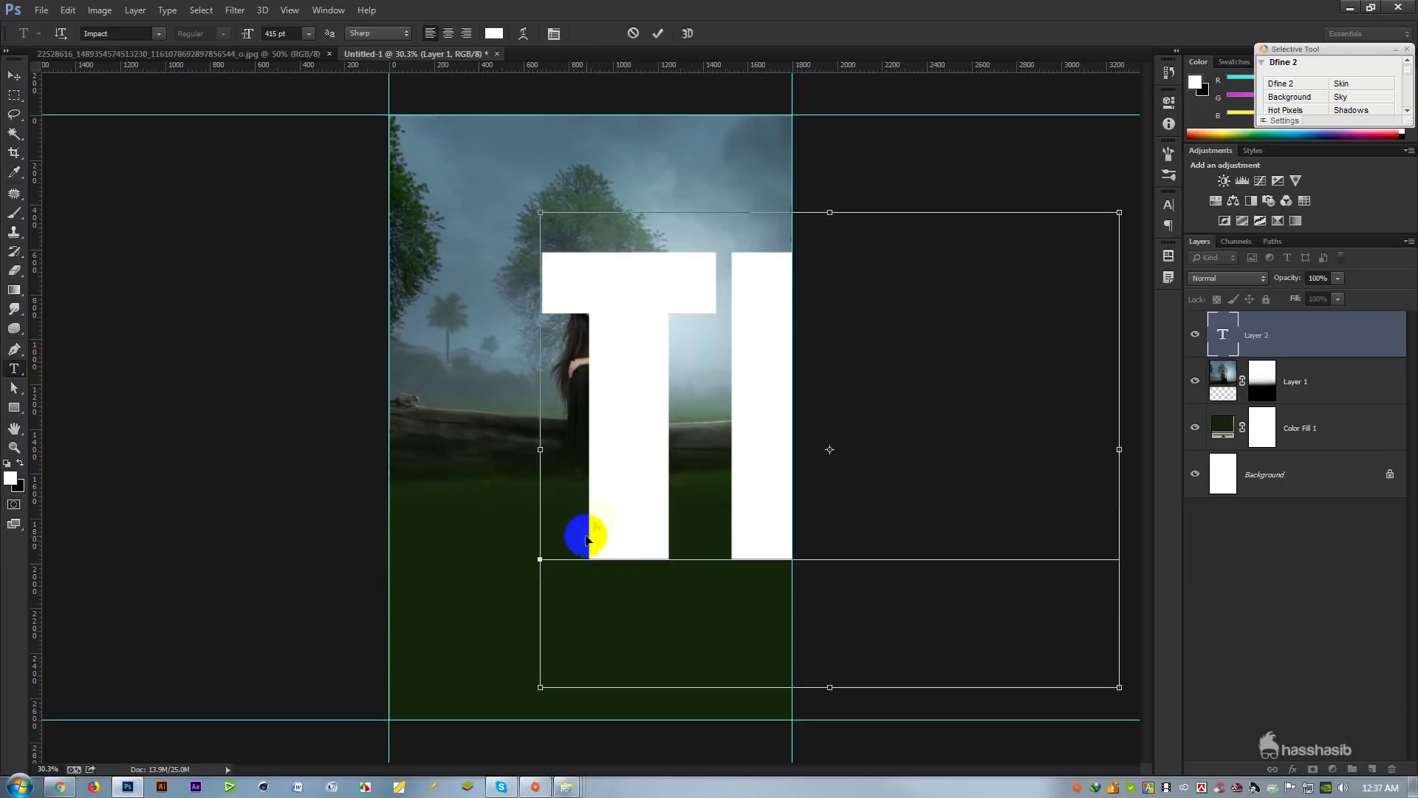
{"action": "key", "text": "ctrl+a"}
{"action": "left_click", "coordinate": [308, 34]}
{"action": "left_click", "coordinate": [309, 287]}
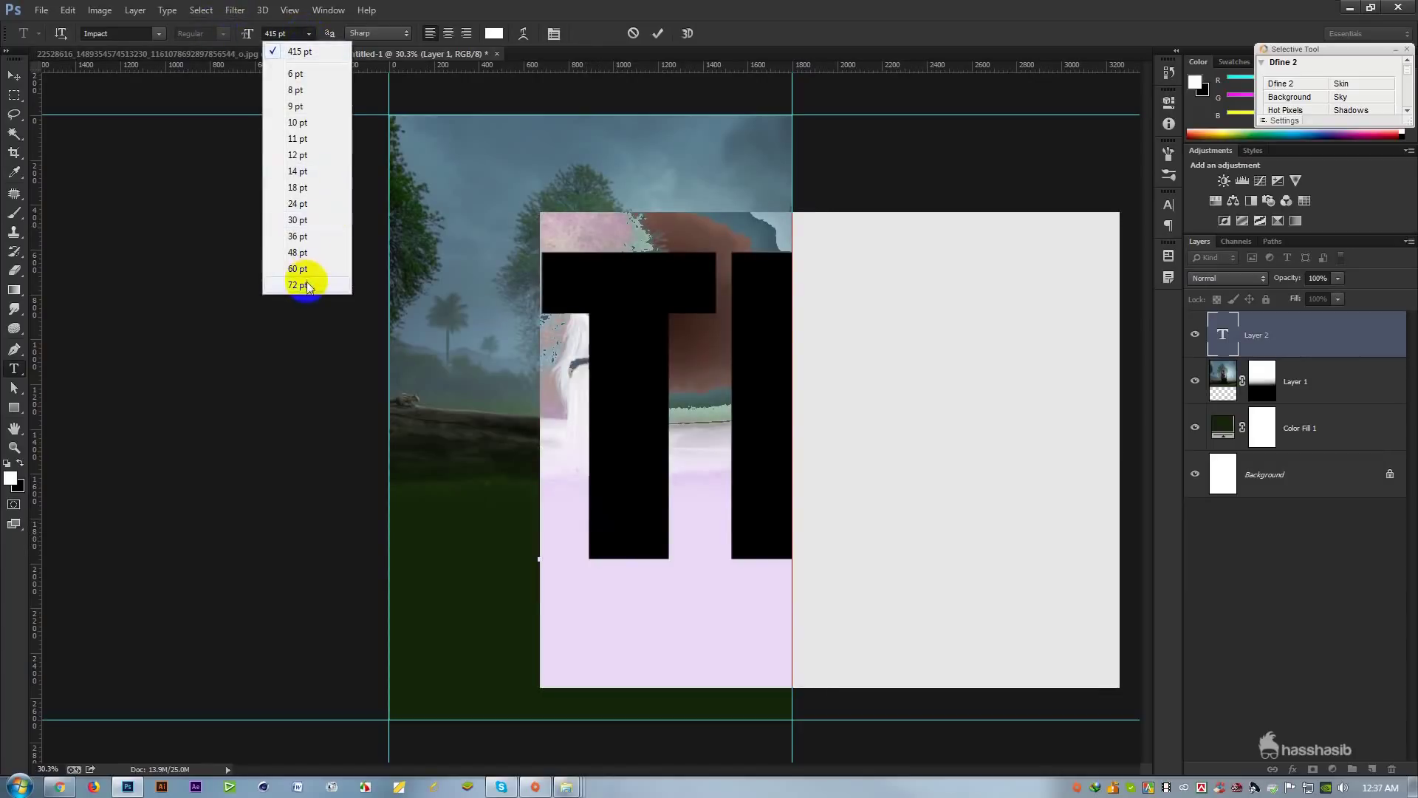
{"action": "left_click", "coordinate": [309, 288]}
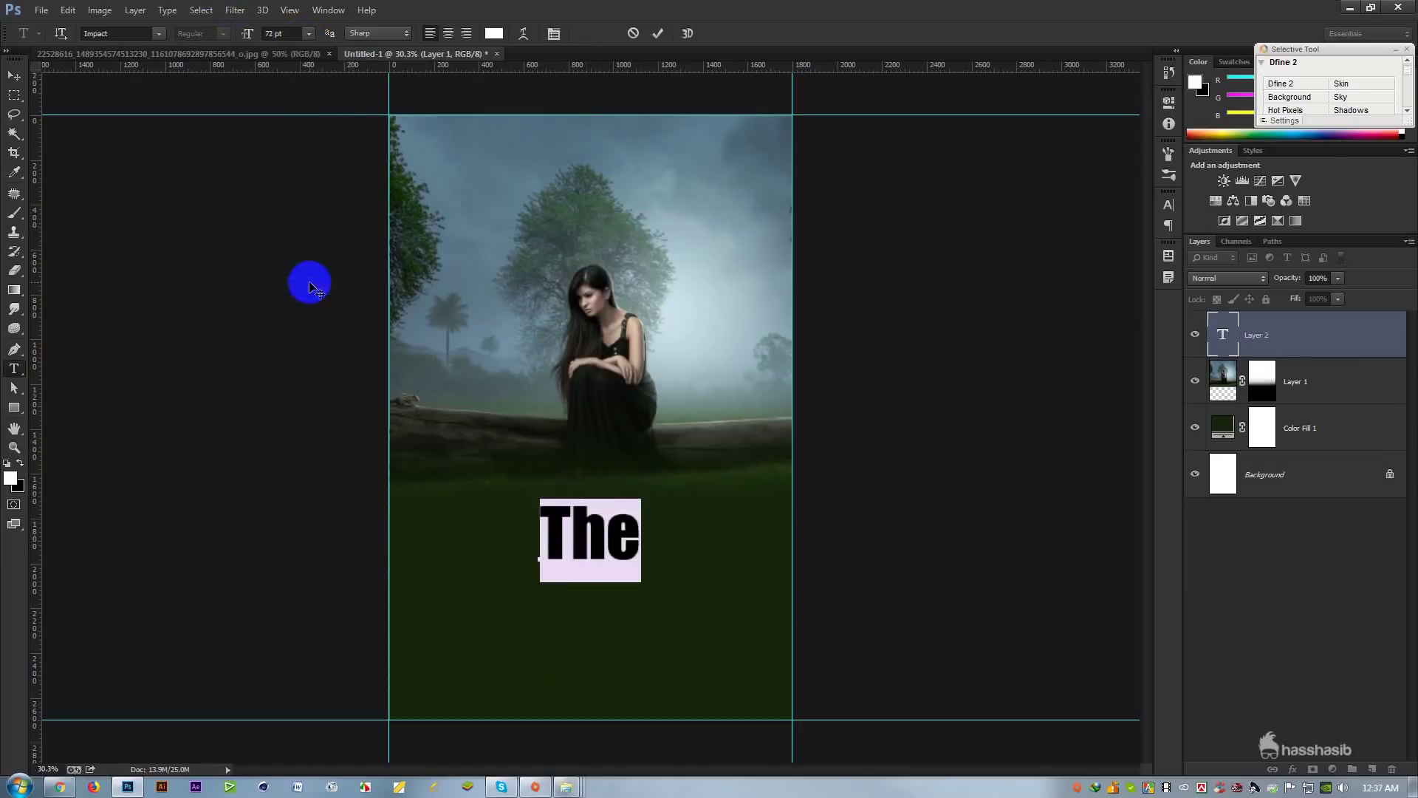
{"action": "left_click_drag", "start_coordinate": [564, 336], "coordinate": [556, 305]}
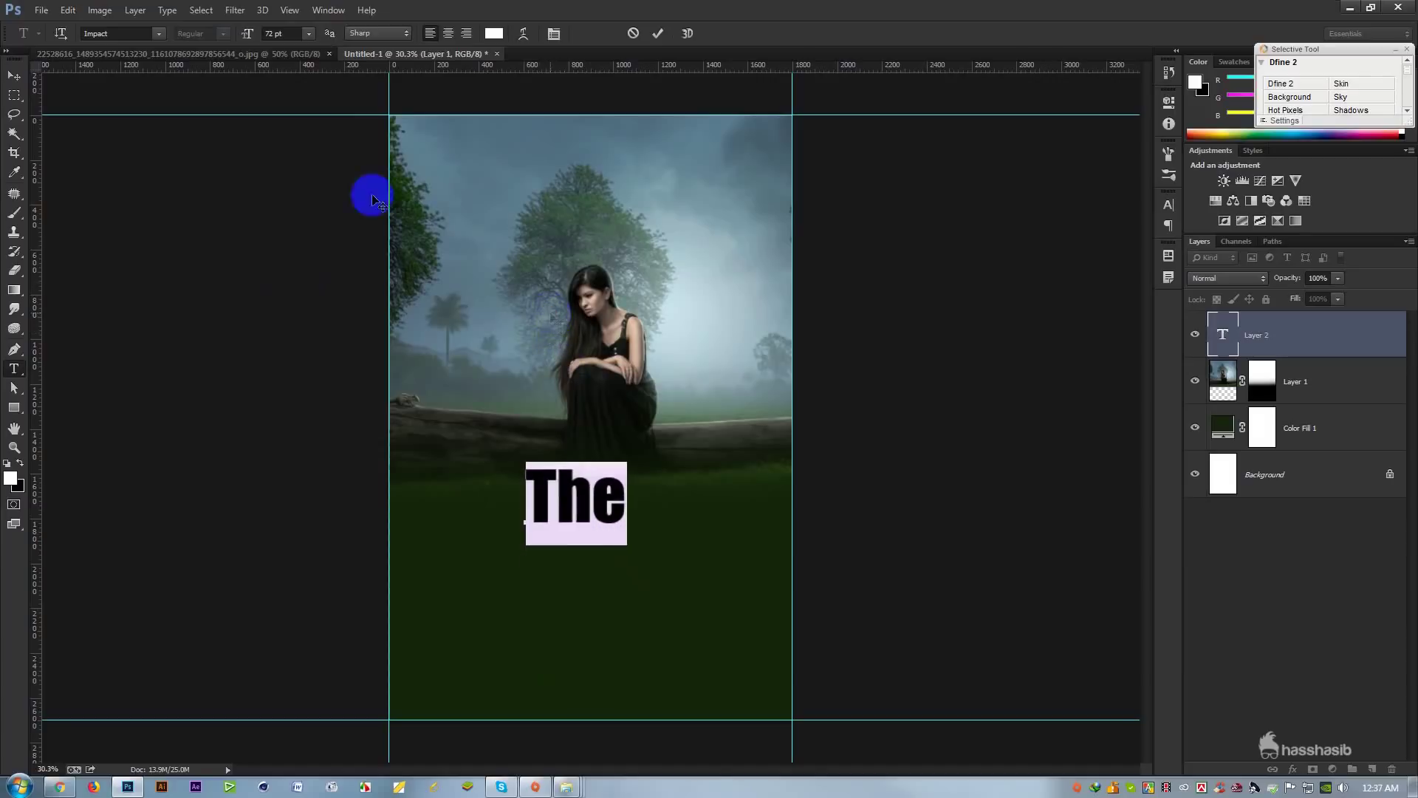
Step: Try the Juliet font on the word "The"
{"action": "left_click", "coordinate": [159, 34]}
{"action": "scroll", "coordinate": [385, 370], "scroll_direction": "down", "scroll_amount": 10}
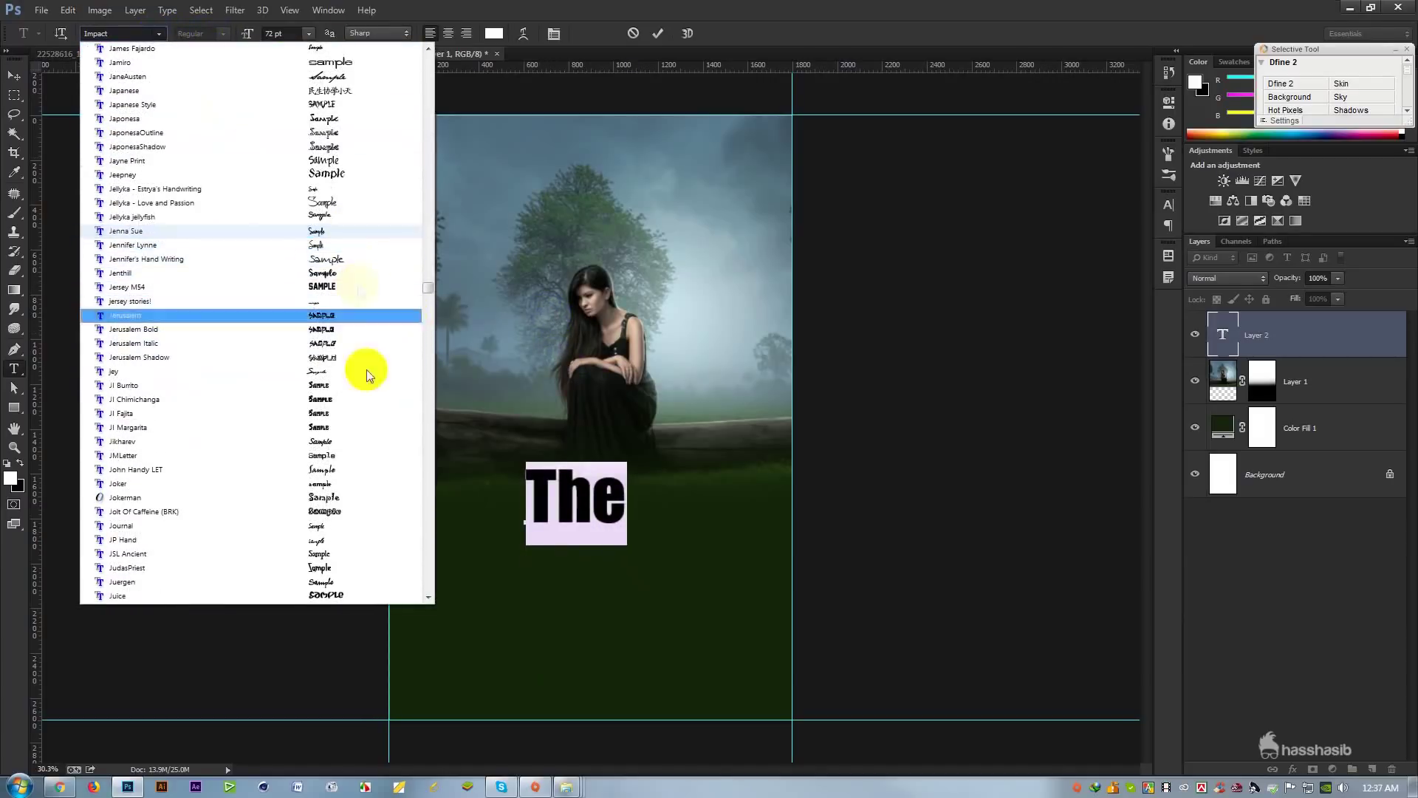
{"action": "scroll", "coordinate": [366, 370], "scroll_direction": "down", "scroll_amount": 4}
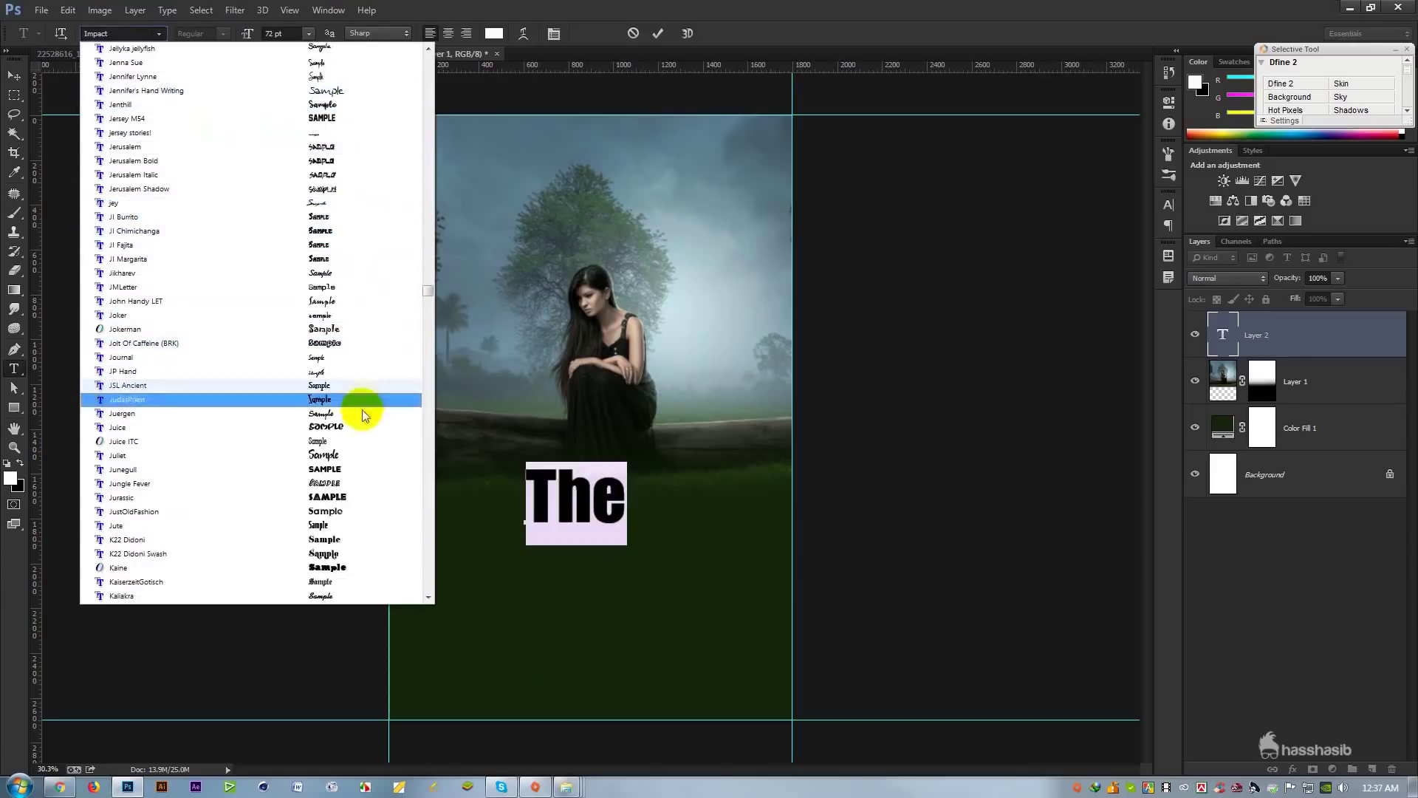
{"action": "left_click", "coordinate": [357, 455]}
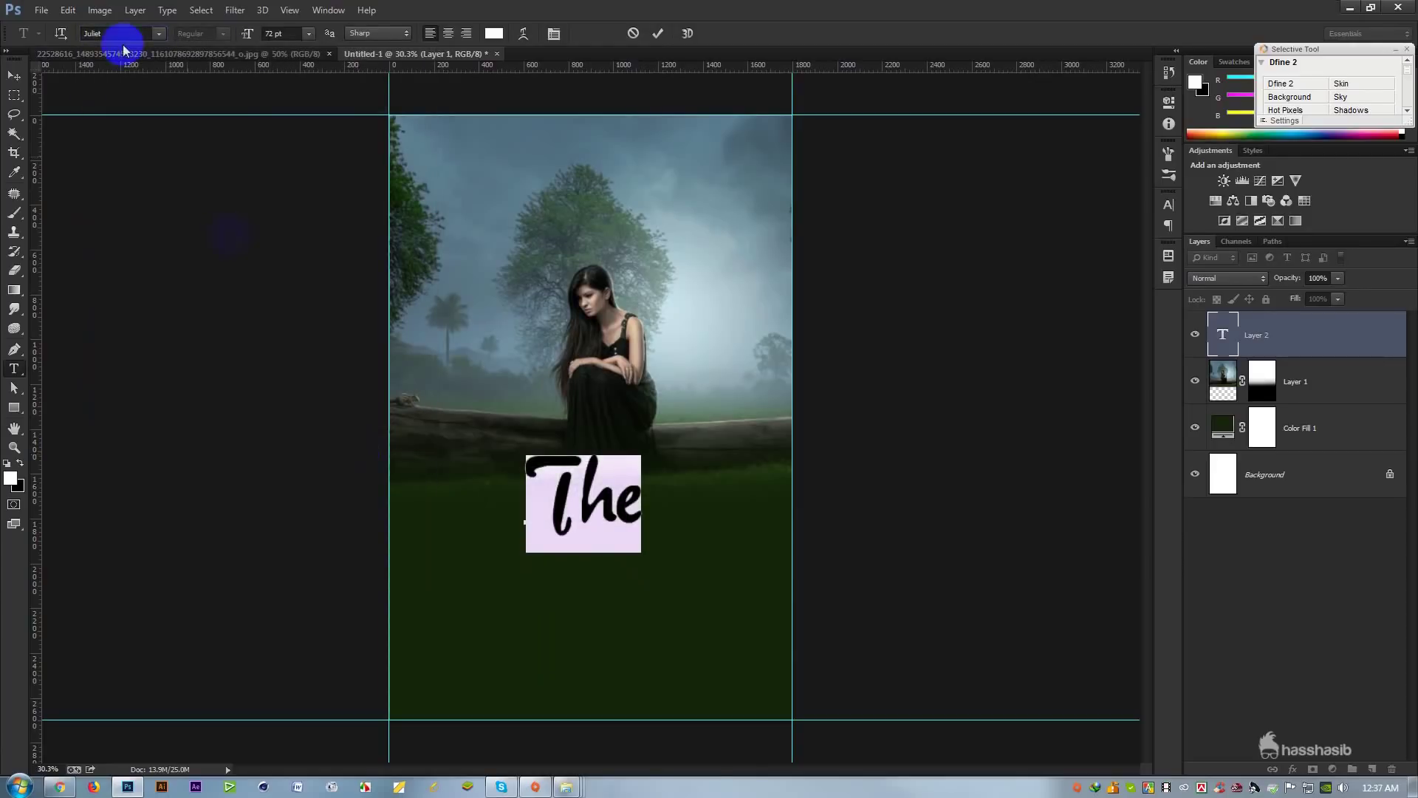
Step: Set the font of the word "The" to Krinkes Decor PERSONAL USE and commit the text
{"action": "left_click", "coordinate": [159, 33]}
{"action": "scroll", "coordinate": [384, 236], "scroll_direction": "down", "scroll_amount": 10}
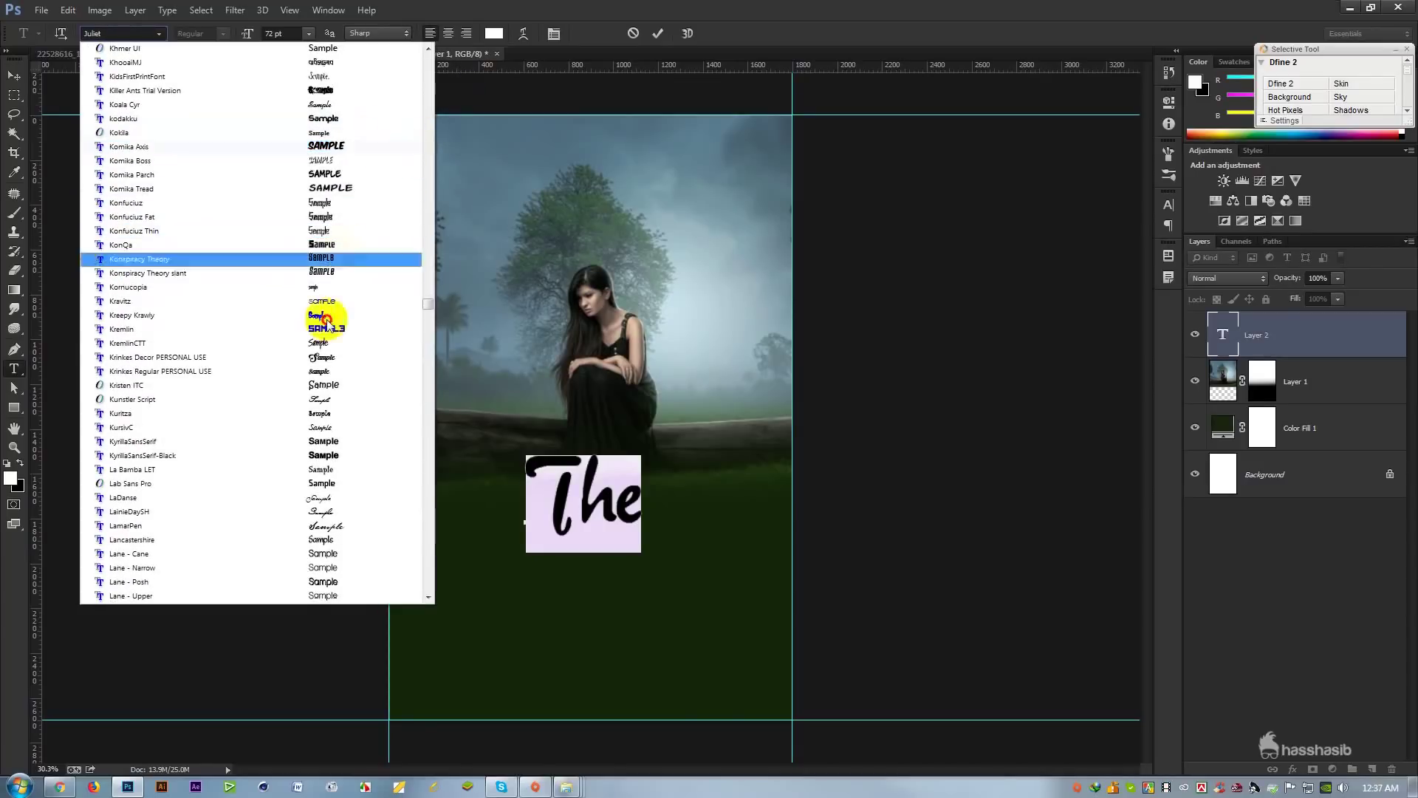
{"action": "left_click", "coordinate": [335, 358]}
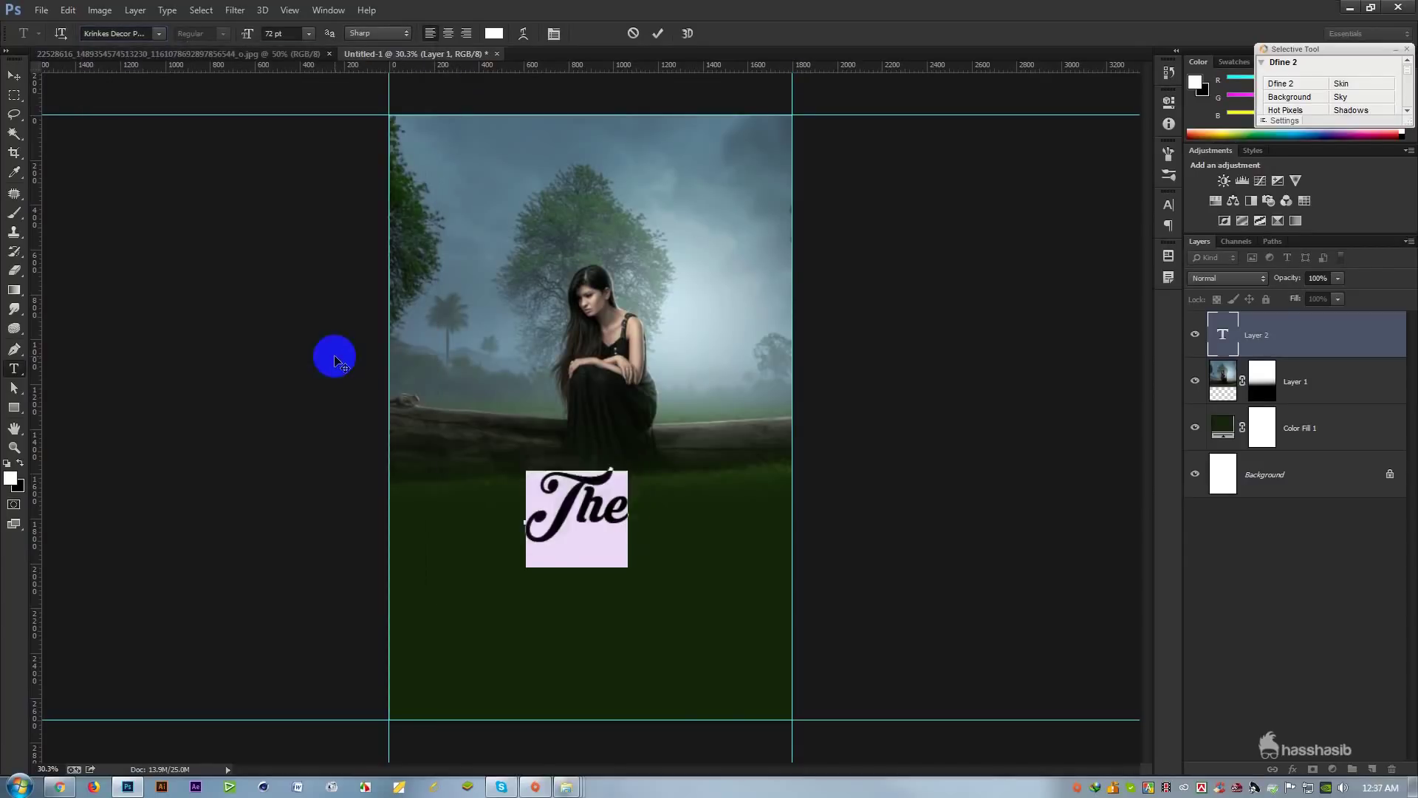
{"action": "left_click", "coordinate": [657, 33]}
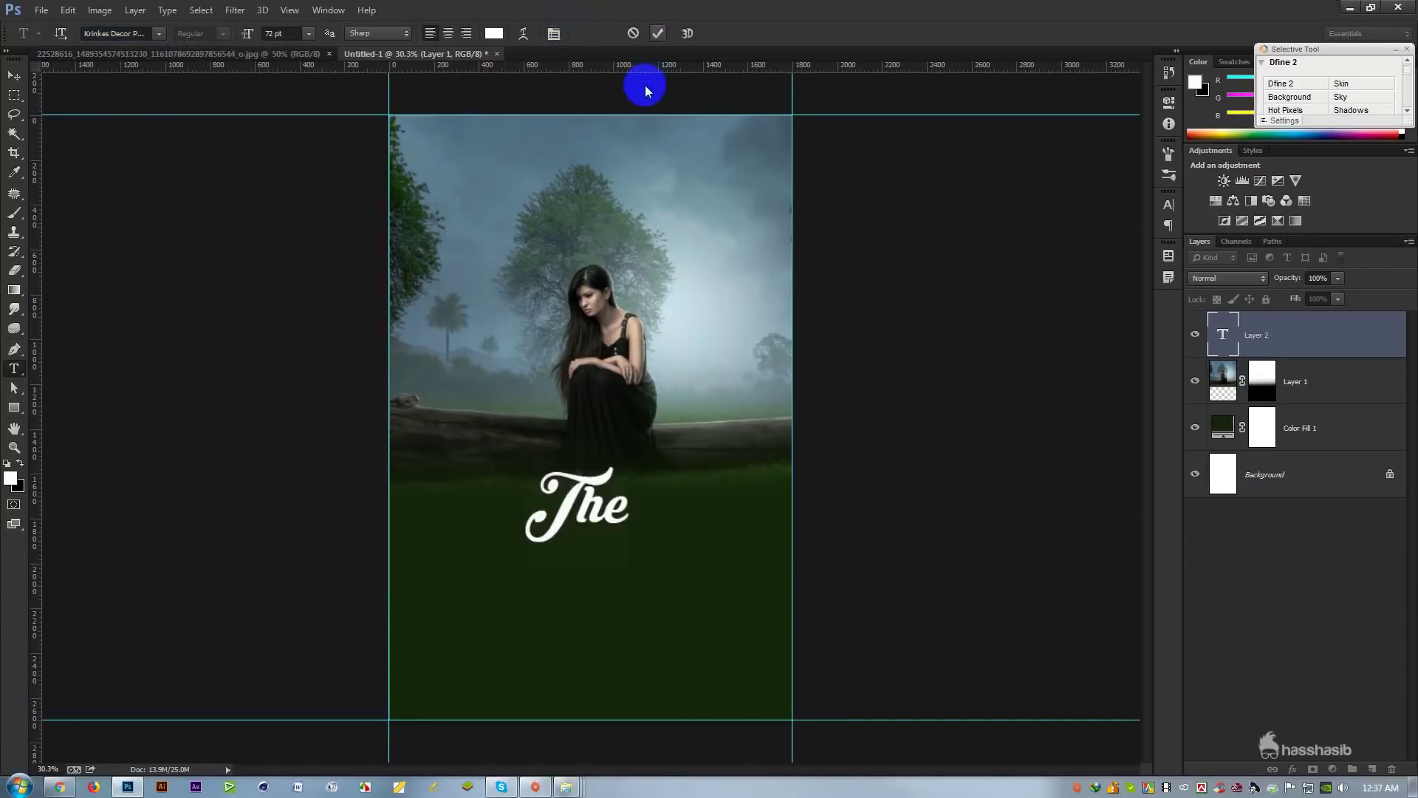
Step: Move the "The" text slightly up and left so it sits just under the woman's dress
{"action": "left_click", "coordinate": [14, 75]}
{"action": "left_click_drag", "start_coordinate": [693, 532], "coordinate": [636, 553]}
{"action": "key", "text": "ctrl+z"}
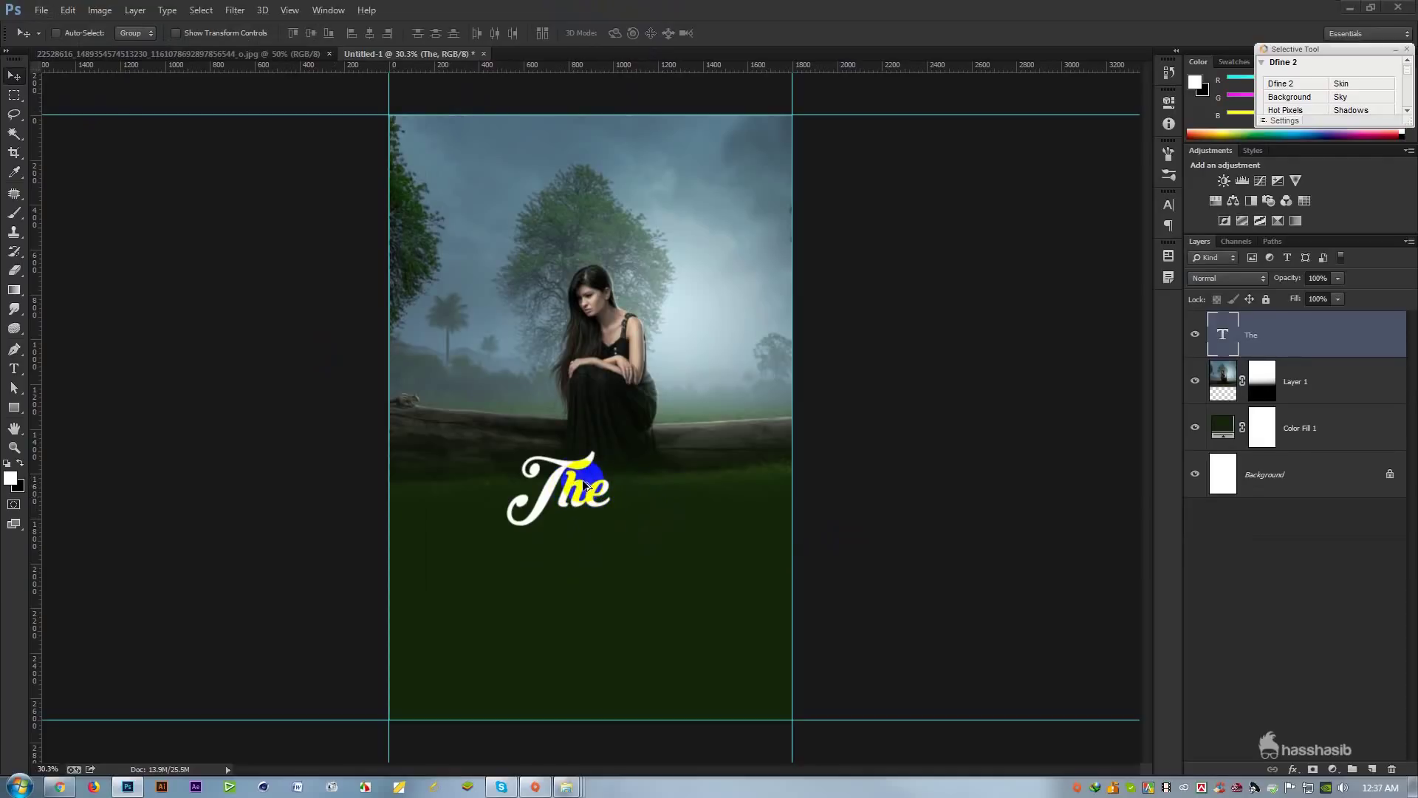
Step: Duplicate the "The" text layer as a second title line below the original and change the copy's text to "Girl"
{"action": "left_click_drag", "start_coordinate": [593, 502], "coordinate": [623, 568]}
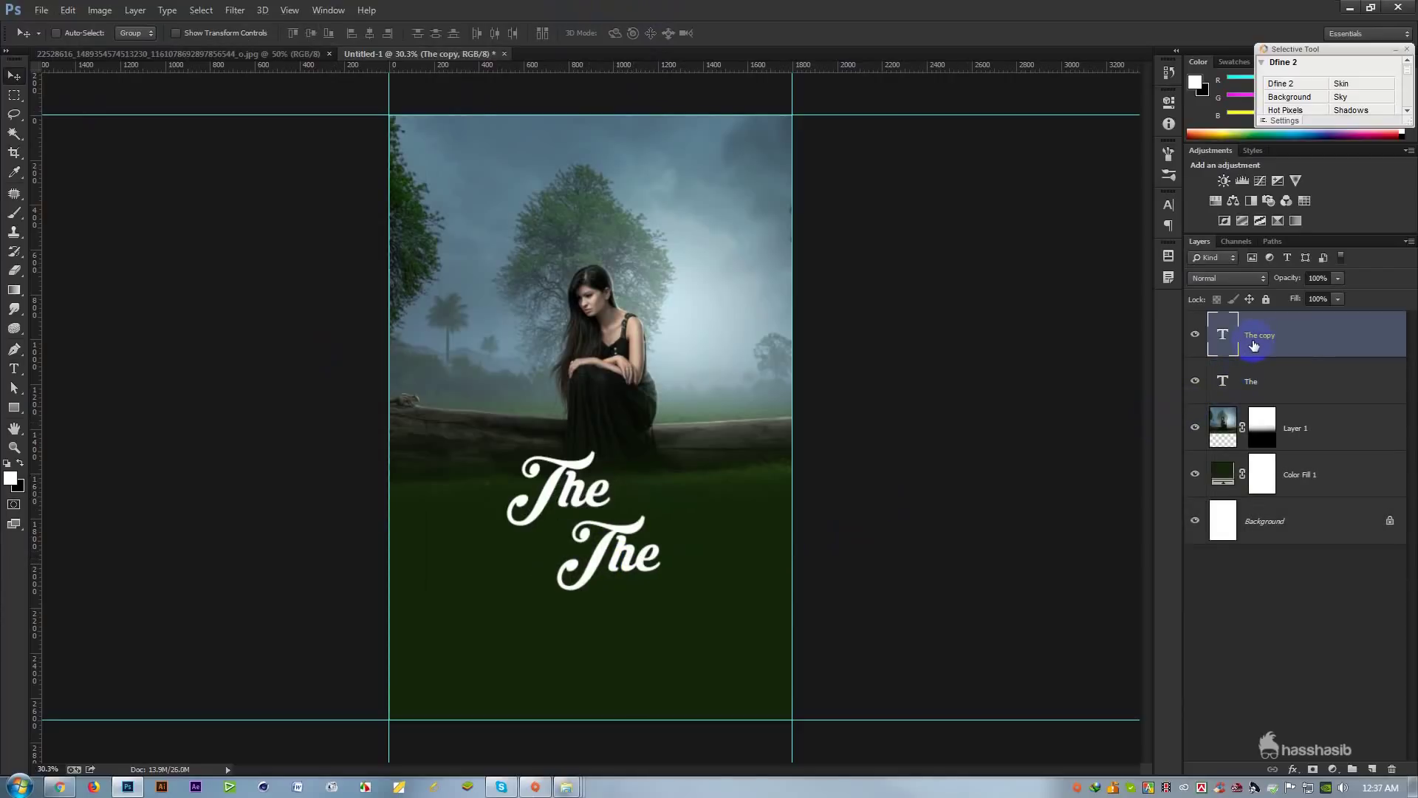
{"action": "key", "text": "ctrl+z"}
{"action": "right_click", "coordinate": [1272, 334]}
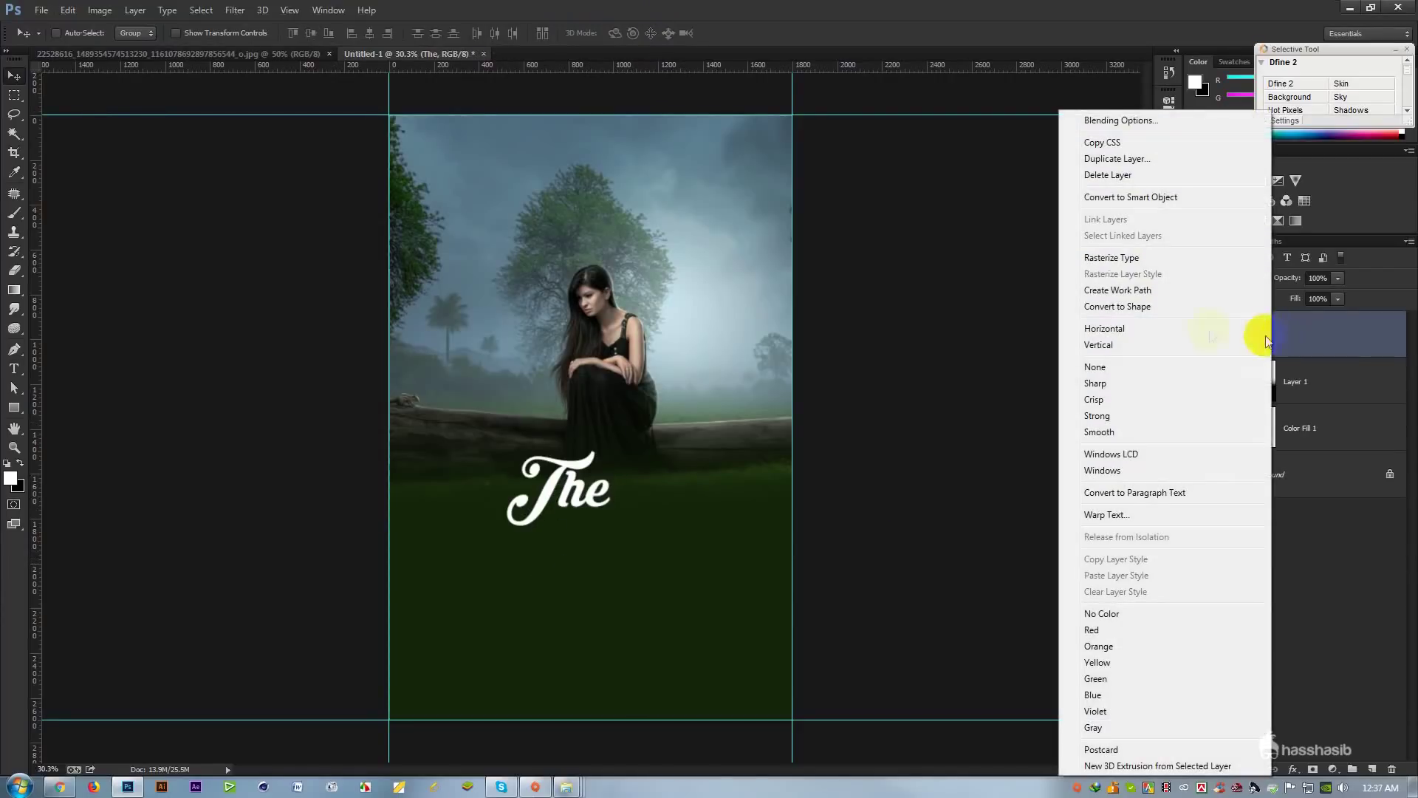
{"action": "left_click", "coordinate": [1099, 159]}
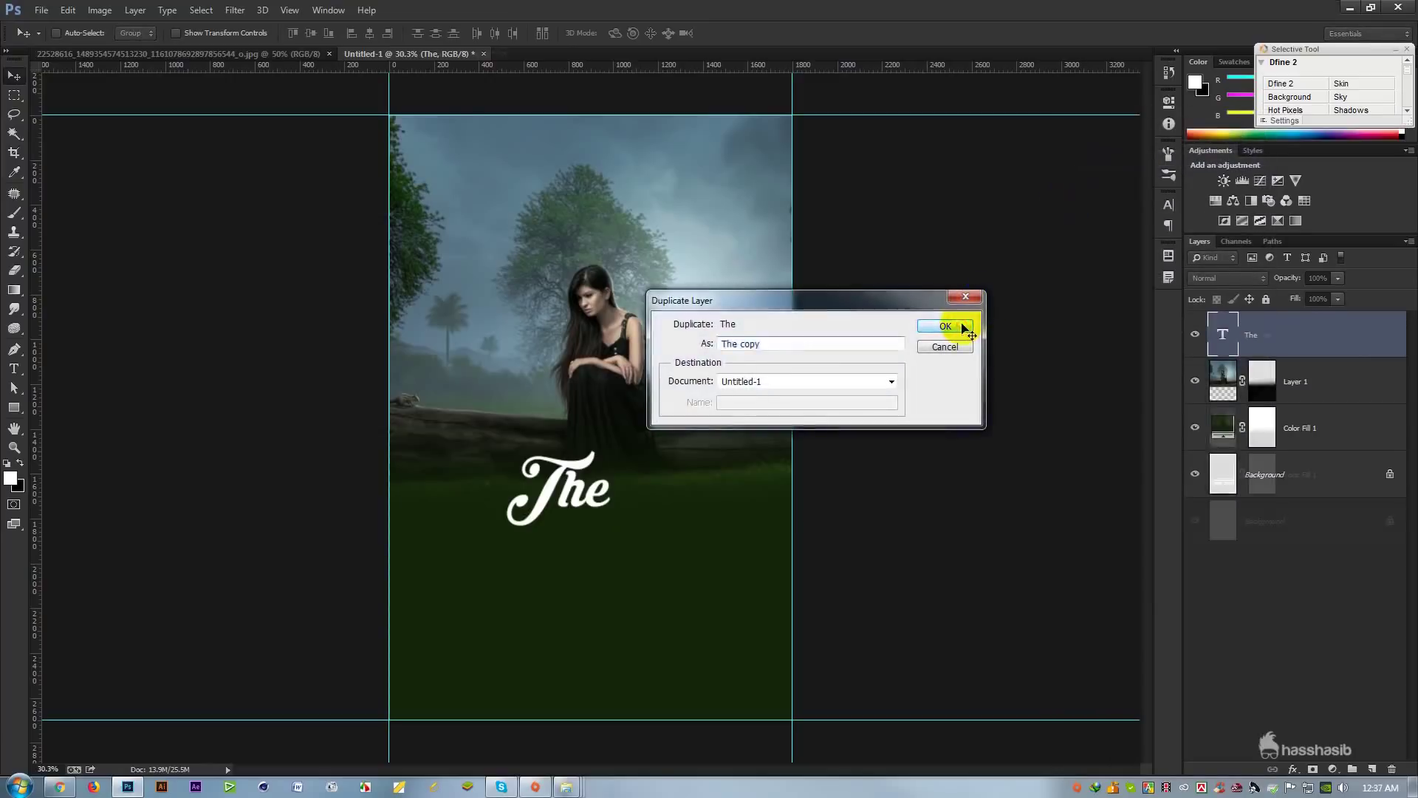
{"action": "left_click", "coordinate": [960, 320]}
{"action": "left_click_drag", "start_coordinate": [680, 465], "coordinate": [737, 501]}
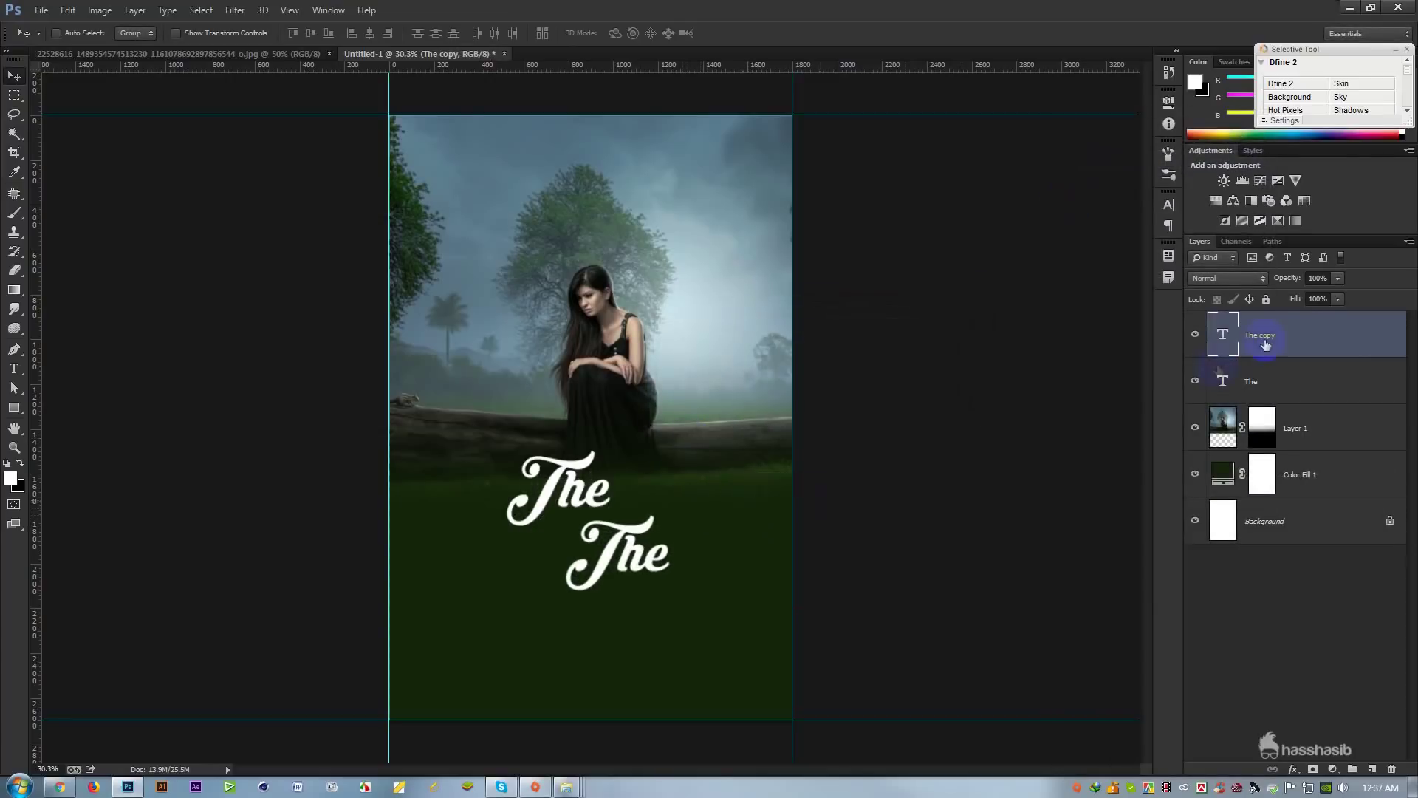
{"action": "double_click", "coordinate": [1226, 334]}
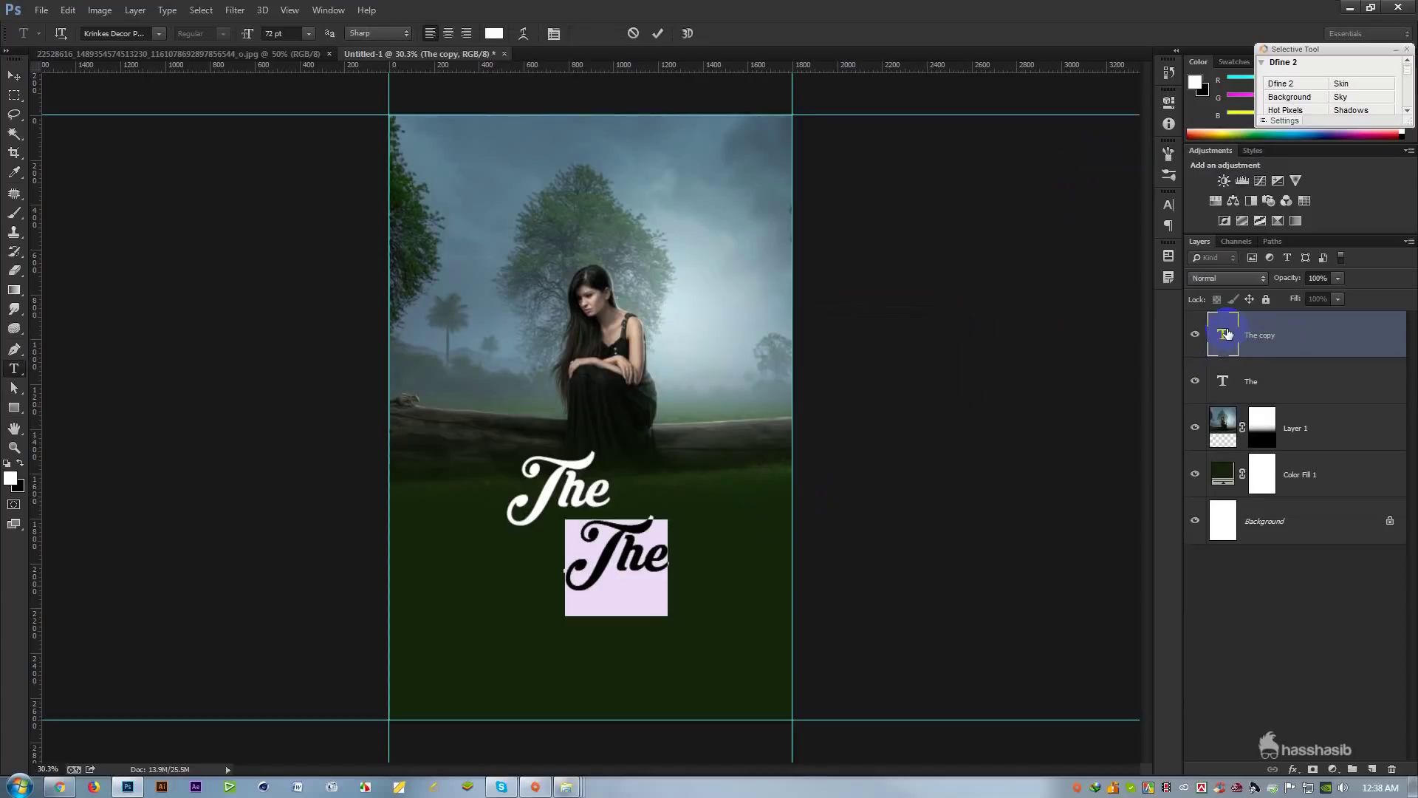
{"action": "type", "text": "Girl"}
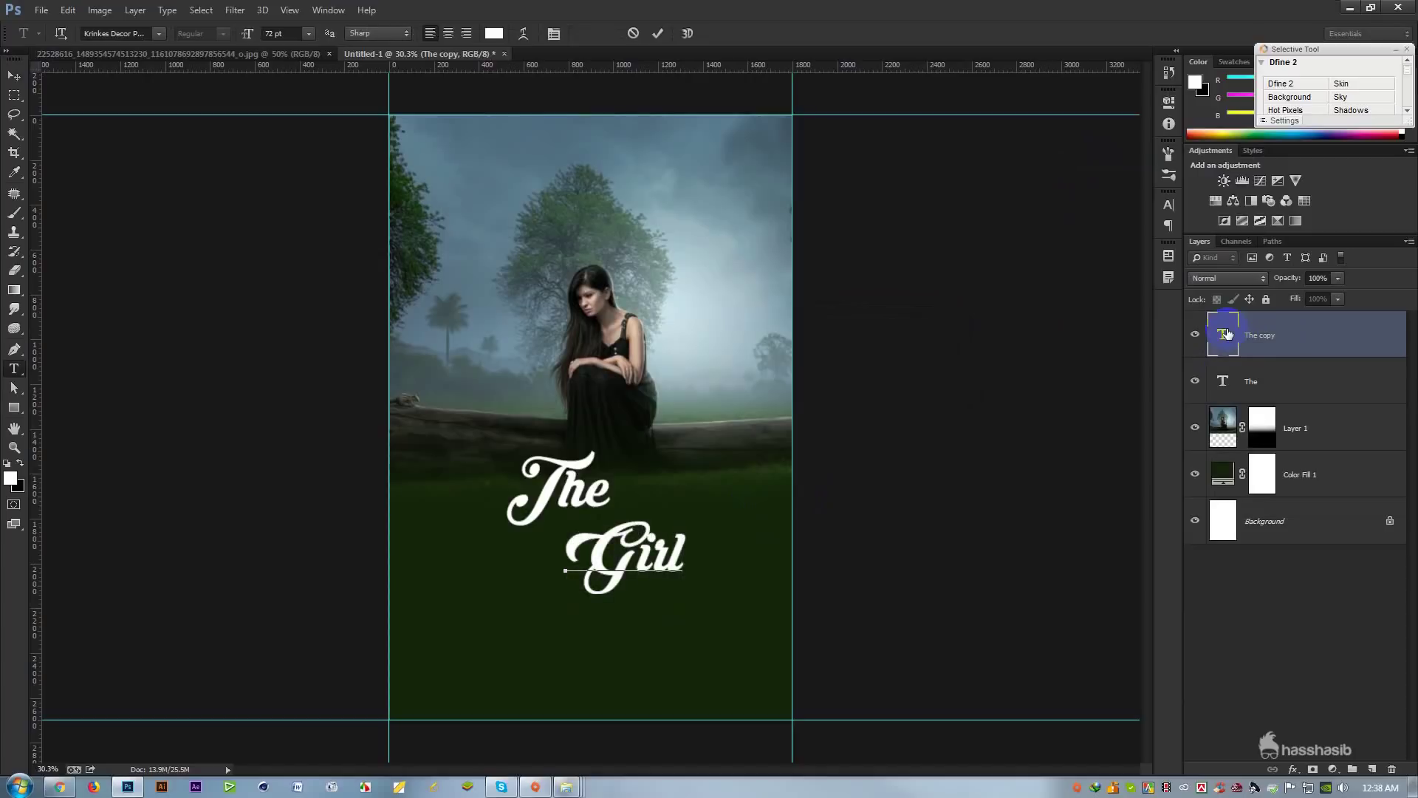
Step: Set the word "Girl" to 120 pt and move it left to sit directly beneath "The"
{"action": "left_click_drag", "start_coordinate": [680, 563], "coordinate": [383, 564]}
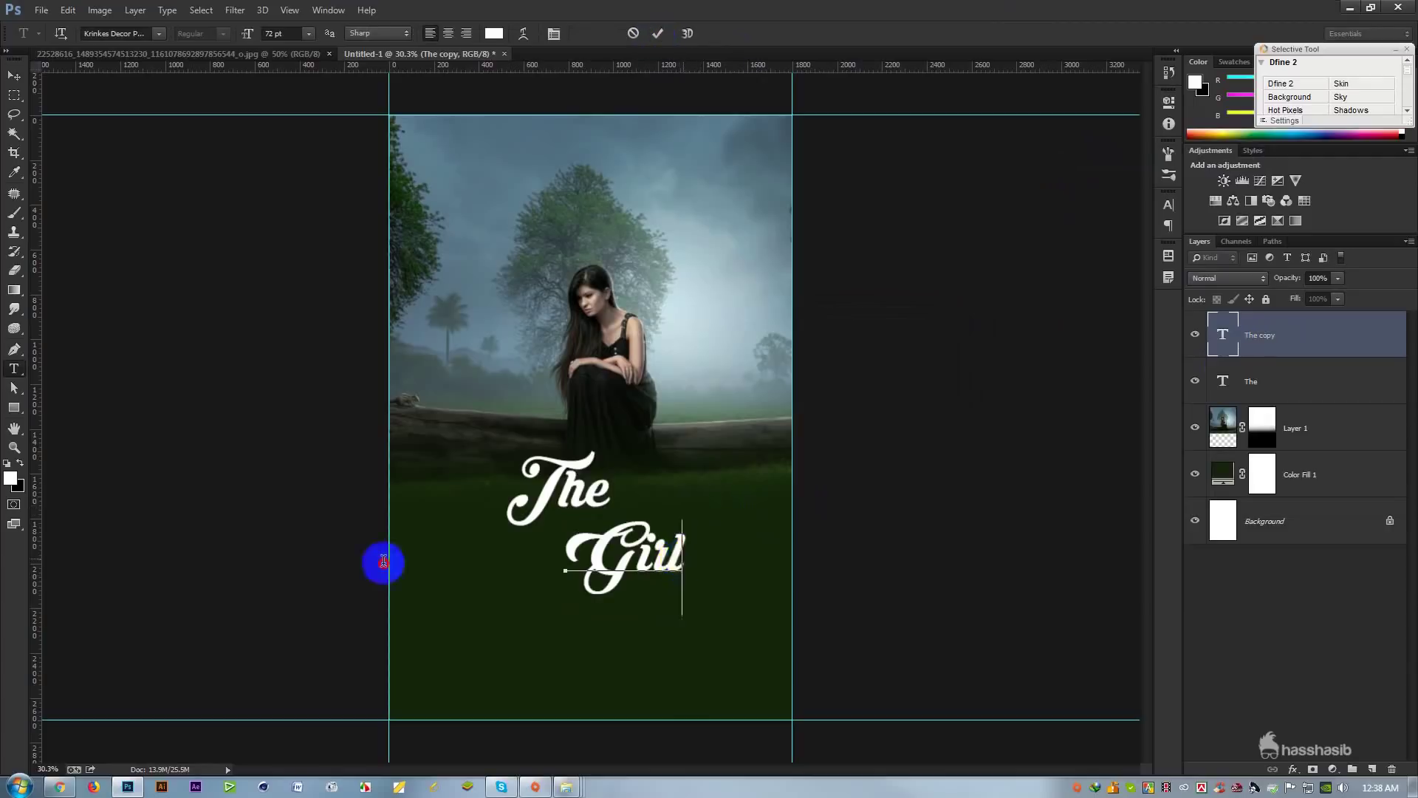
{"action": "left_click", "coordinate": [298, 284]}
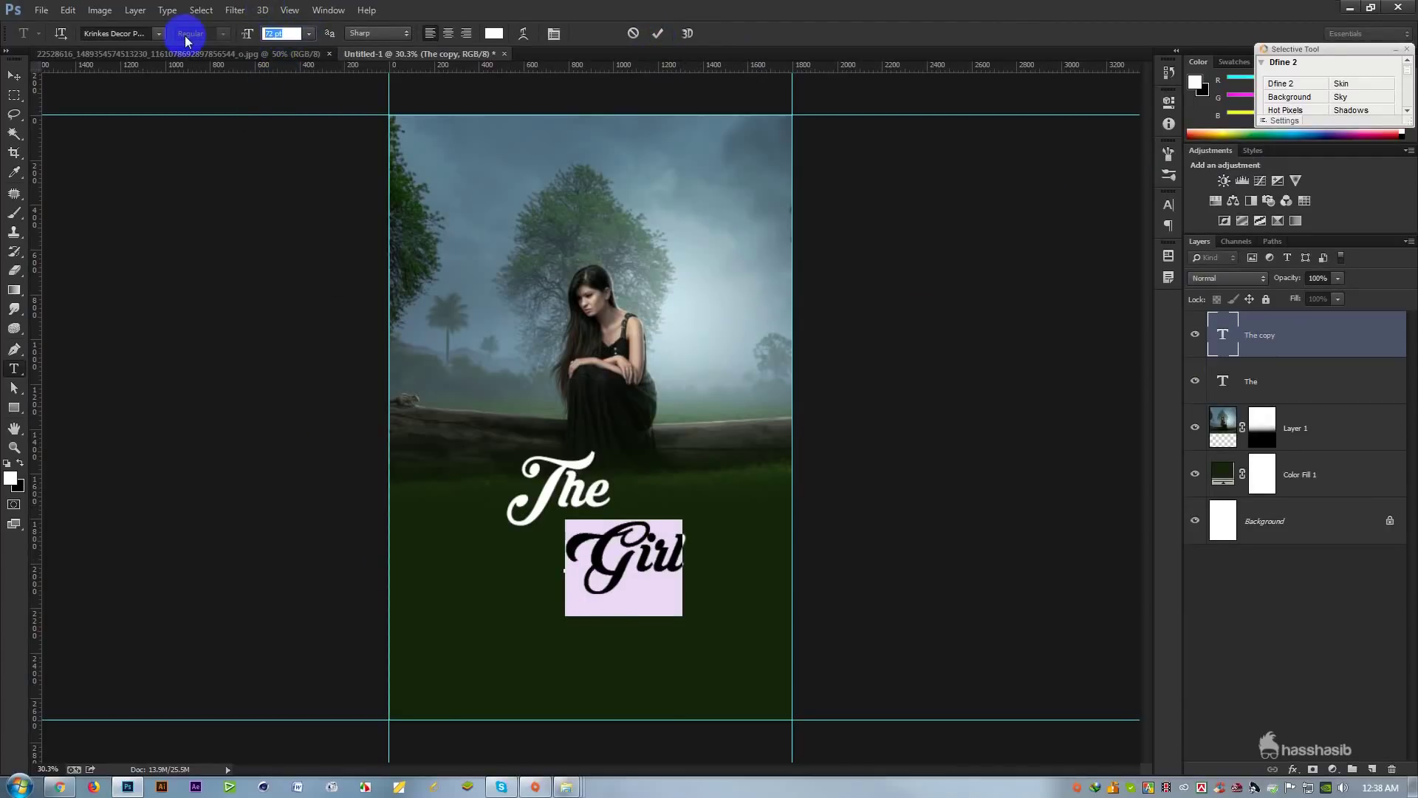
{"action": "type", "text": "120"}
{"action": "key", "text": "Return"}
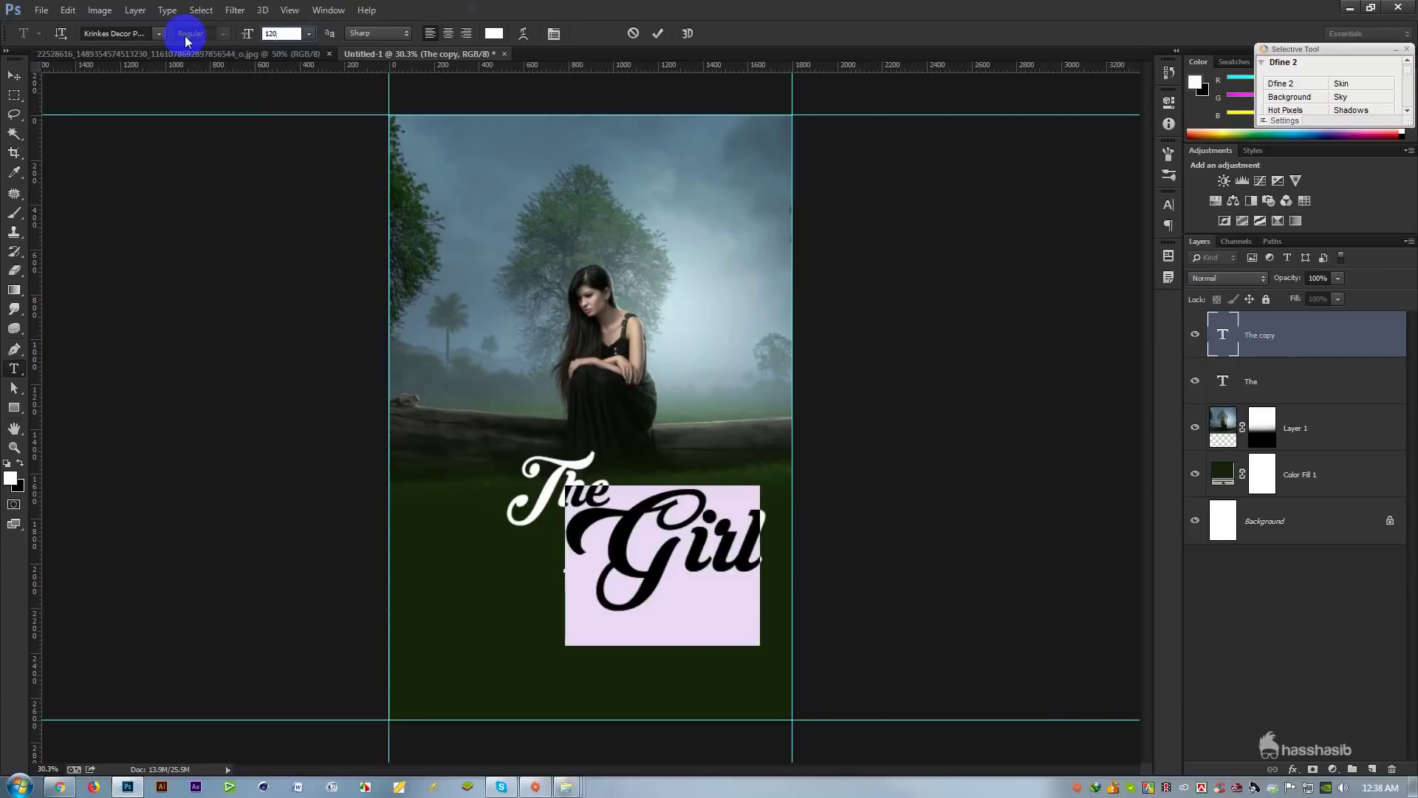
{"action": "left_click", "coordinate": [657, 34]}
{"action": "key", "text": "v"}
{"action": "left_click_drag", "start_coordinate": [681, 355], "coordinate": [594, 372]}
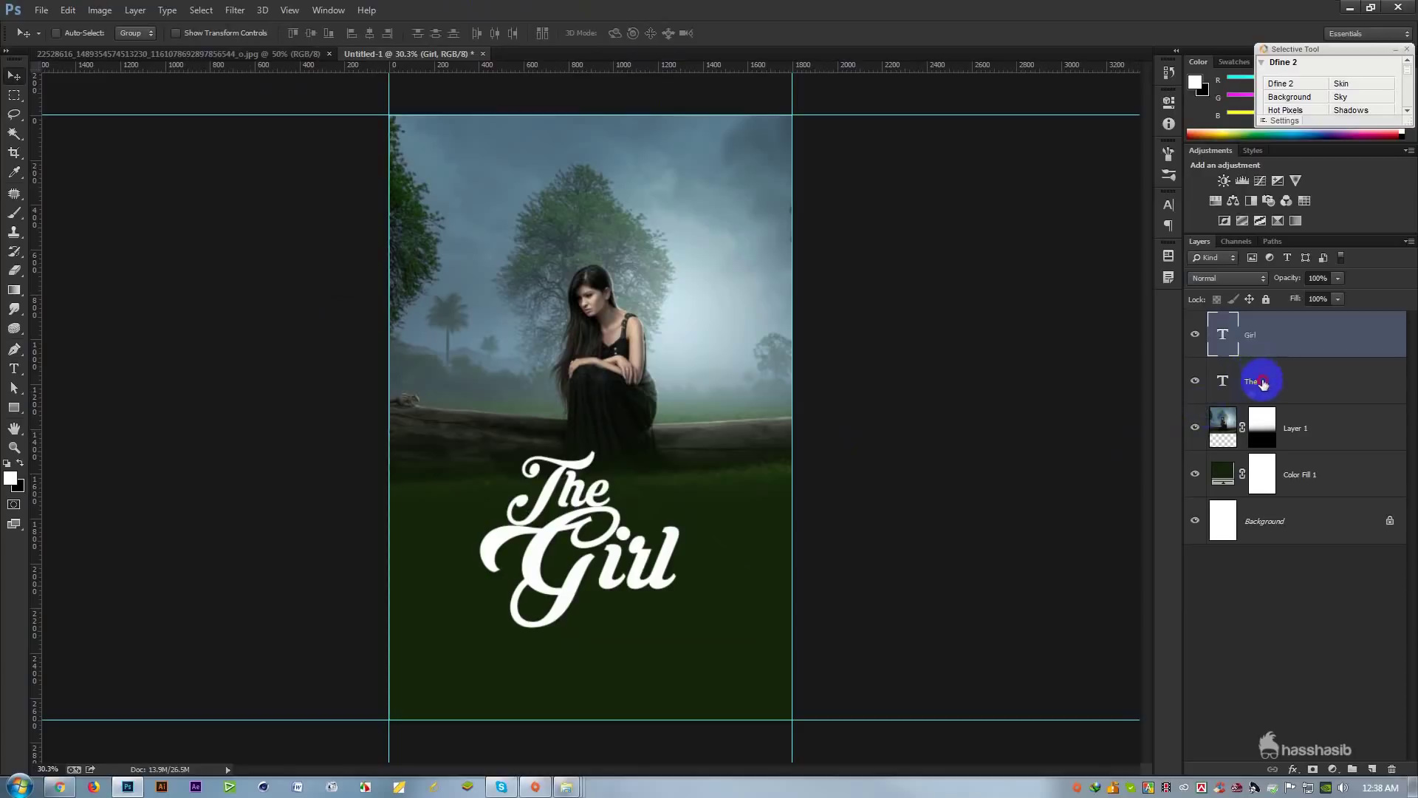
Step: Reduce the font size of the word "The" to 48 pt
{"action": "left_click", "coordinate": [1262, 383]}
{"action": "double_click", "coordinate": [1223, 380]}
{"action": "left_click", "coordinate": [309, 33]}
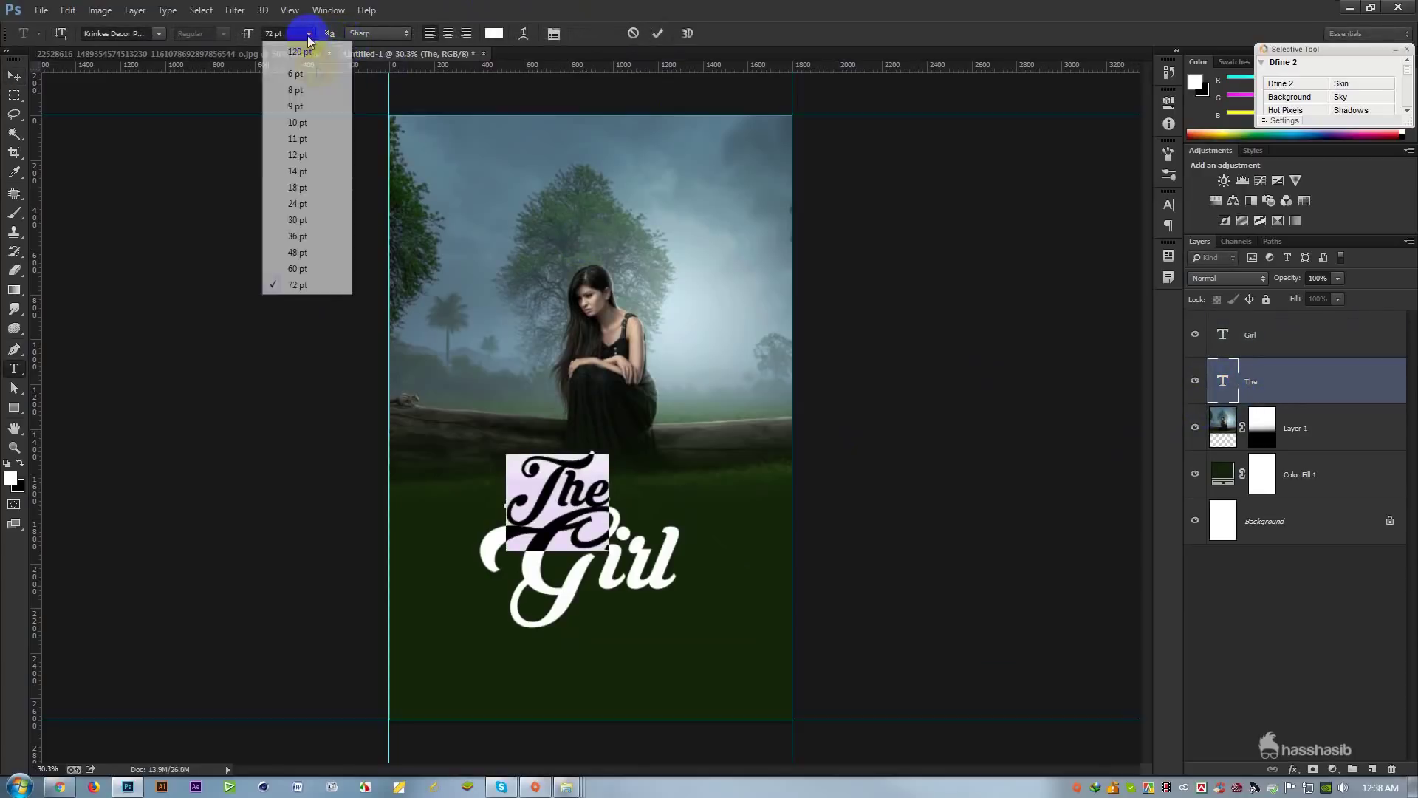
{"action": "left_click", "coordinate": [303, 268]}
{"action": "left_click", "coordinate": [309, 35]}
{"action": "left_click", "coordinate": [311, 251]}
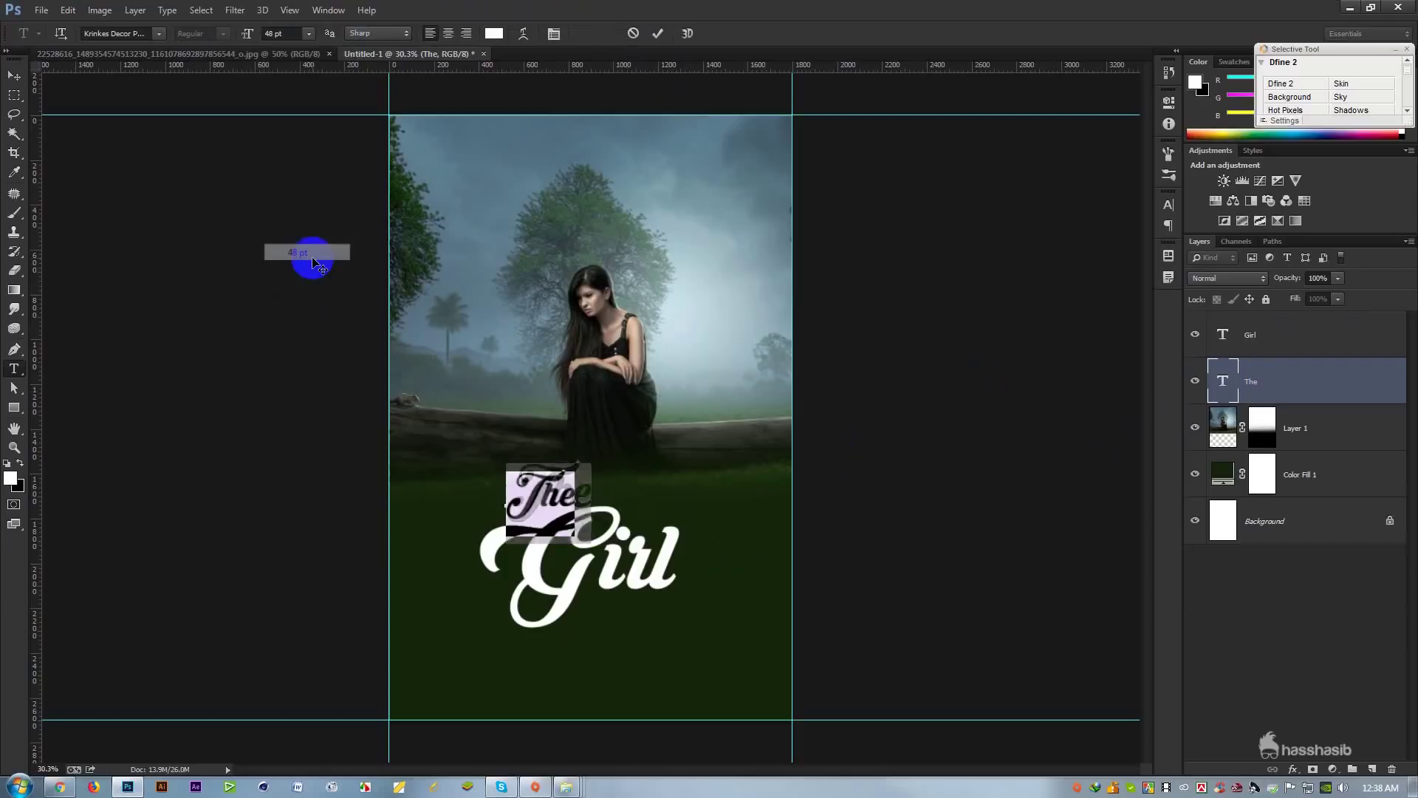
{"action": "left_click", "coordinate": [658, 35]}
Step: Shift "The" about 61 px right above "Girl", and move both words slightly up and right together
{"action": "key", "text": "v"}
{"action": "left_click_drag", "start_coordinate": [629, 303], "coordinate": [644, 303]}
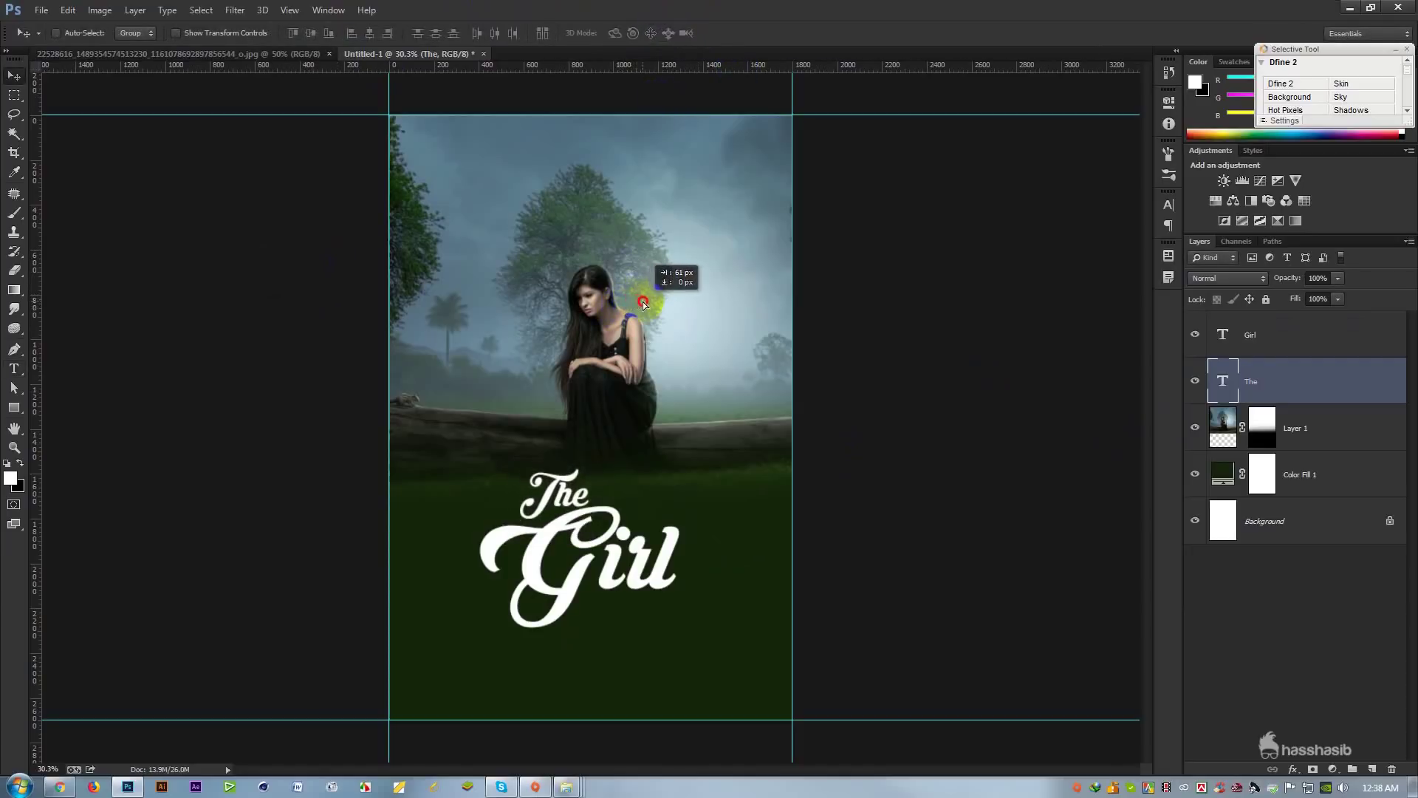
{"action": "left_click", "coordinate": [1251, 353], "text": "shift"}
{"action": "left_click_drag", "start_coordinate": [682, 470], "coordinate": [700, 458]}
Step: Change the Color Fill 1 layer's color to a darker green, 132008
{"action": "double_click", "coordinate": [1223, 473]}
{"action": "left_click", "coordinate": [731, 484]}
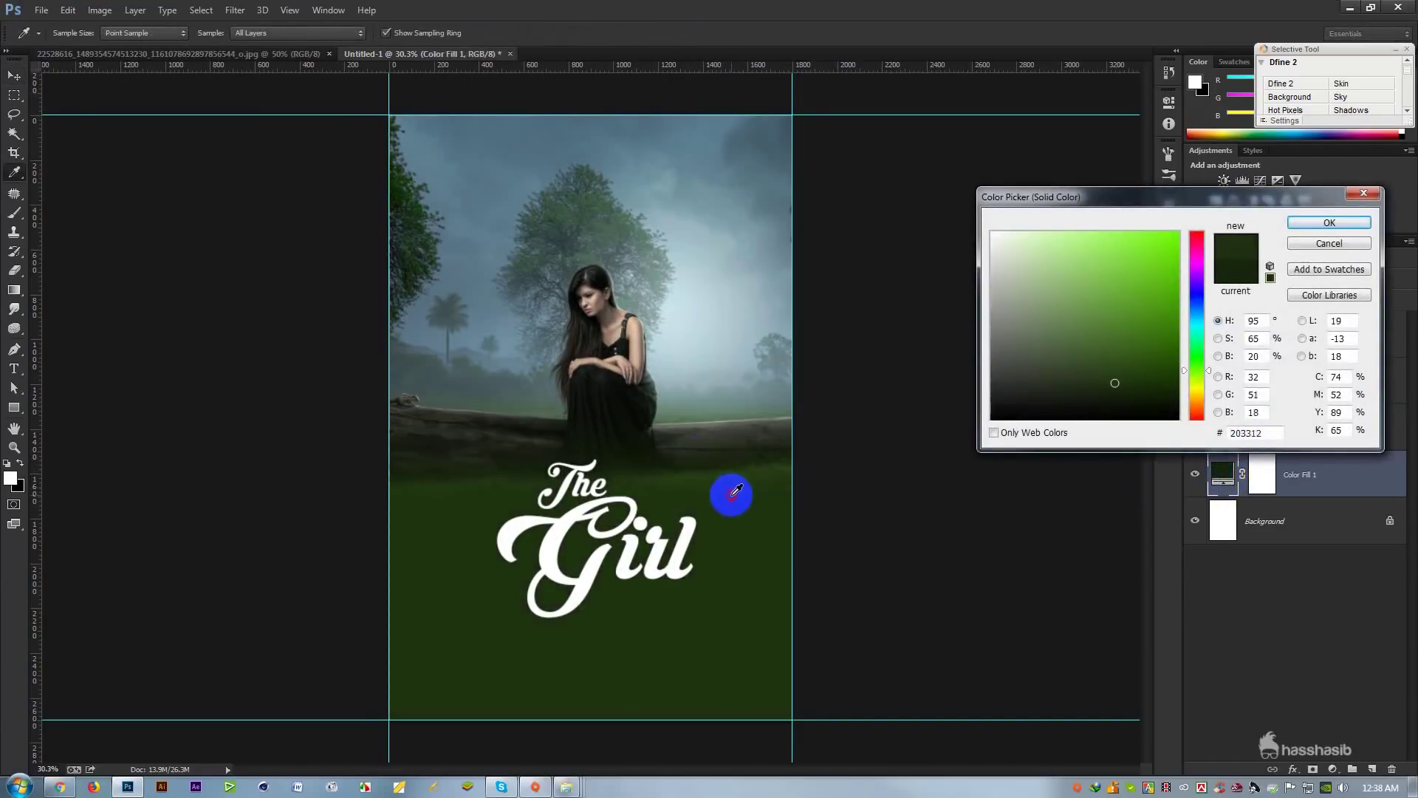
{"action": "left_click_drag", "start_coordinate": [1090, 389], "coordinate": [1138, 396]}
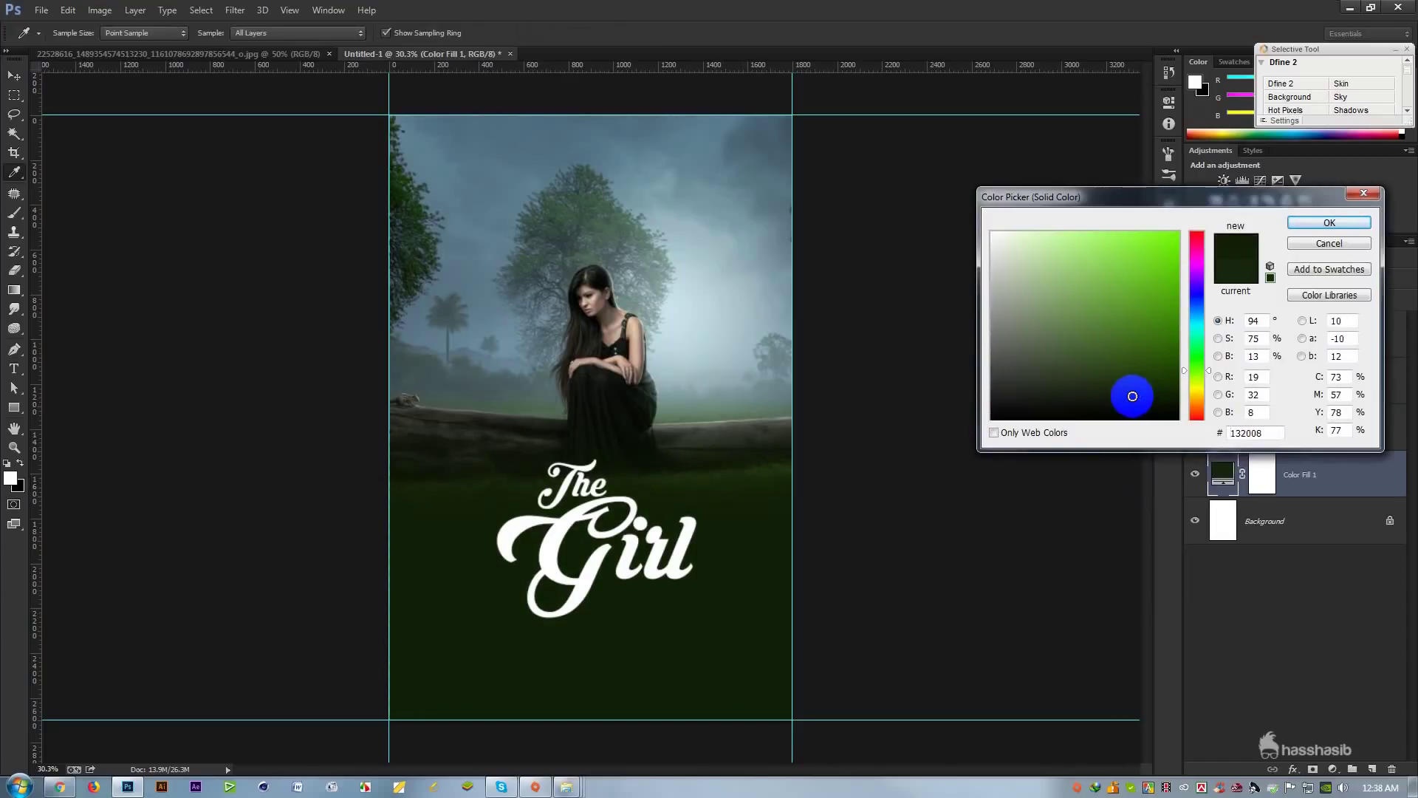
{"action": "left_click", "coordinate": [1330, 222]}
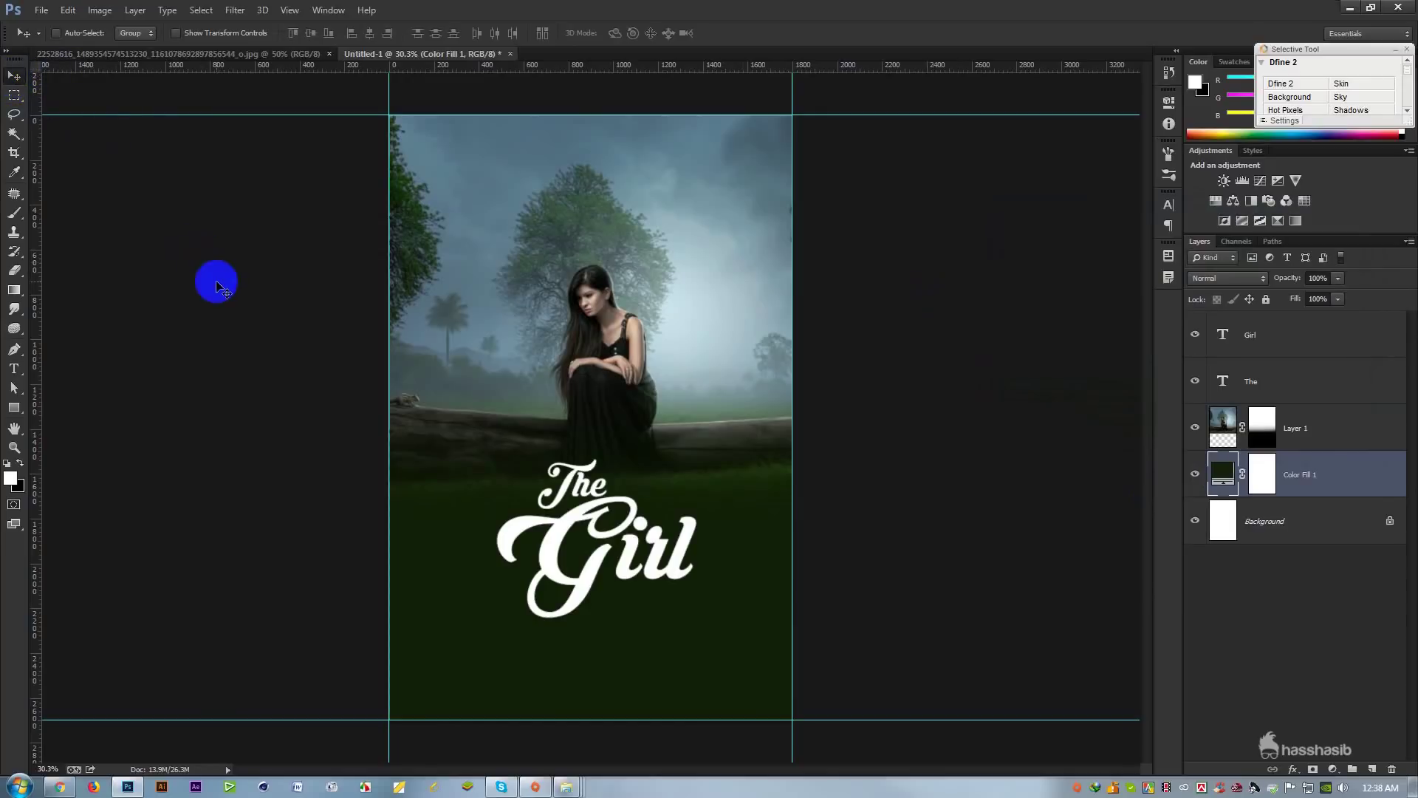
Step: Select both title text layers and move them together slightly up toward the photo's dark lower edge
{"action": "left_click", "coordinate": [647, 545]}
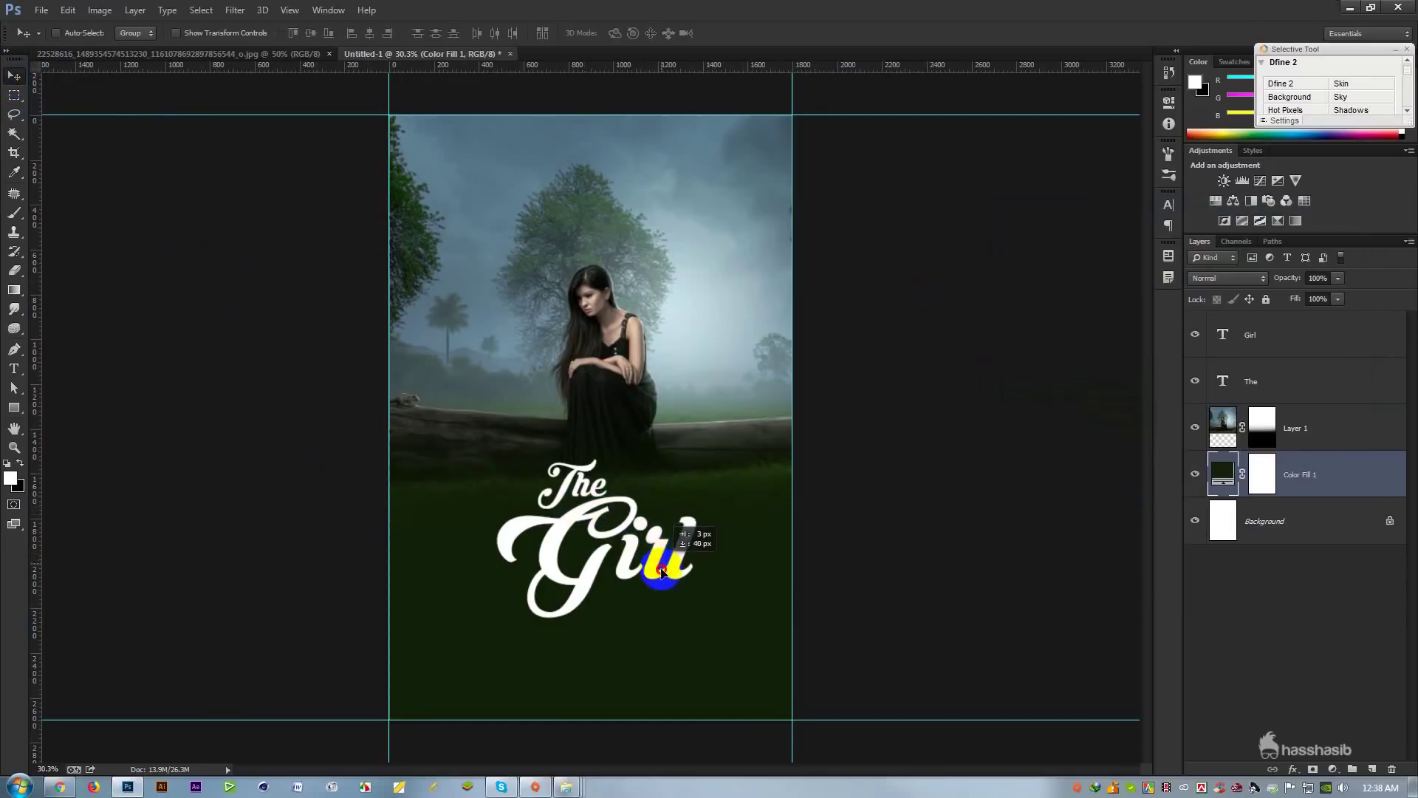
{"action": "left_click", "coordinate": [1298, 379]}
{"action": "left_click", "coordinate": [1300, 335], "text": "shift"}
{"action": "left_click_drag", "start_coordinate": [792, 509], "coordinate": [793, 508]}
{"action": "mouse_move", "coordinate": [702, 486]}
{"action": "left_mouse_down"}
{"action": "mouse_move", "coordinate": [702, 522]}
{"action": "mouse_move", "coordinate": [707, 472]}
{"action": "mouse_move", "coordinate": [688, 450]}
{"action": "mouse_move", "coordinate": [703, 460]}
{"action": "left_mouse_up"}
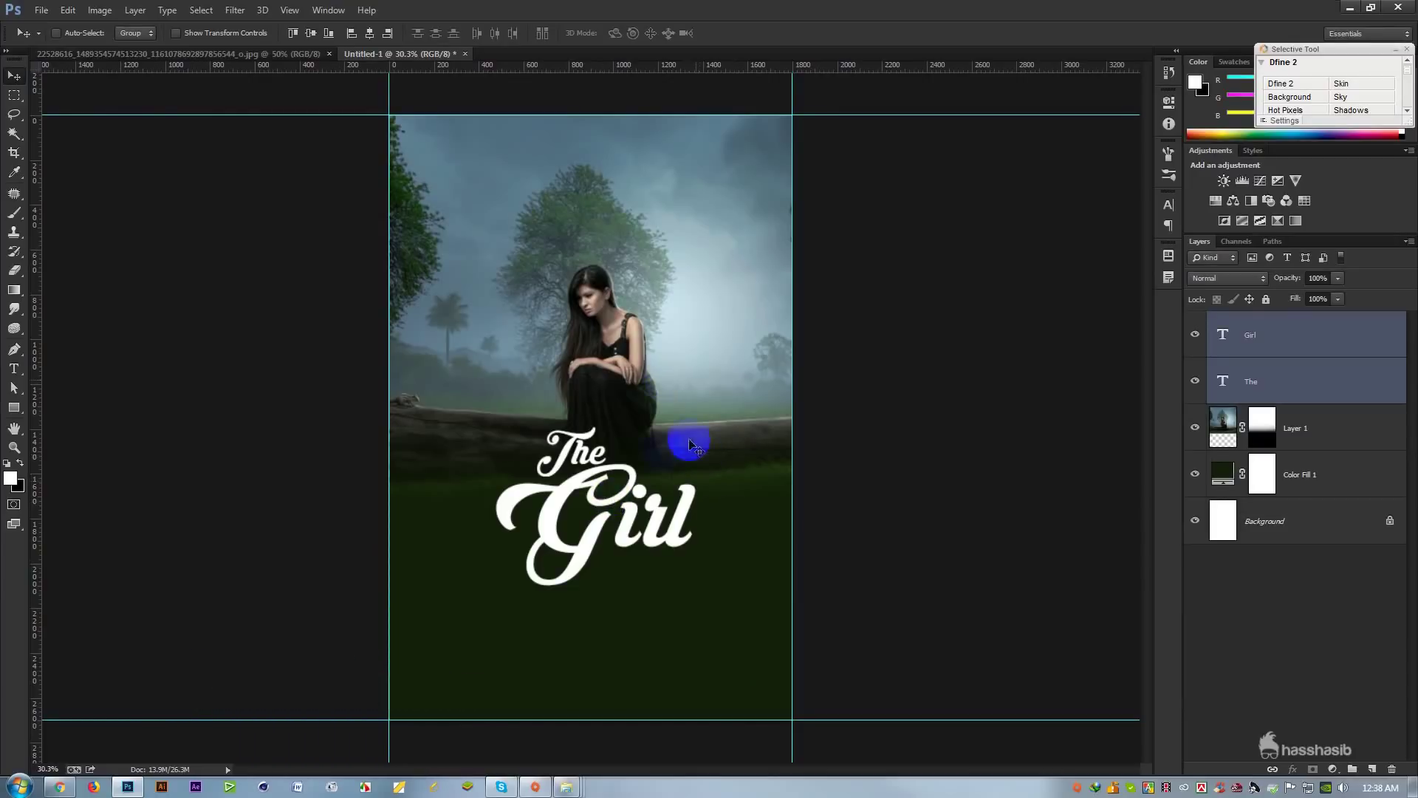
{"action": "left_click_drag", "start_coordinate": [662, 456], "coordinate": [664, 478]}
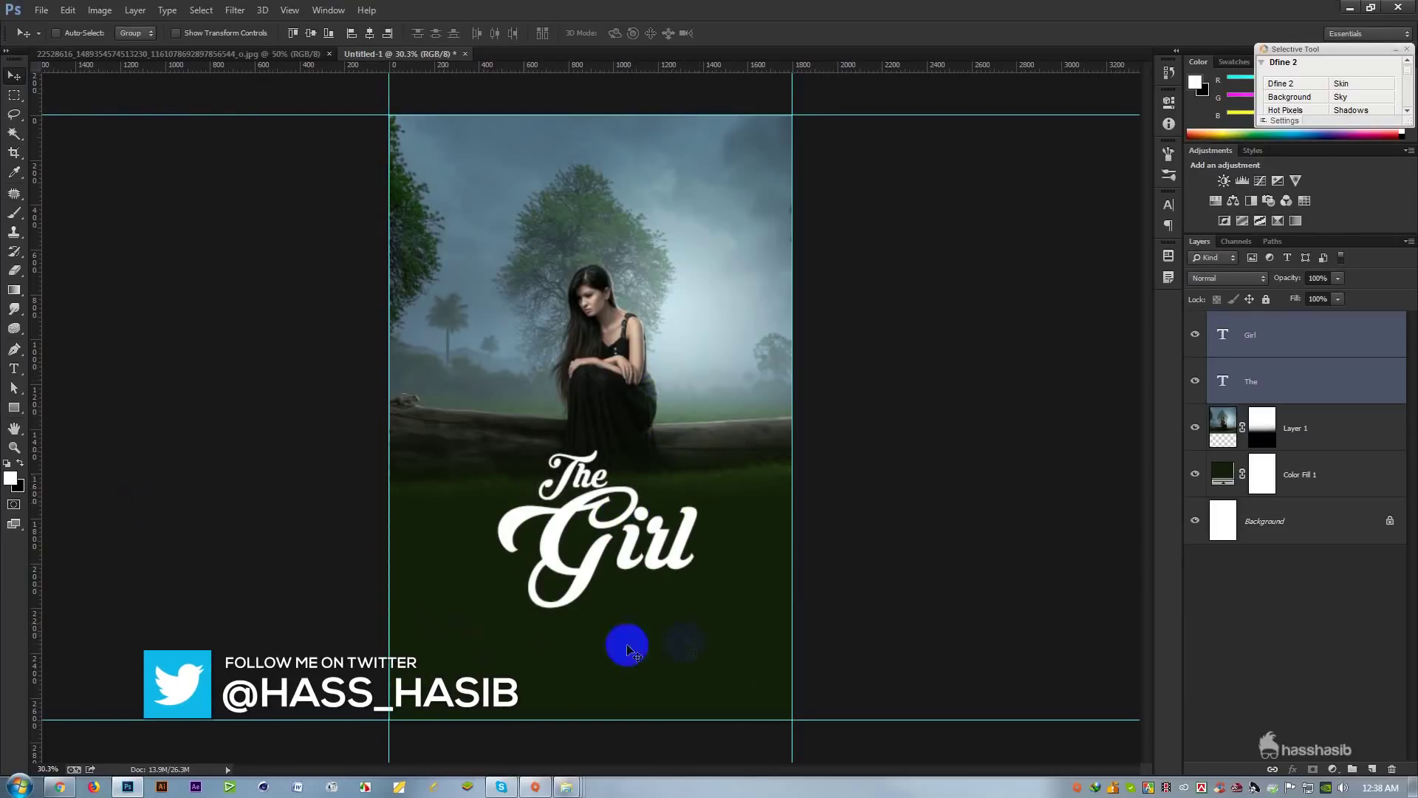
Step: Duplicate the "Girl" text layer and move the copy below the title, toward the cover's lower right
{"action": "left_click", "coordinate": [1252, 361]}
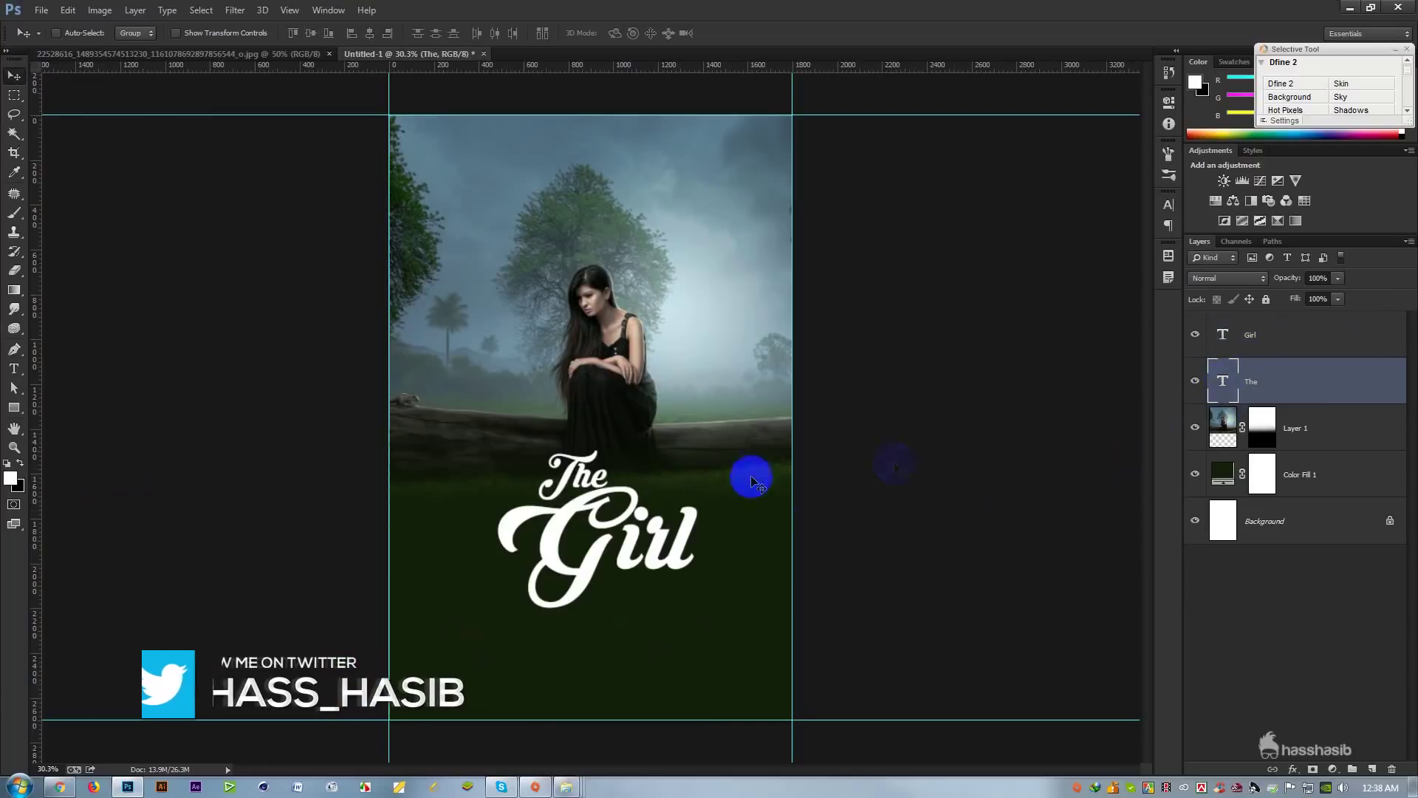
{"action": "left_click", "coordinate": [1282, 336]}
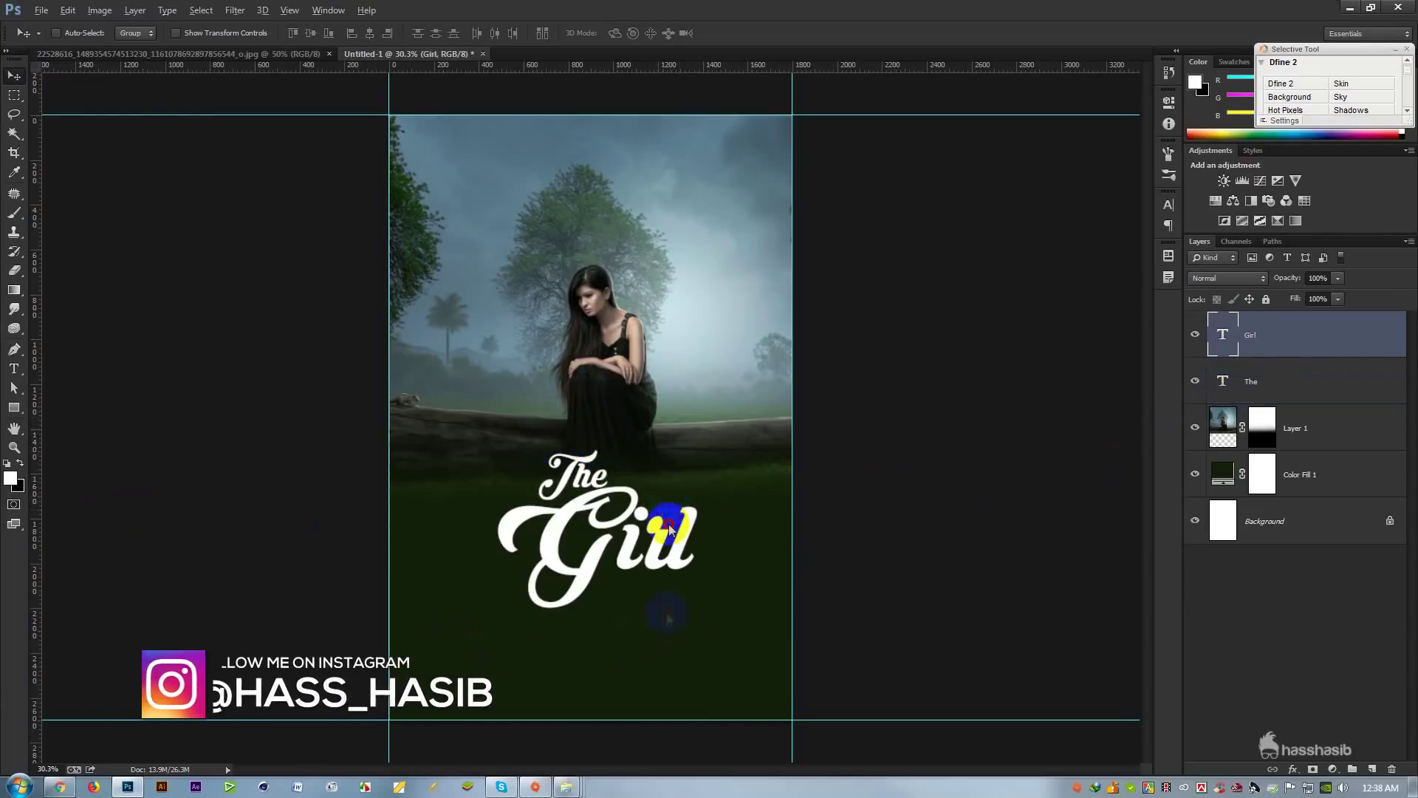
{"action": "right_click", "coordinate": [1275, 346]}
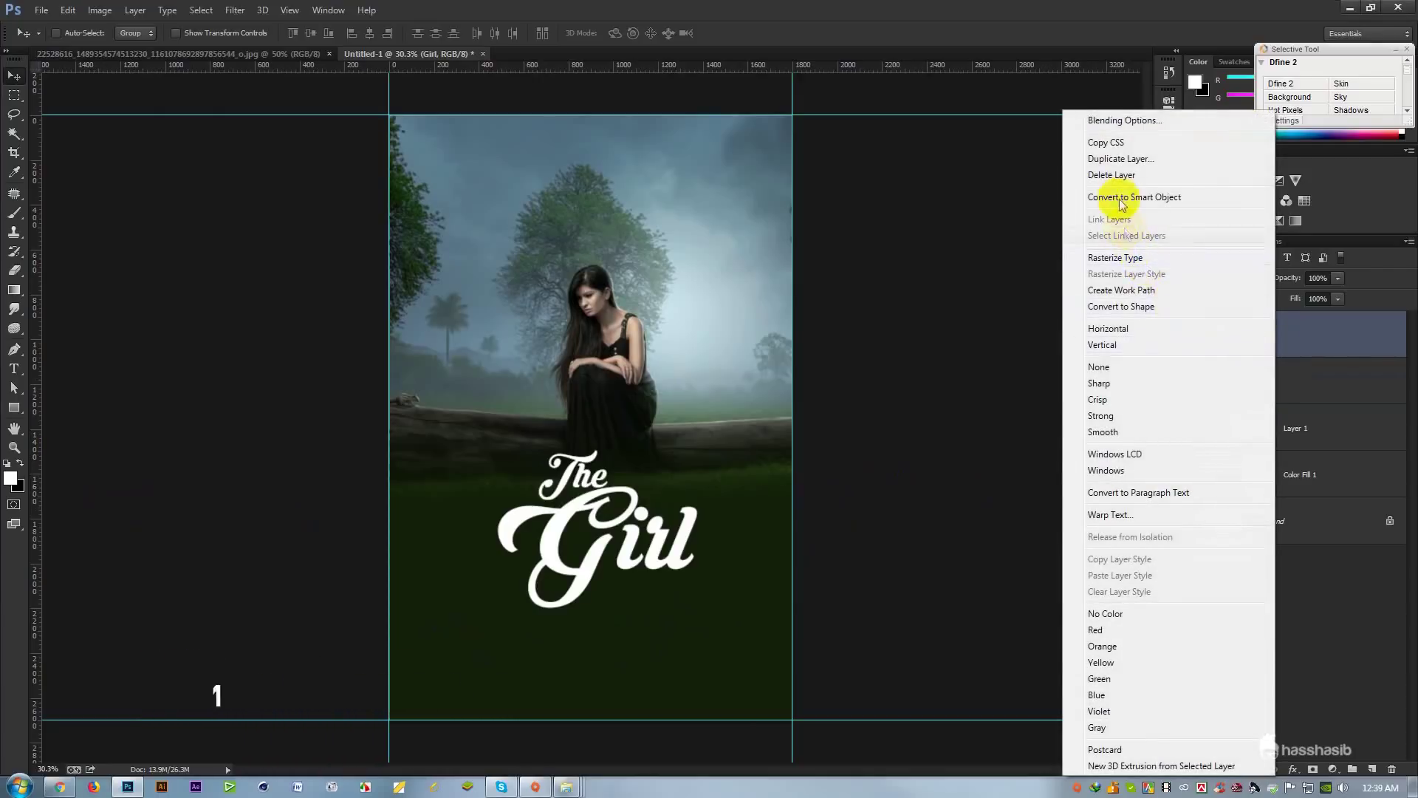
{"action": "left_click", "coordinate": [1121, 158]}
{"action": "left_click", "coordinate": [940, 326]}
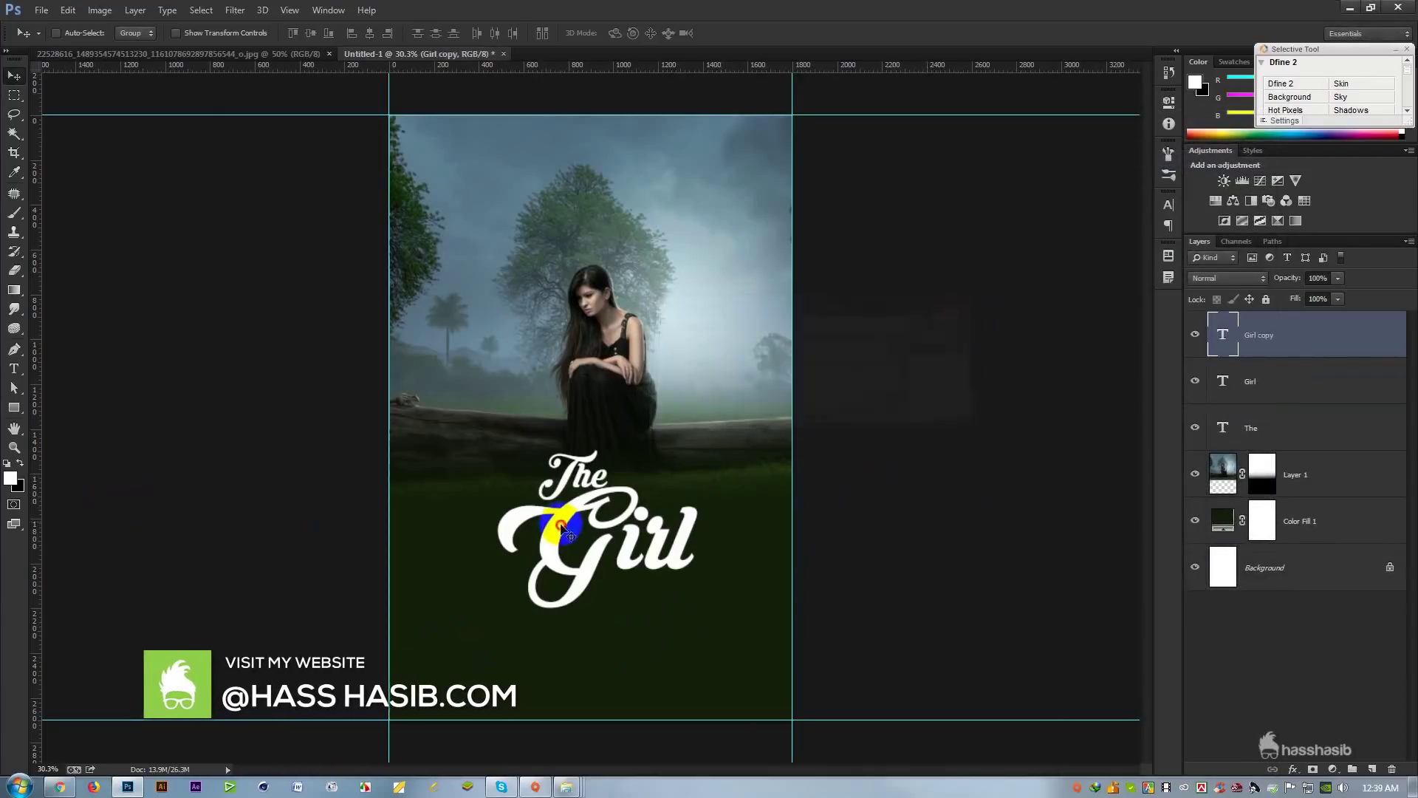
{"action": "left_click_drag", "start_coordinate": [561, 526], "coordinate": [634, 635]}
Step: Replace the copied text with a credit reading "WRITER BY" plus the author's name, at a font size of 10 pt
{"action": "double_click", "coordinate": [1223, 334]}
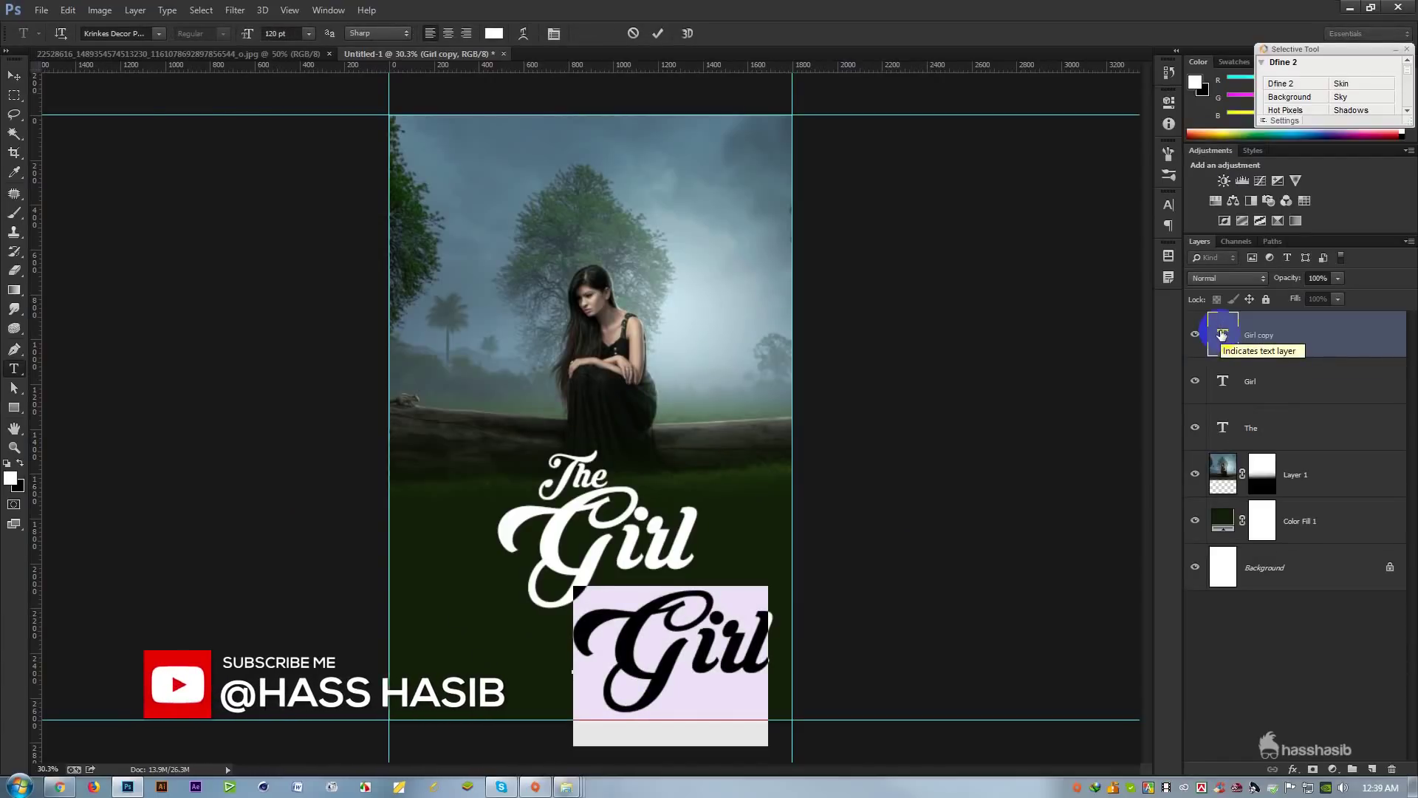
{"action": "type", "text": "WI"}
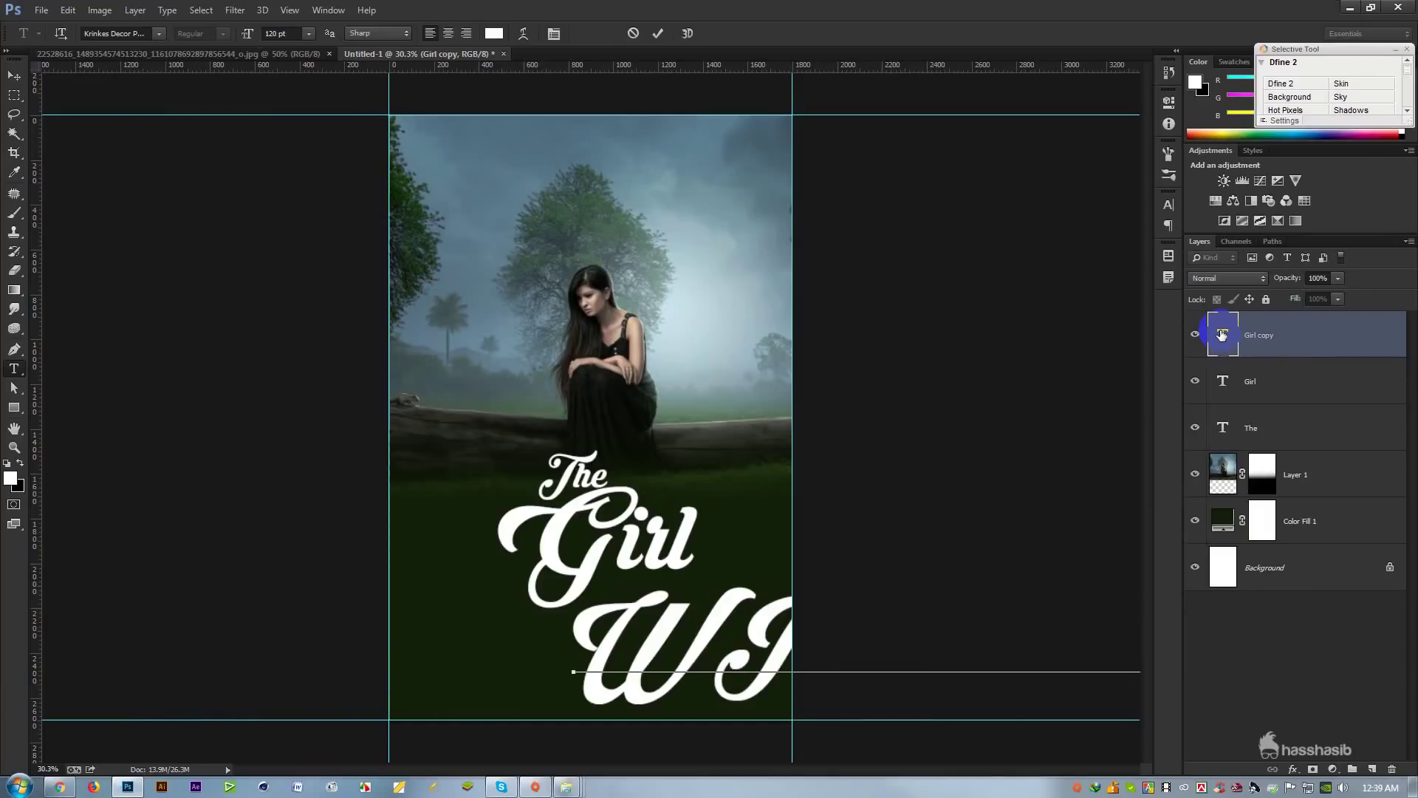
{"action": "double_click", "coordinate": [1221, 334]}
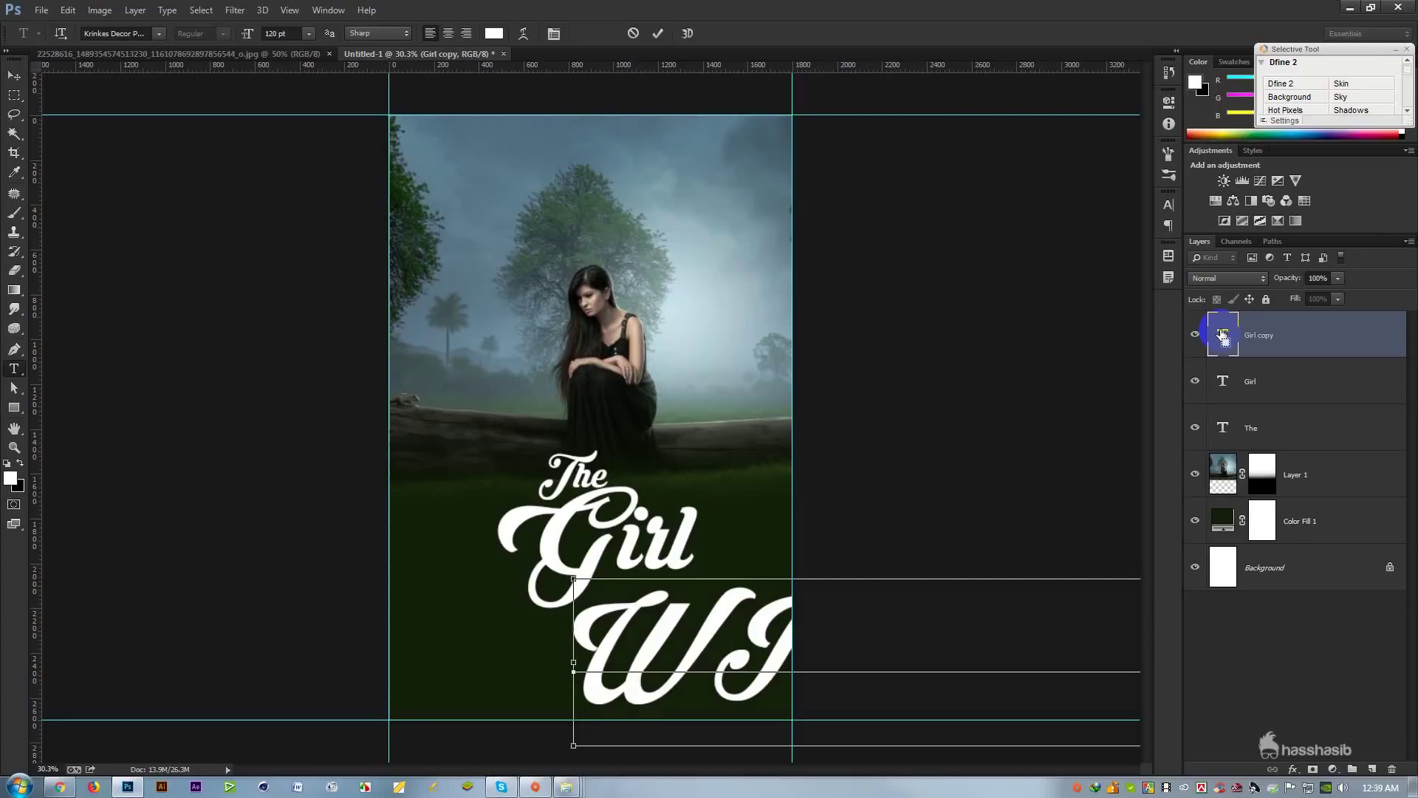
{"action": "left_click", "coordinate": [309, 33]}
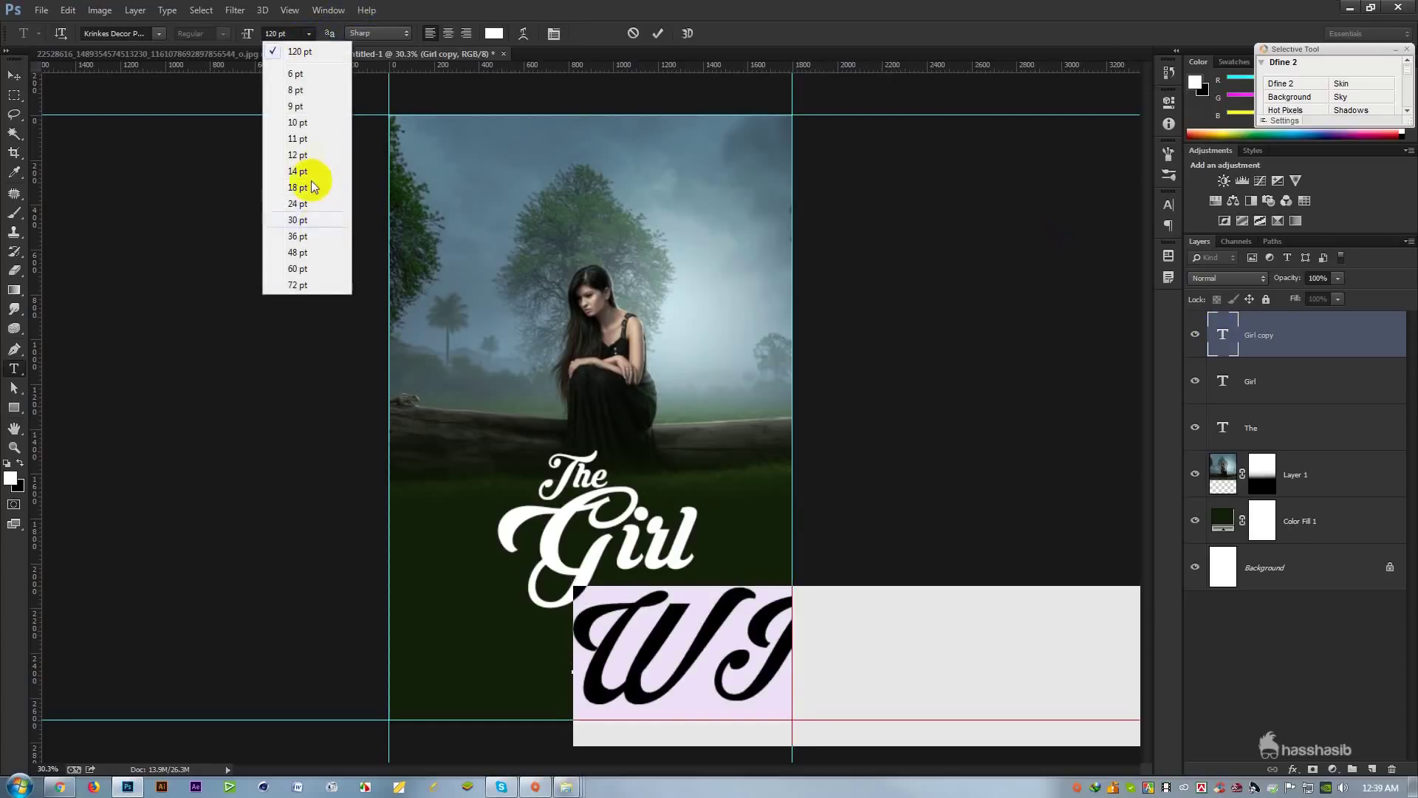
{"action": "left_click", "coordinate": [301, 203]}
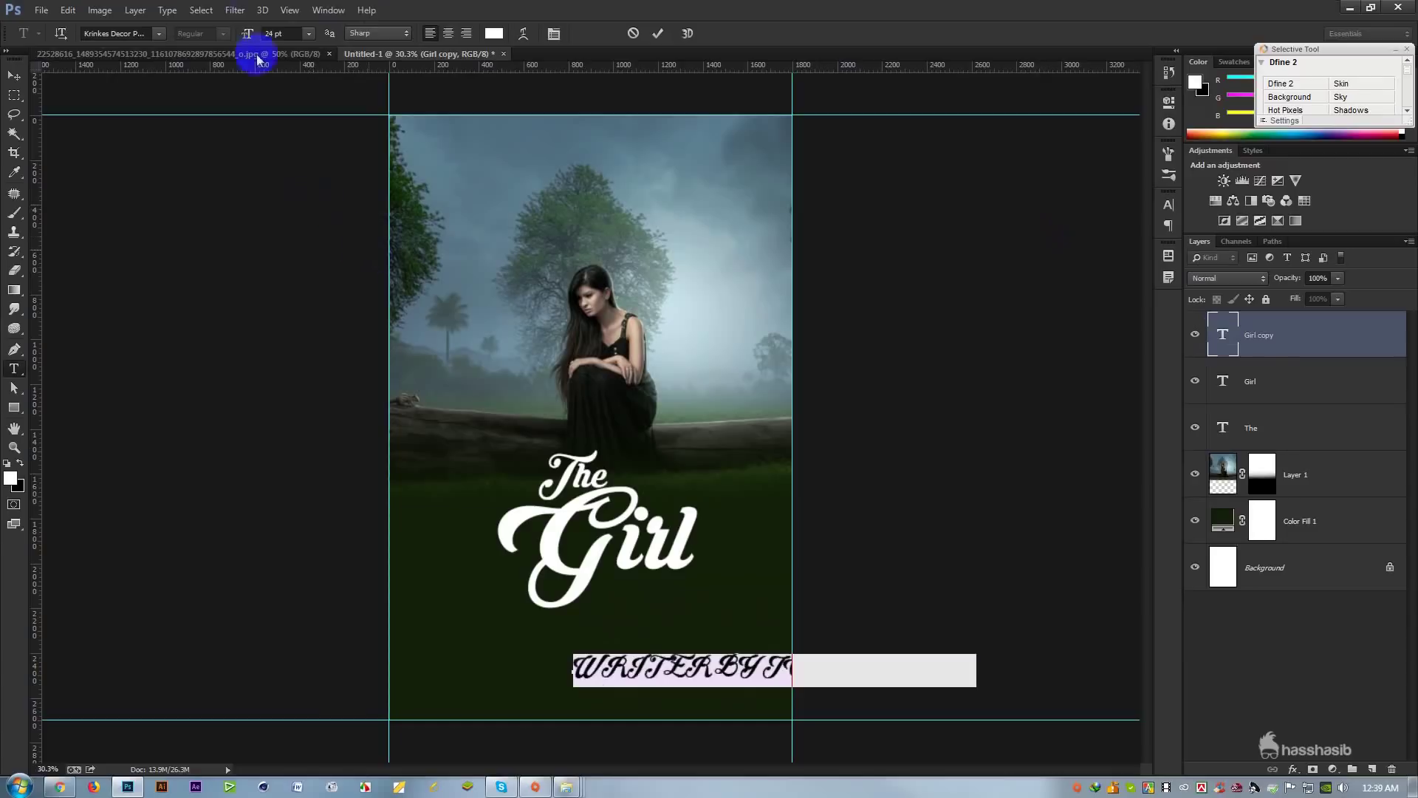
{"action": "left_click", "coordinate": [309, 33]}
{"action": "left_click", "coordinate": [300, 121]}
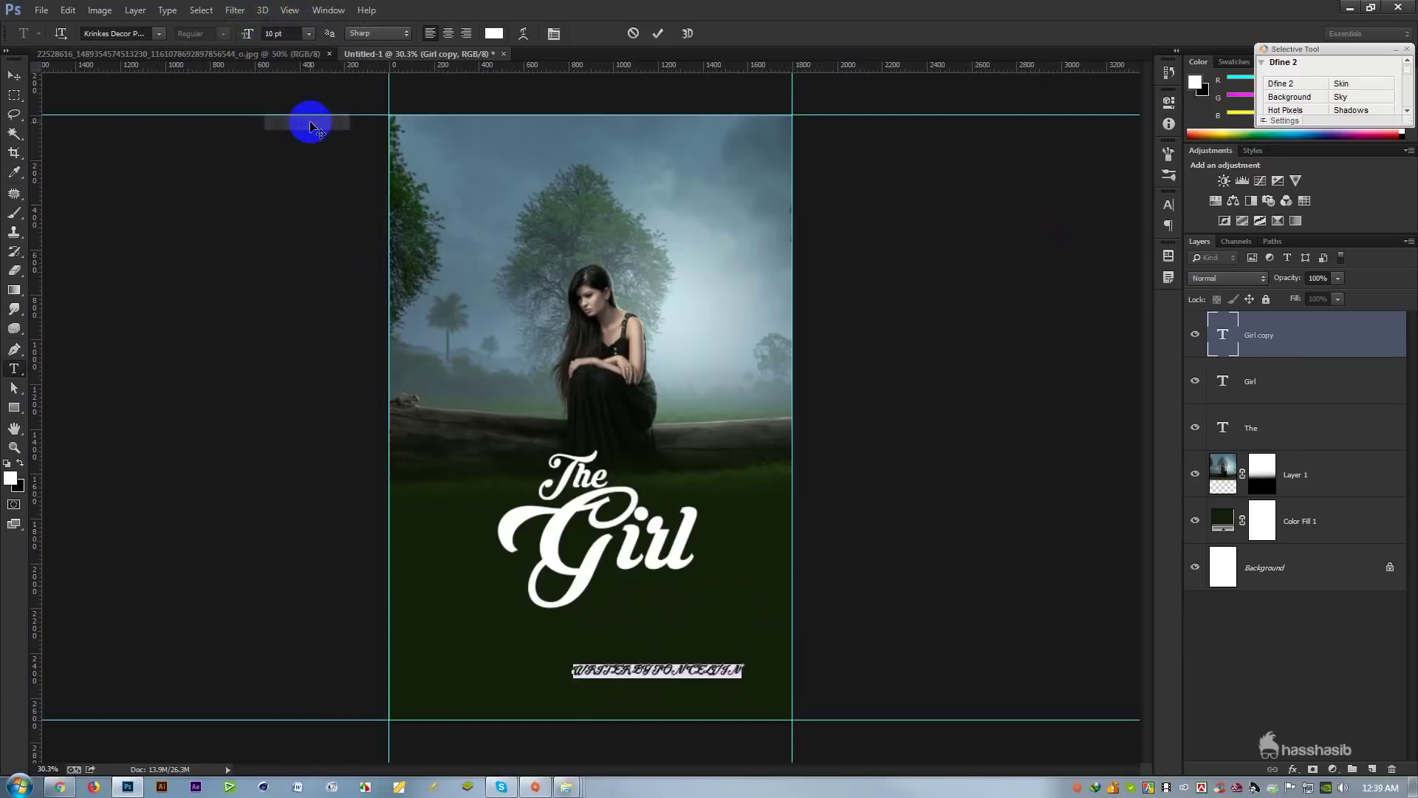
Step: Set the writer credit's font to Lab Sans Pro and move the line up directly beneath "Girl"
{"action": "left_click", "coordinate": [158, 33]}
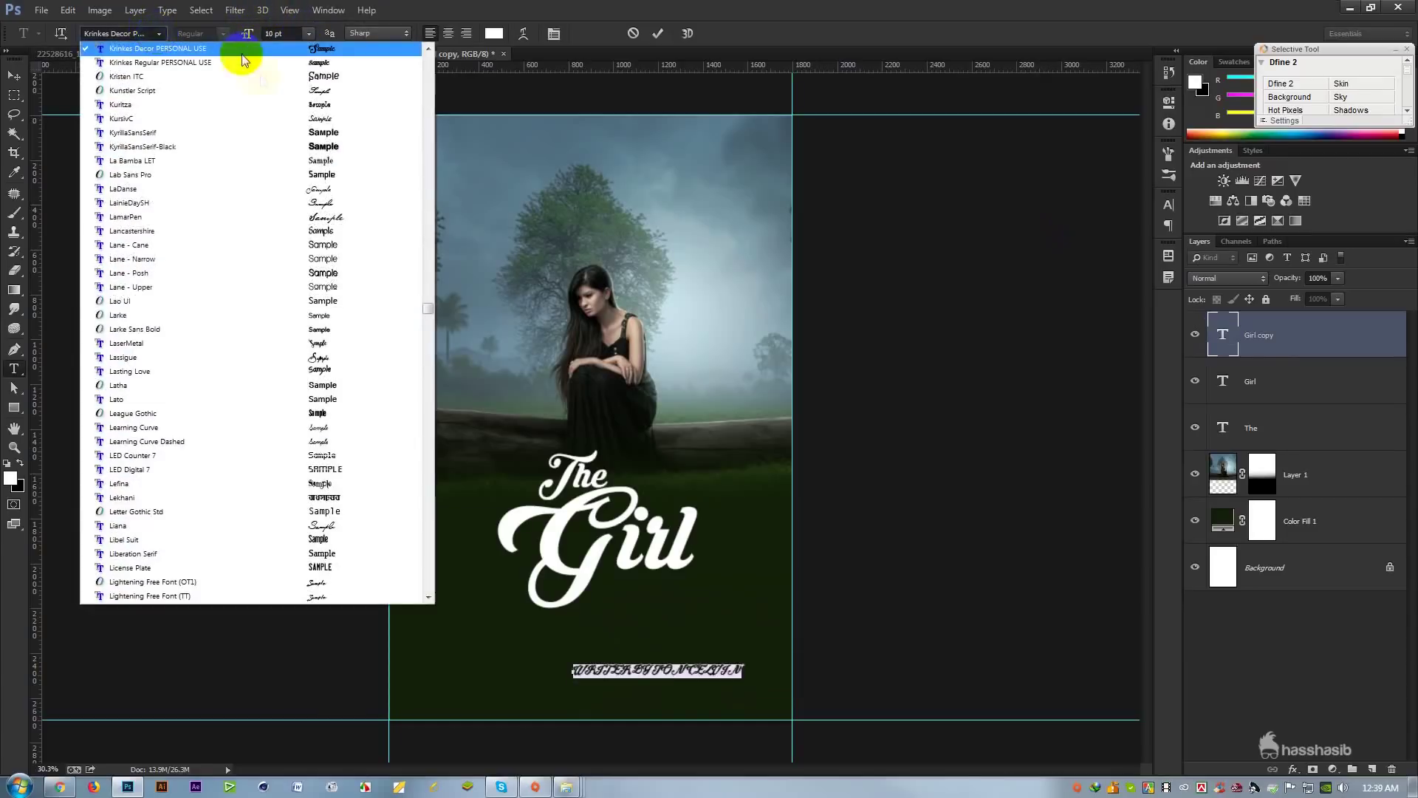
{"action": "left_click", "coordinate": [287, 134]}
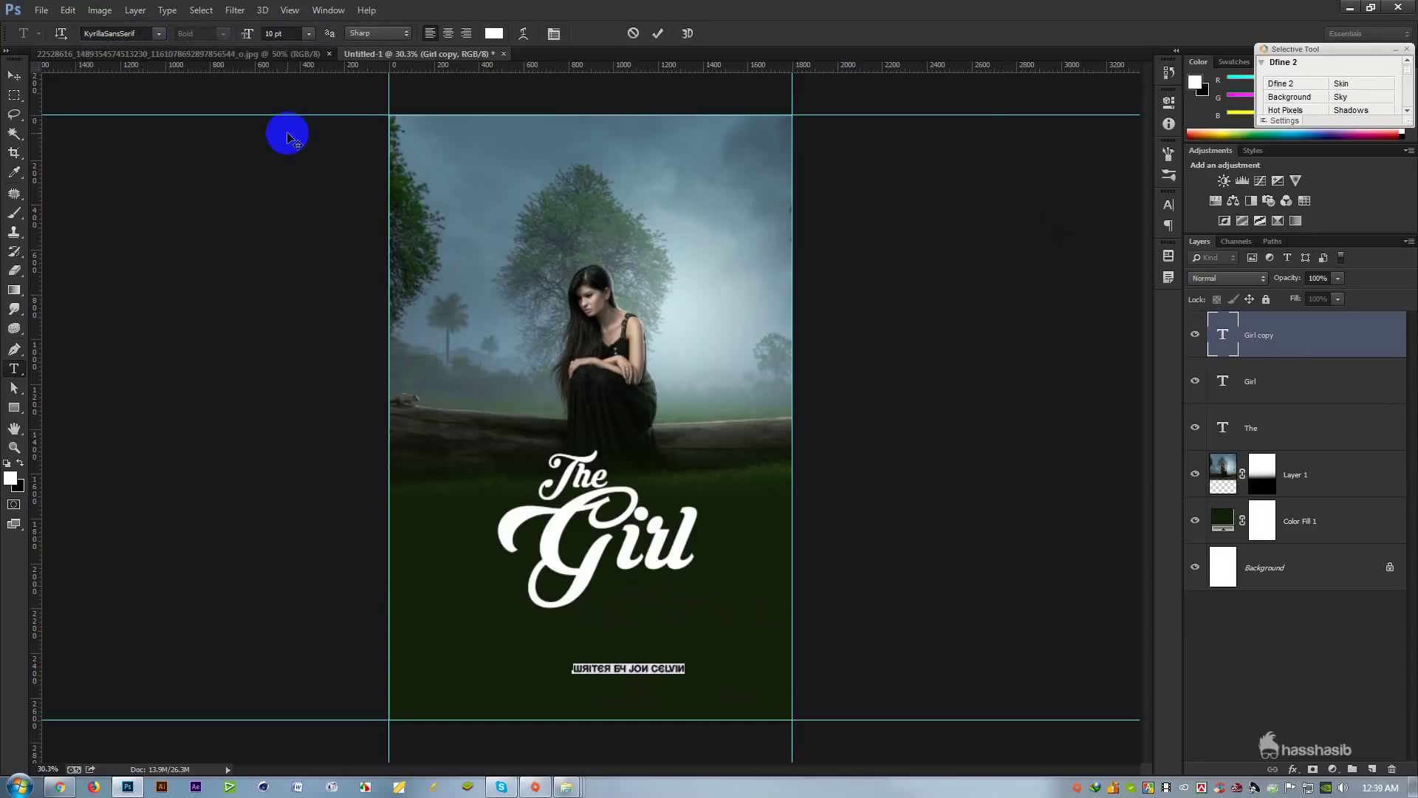
{"action": "left_click", "coordinate": [159, 33]}
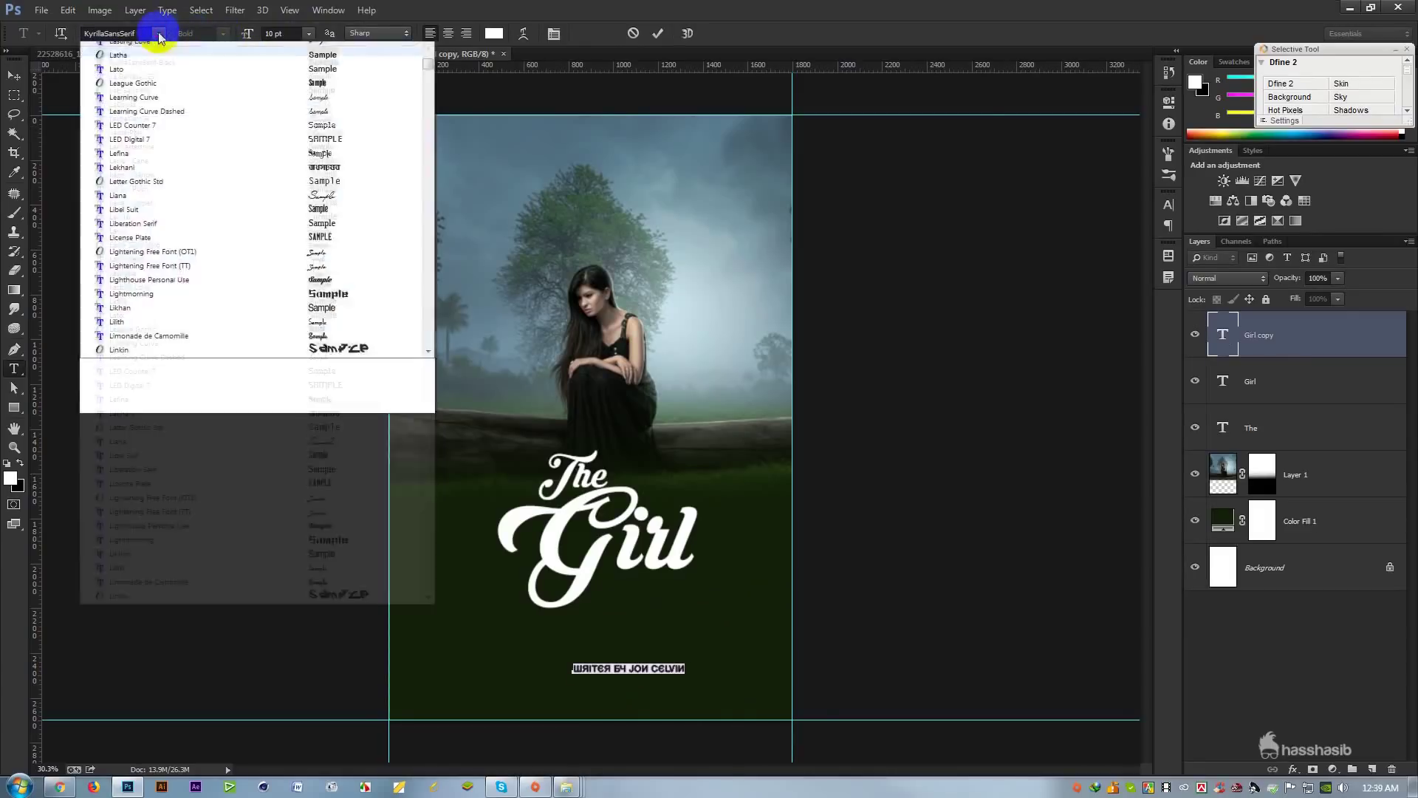
{"action": "left_click", "coordinate": [265, 107]}
{"action": "left_click_drag", "start_coordinate": [579, 502], "coordinate": [596, 425]}
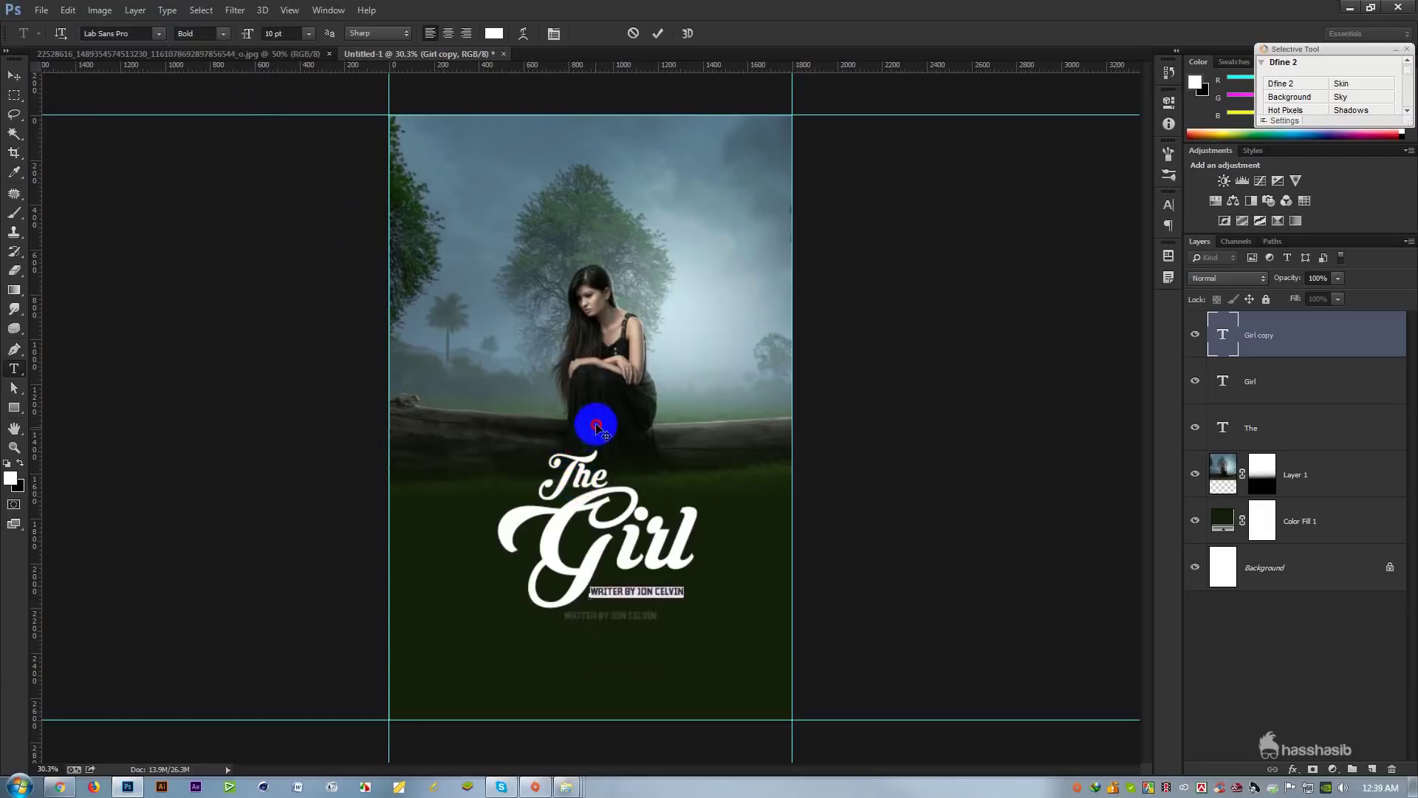
Step: Change the writer credit's font style to Regular and nudge the line slightly up and right beneath the title
{"action": "left_click", "coordinate": [1165, 206]}
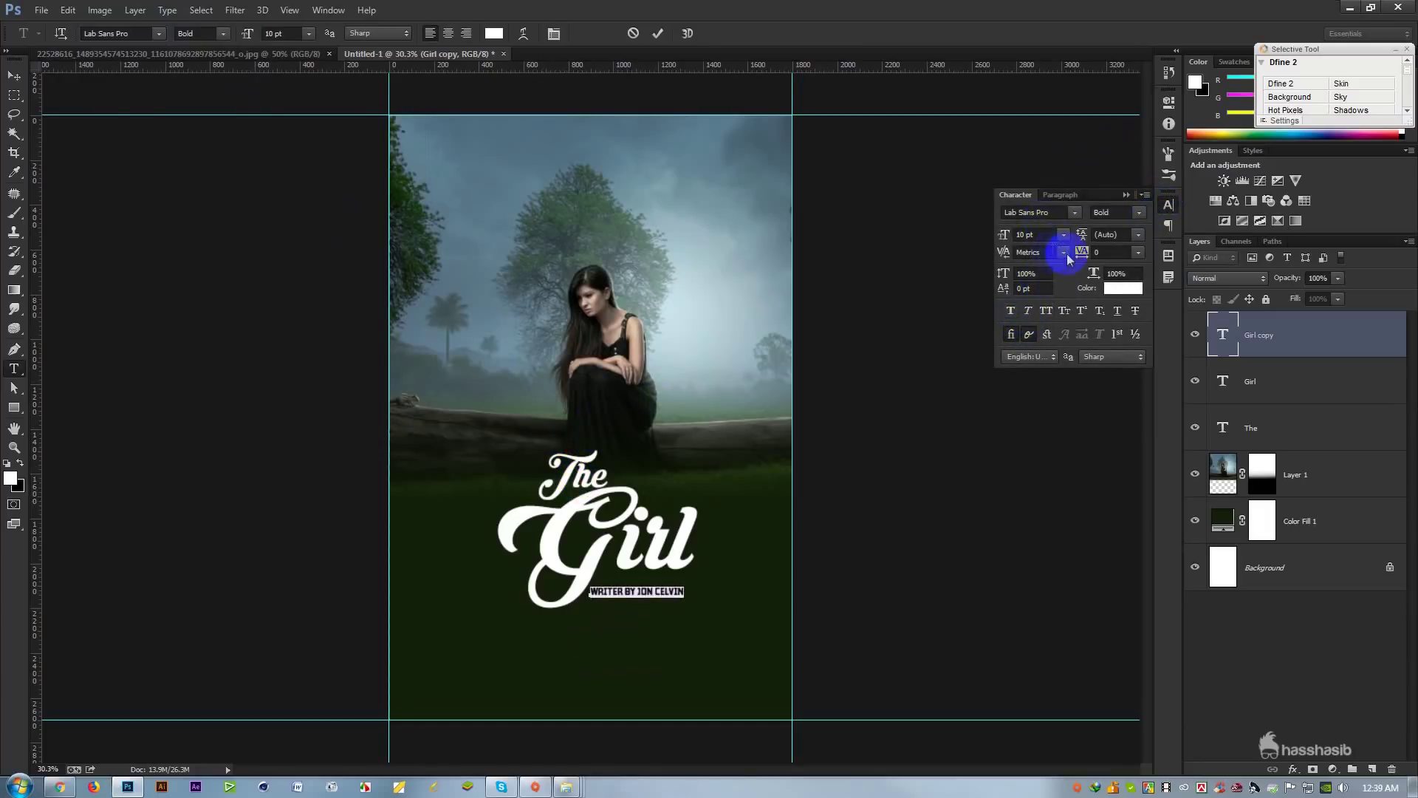
{"action": "left_click", "coordinate": [1138, 214]}
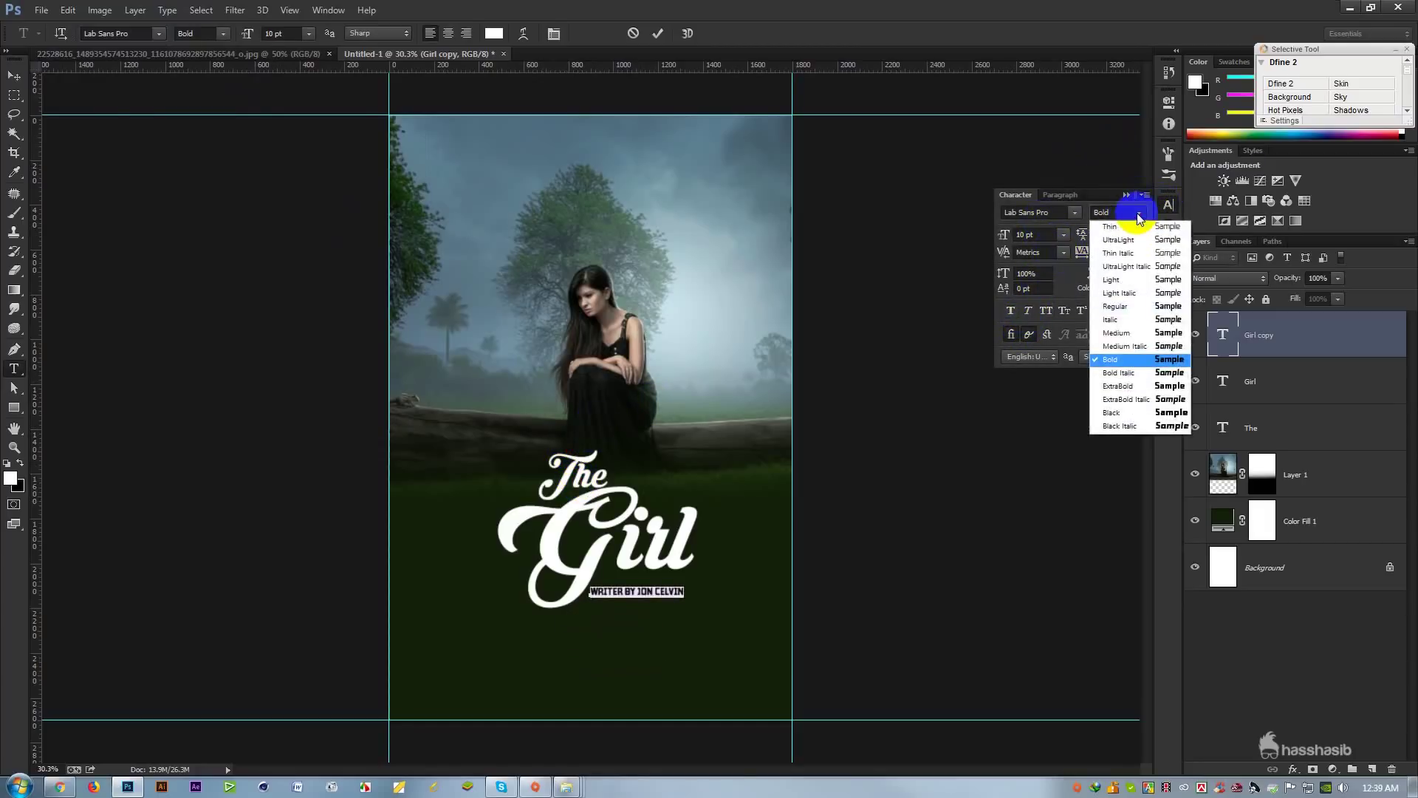
{"action": "left_click", "coordinate": [1139, 306]}
{"action": "left_click_drag", "start_coordinate": [703, 329], "coordinate": [711, 321]}
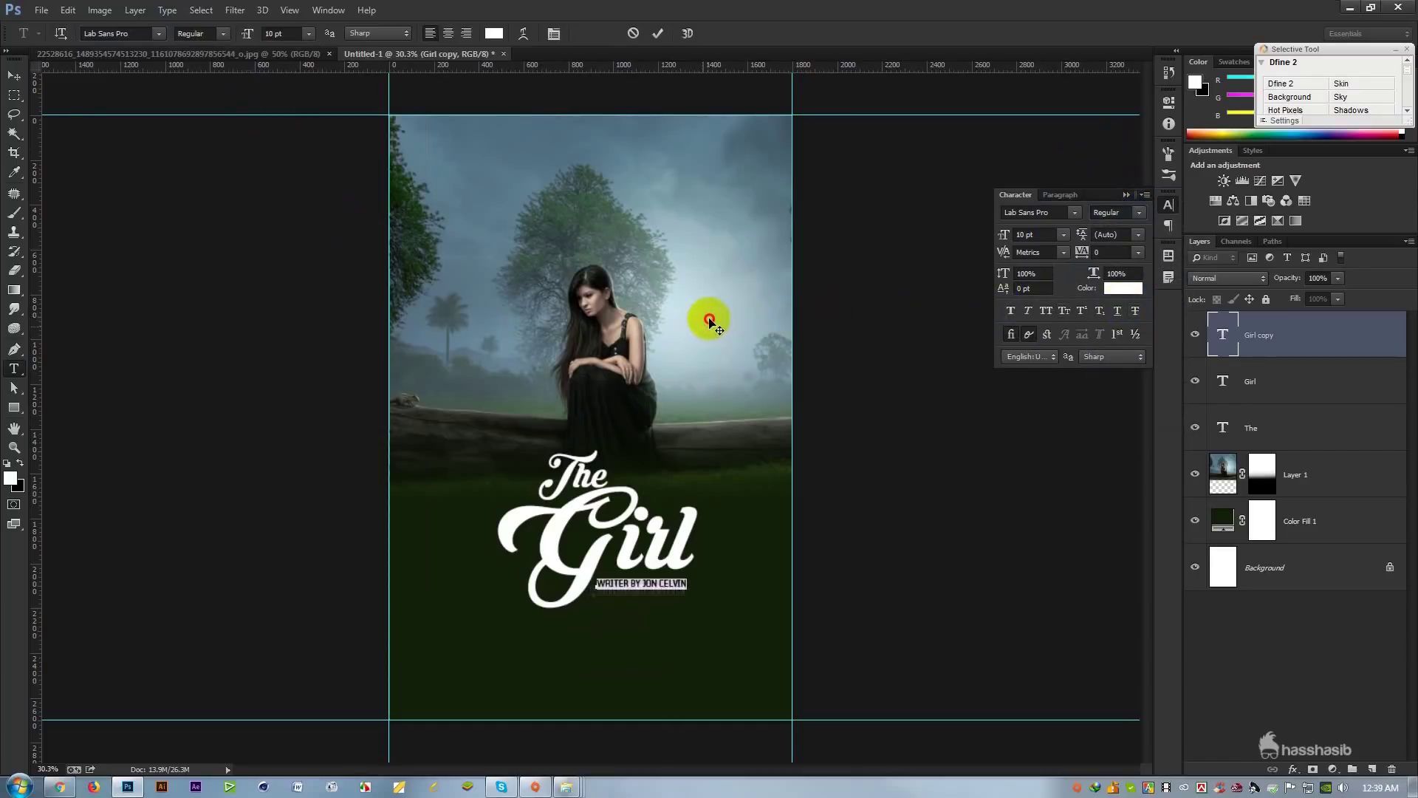
{"action": "left_click", "coordinate": [659, 33]}
{"action": "key", "text": "v"}
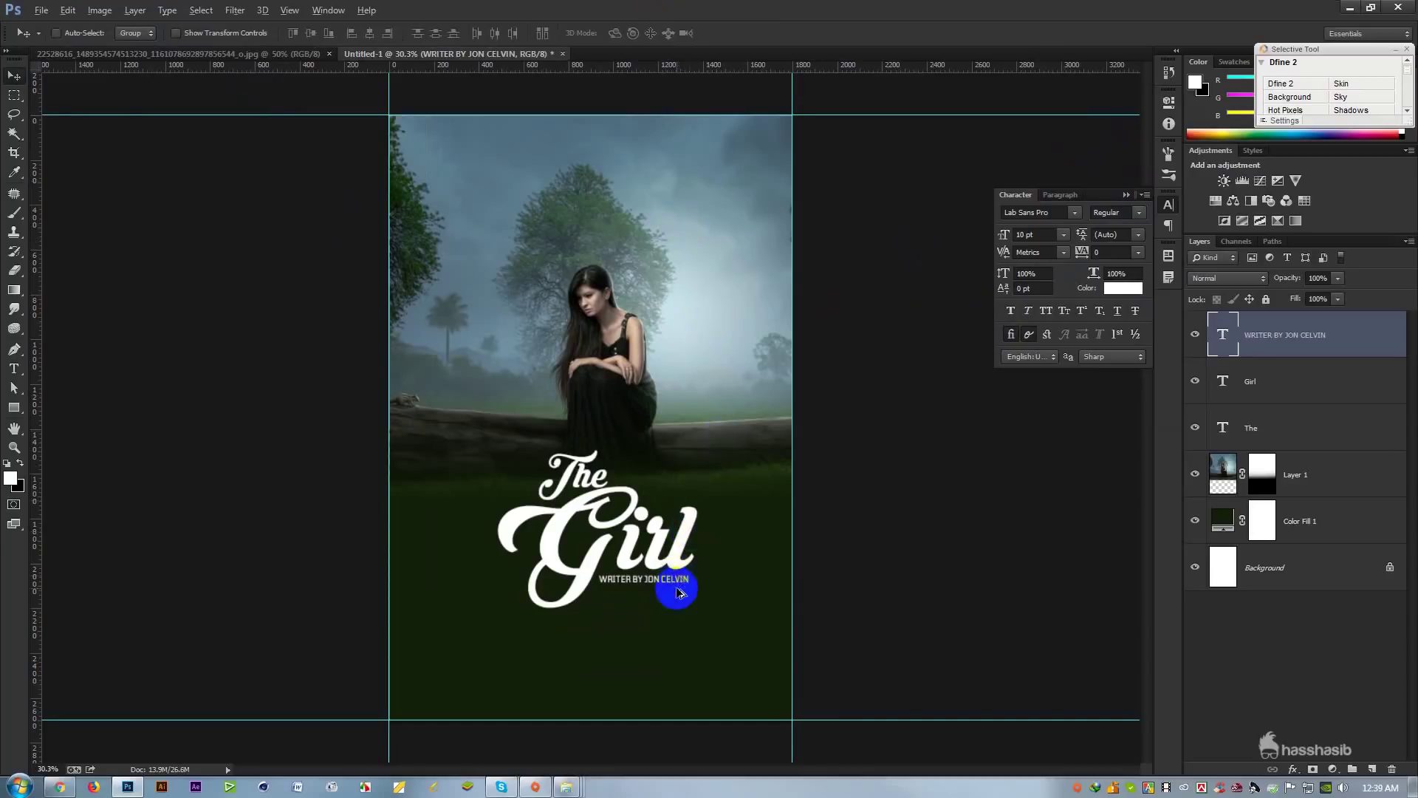
Step: Duplicate the writer credit to the top of the cover and replace the copy's text with "A History Of Girl"
{"action": "key", "text": "ctrl+plus"}
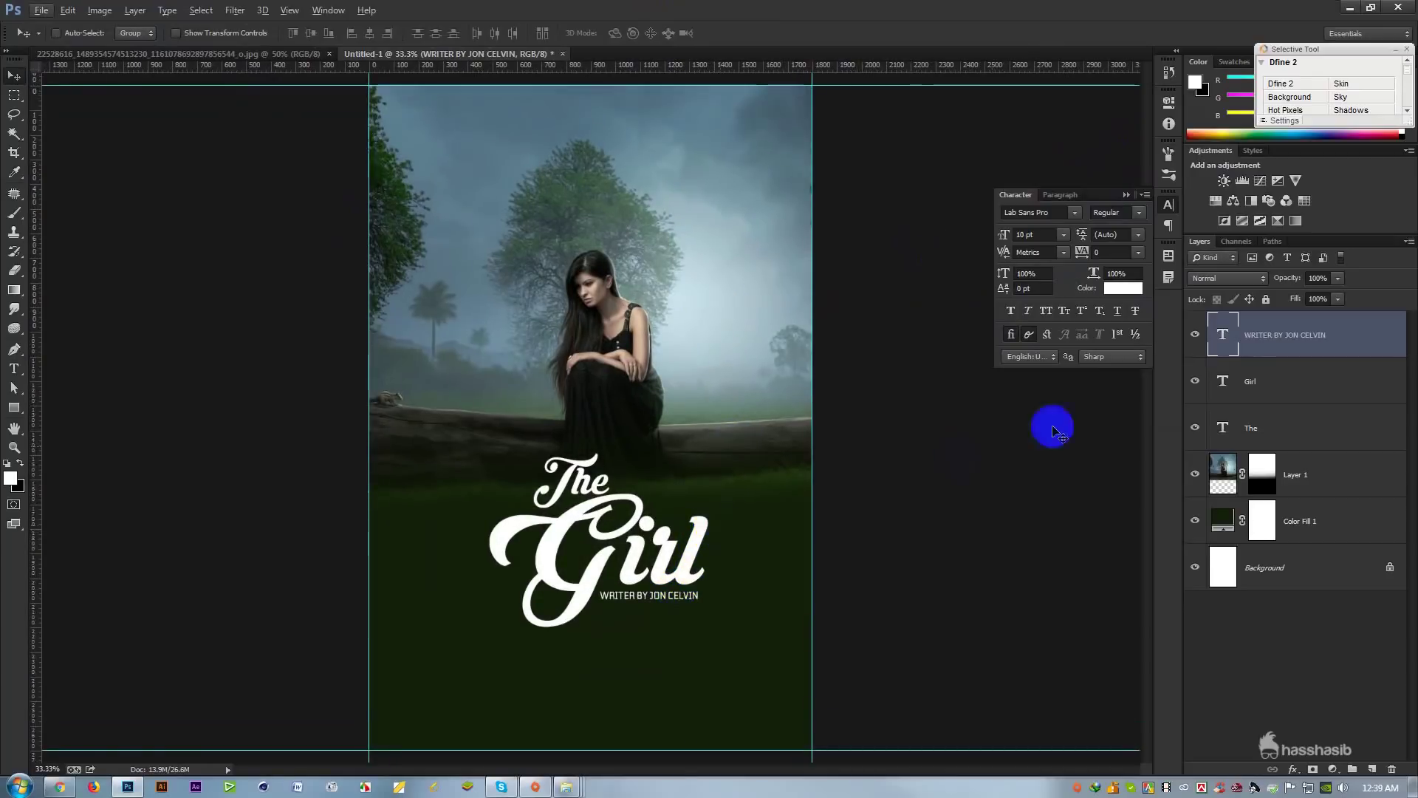
{"action": "left_click_drag", "start_coordinate": [681, 596], "coordinate": [702, 85]}
{"action": "double_click", "coordinate": [1221, 325]}
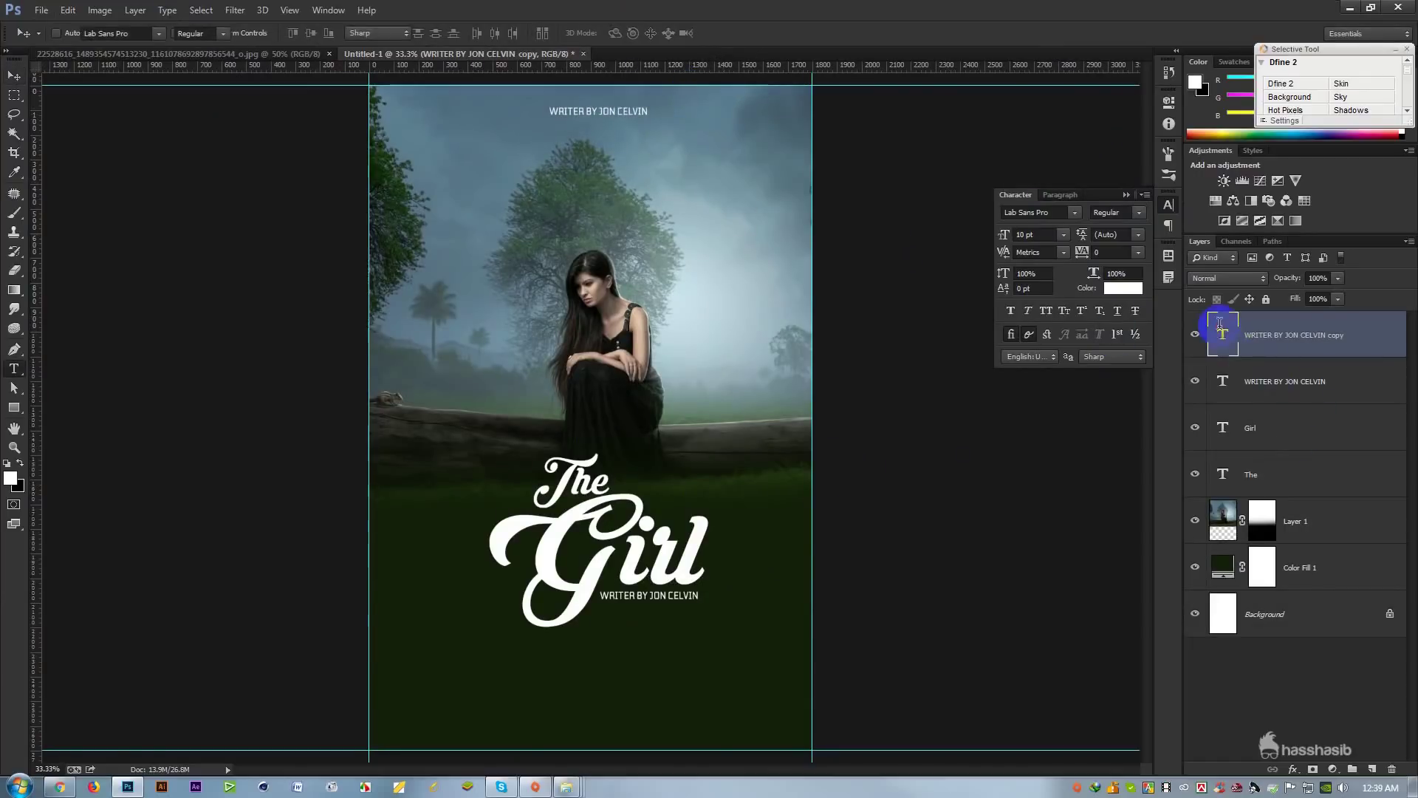
{"action": "key", "text": "BackSpace"}
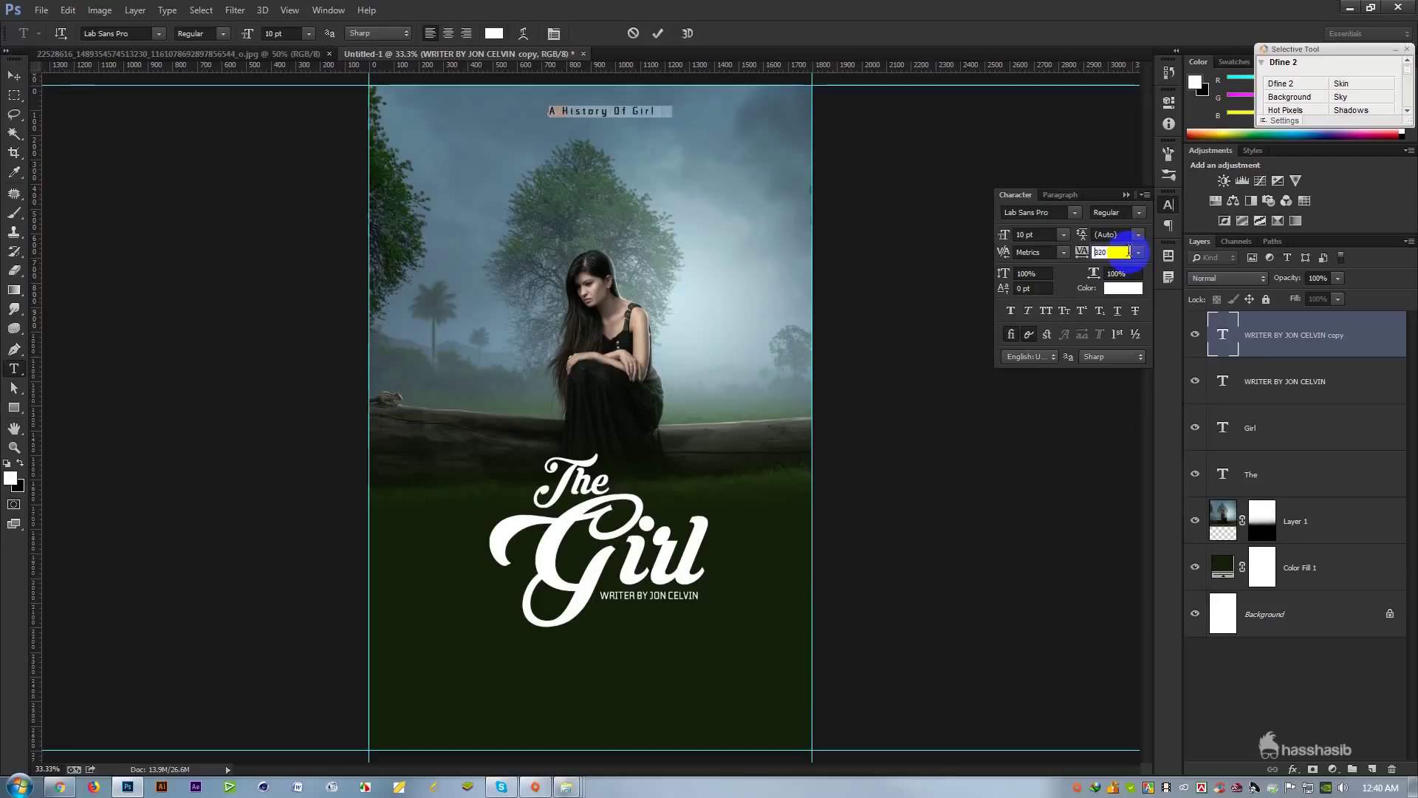
Step: Widen the "A History Of Girl" tagline's tracking to 640 and shift the line slightly left near the cover's top edge
{"action": "scroll", "coordinate": [1130, 252], "scroll_direction": "up", "scroll_amount": 2}
{"action": "left_click_drag", "start_coordinate": [739, 198], "coordinate": [696, 193]}
{"action": "left_click", "coordinate": [694, 104]}
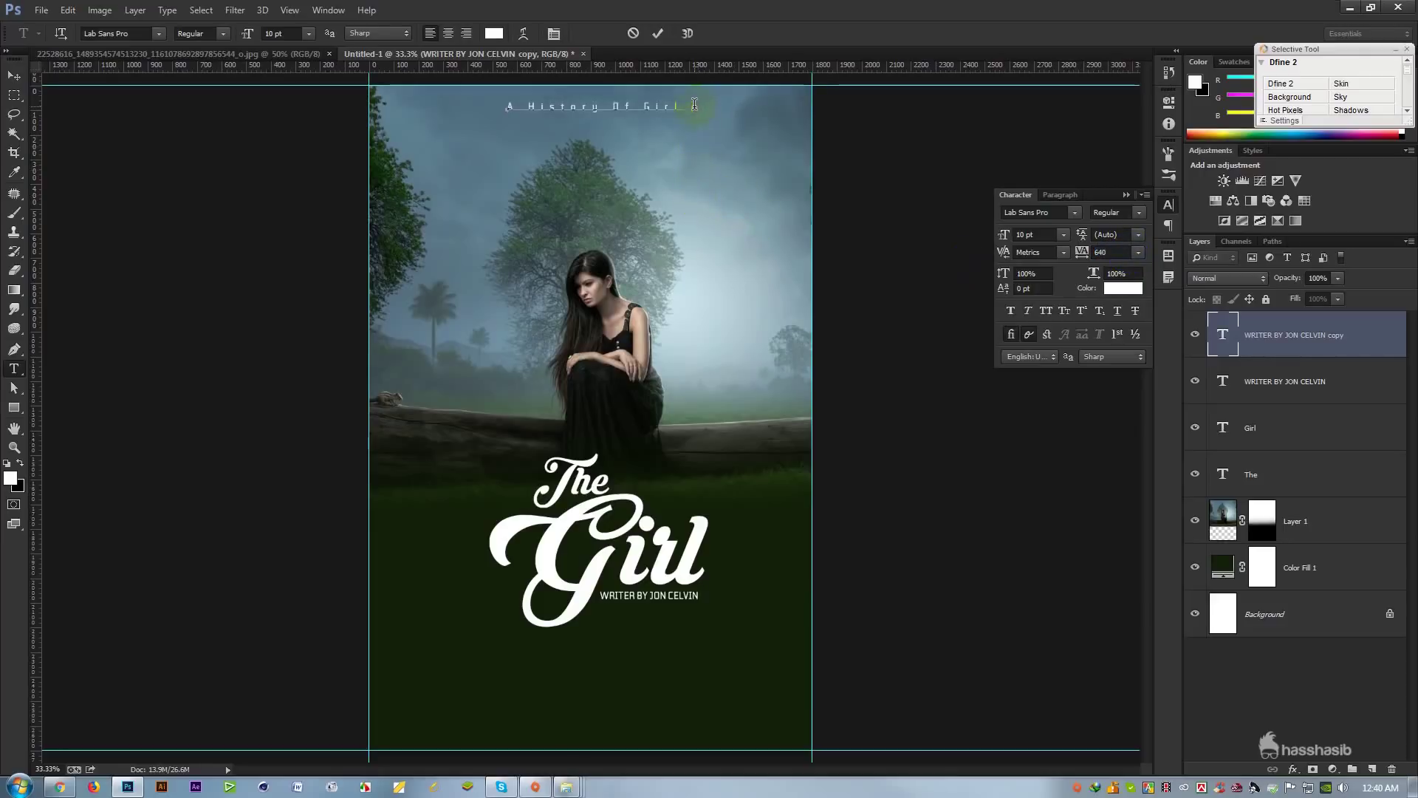
Step: Set the whole "A History Of Girl" tagline to the Bold font style
{"action": "left_click_drag", "start_coordinate": [695, 106], "coordinate": [508, 107]}
{"action": "left_click", "coordinate": [1141, 213]}
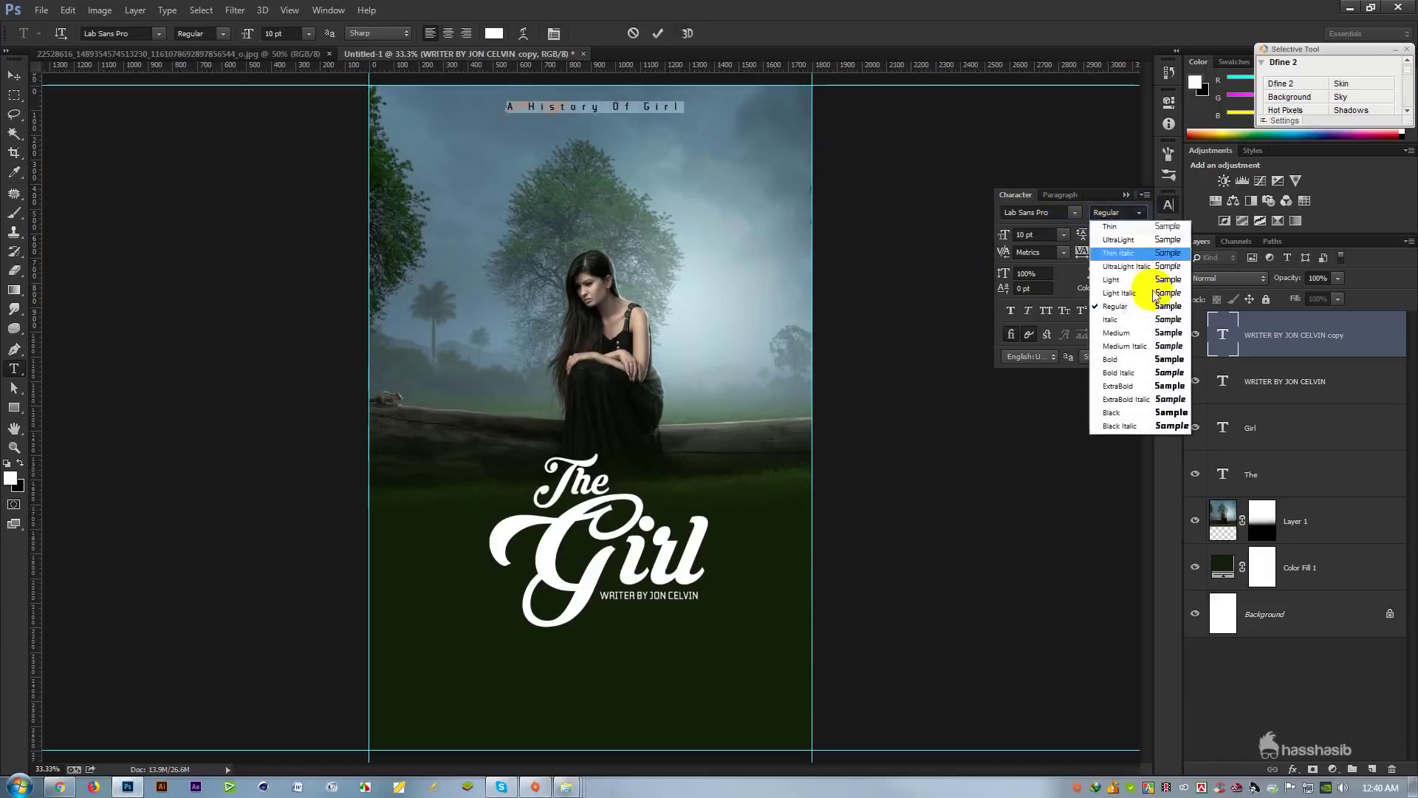
{"action": "left_click", "coordinate": [1145, 358]}
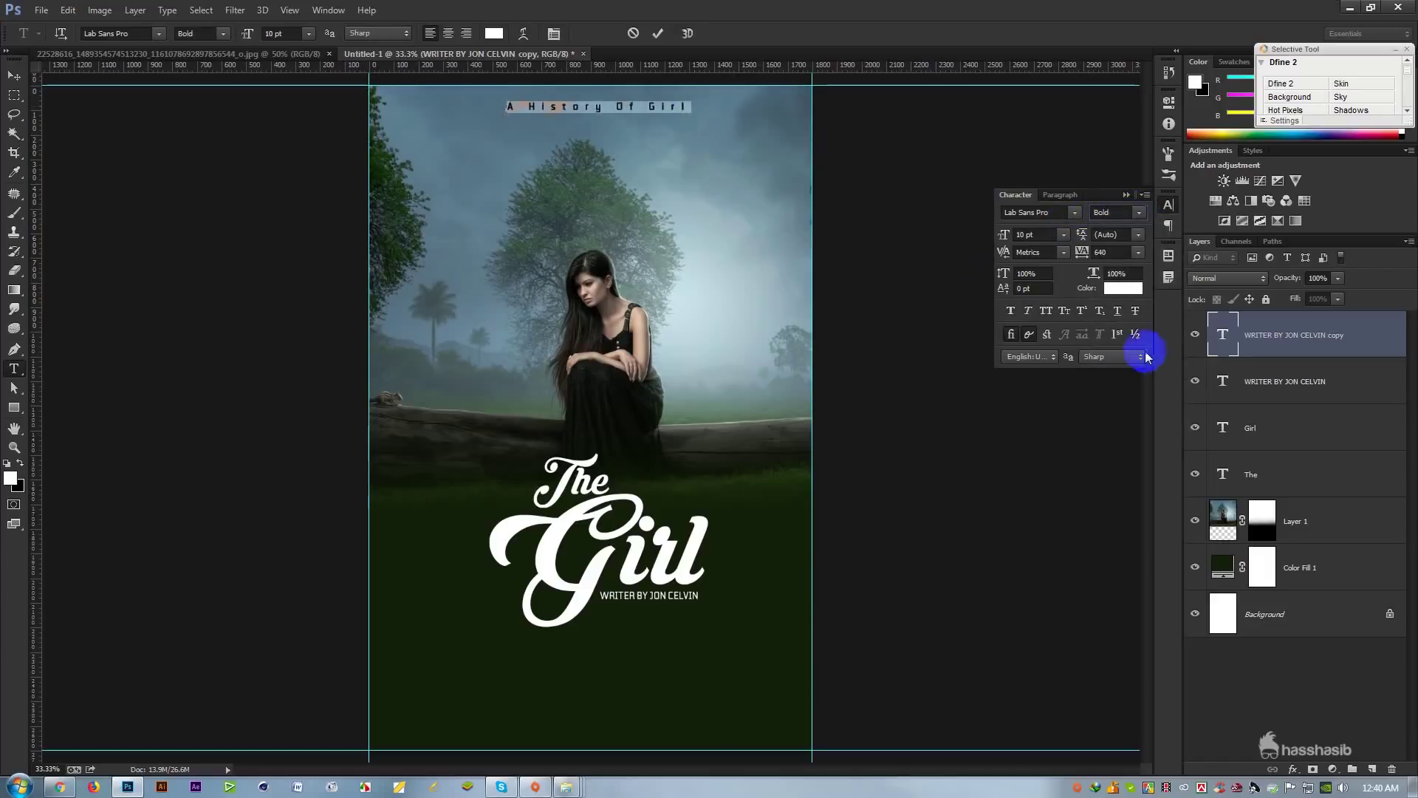
{"action": "left_click", "coordinate": [657, 34]}
{"action": "key", "text": "v"}
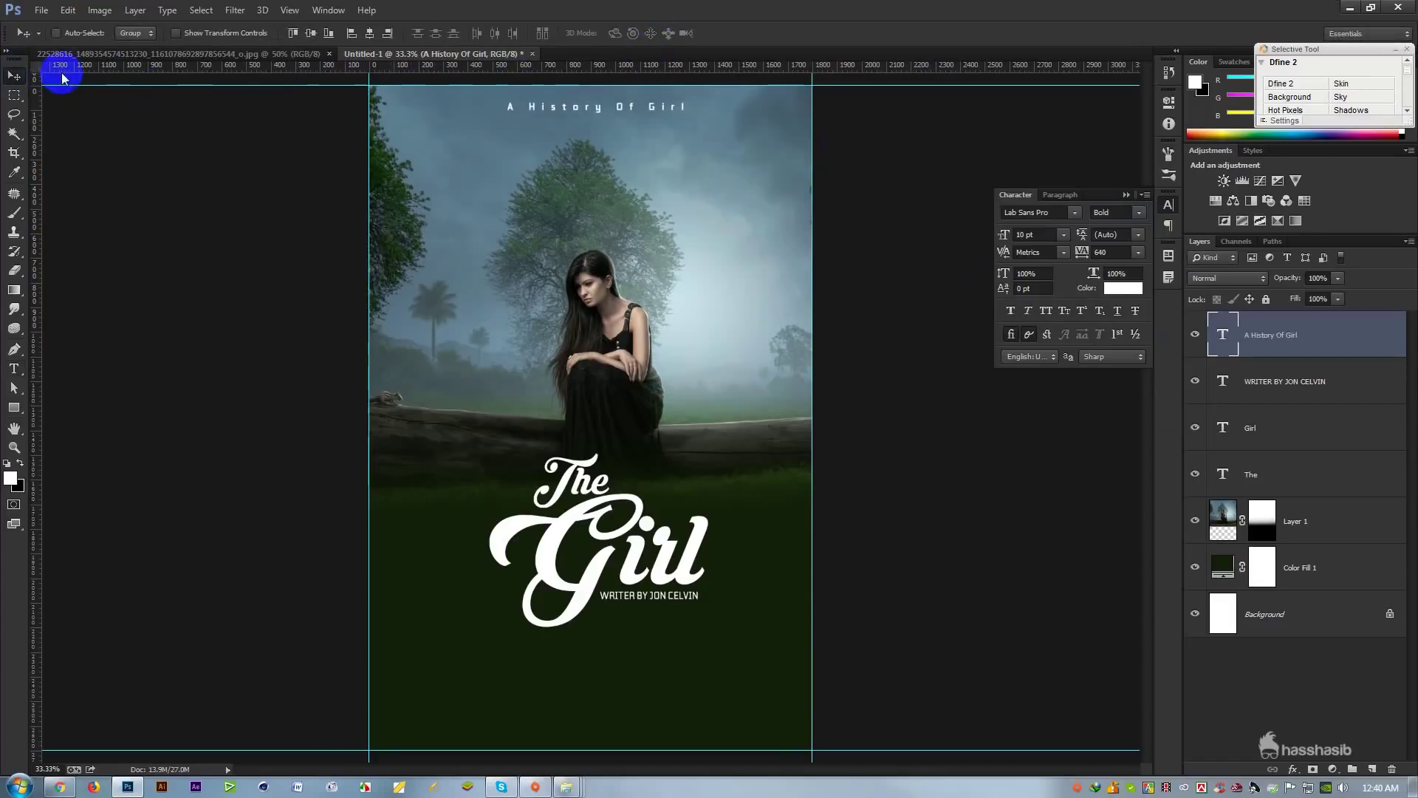
Step: Center the "A History Of Girl" tagline horizontally on the canvas
{"action": "key", "text": "ctrl+a"}
{"action": "left_click", "coordinate": [370, 34]}
{"action": "key", "text": "ctrl+d"}
Step: Set the tagline layer's blend mode to Soft Light and nudge the line slightly left
{"action": "left_click", "coordinate": [1230, 279]}
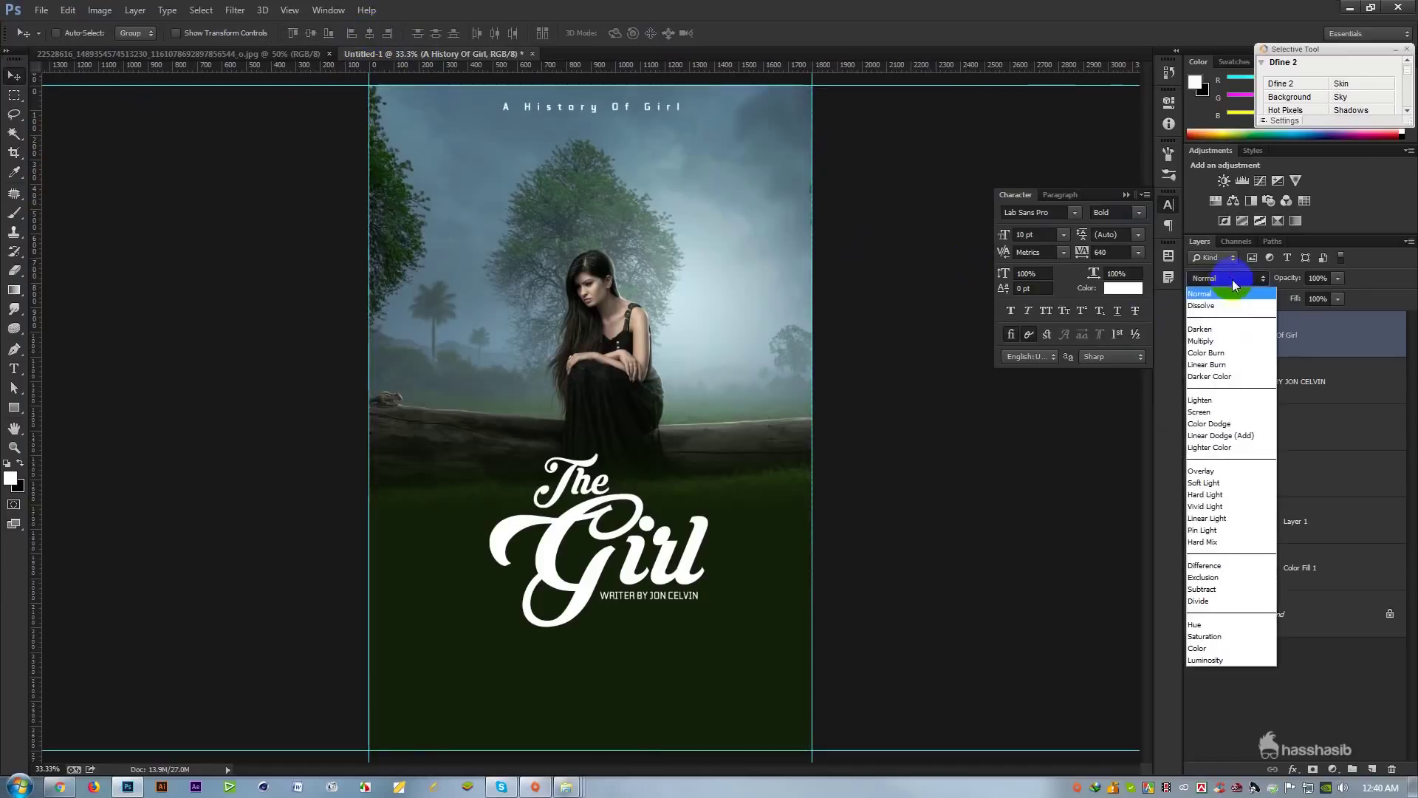
{"action": "left_click", "coordinate": [1227, 279]}
{"action": "left_click", "coordinate": [1228, 279]}
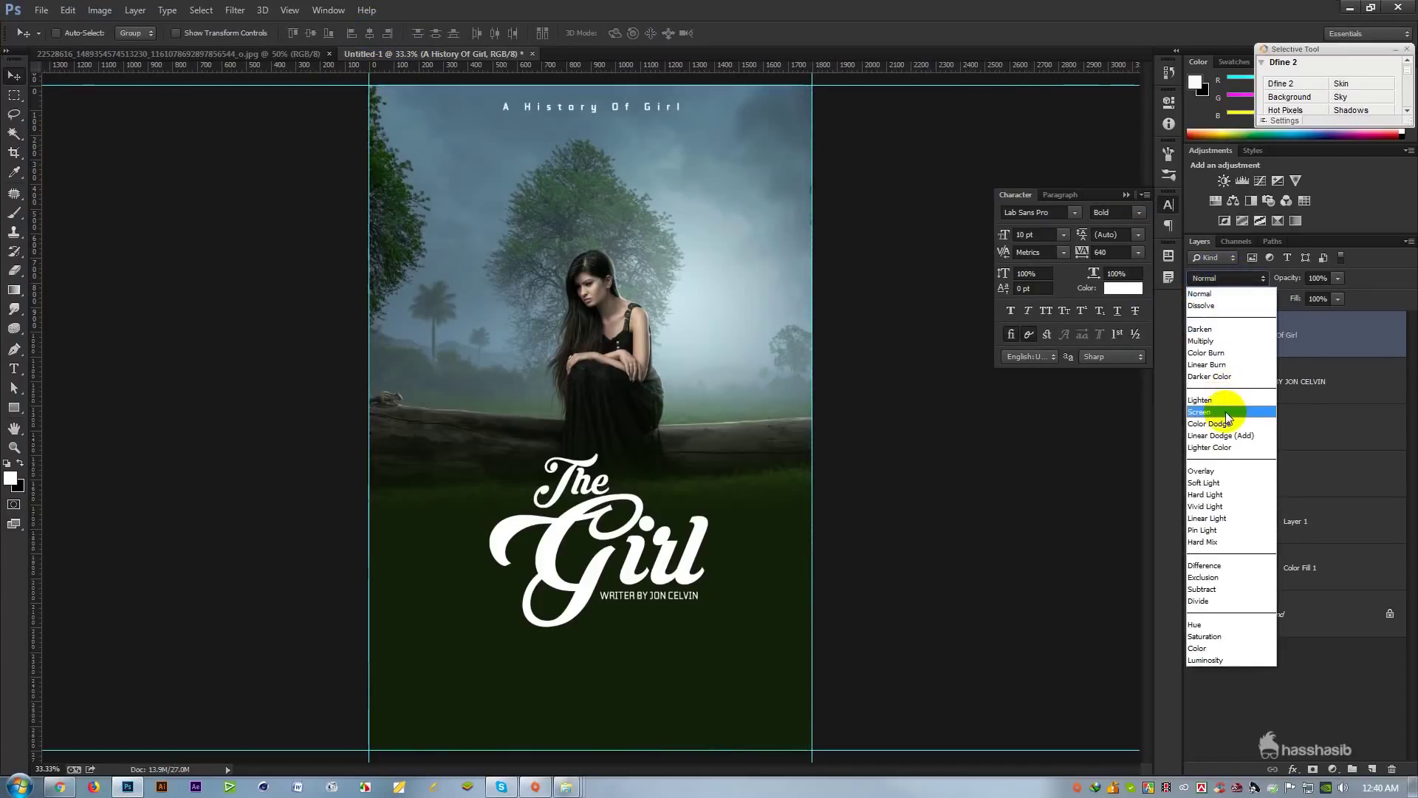
{"action": "left_click", "coordinate": [1211, 482]}
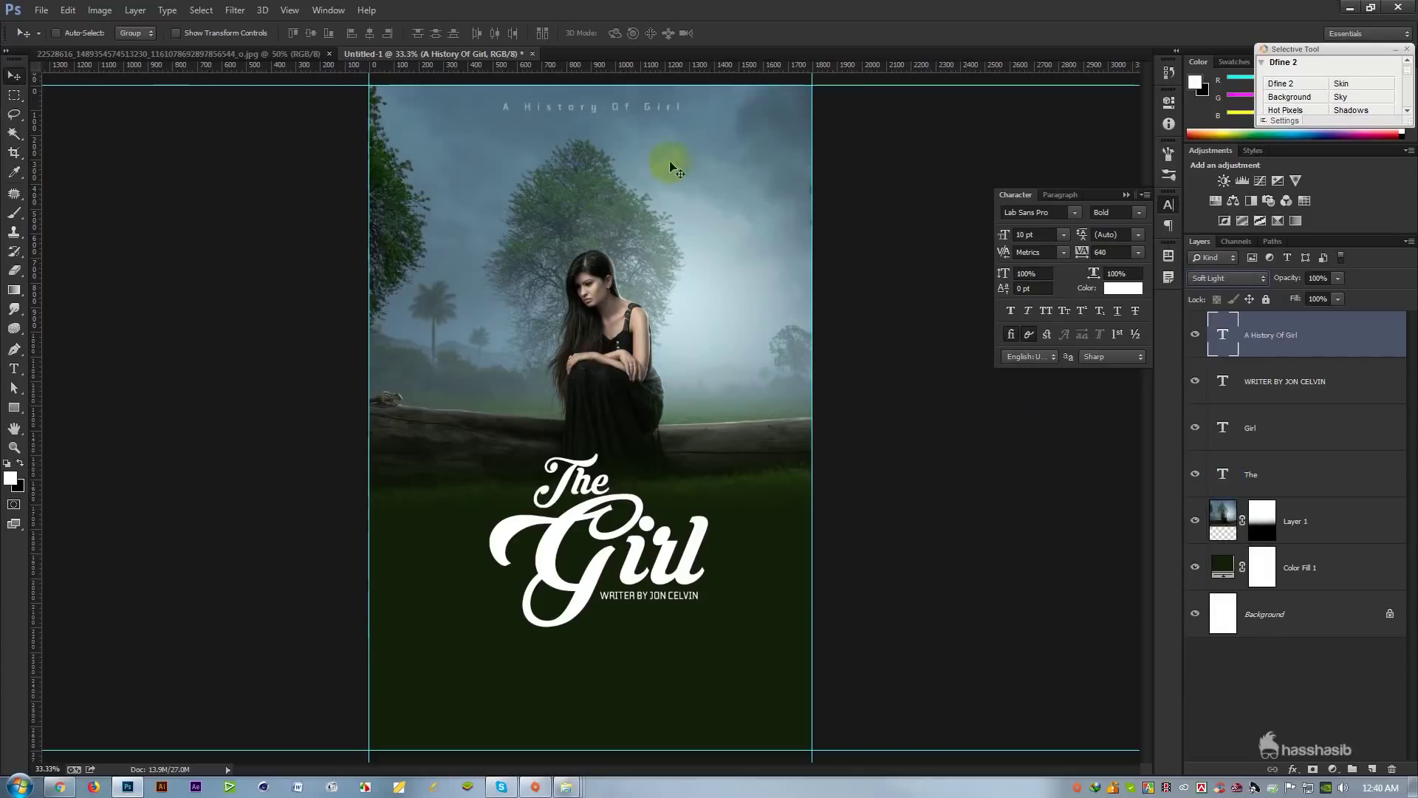
{"action": "left_click_drag", "start_coordinate": [680, 165], "coordinate": [681, 164]}
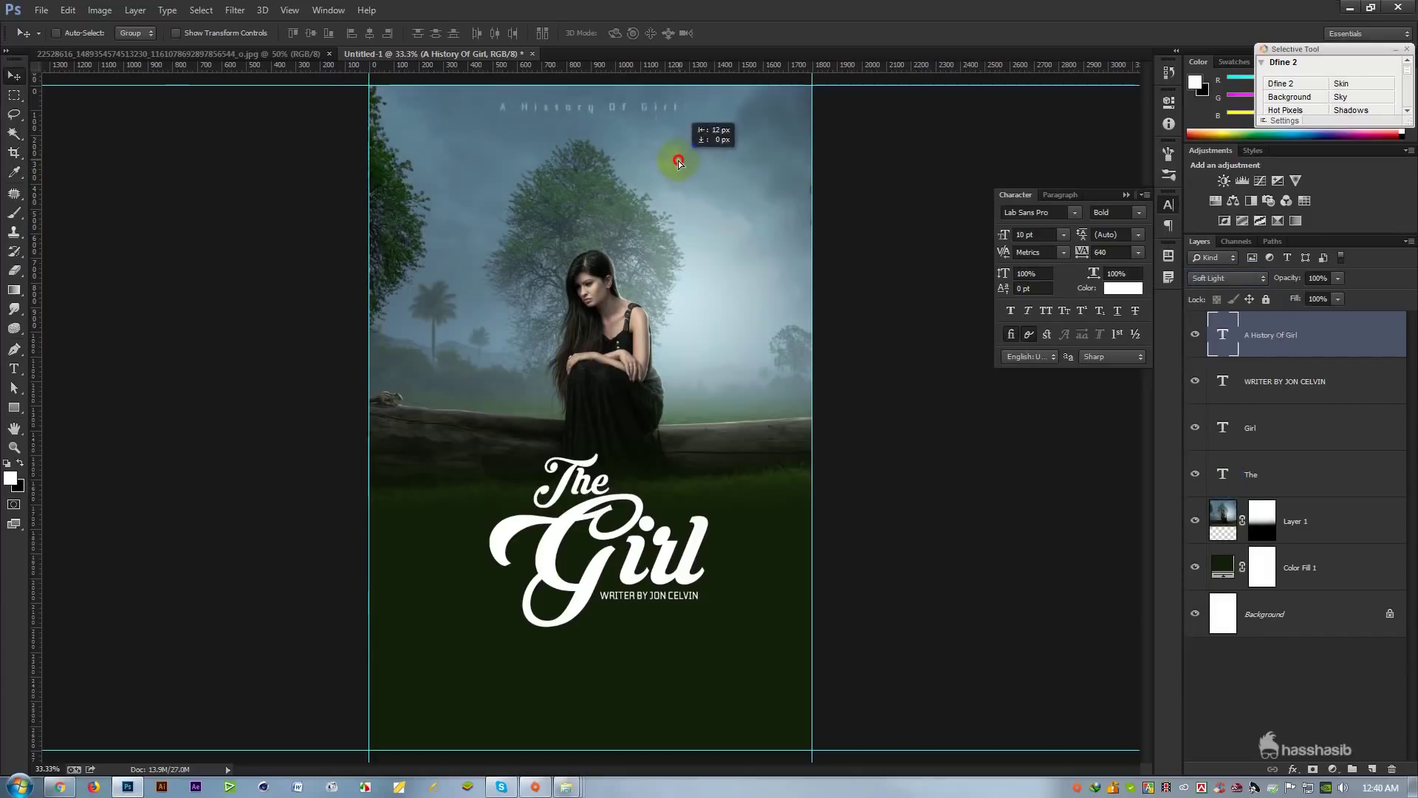
Step: Copy the tagline to the cover's bottom edge and turn the copy into "A PRODUCTION HOUSE" with tracking 0
{"action": "left_click_drag", "start_coordinate": [690, 184], "coordinate": [714, 740]}
{"action": "double_click", "coordinate": [1225, 338]}
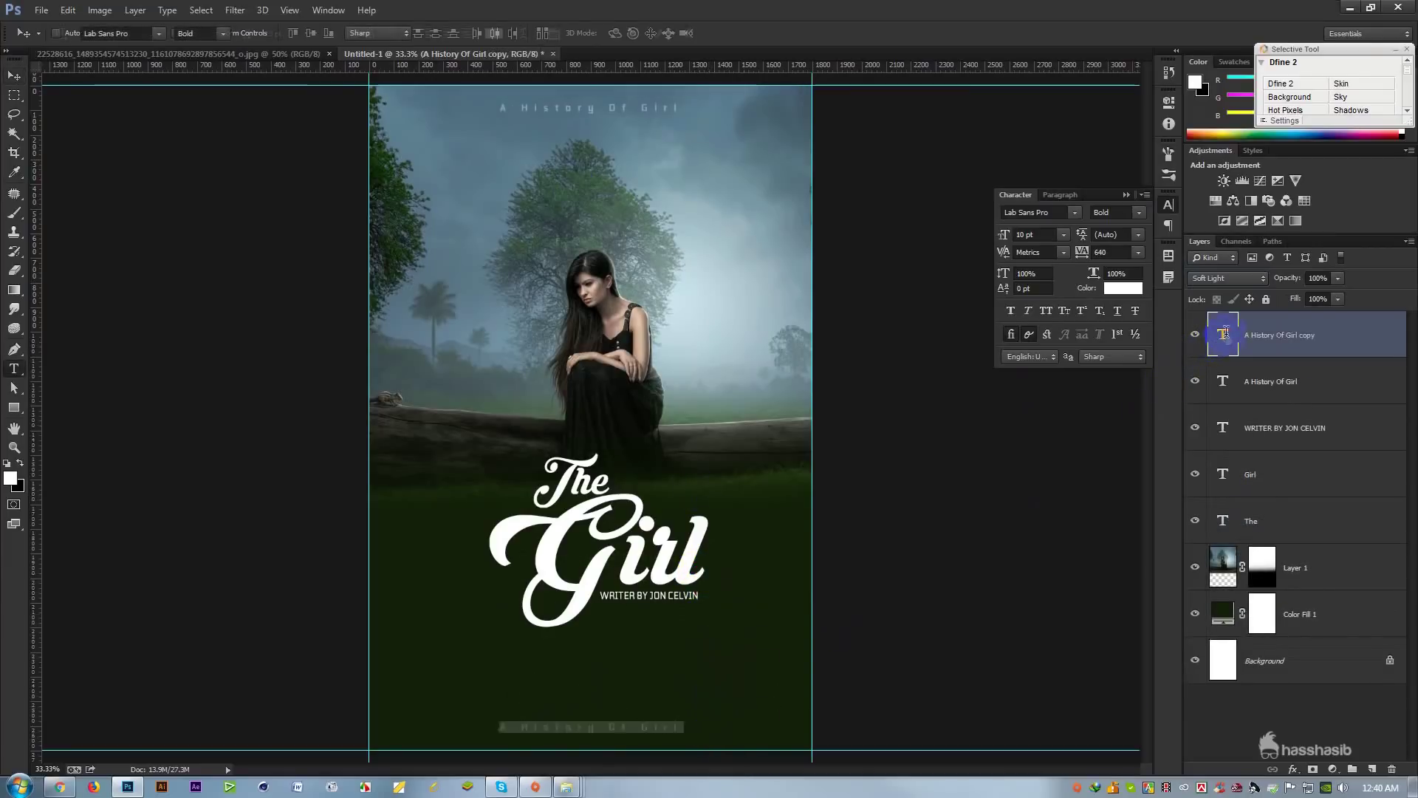
{"action": "left_click", "coordinate": [1112, 252]}
{"action": "type", "text": "0"}
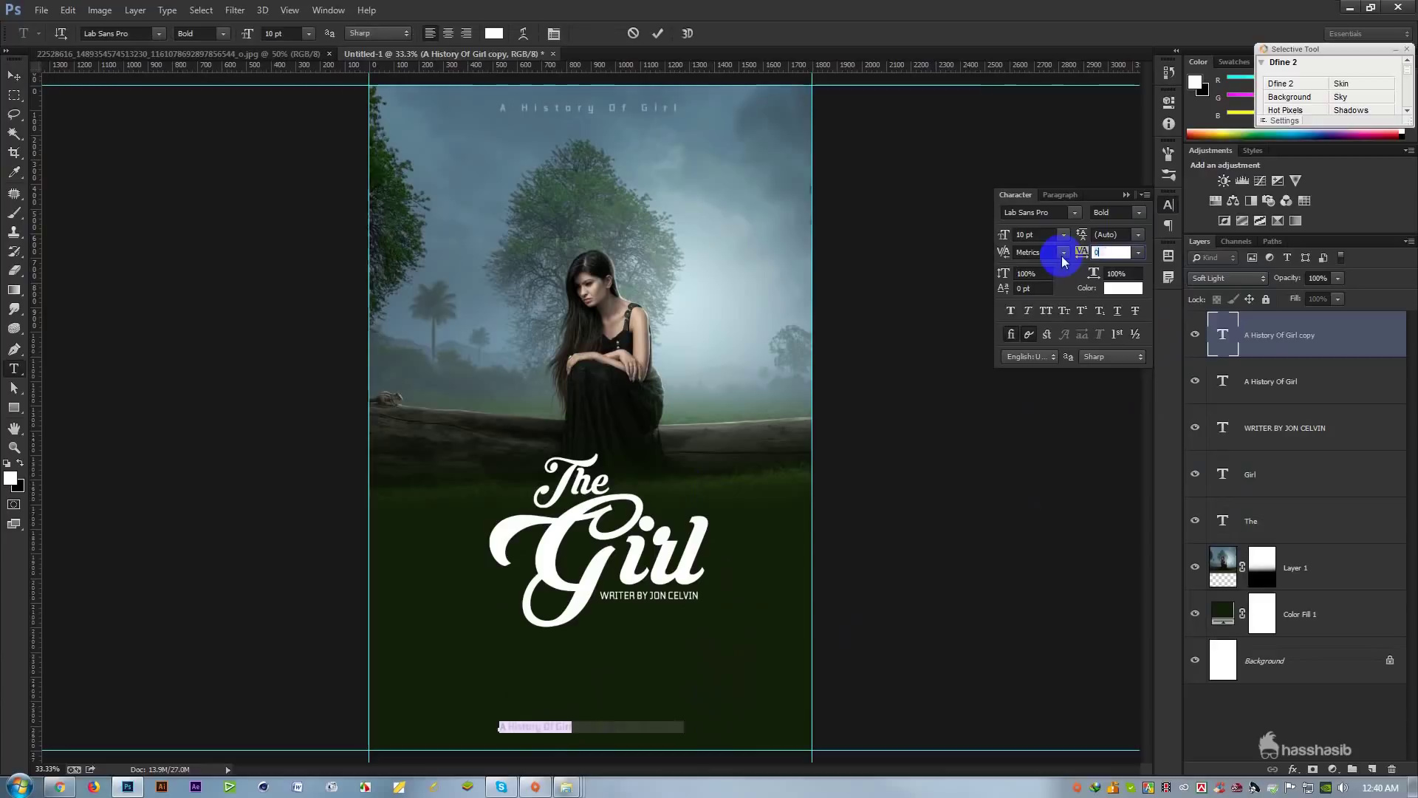
{"action": "left_click_drag", "start_coordinate": [574, 727], "coordinate": [385, 732]}
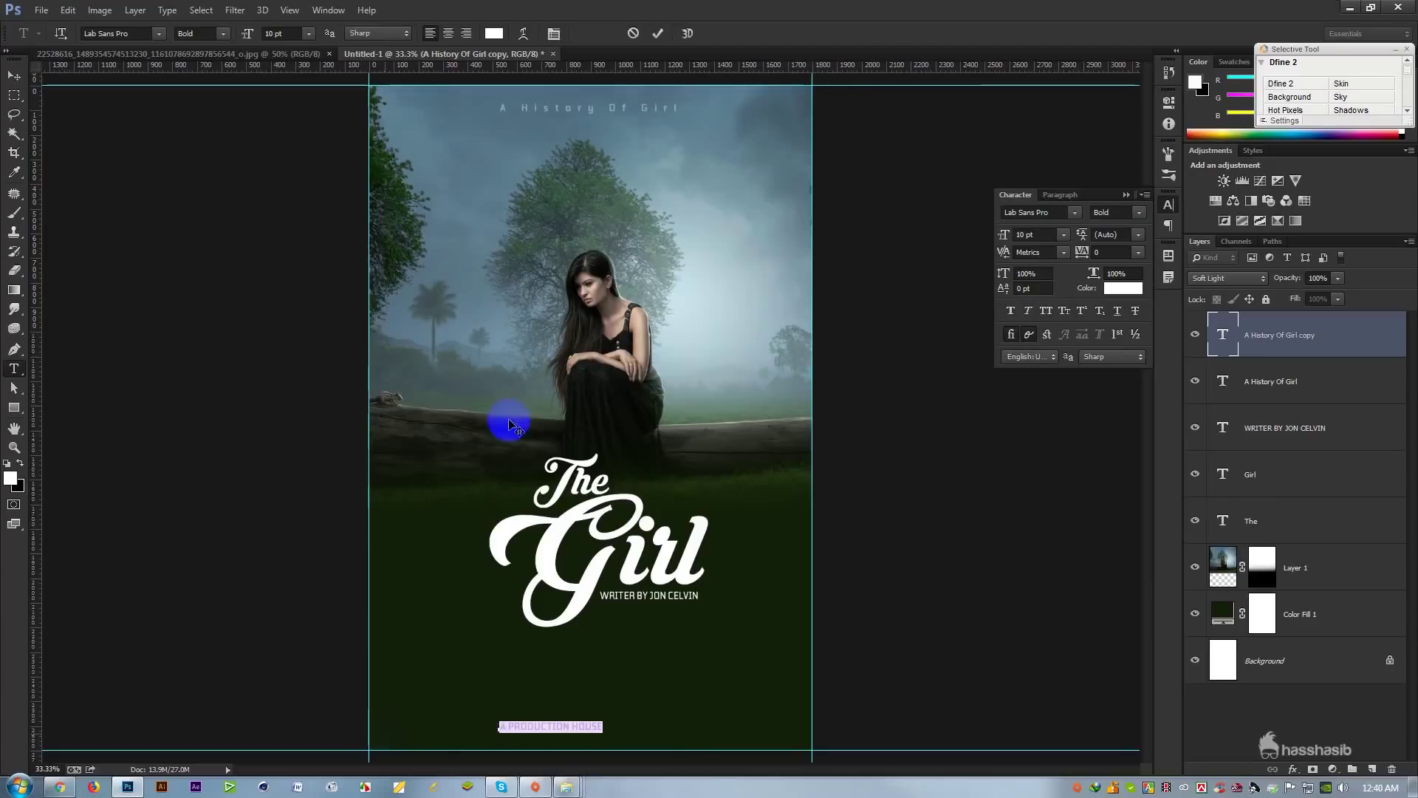
Step: Set the font size of "A PRODUCTION HOUSE" to 18 pt
{"action": "left_click", "coordinate": [272, 34]}
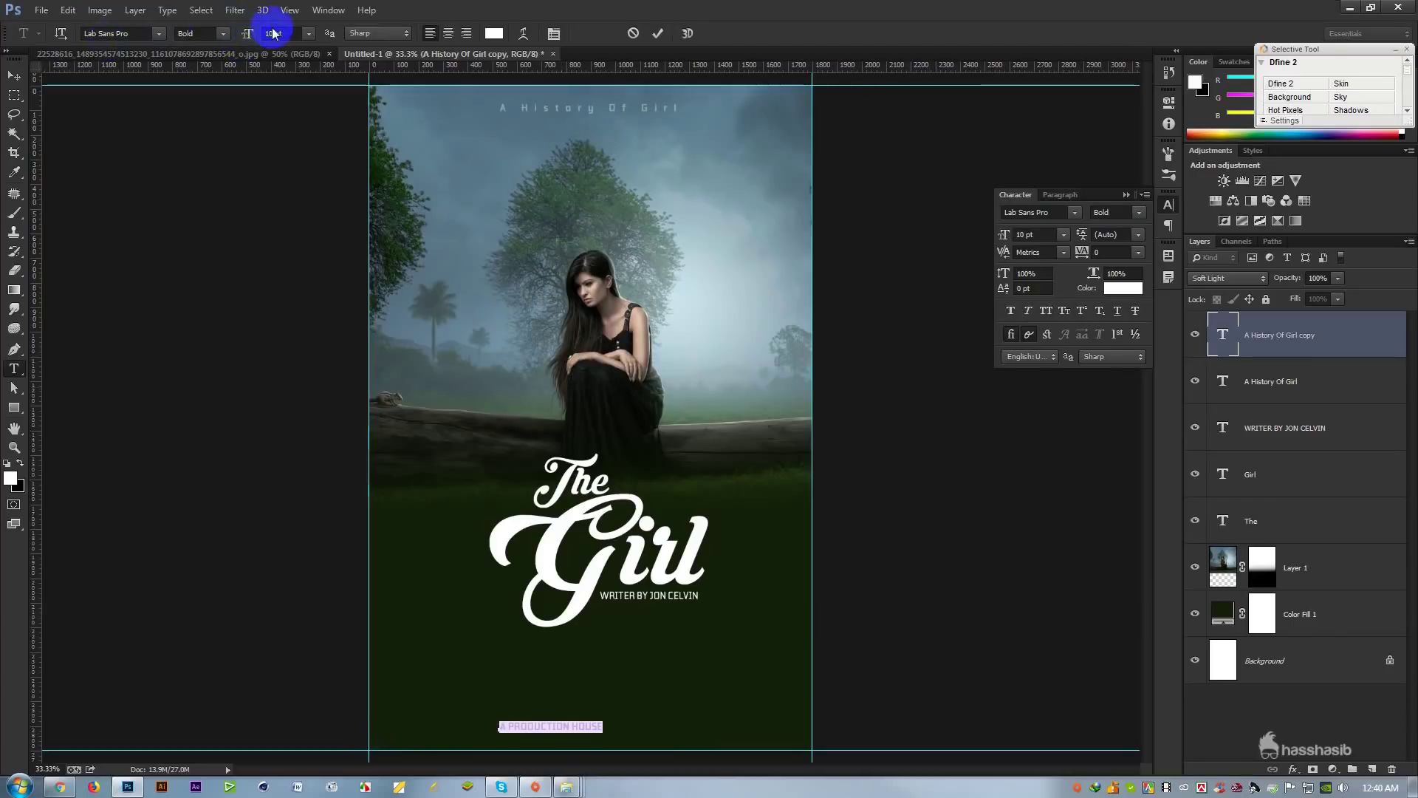
{"action": "left_click", "coordinate": [309, 36]}
{"action": "left_click", "coordinate": [317, 241]}
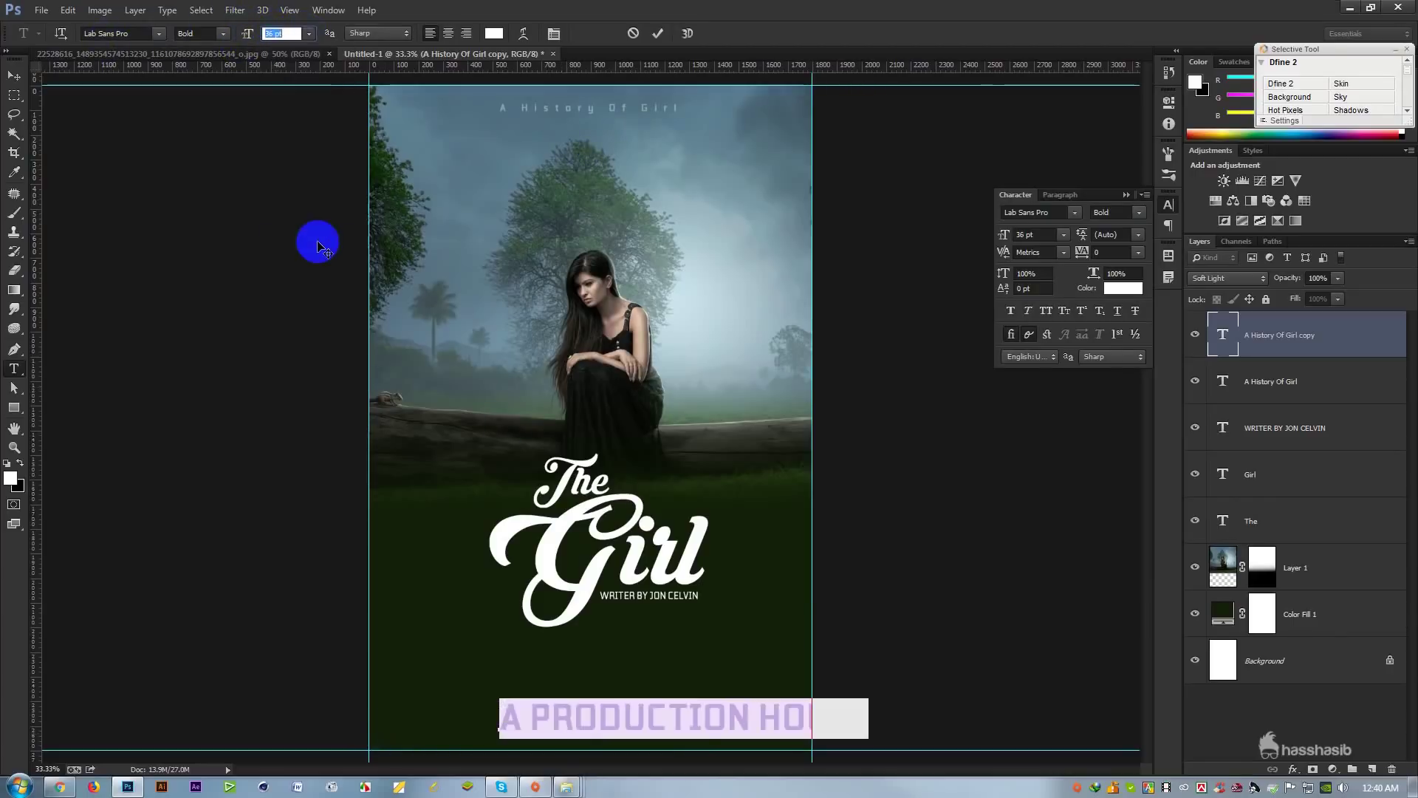
{"action": "left_click", "coordinate": [309, 35]}
{"action": "left_click", "coordinate": [299, 188]}
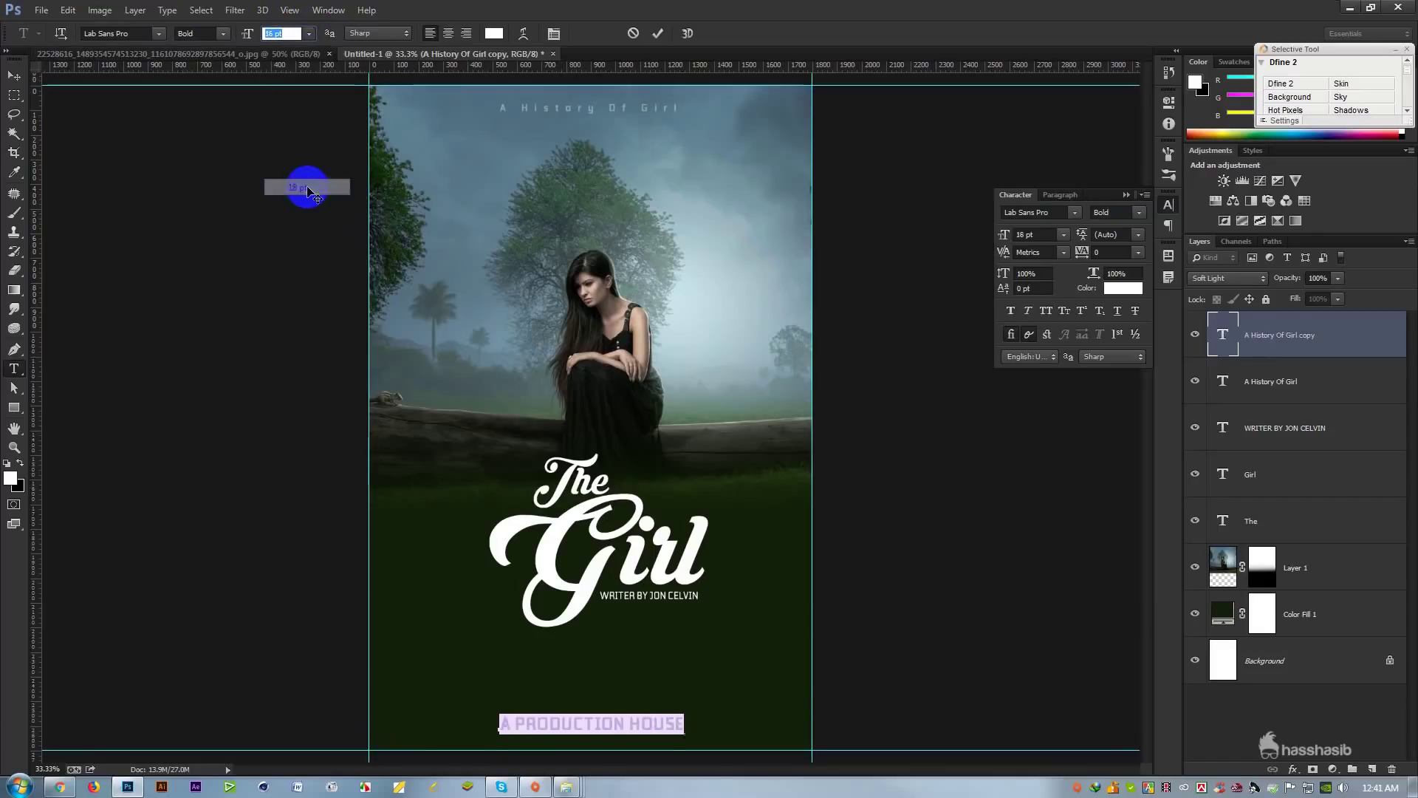
Step: Reduce the font size of "A PRODUCTION HOUSE" to 12 pt
{"action": "left_click", "coordinate": [308, 36]}
{"action": "left_click", "coordinate": [298, 170]}
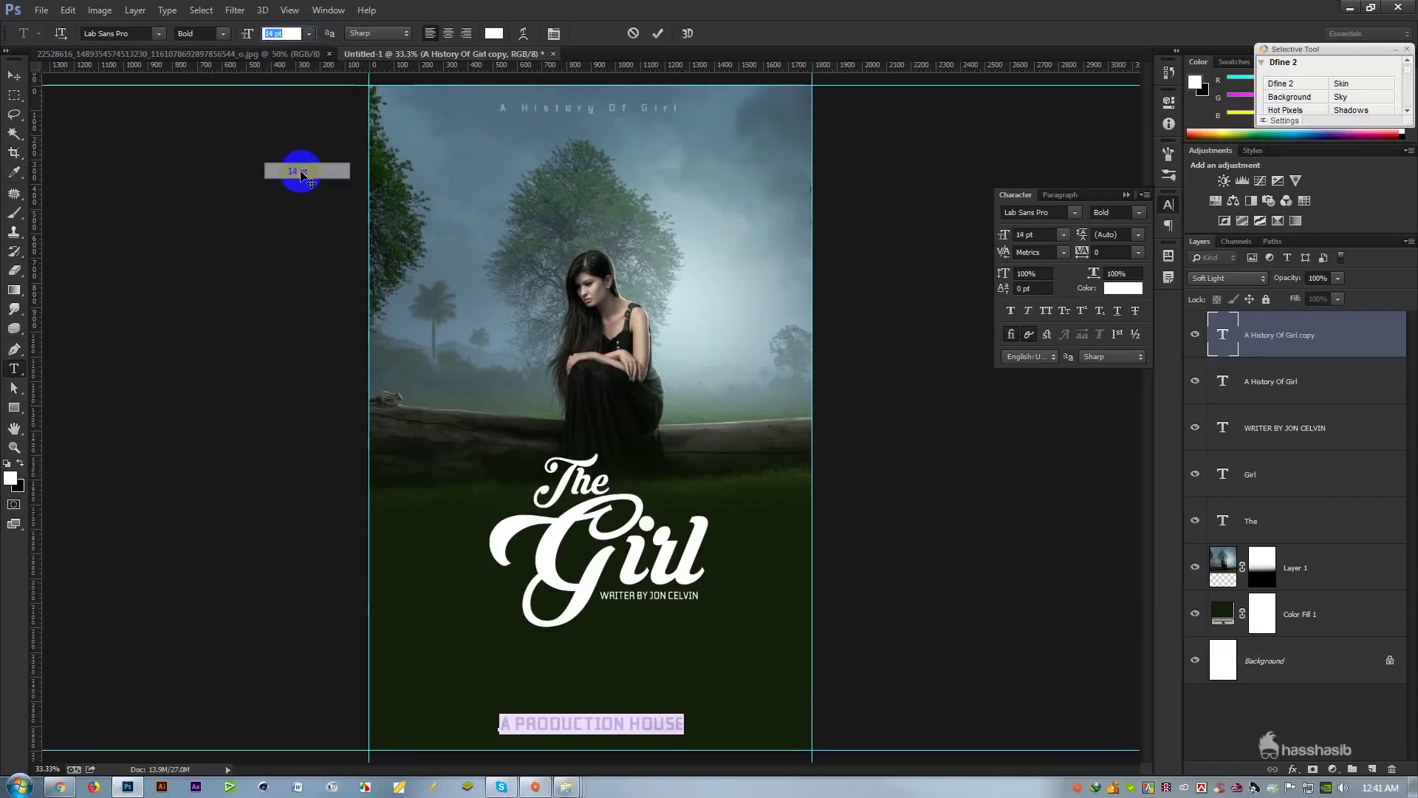
{"action": "left_click", "coordinate": [309, 36]}
{"action": "left_click", "coordinate": [299, 155]}
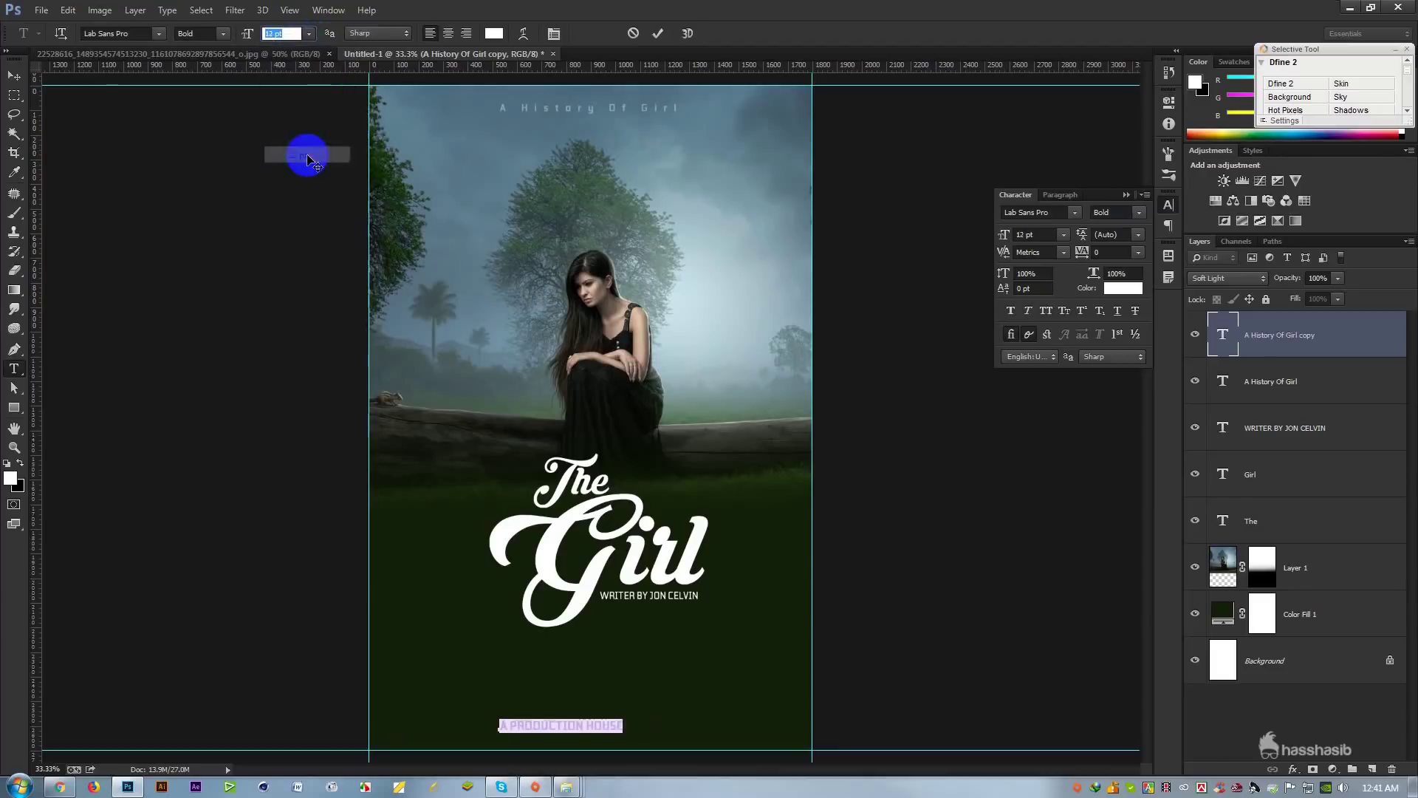
{"action": "left_click", "coordinate": [657, 33]}
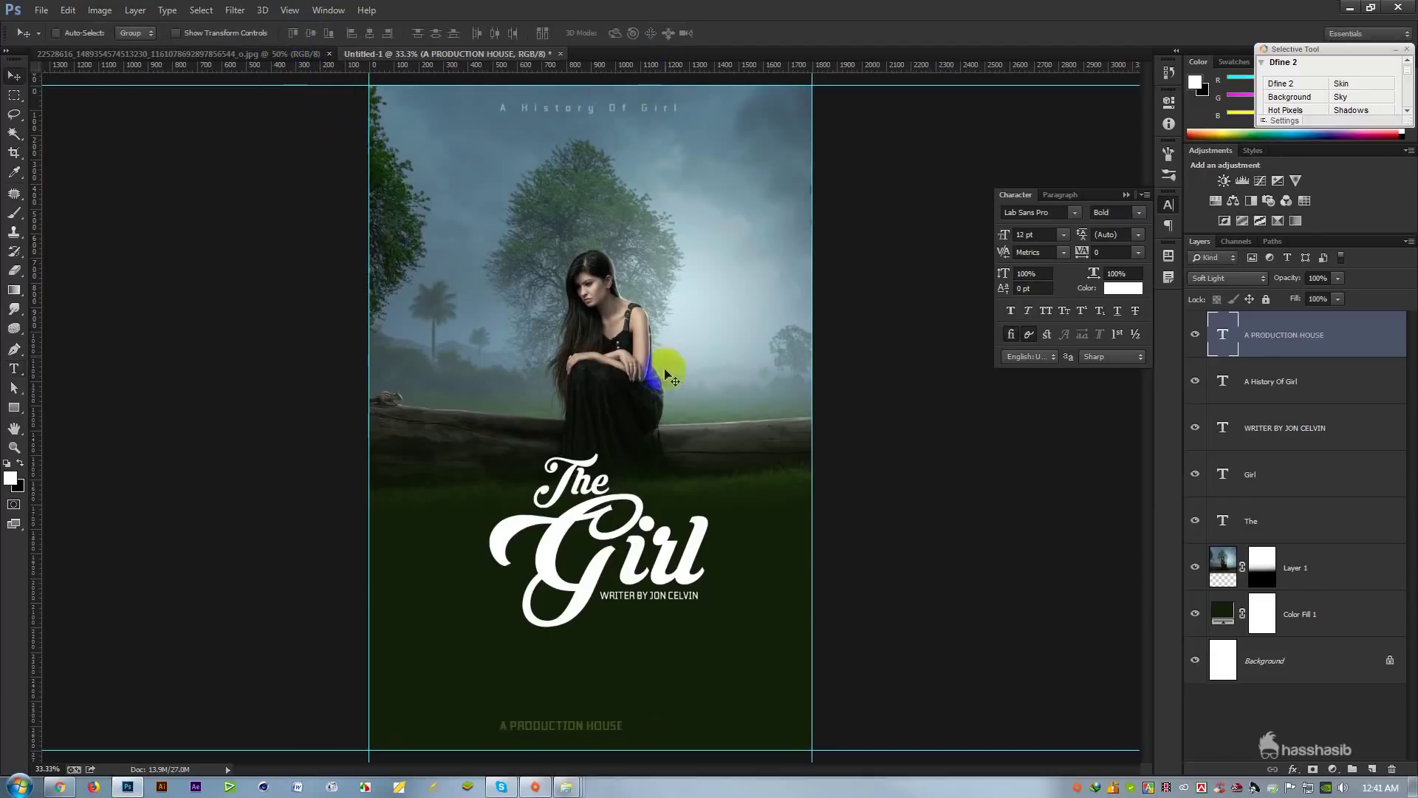
Step: Center the "A PRODUCTION HOUSE" line horizontally on the canvas and clear the selection
{"action": "key", "text": "v"}
{"action": "key", "text": "ctrl+a"}
{"action": "left_click", "coordinate": [371, 34]}
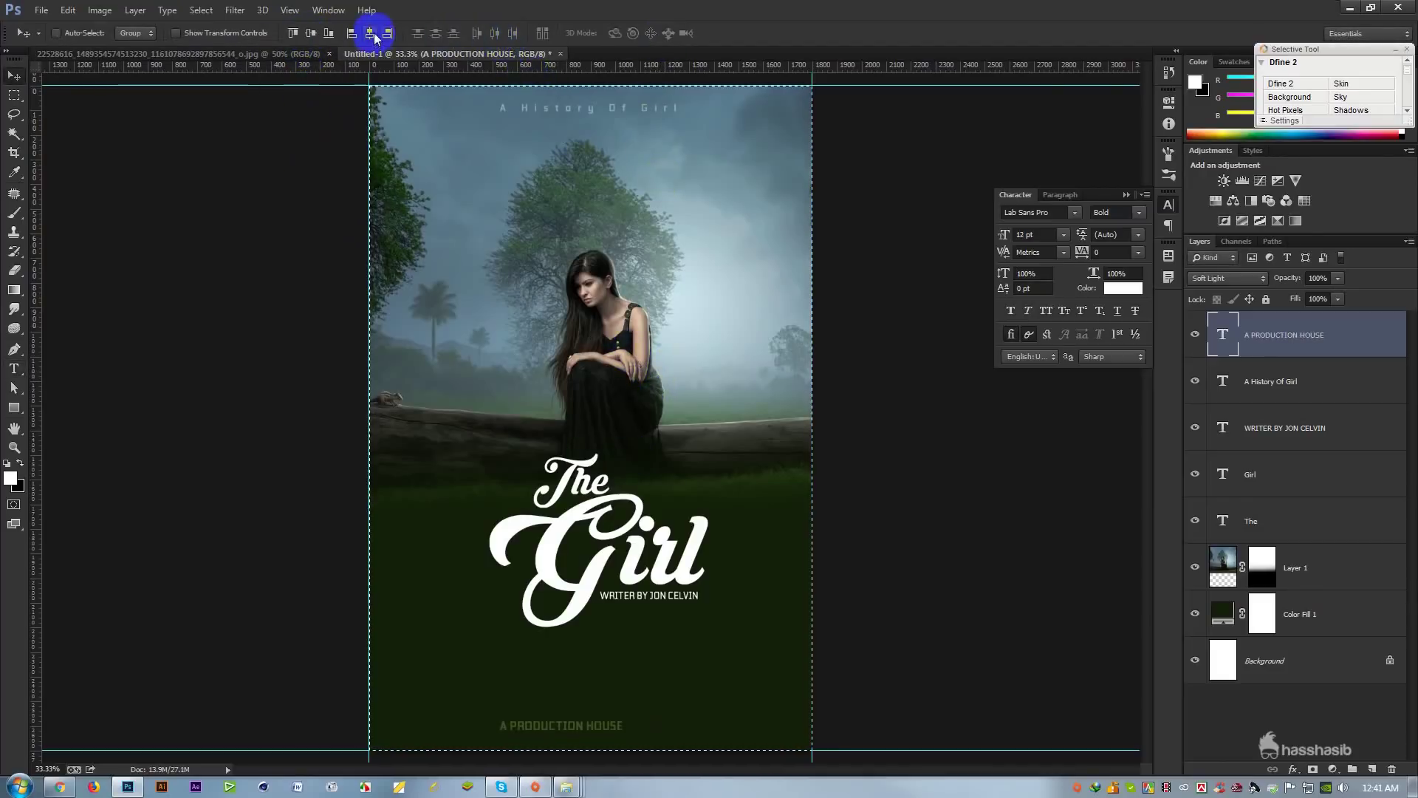
{"action": "key", "text": "ctrl+d"}
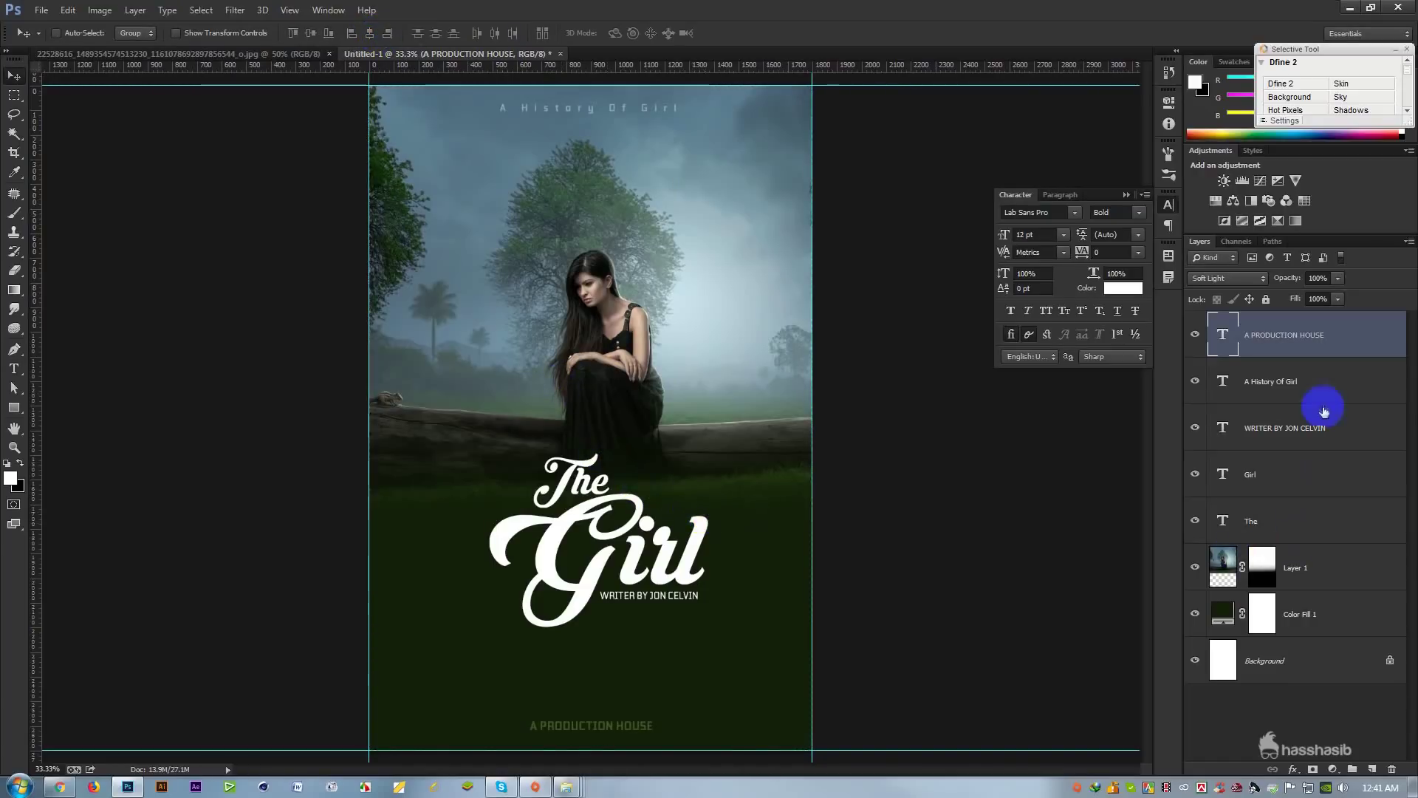
Step: Enlarge the "The", "Girl" and writer credit layers together to about 146% and place them in the cover's lower half
{"action": "left_click", "coordinate": [1284, 424]}
{"action": "left_click", "coordinate": [1288, 523], "text": "shift"}
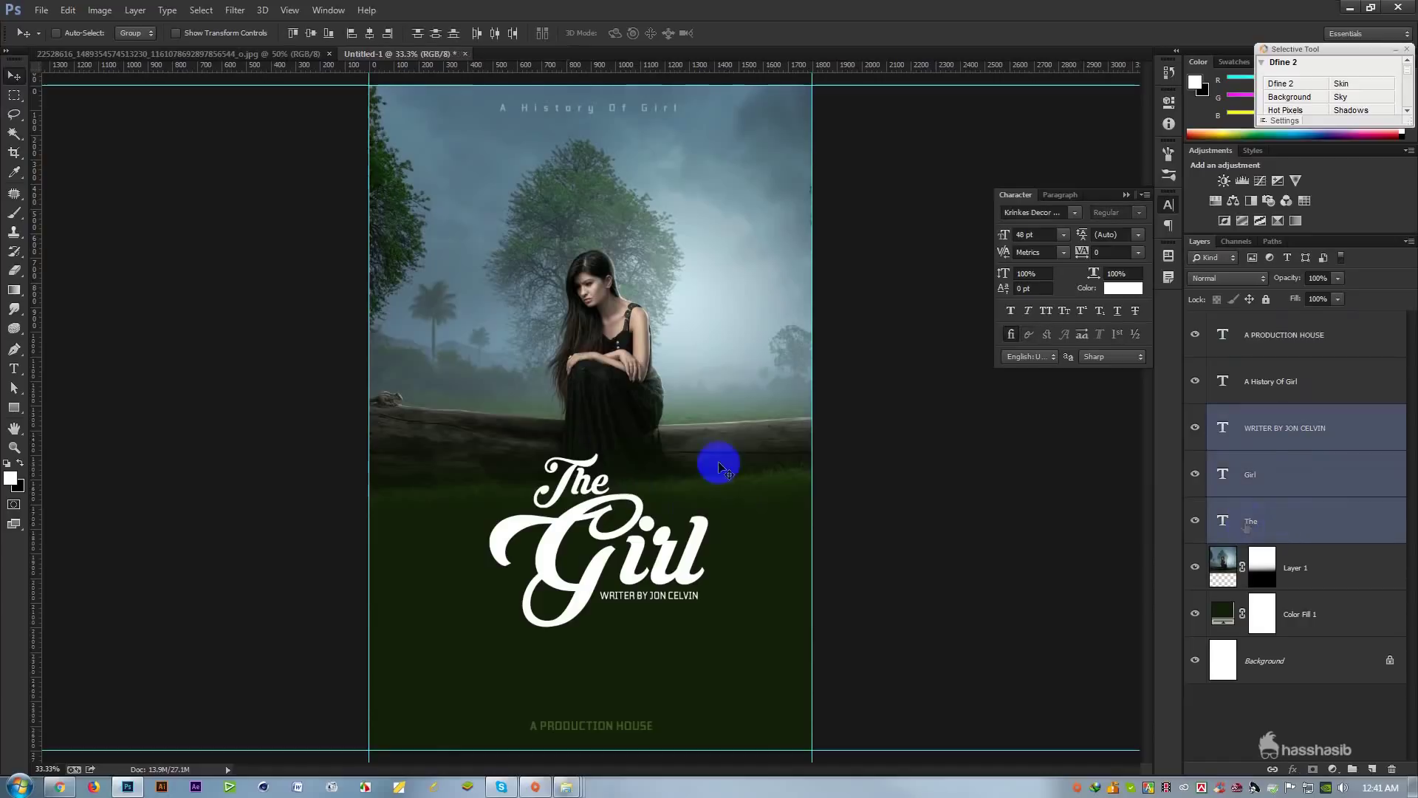
{"action": "left_click_drag", "start_coordinate": [610, 437], "coordinate": [613, 482]}
{"action": "key", "text": "ctrl+t"}
{"action": "mouse_move", "coordinate": [706, 488]}
{"action": "left_mouse_down"}
{"action": "mouse_move", "coordinate": [747, 469]}
{"action": "mouse_move", "coordinate": [682, 524]}
{"action": "mouse_move", "coordinate": [687, 506]}
{"action": "left_mouse_up"}
{"action": "left_click_drag", "start_coordinate": [739, 459], "coordinate": [756, 445]}
{"action": "left_click_drag", "start_coordinate": [711, 500], "coordinate": [710, 495]}
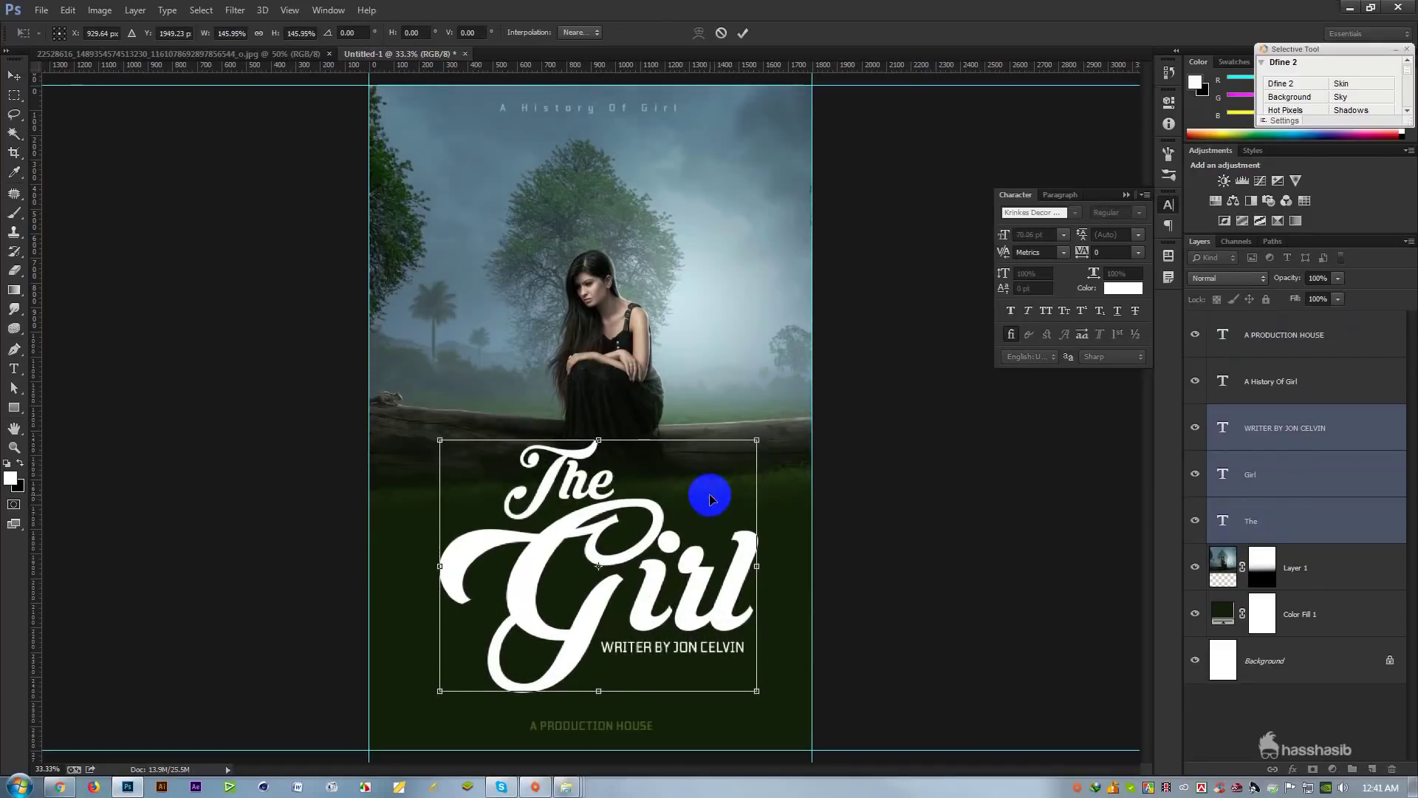
{"action": "key", "text": "Return"}
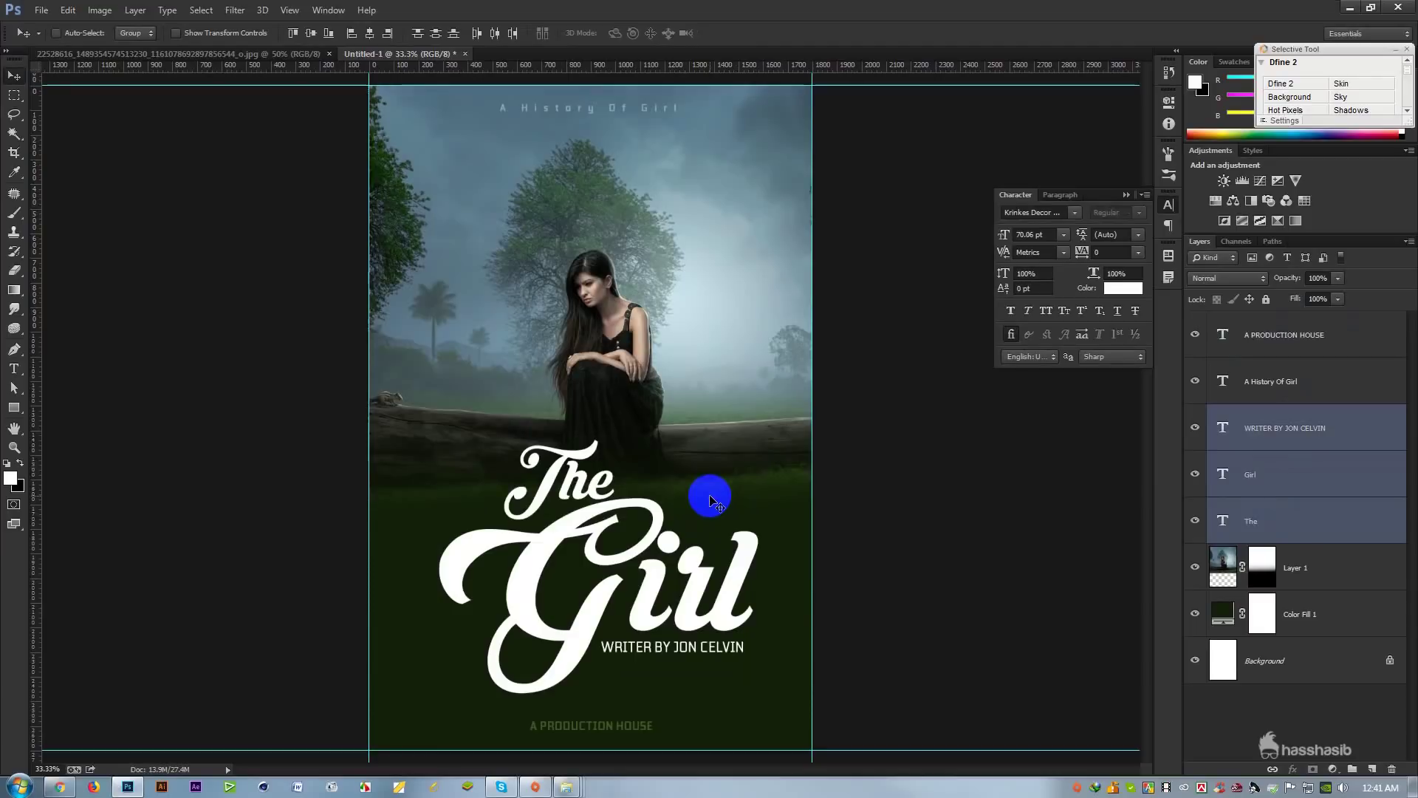
Step: Scale the title and writer credit down together to about 91% and shift them slightly upward
{"action": "key", "text": "ctrl+t"}
{"action": "left_click_drag", "start_coordinate": [756, 441], "coordinate": [743, 450]}
{"action": "left_click_drag", "start_coordinate": [686, 531], "coordinate": [687, 524]}
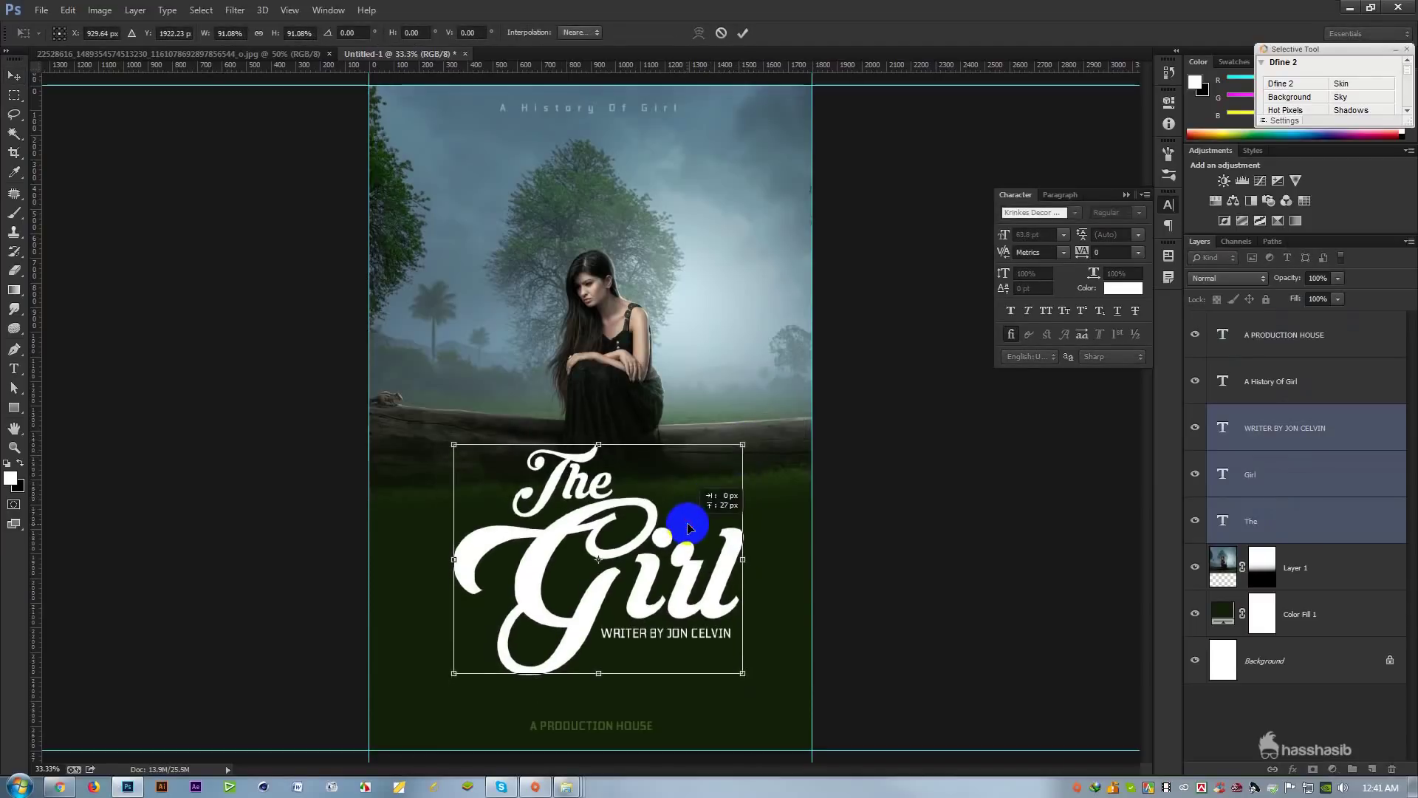
{"action": "key", "text": "Return"}
Step: Group all five text layers and name the group TEXT
{"action": "left_click", "coordinate": [1272, 563]}
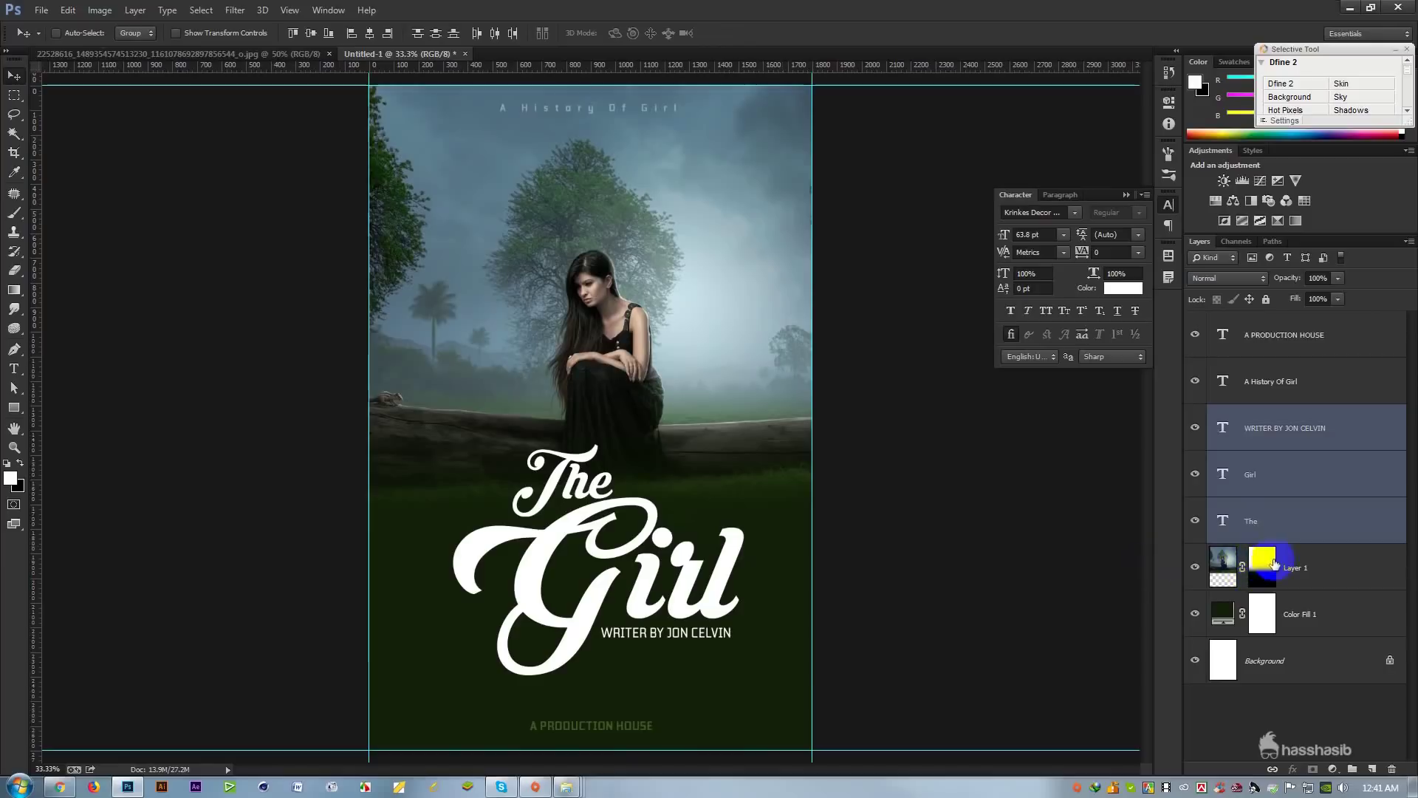
{"action": "left_click", "coordinate": [1289, 384]}
{"action": "left_click", "coordinate": [1292, 337]}
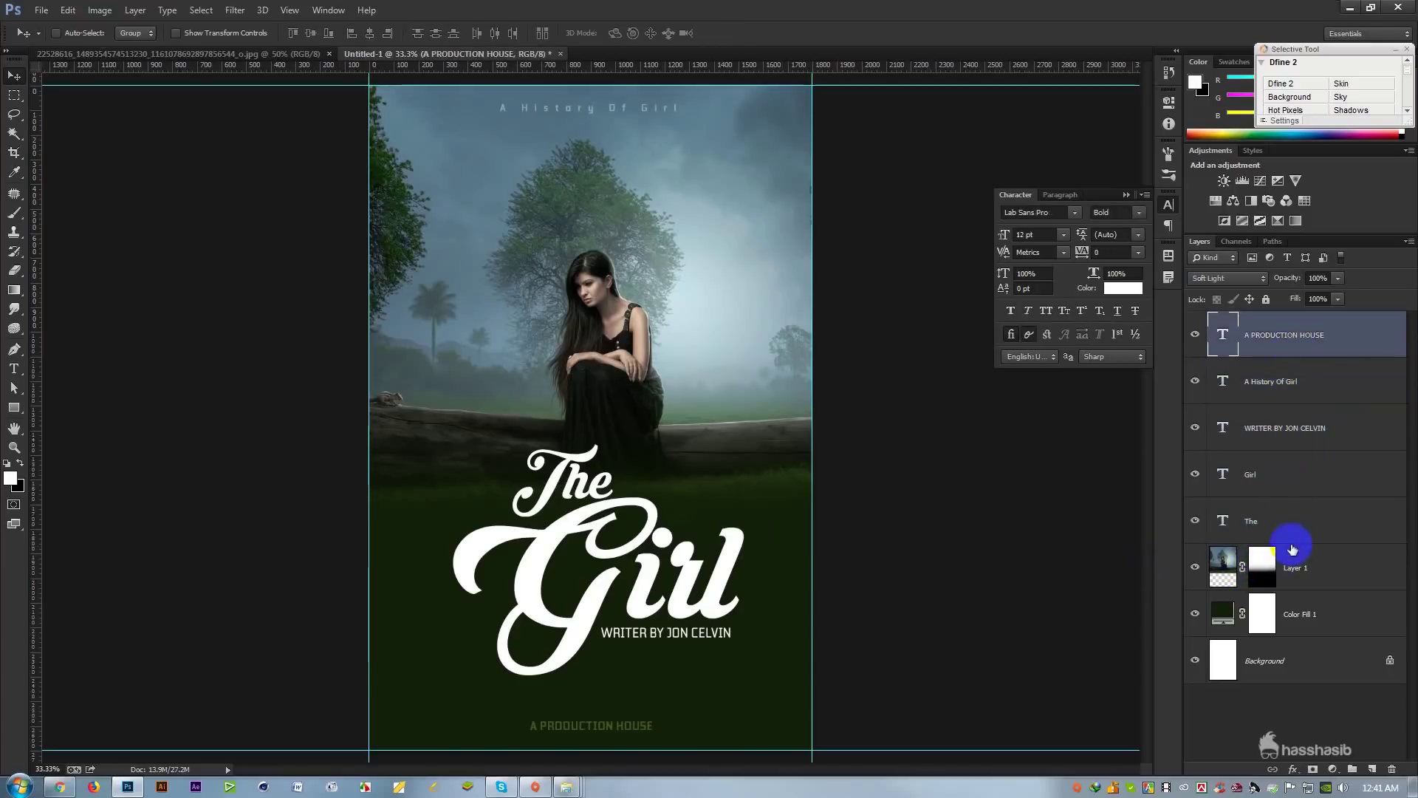
{"action": "left_click", "coordinate": [1291, 533], "text": "shift"}
{"action": "key", "text": "ctrl+g"}
{"action": "left_click", "coordinate": [1246, 344]}
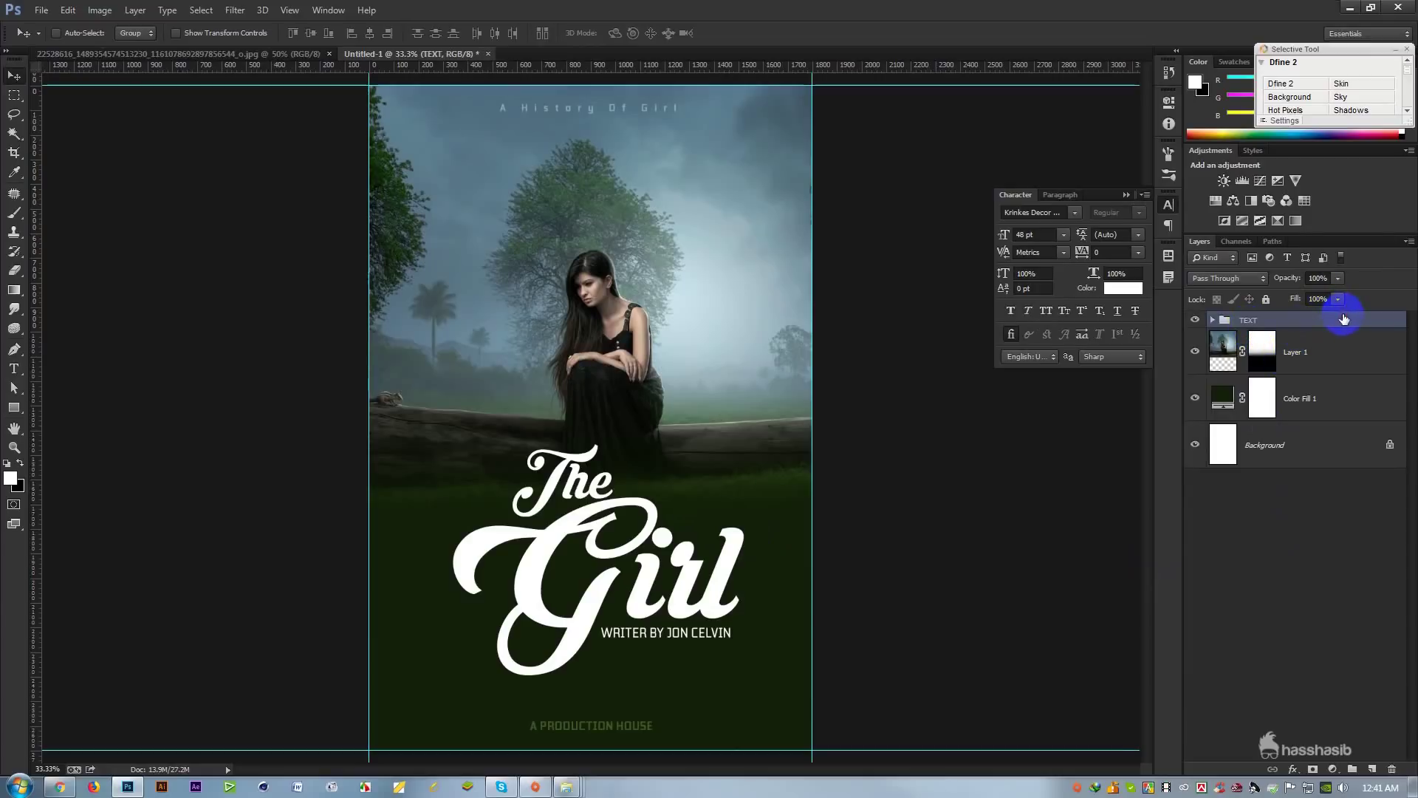
{"action": "left_click", "coordinate": [1335, 357]}
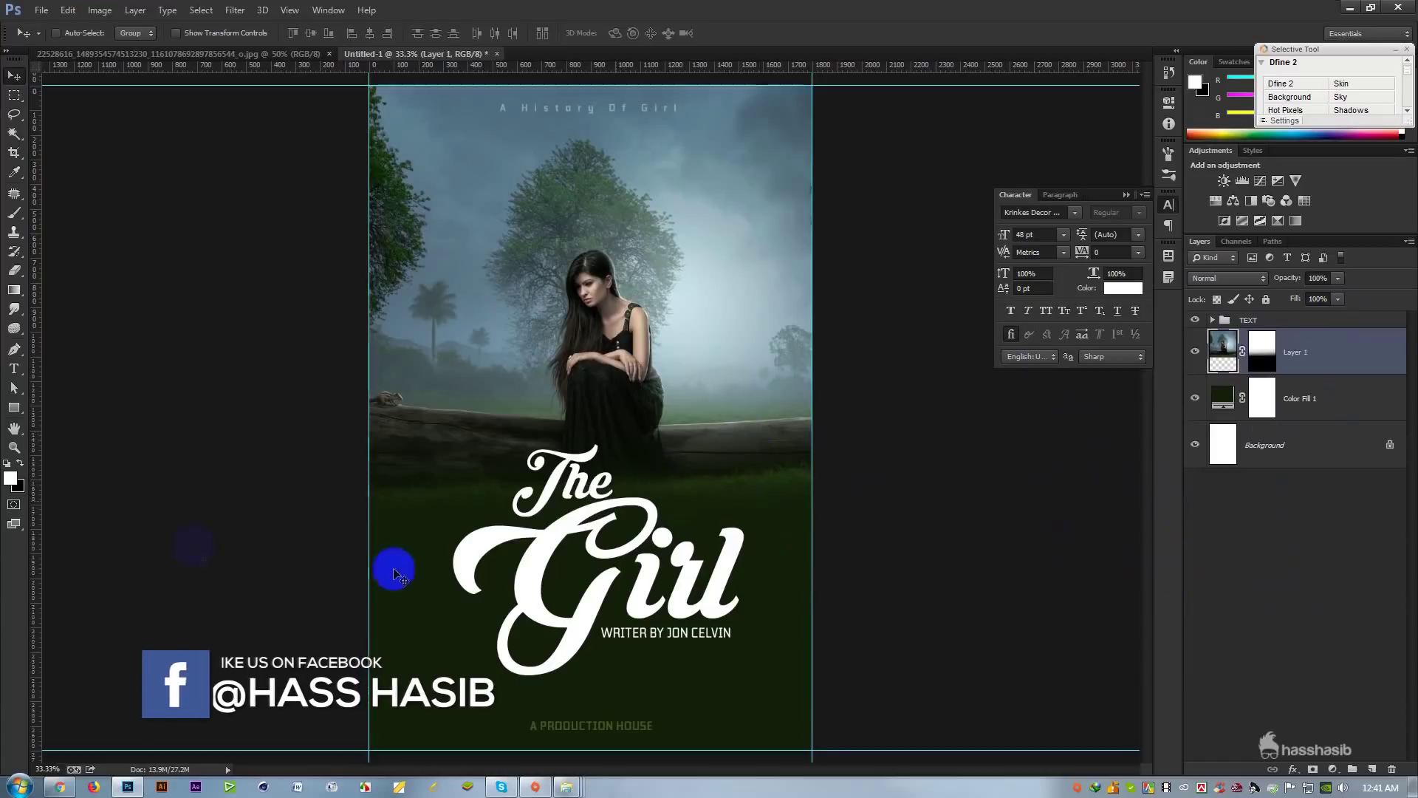
{"action": "left_click", "coordinate": [24, 220]}
{"action": "right_click", "coordinate": [501, 264]}
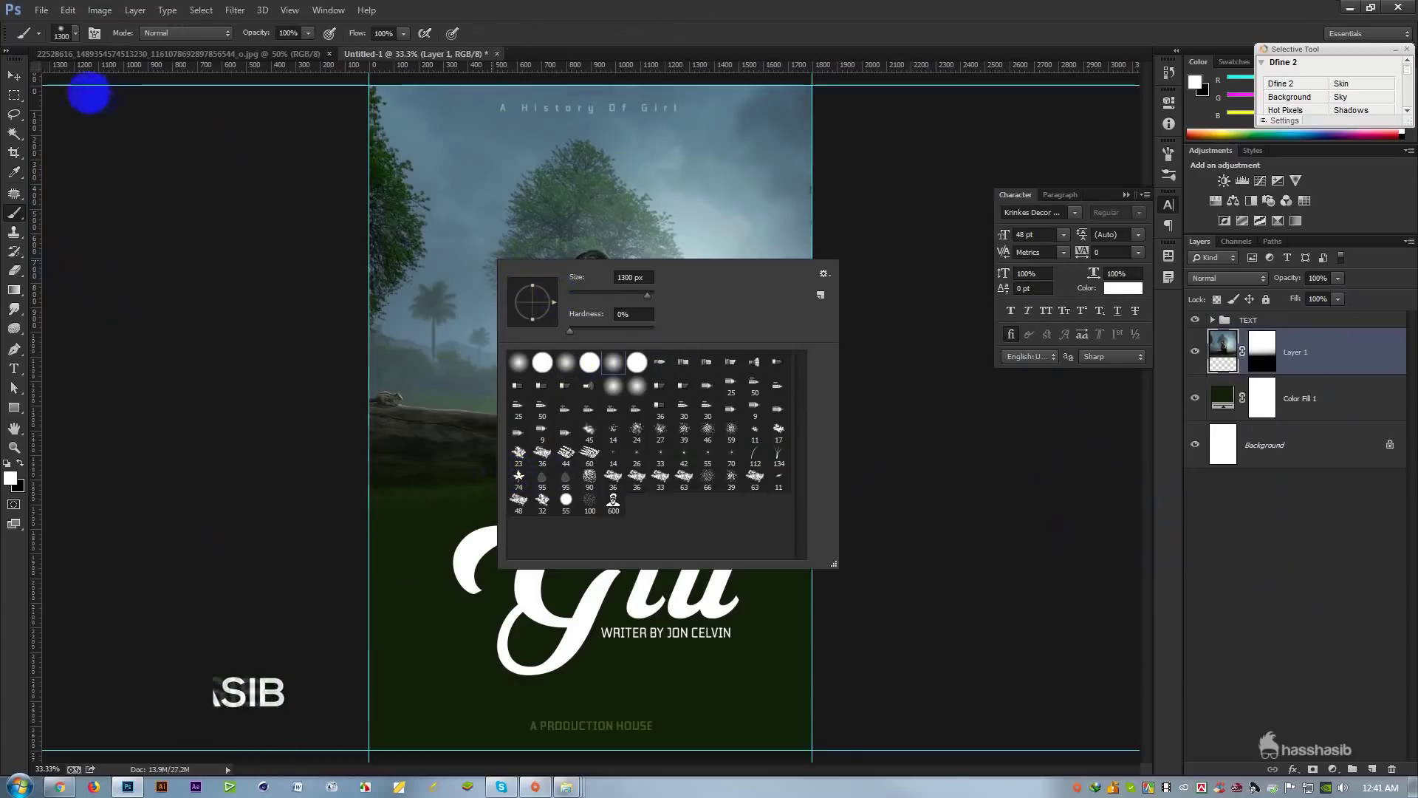
{"action": "left_click", "coordinate": [15, 76]}
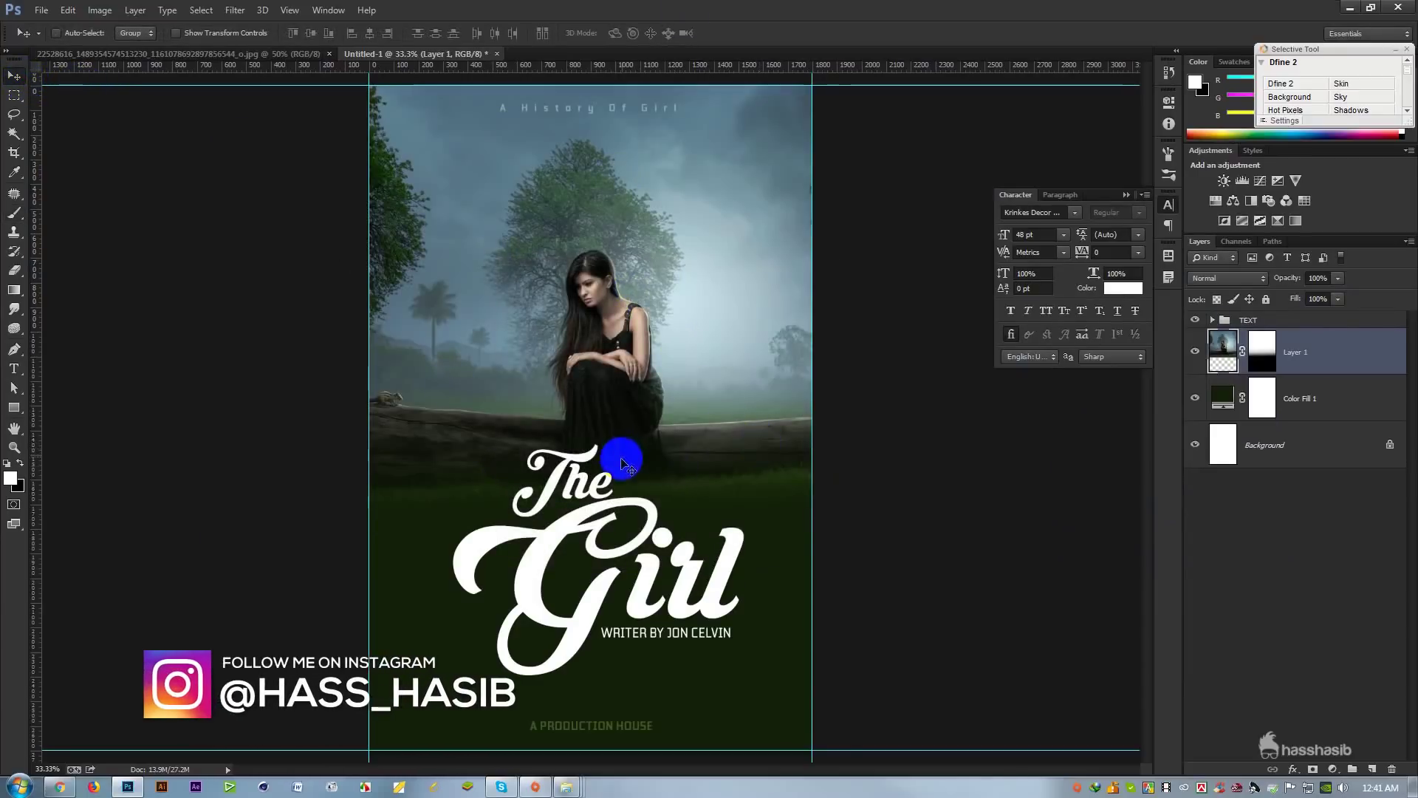
{"action": "left_click", "coordinate": [749, 535]}
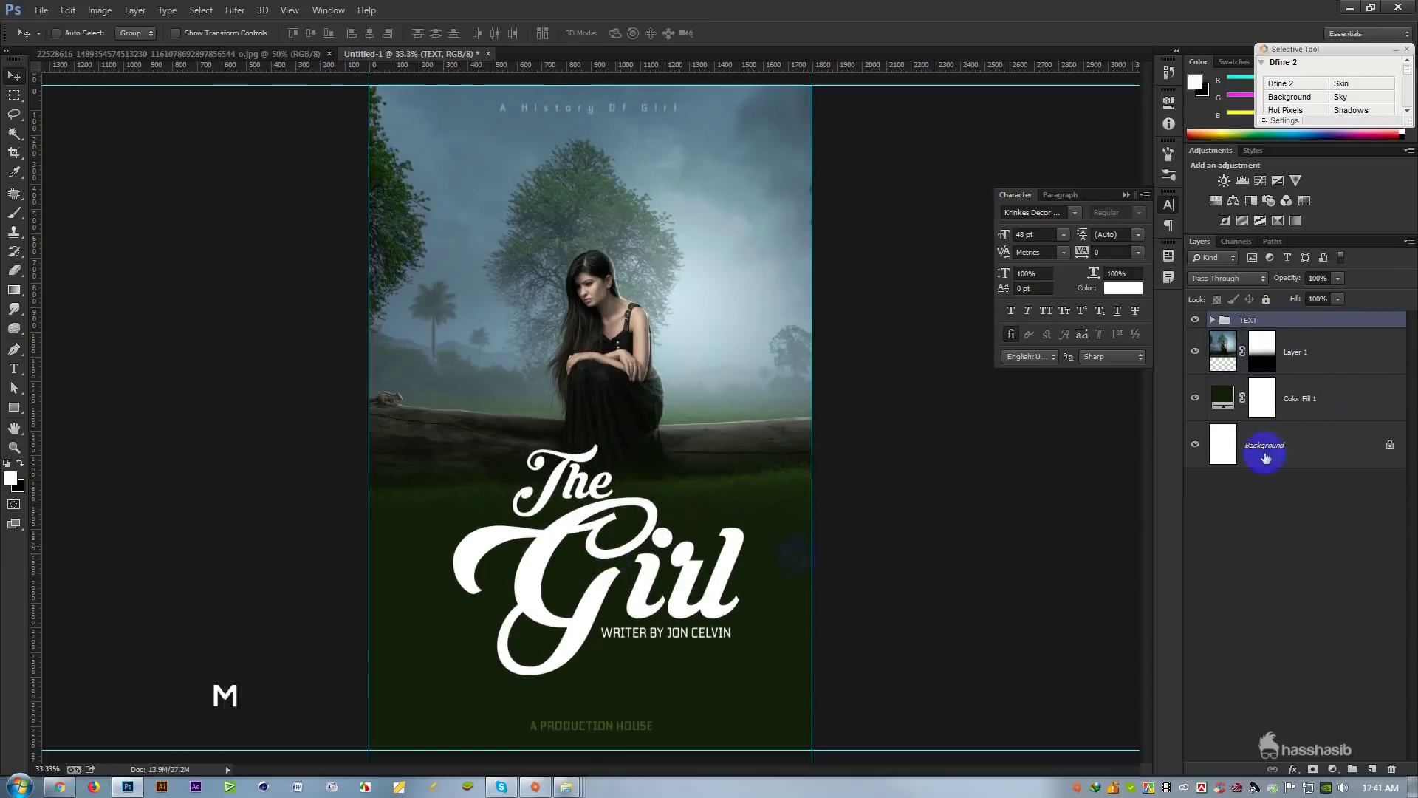
{"action": "left_click", "coordinate": [1212, 319]}
{"action": "left_click", "coordinate": [1301, 446]}
{"action": "left_click", "coordinate": [1300, 537], "text": "shift"}
{"action": "mouse_move", "coordinate": [701, 515]}
{"action": "left_mouse_down"}
{"action": "mouse_move", "coordinate": [713, 521]}
{"action": "mouse_move", "coordinate": [711, 505]}
{"action": "left_mouse_up"}
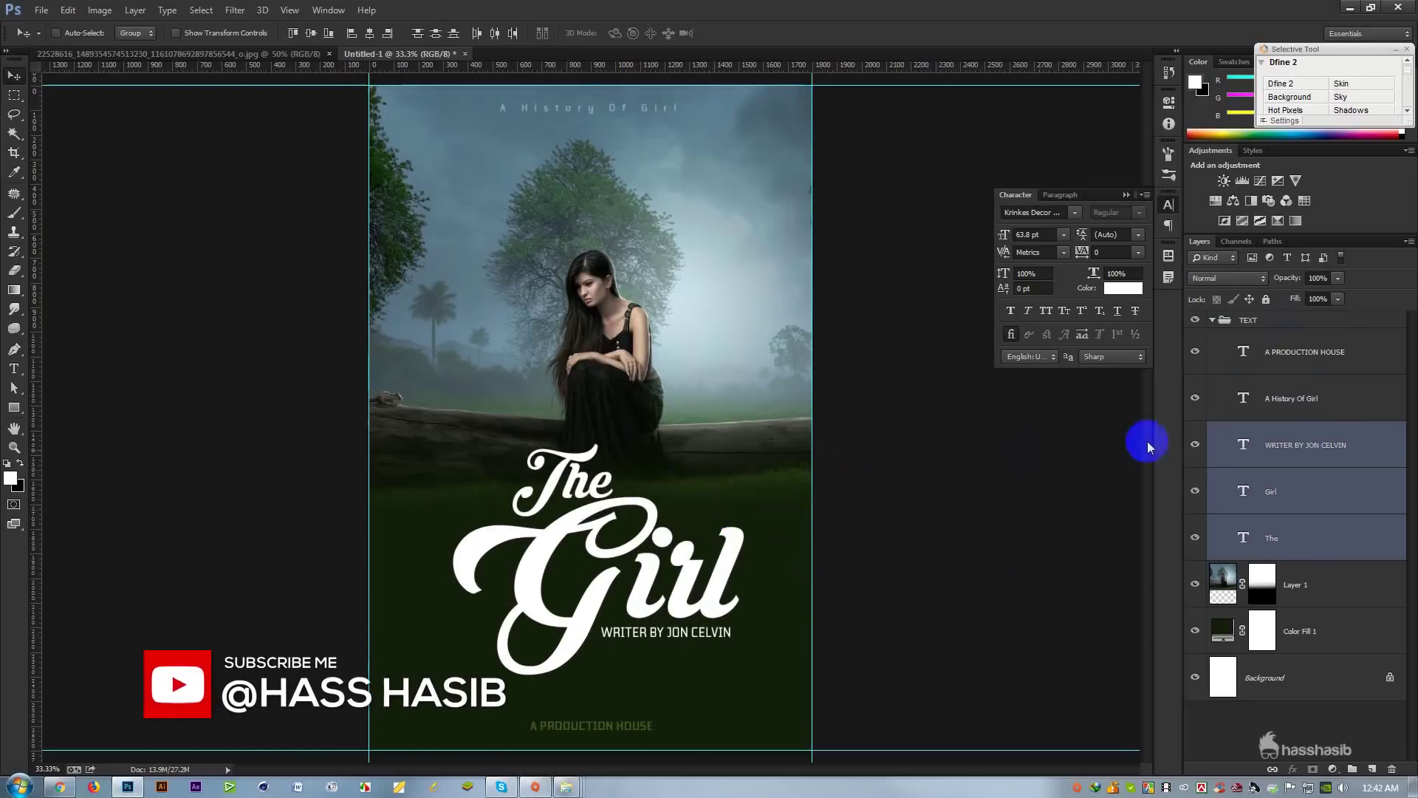
{"action": "left_click", "coordinate": [1213, 320]}
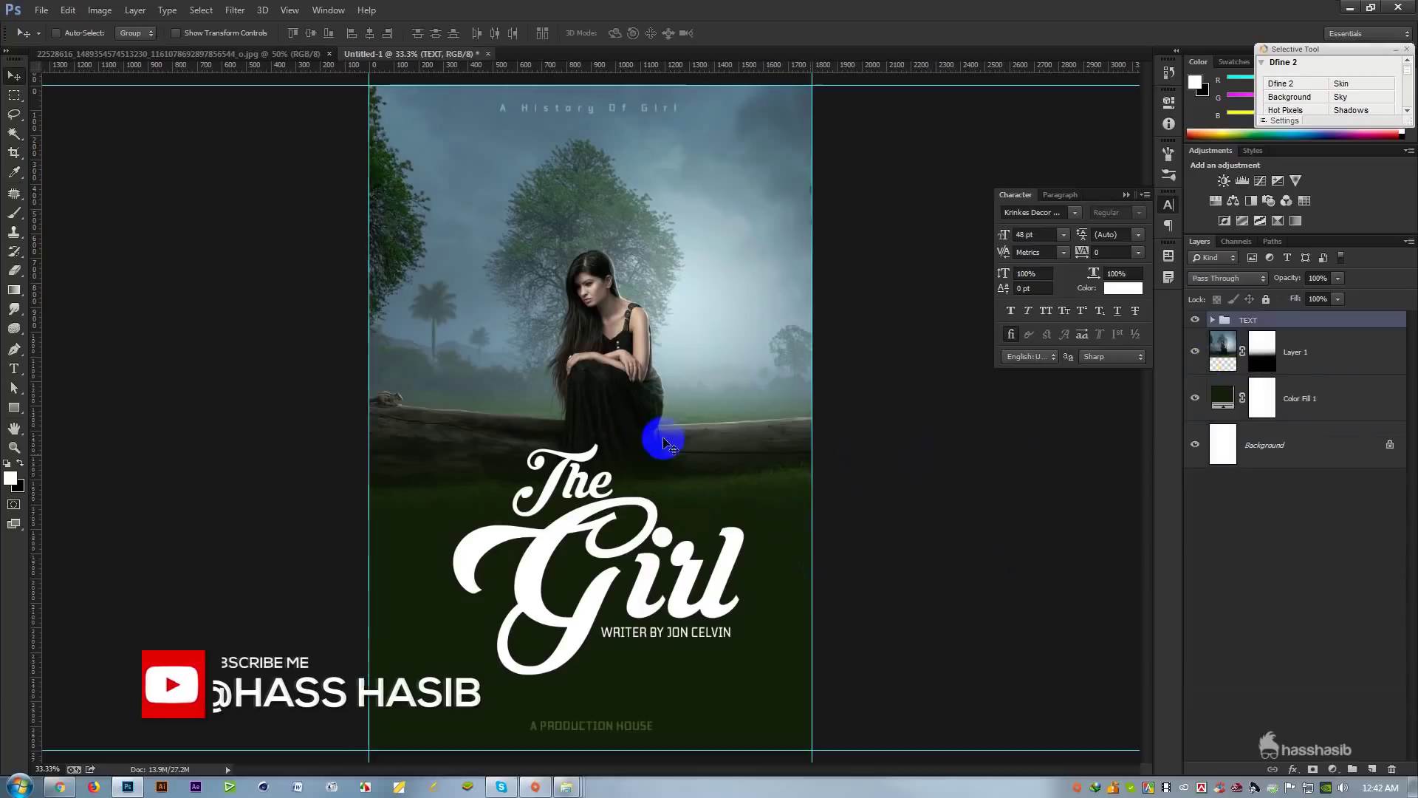
{"action": "left_click", "coordinate": [1367, 371]}
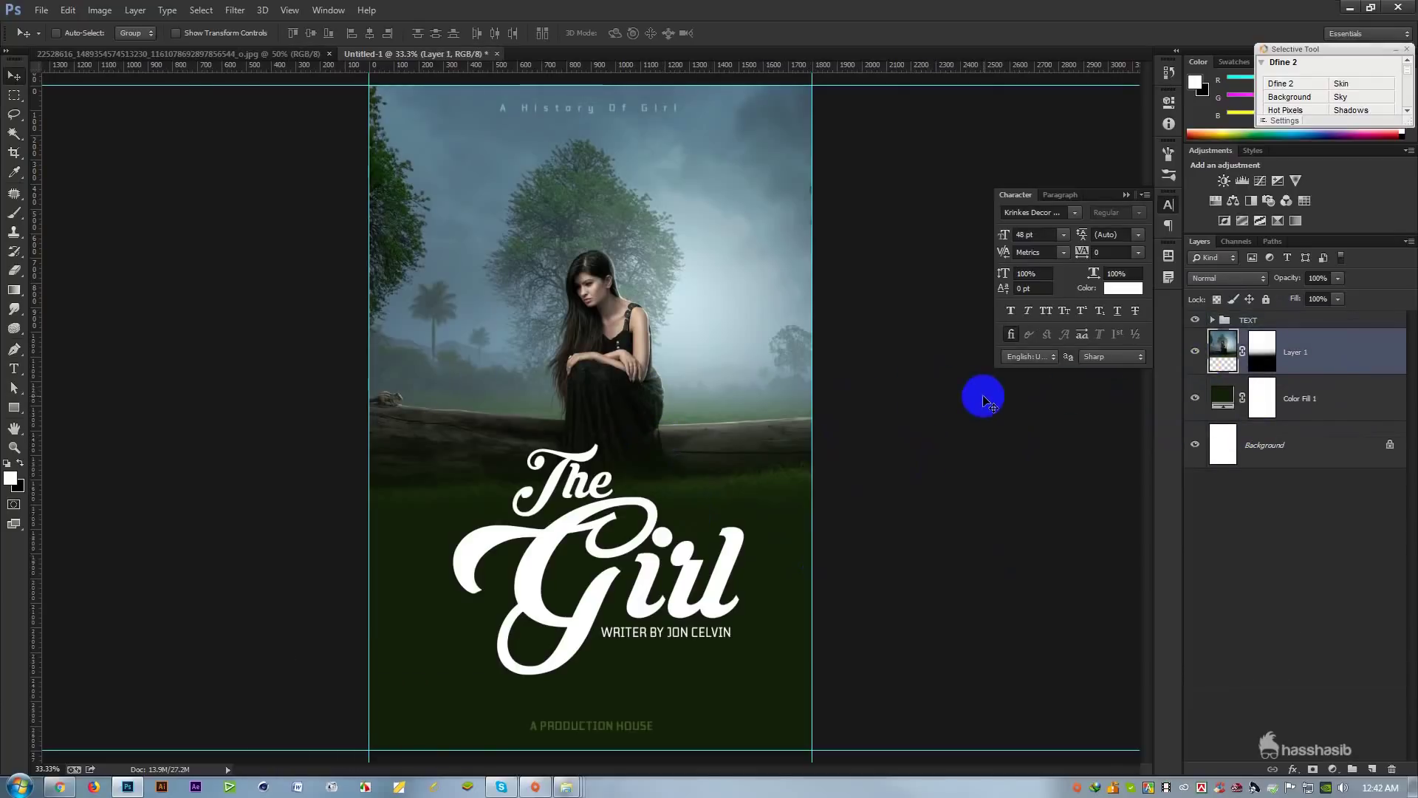
Step: Close the source photo and create a new white 1000 × 1001 px document at 72 pixels/inch
{"action": "left_click", "coordinate": [295, 54]}
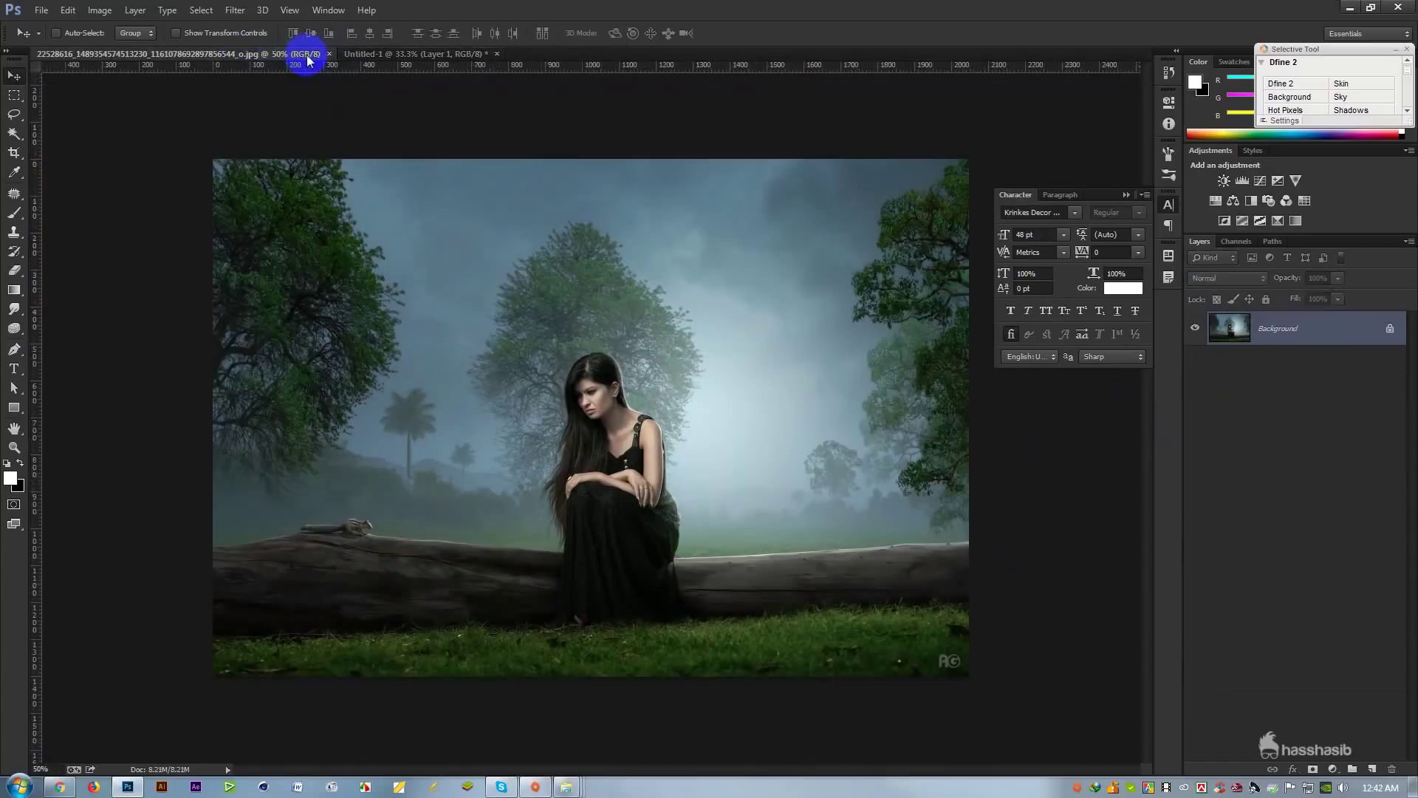
{"action": "left_click", "coordinate": [329, 54]}
{"action": "left_click", "coordinate": [41, 9]}
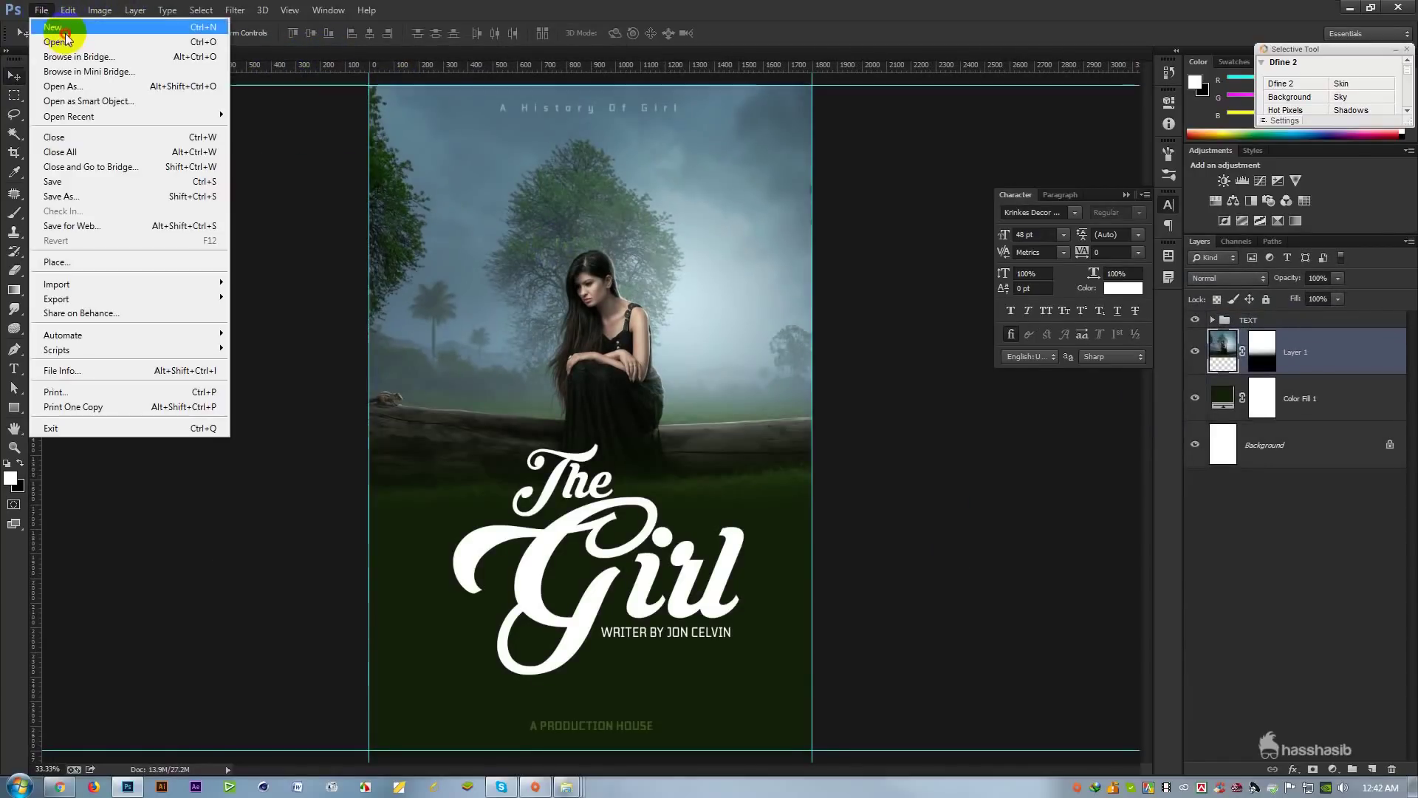
{"action": "left_click", "coordinate": [59, 31]}
{"action": "left_click", "coordinate": [584, 299]}
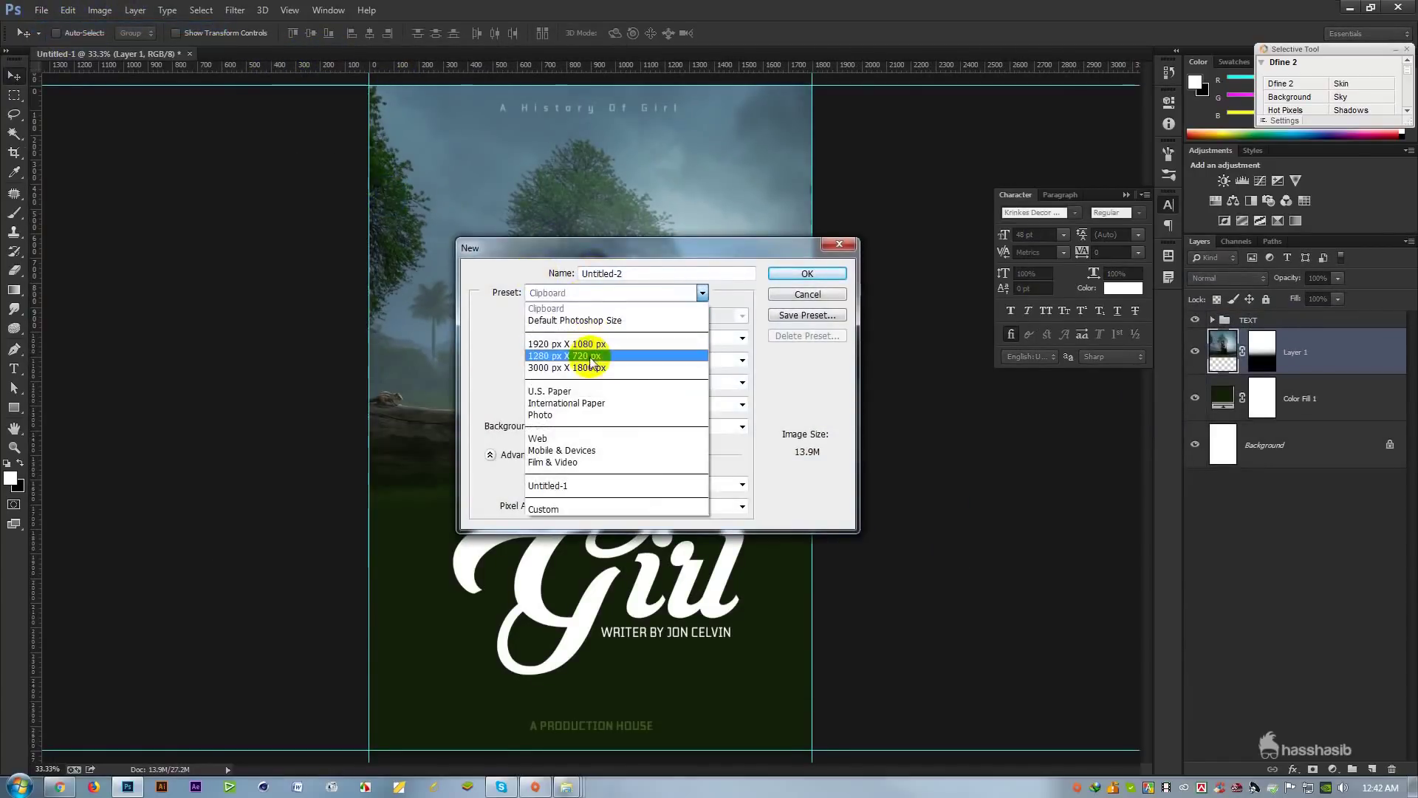
{"action": "left_click", "coordinate": [597, 353]}
{"action": "double_click", "coordinate": [646, 335]}
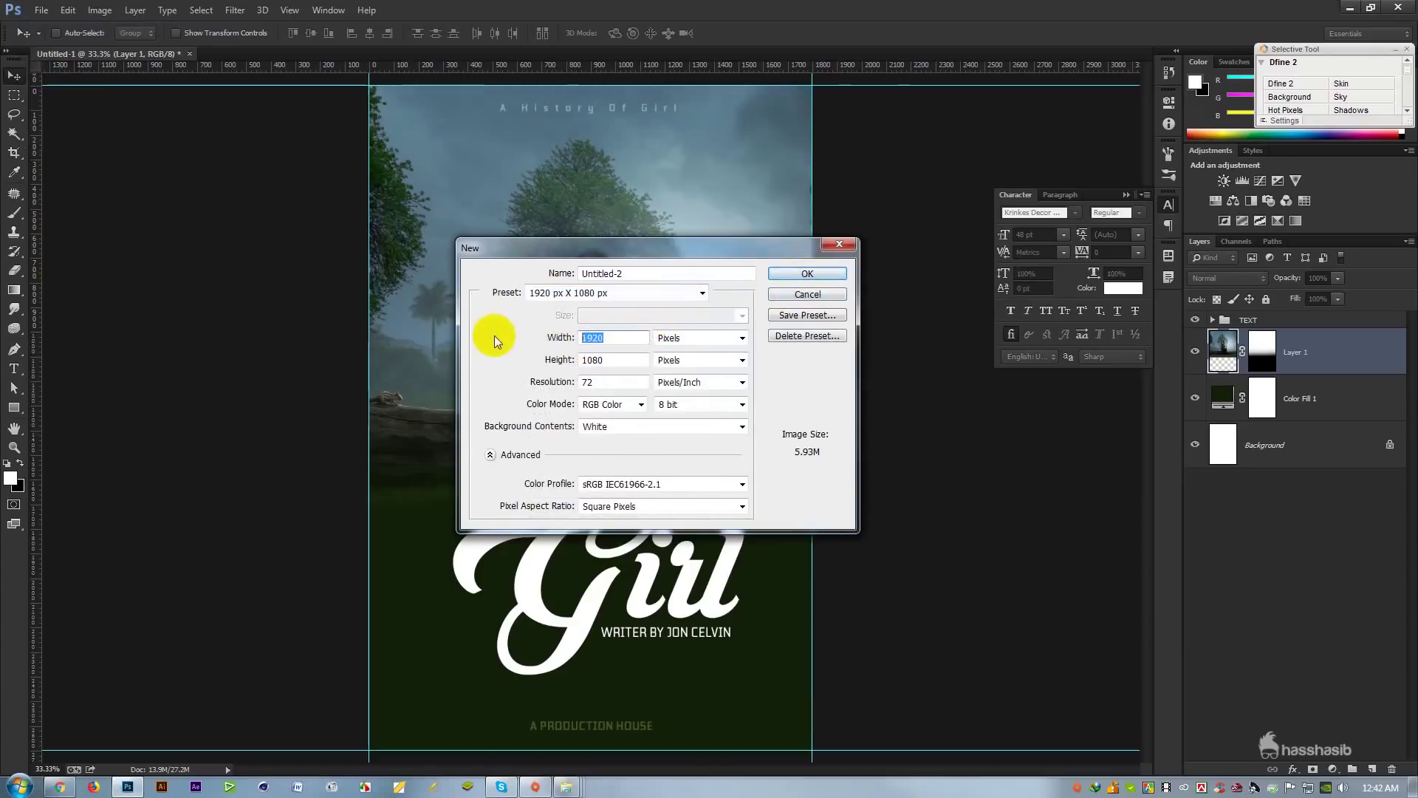
{"action": "type", "text": "1000"}
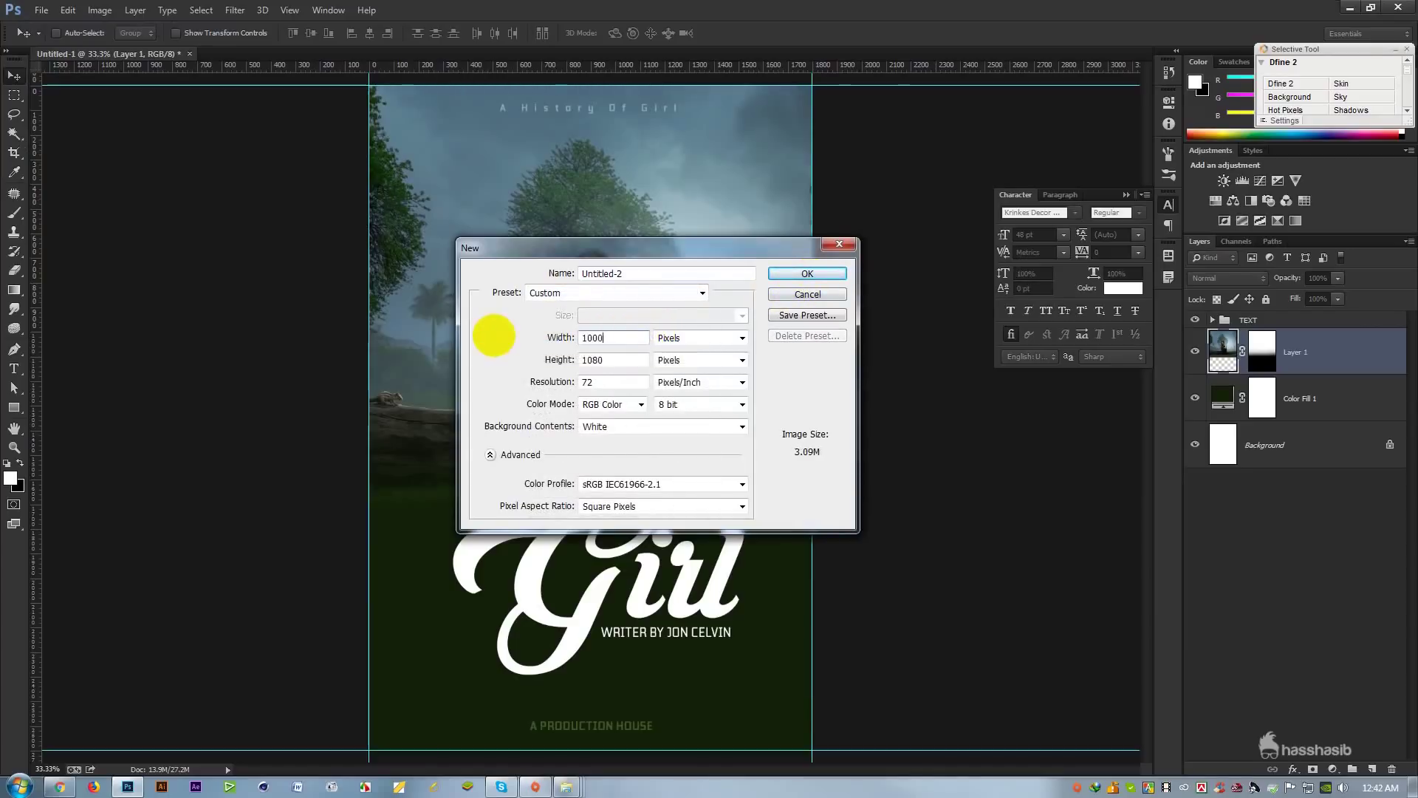
{"action": "double_click", "coordinate": [630, 358]}
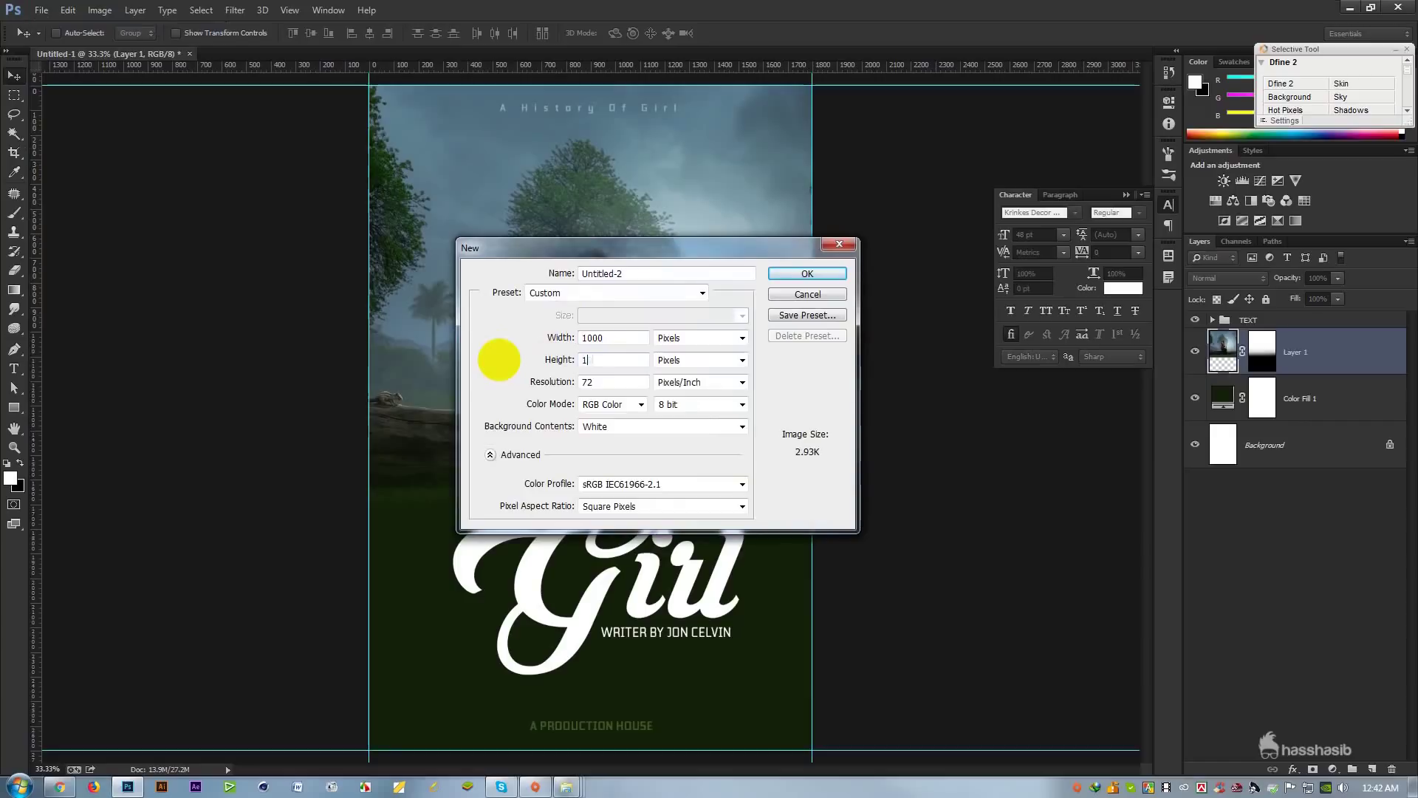
{"action": "type", "text": "1001"}
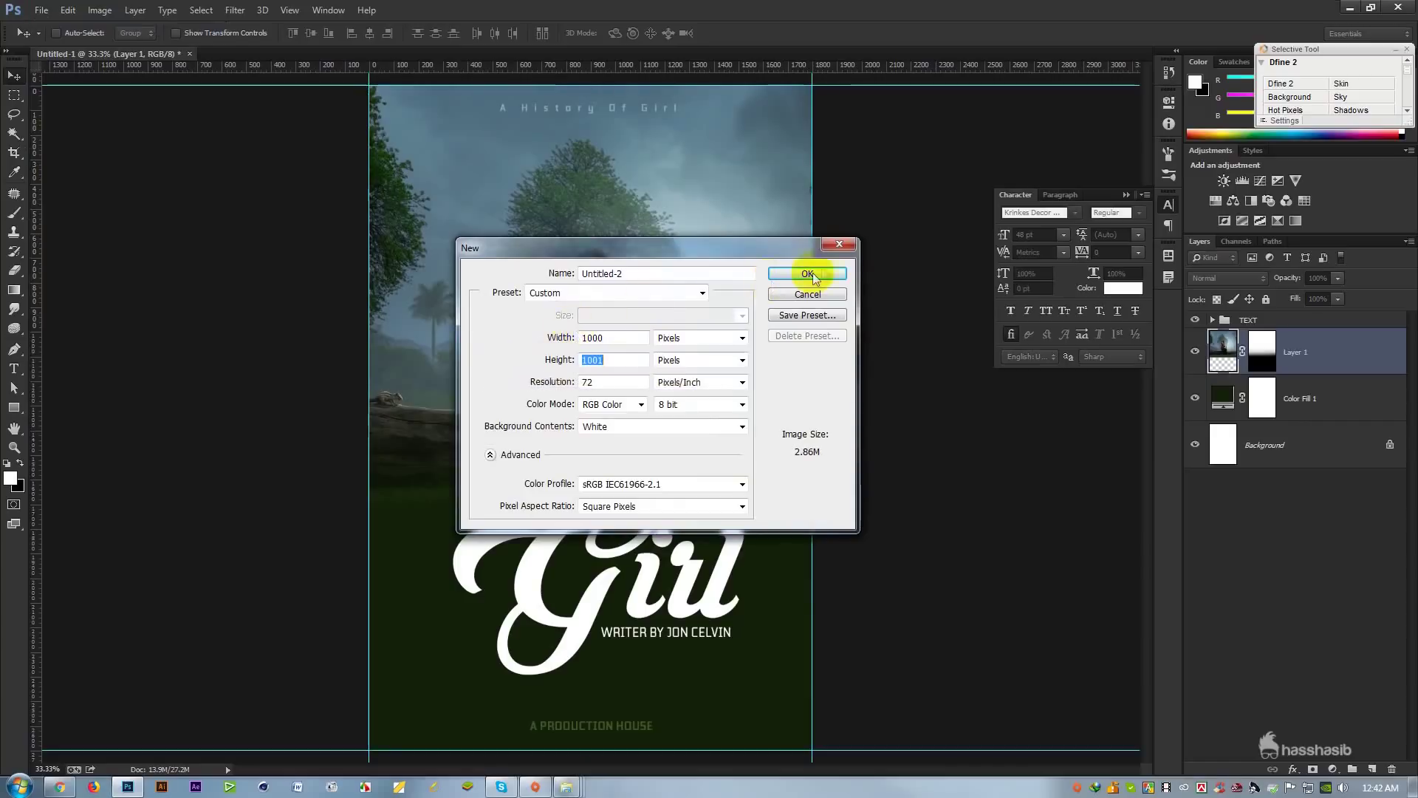
{"action": "left_click", "coordinate": [818, 273]}
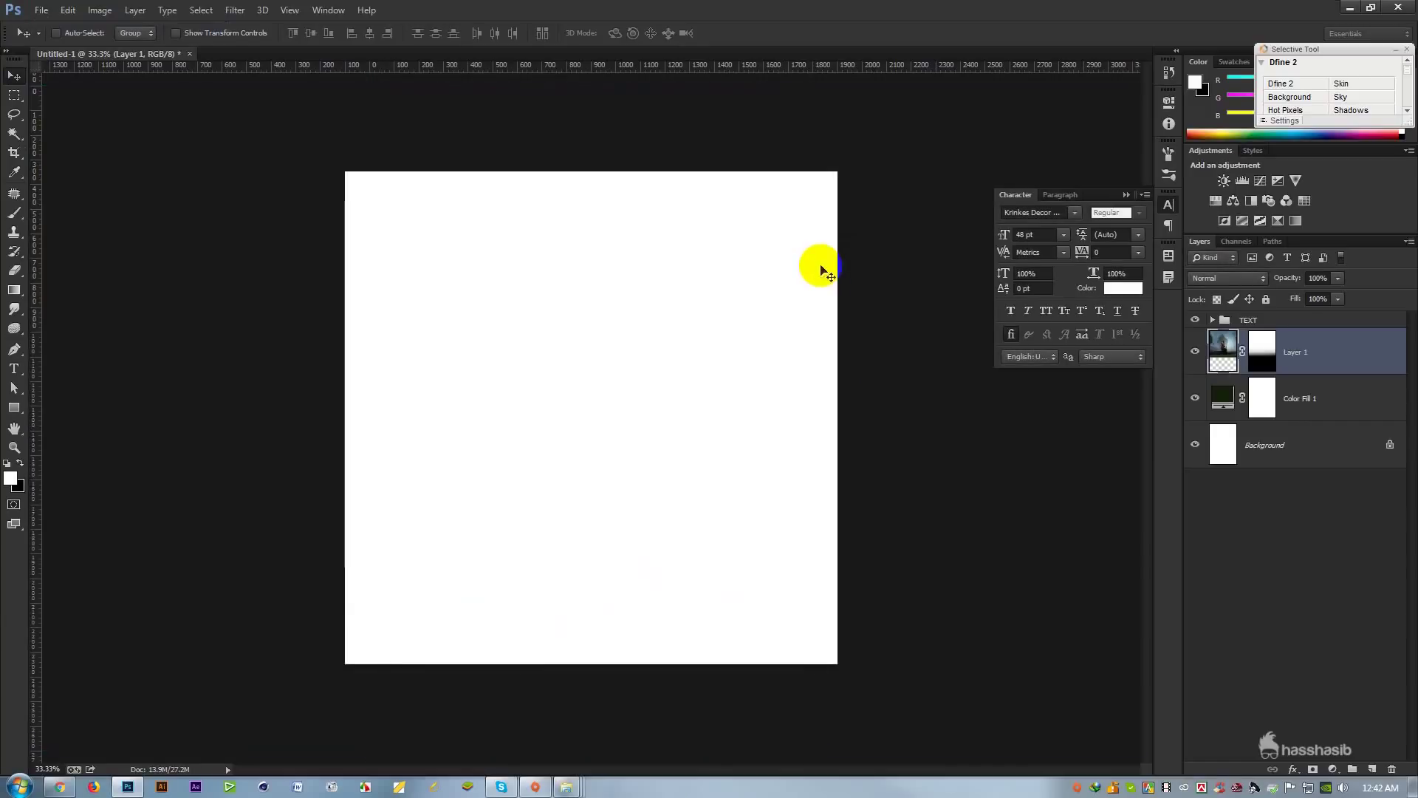
Step: Add an empty layer and choose the Brush tool with a hard round tip at 100% hardness
{"action": "left_click", "coordinate": [16, 409]}
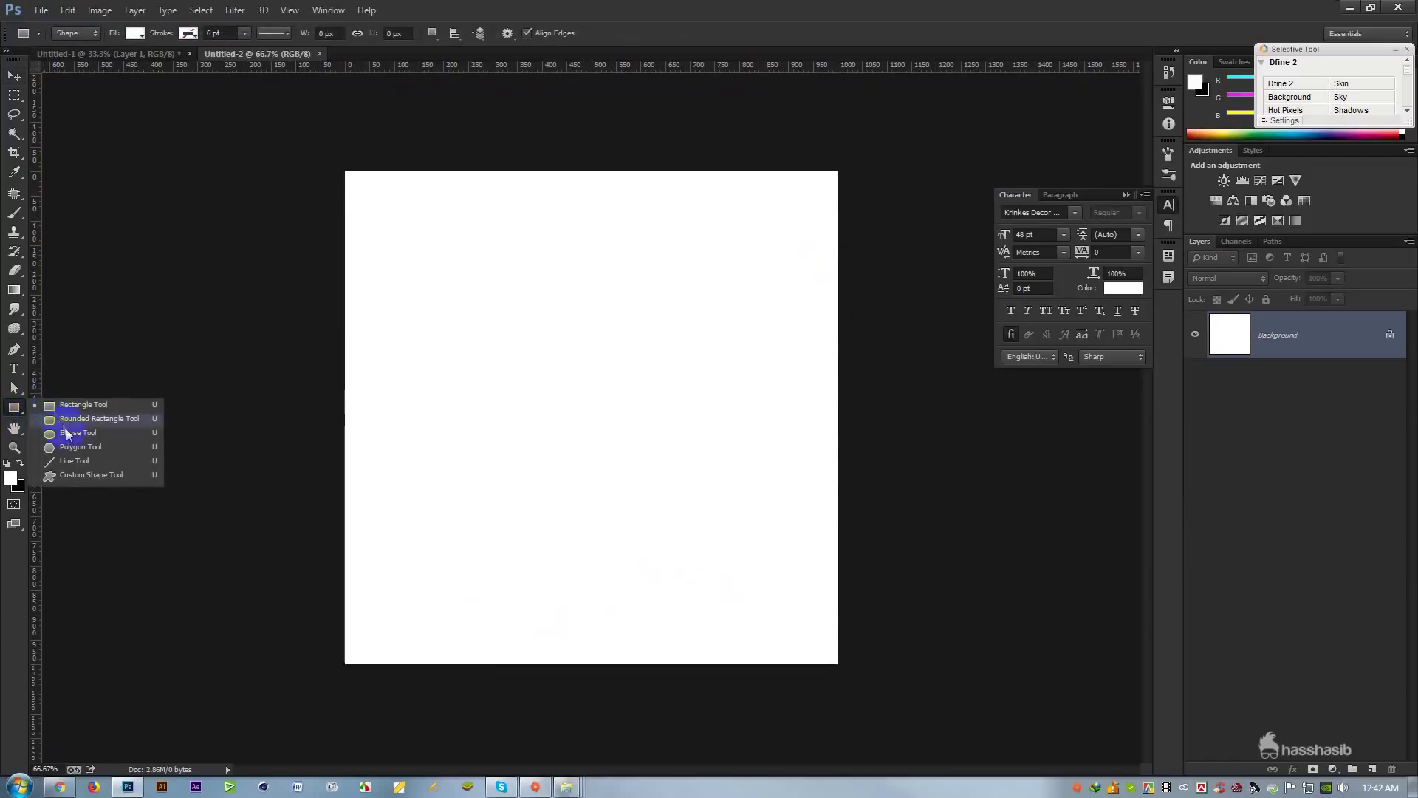
{"action": "left_click", "coordinate": [1371, 769]}
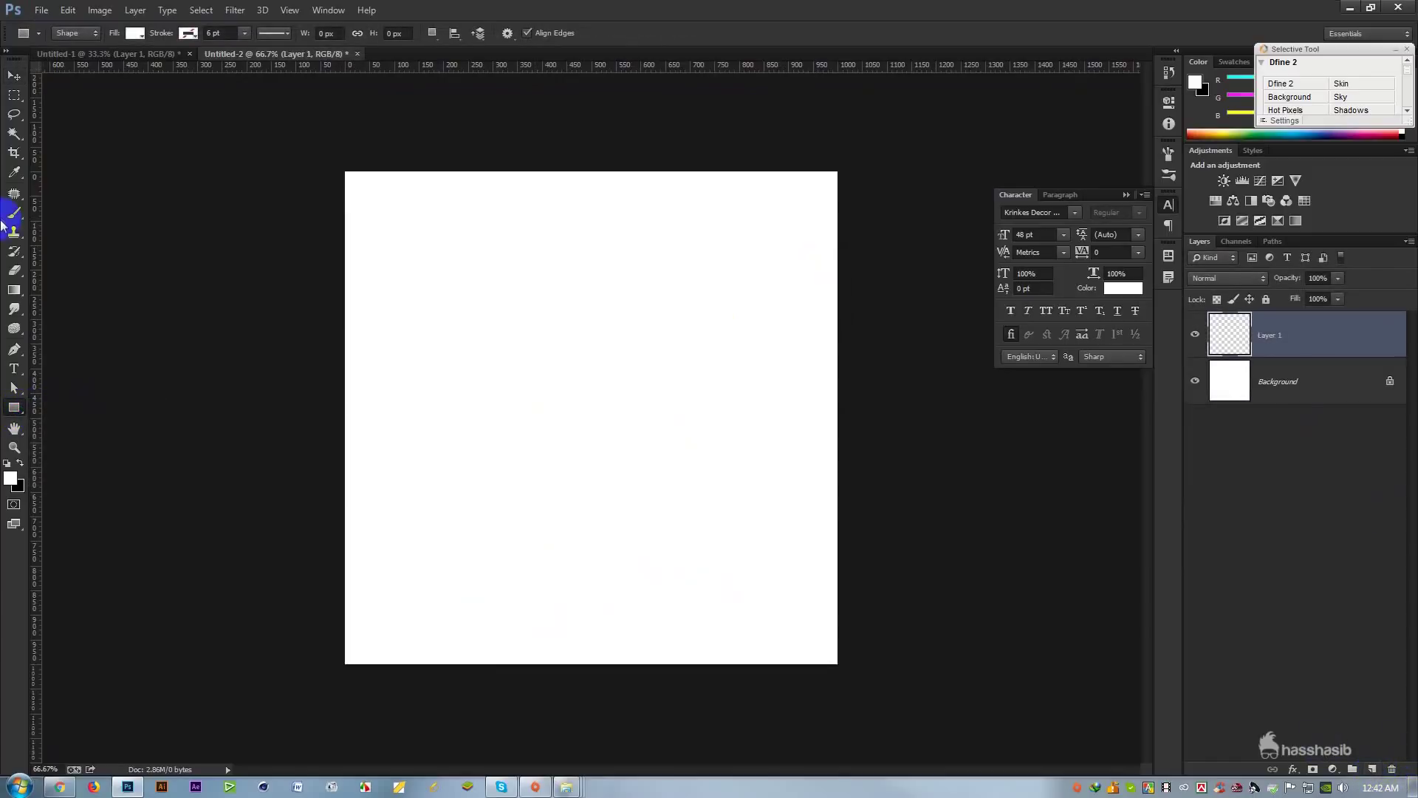
{"action": "left_click_drag", "start_coordinate": [9, 218], "coordinate": [62, 215]}
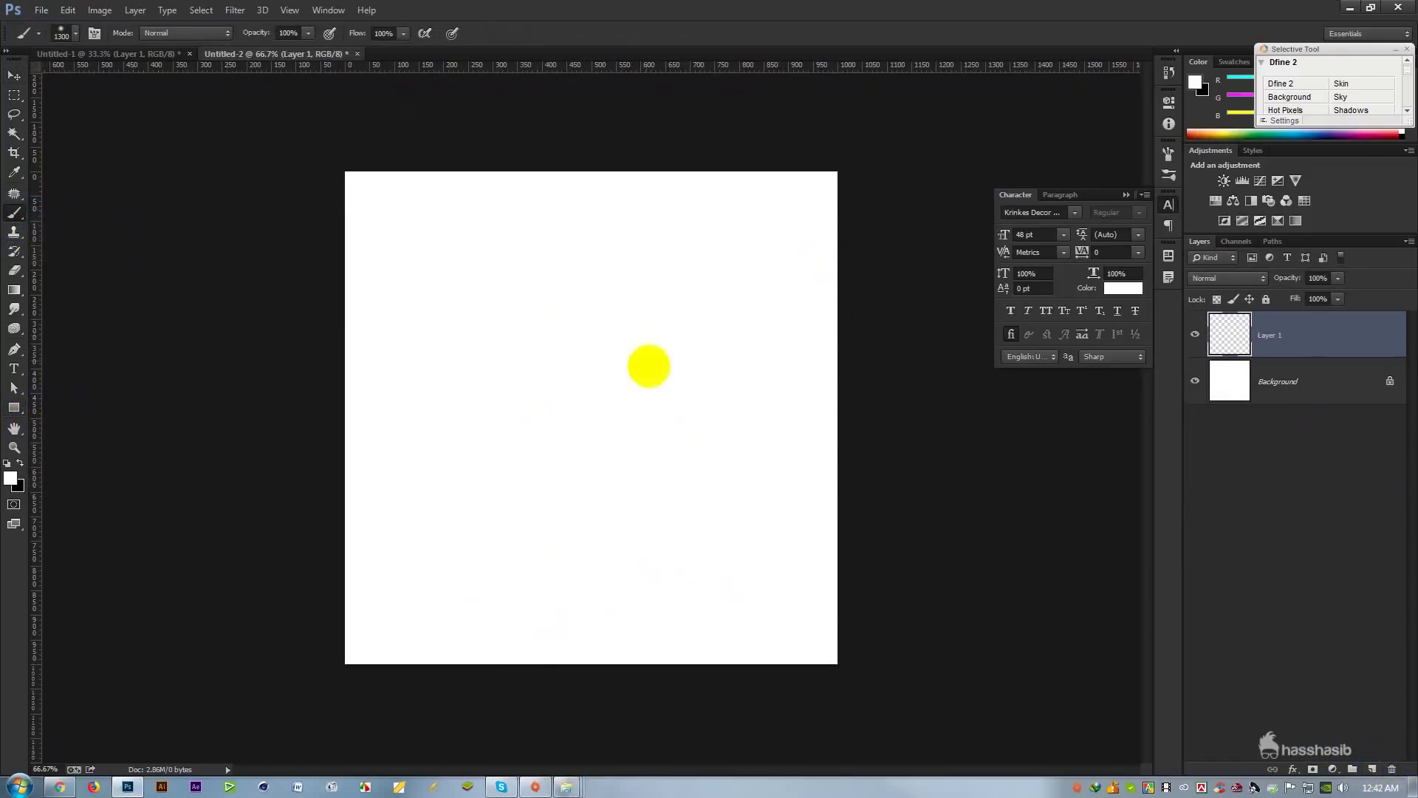
{"action": "right_click", "coordinate": [595, 407]}
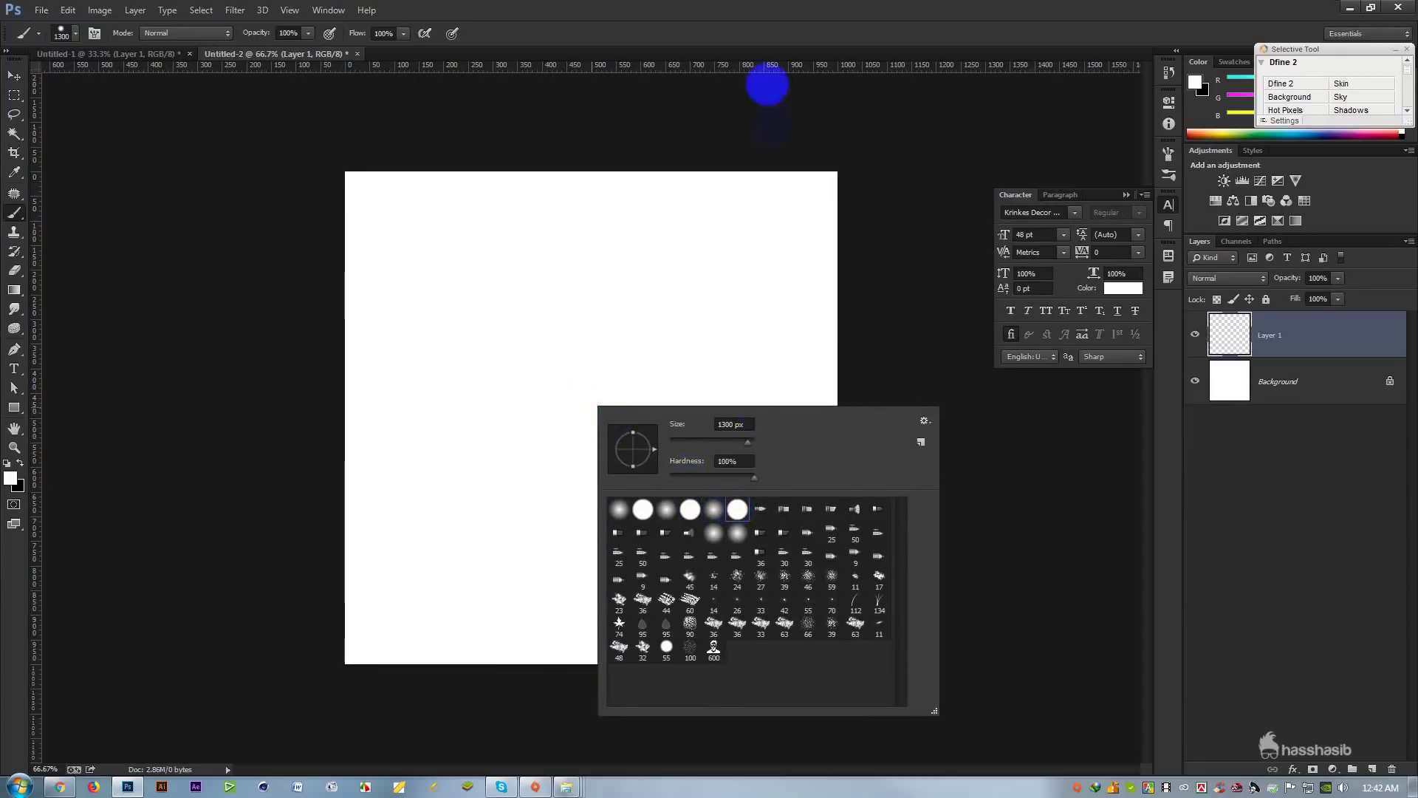
{"action": "left_click", "coordinate": [744, 23]}
Step: Reduce the brush to 800 px and stamp one black circle in the middle of the new layer
{"action": "key", "text": "bracketleft"}
{"action": "key", "text": "bracketleft"}
{"action": "key", "text": "bracketleft"}
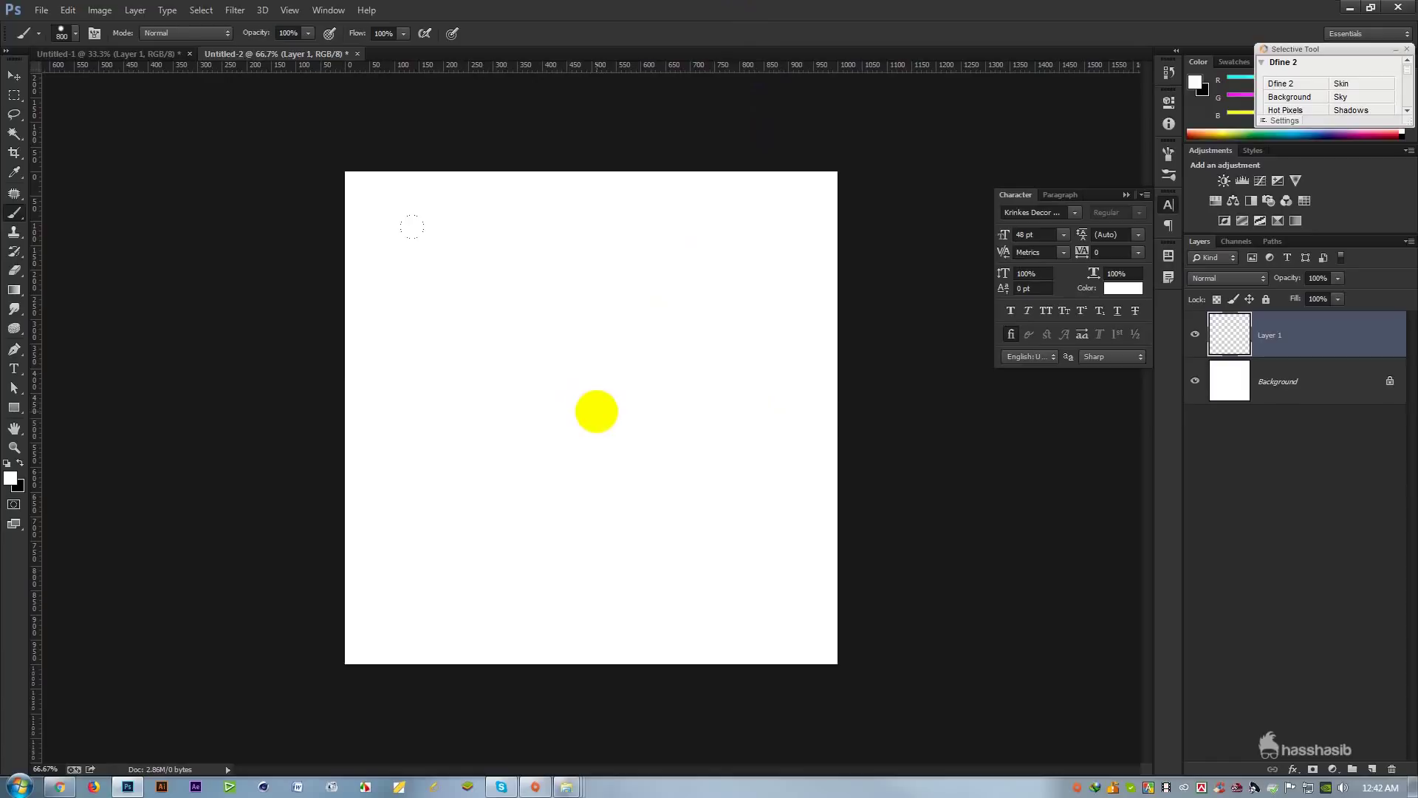
{"action": "left_click", "coordinate": [18, 464]}
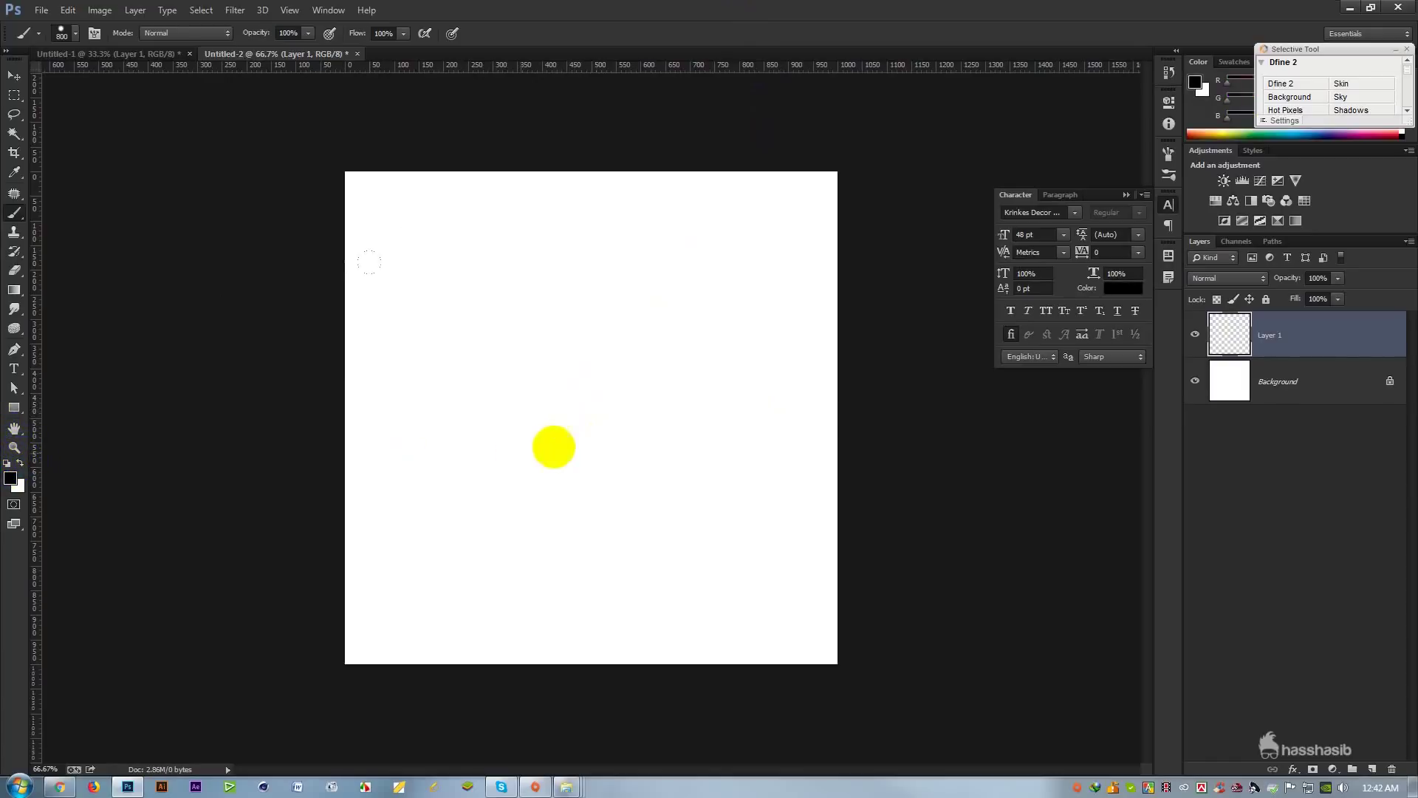
{"action": "left_click", "coordinate": [591, 416]}
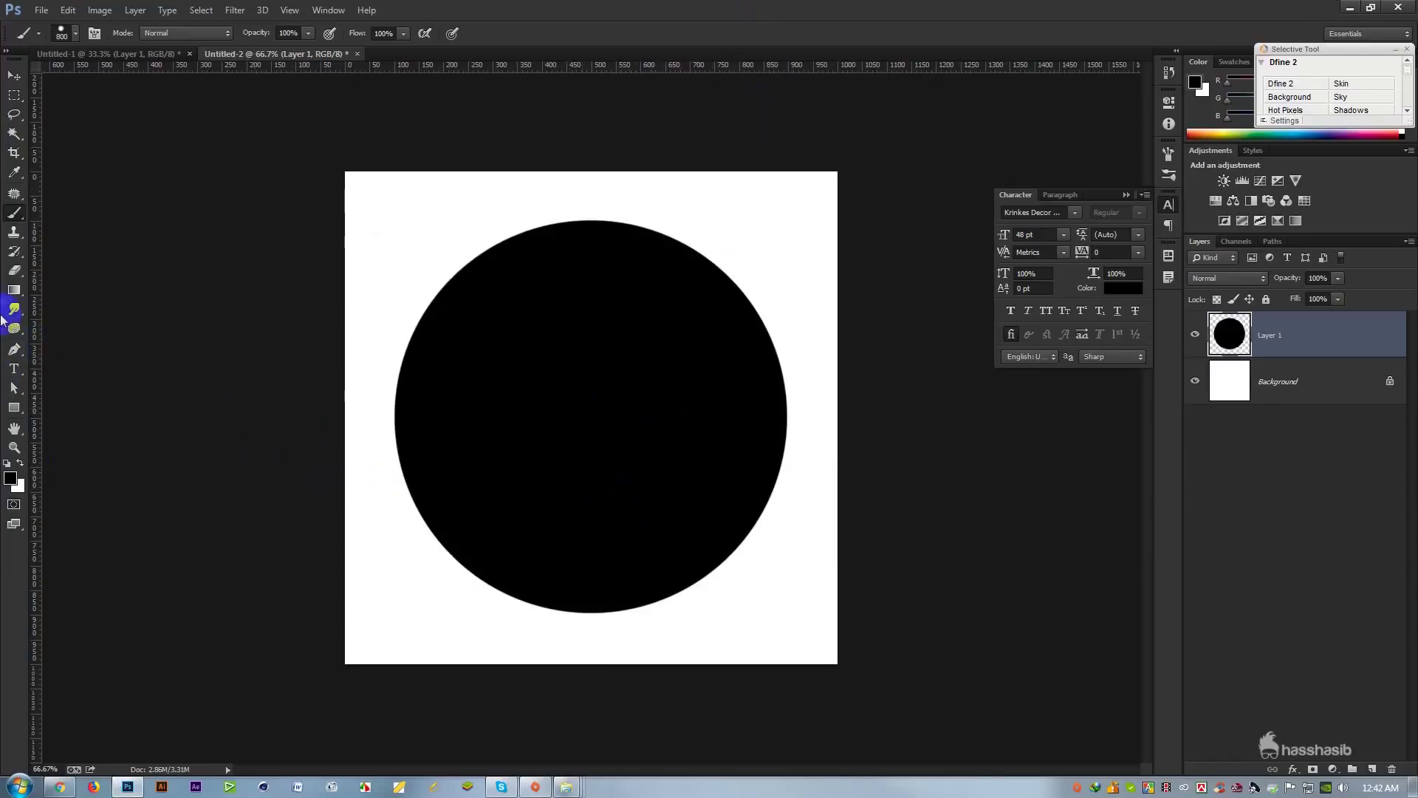
Step: Choose the Eraser tool with a soft round tip at 0% hardness and size it to 900 px
{"action": "right_click", "coordinate": [15, 273]}
{"action": "left_click", "coordinate": [89, 274]}
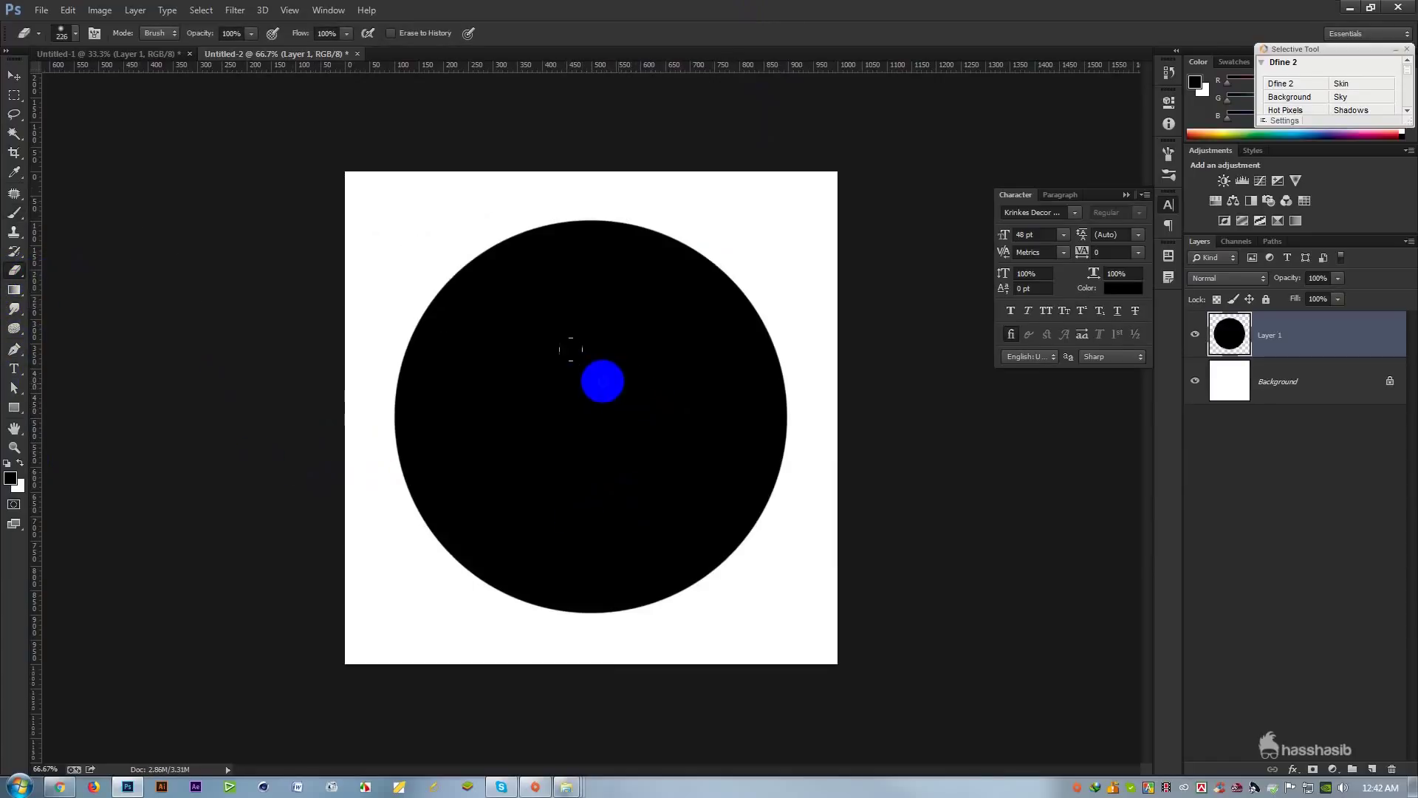
{"action": "right_click", "coordinate": [608, 380]}
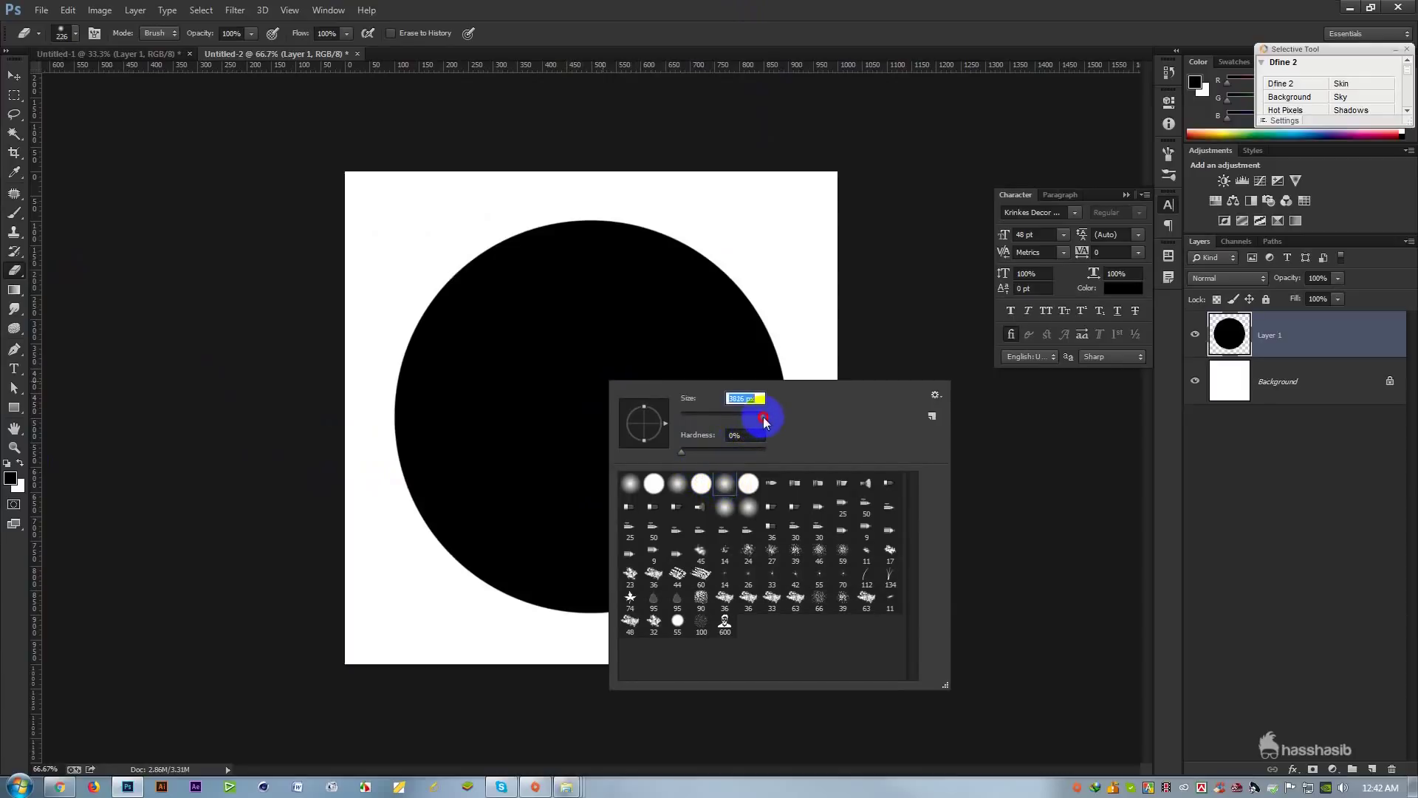
{"action": "left_click", "coordinate": [810, 5]}
{"action": "key", "text": "bracketleft"}
{"action": "key", "text": "bracketleft"}
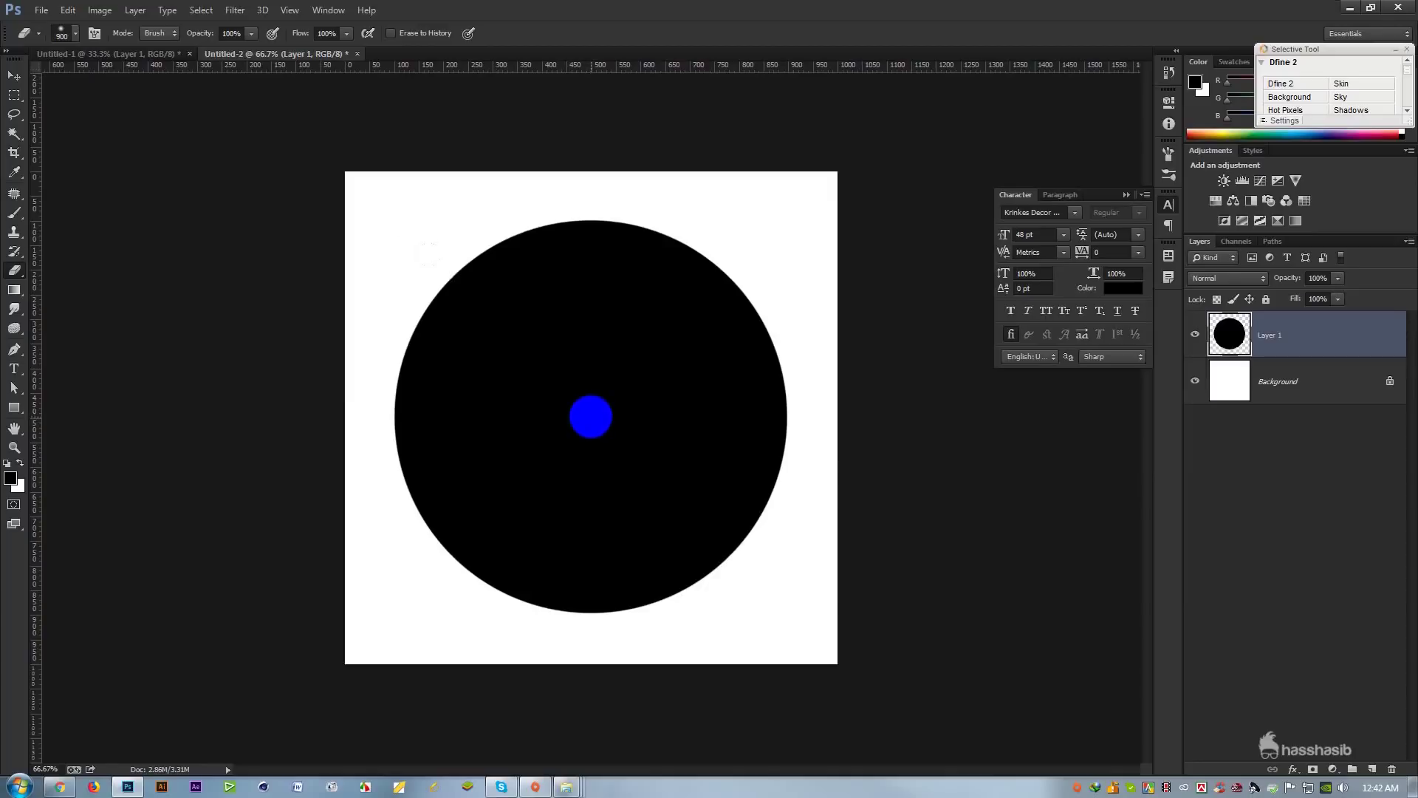
Step: Erase the middle of the black circle with repeated centred dabs so only soft grey shading remains around its rim
{"action": "left_click", "coordinate": [590, 417]}
{"action": "left_click", "coordinate": [591, 417]}
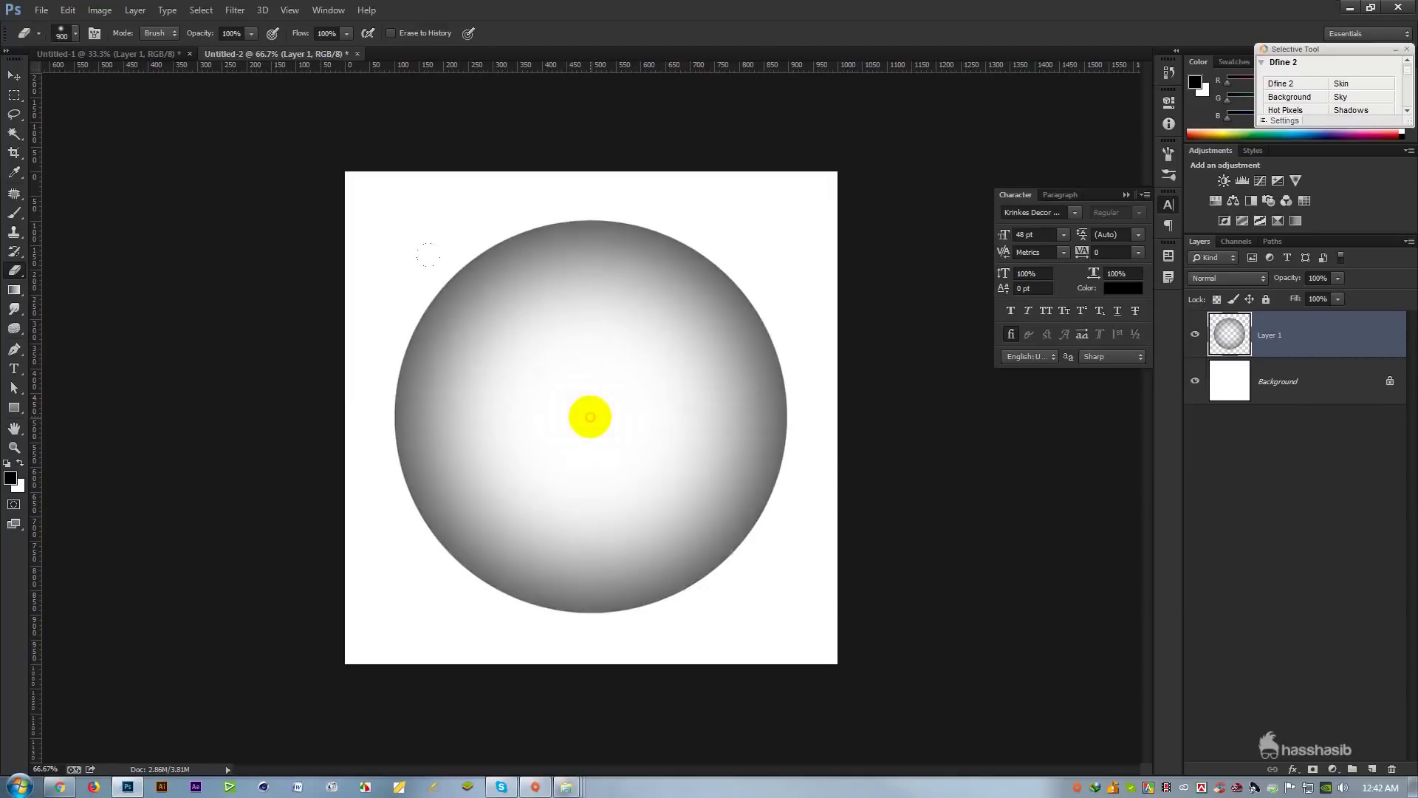
{"action": "left_click", "coordinate": [591, 418]}
{"action": "left_click", "coordinate": [591, 417]}
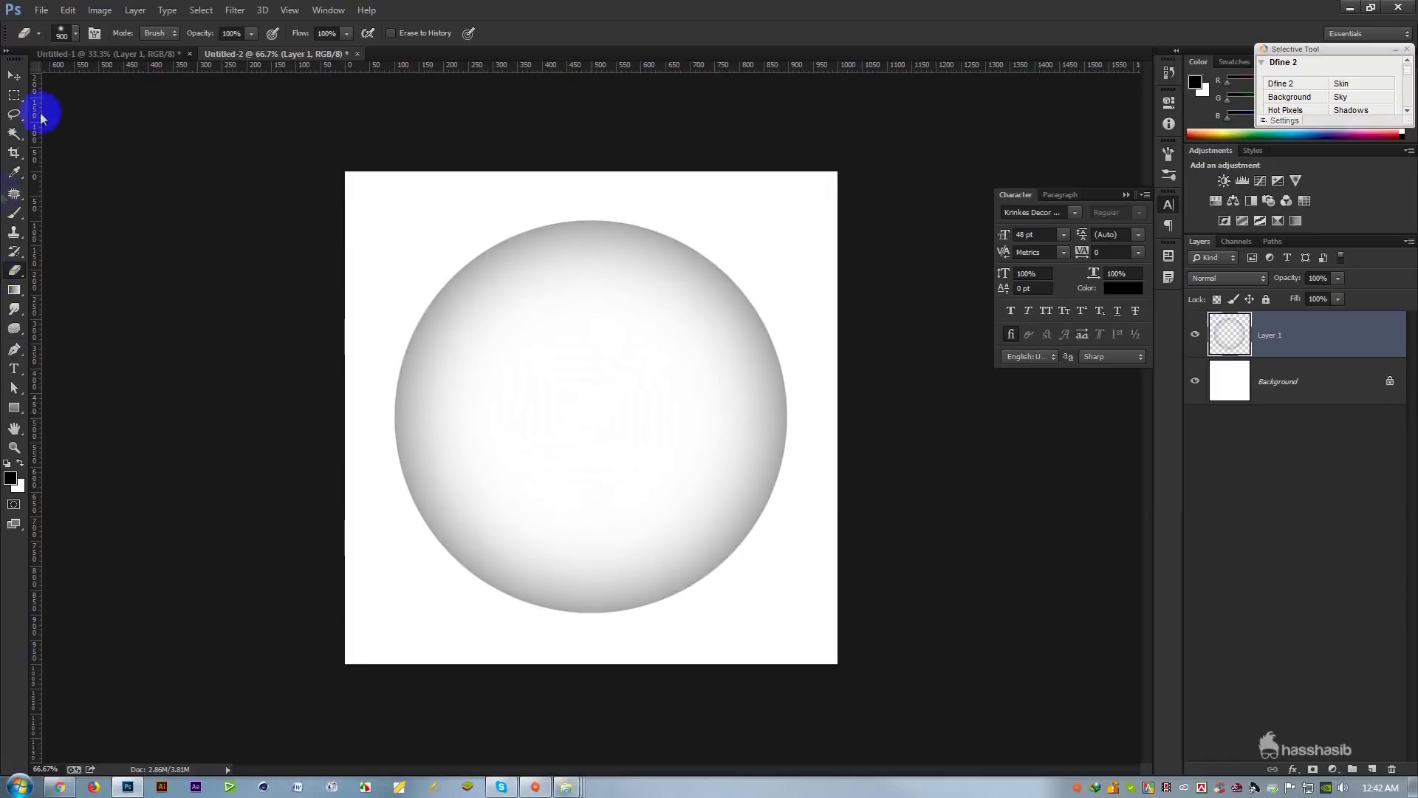
Step: Move the shaded sphere slightly right and up on the canvas, checking it with the background layer hidden
{"action": "left_click", "coordinate": [13, 75]}
{"action": "left_click_drag", "start_coordinate": [647, 420], "coordinate": [709, 424]}
{"action": "left_click", "coordinate": [1193, 382]}
{"action": "left_click", "coordinate": [1193, 382]}
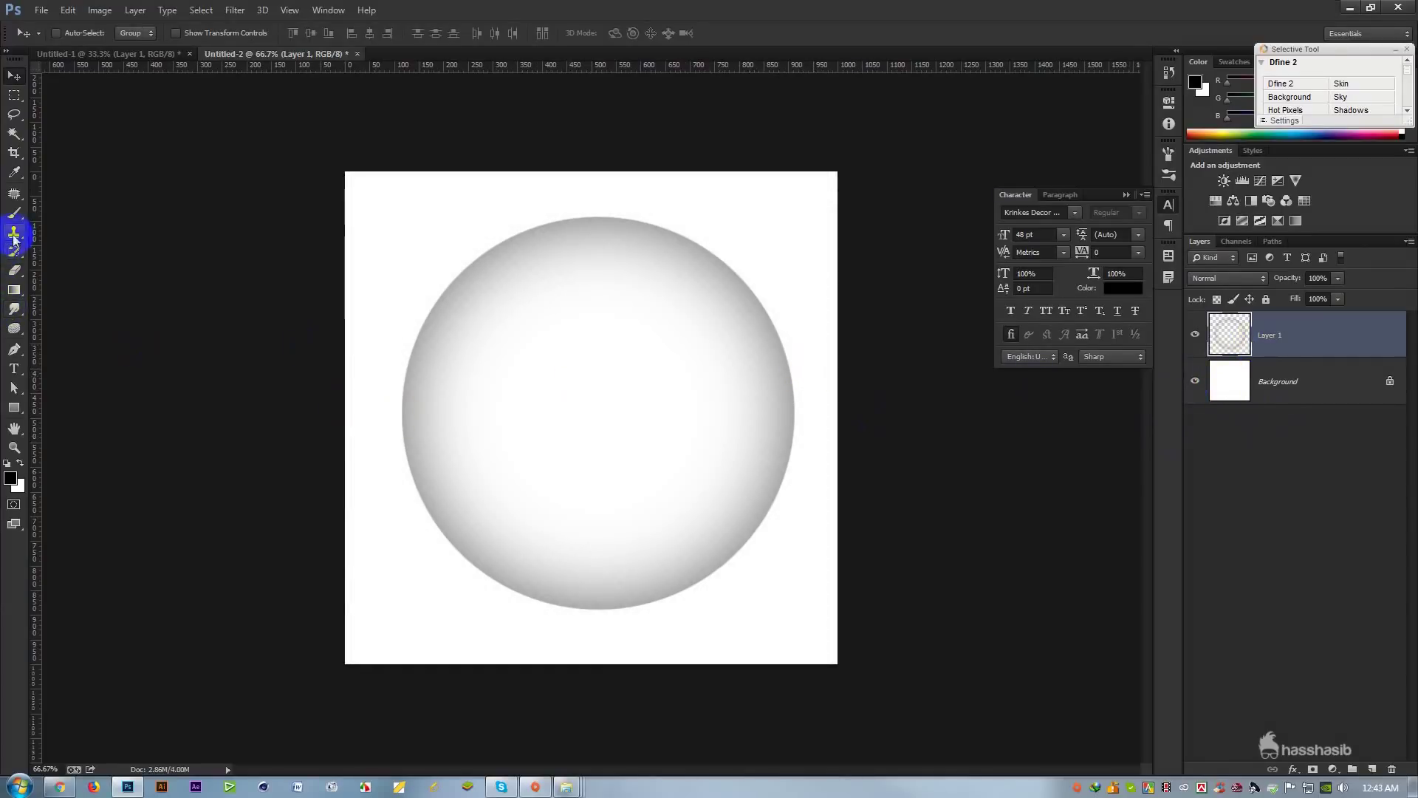
Step: Add an empty layer and stamp one soft black 250 px spot in the upper part of the sphere
{"action": "left_click", "coordinate": [1376, 768]}
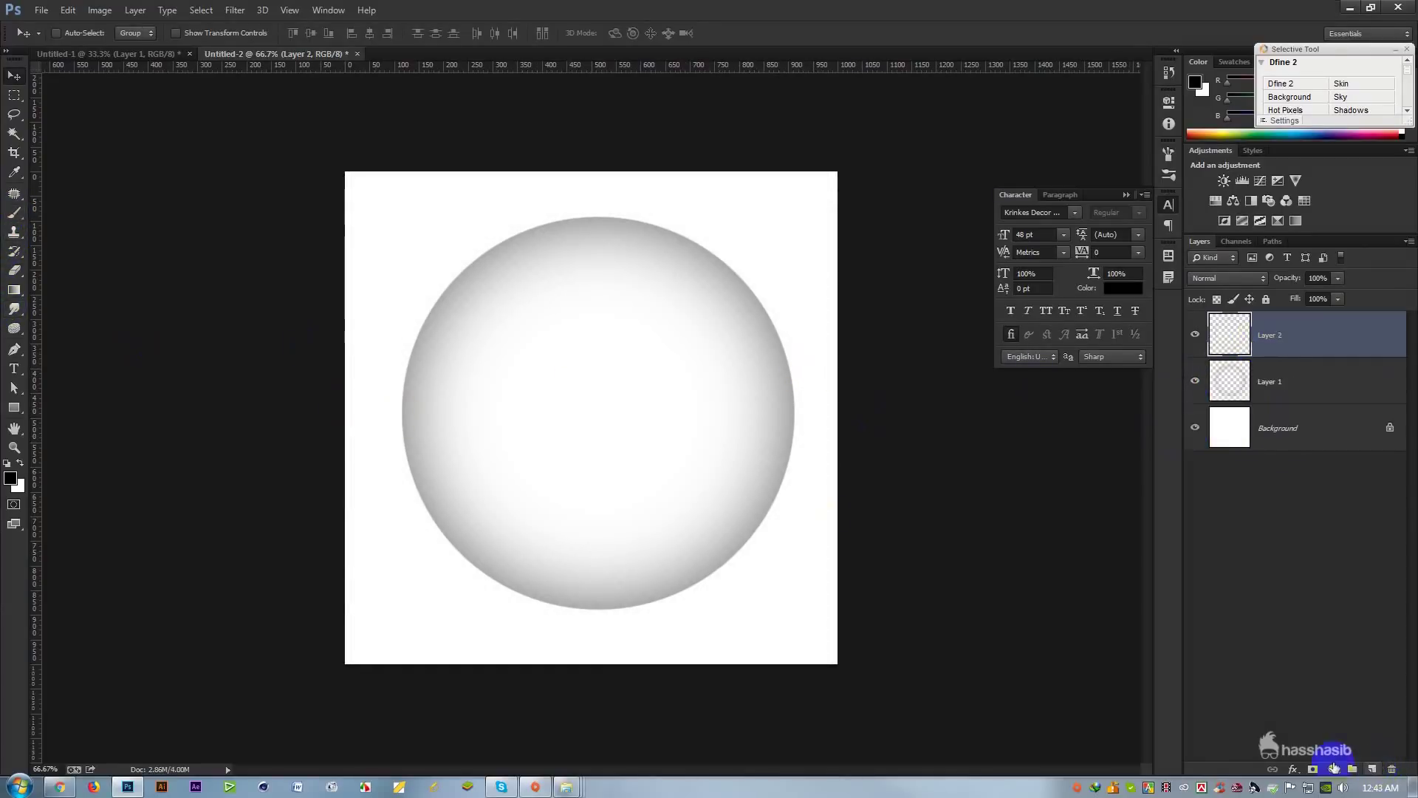
{"action": "left_click", "coordinate": [11, 209]}
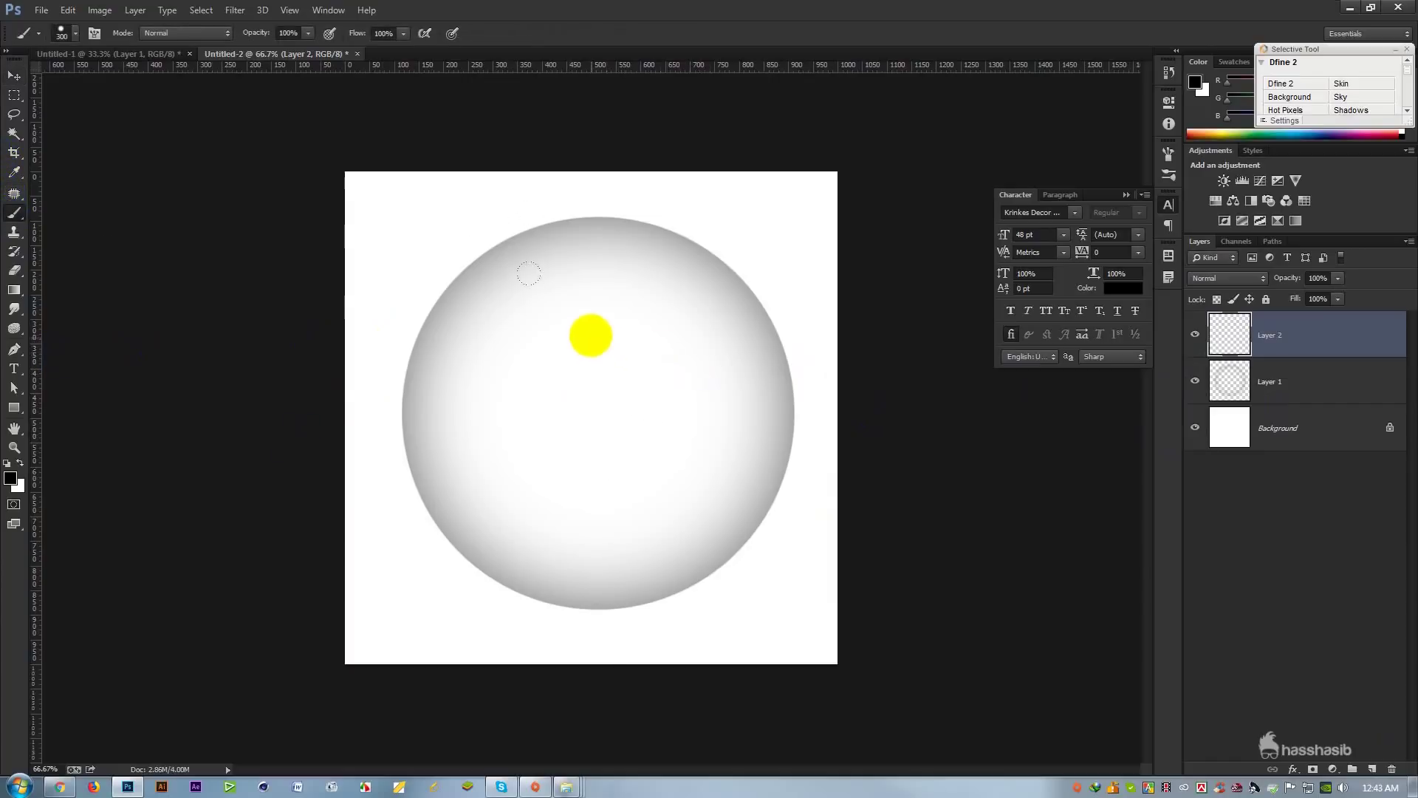
{"action": "left_click", "coordinate": [593, 321]}
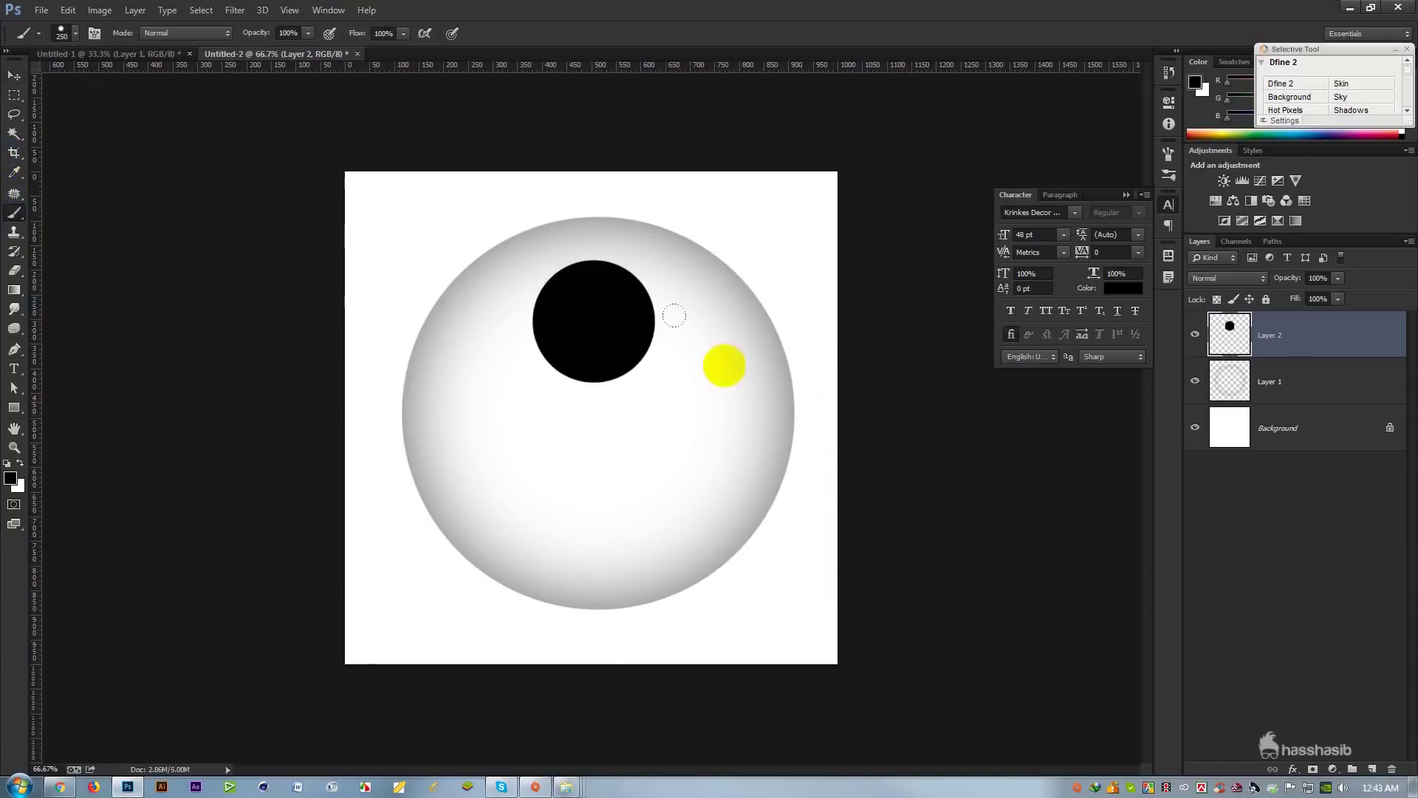
{"action": "key", "text": "ctrl+z"}
{"action": "right_click", "coordinate": [712, 363], "text": "ctrl"}
{"action": "right_click", "coordinate": [575, 306]}
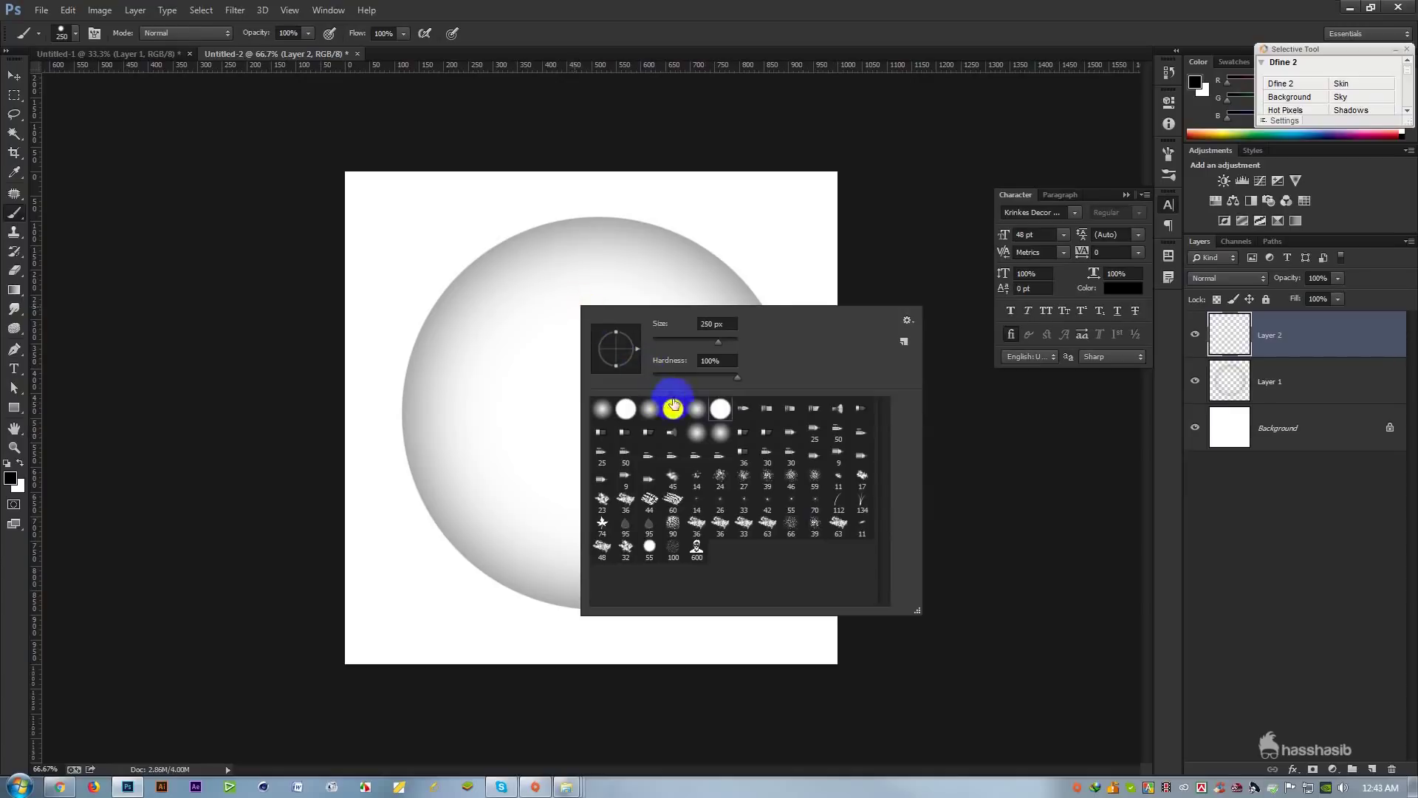
{"action": "left_click", "coordinate": [822, 6]}
{"action": "left_click", "coordinate": [602, 308]}
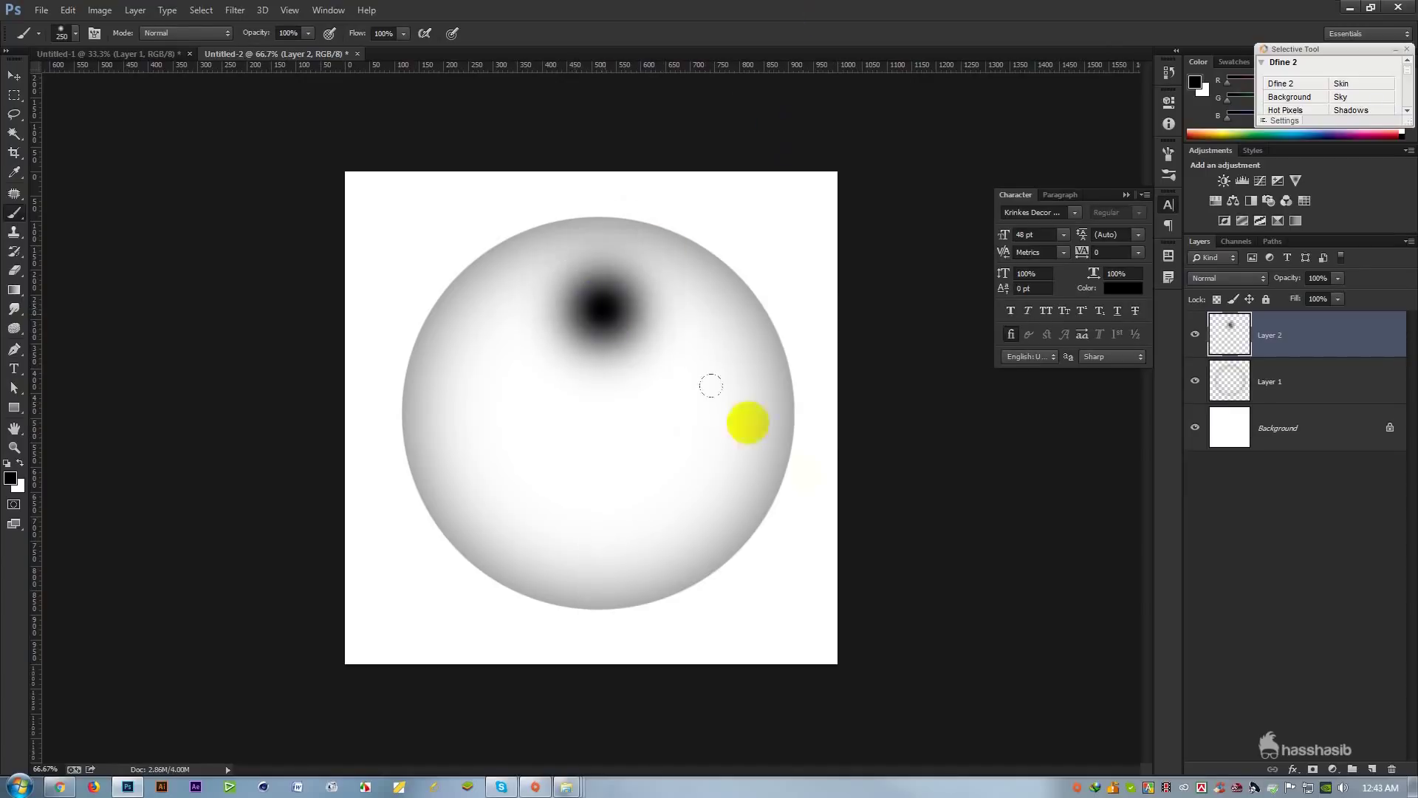
Step: Stretch the soft spot to about 218% width and warp it into an arched shadow just inside the sphere's top edge
{"action": "key", "text": "ctrl+t"}
{"action": "left_click_drag", "start_coordinate": [697, 307], "coordinate": [813, 339]}
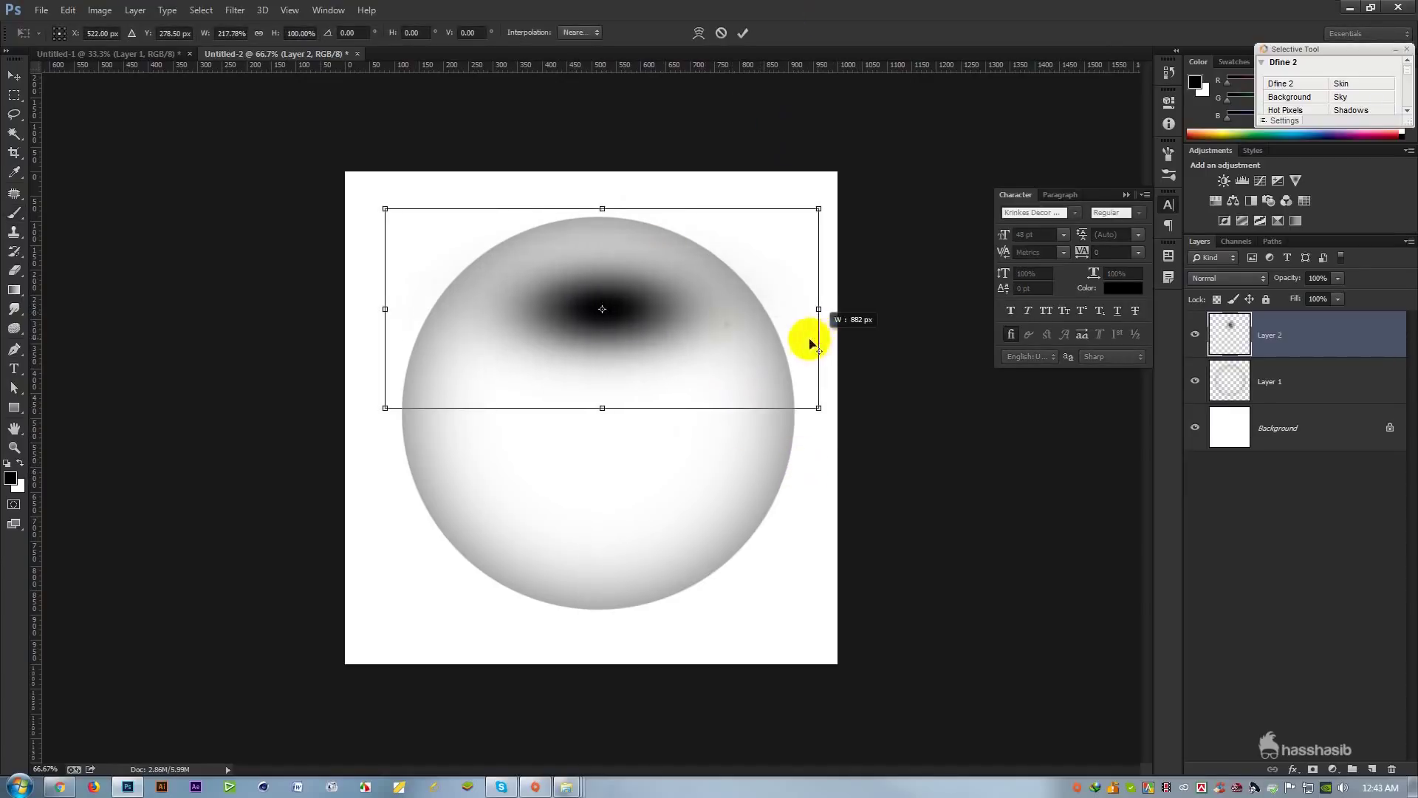
{"action": "right_click", "coordinate": [720, 320]}
{"action": "left_click", "coordinate": [753, 433]}
{"action": "mouse_move", "coordinate": [602, 304]}
{"action": "left_mouse_down"}
{"action": "mouse_move", "coordinate": [595, 276]}
{"action": "mouse_move", "coordinate": [601, 339]}
{"action": "mouse_move", "coordinate": [608, 307]}
{"action": "left_mouse_up"}
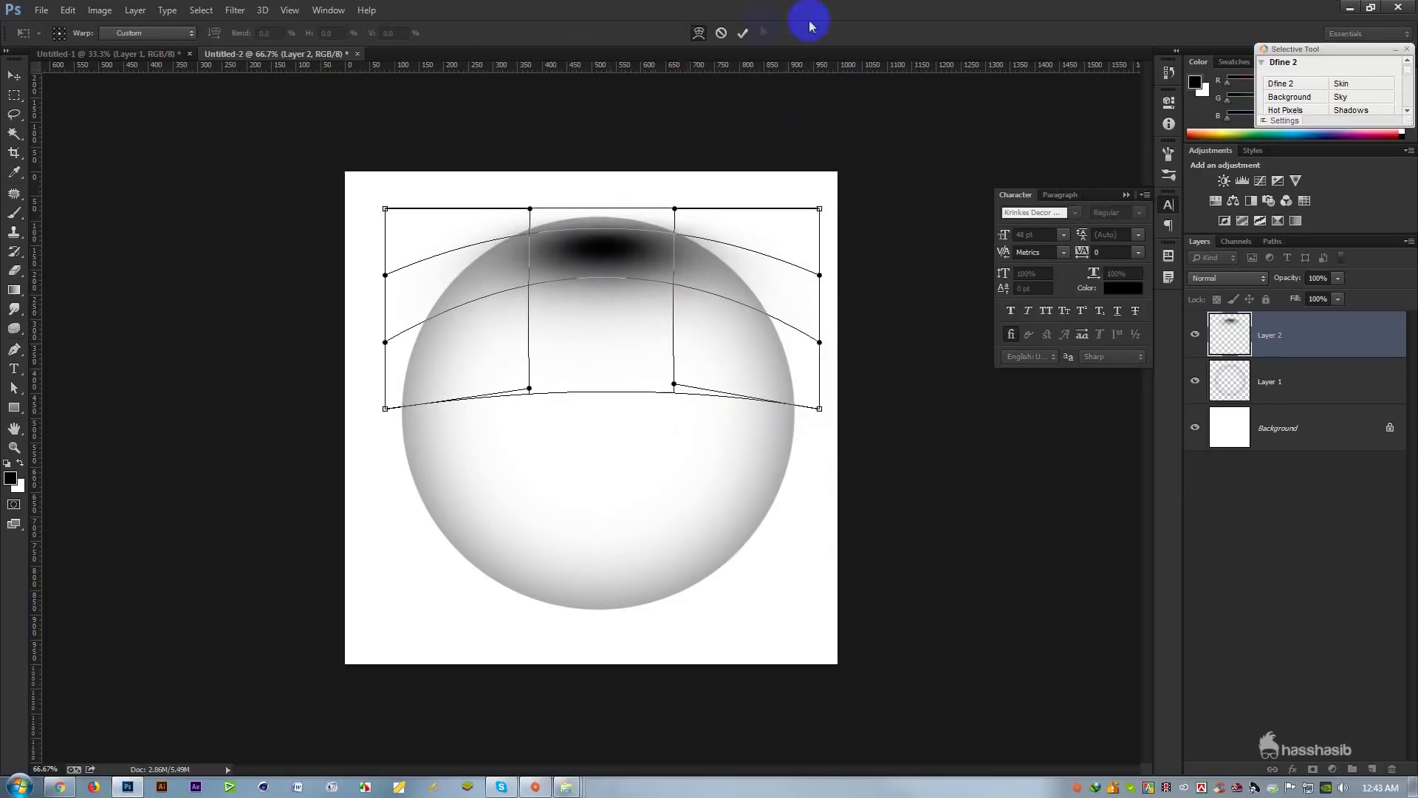
{"action": "left_click", "coordinate": [744, 33]}
{"action": "key", "text": "b"}
{"action": "left_click", "coordinate": [13, 77]}
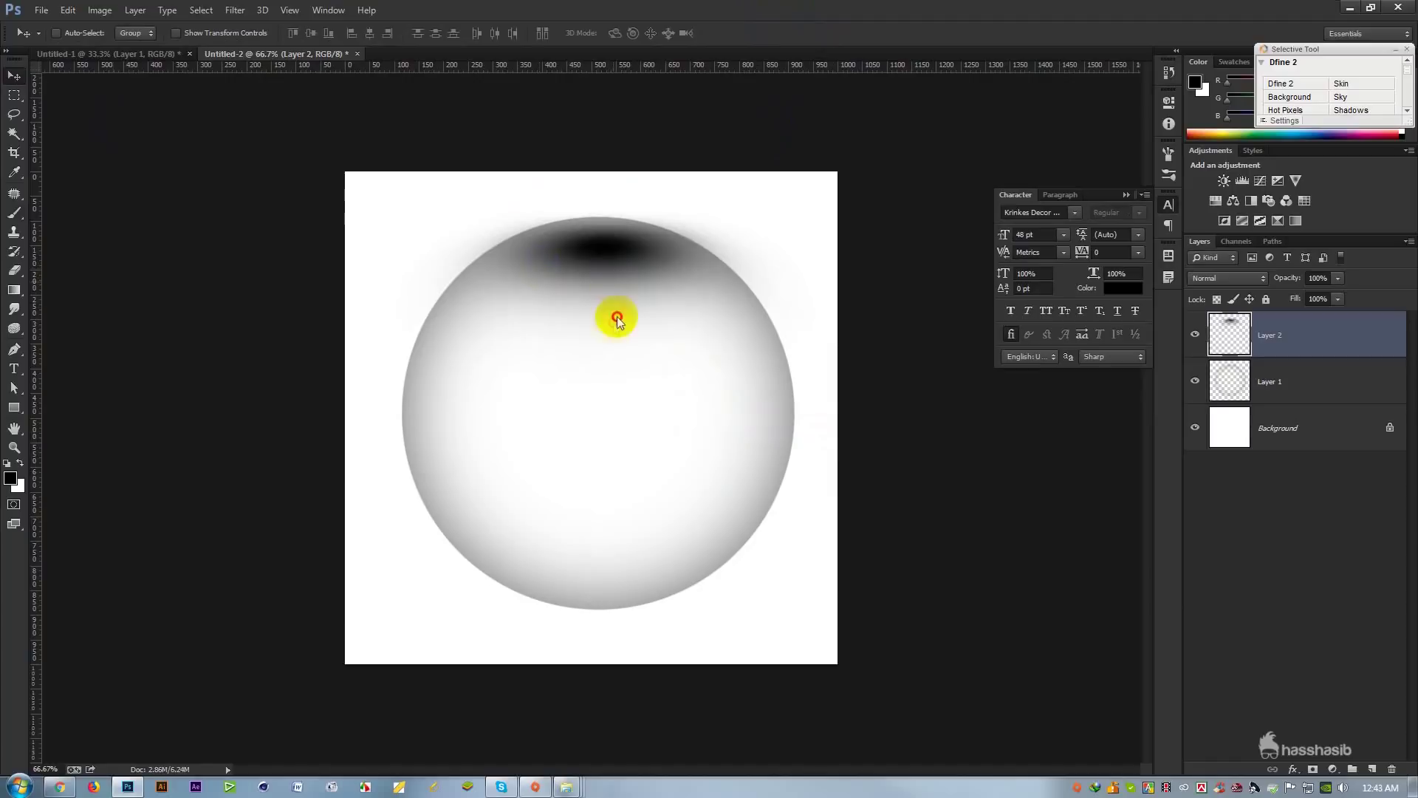
{"action": "mouse_move", "coordinate": [629, 302]}
{"action": "left_mouse_down"}
{"action": "mouse_move", "coordinate": [620, 341]}
{"action": "mouse_move", "coordinate": [625, 330]}
{"action": "left_mouse_up"}
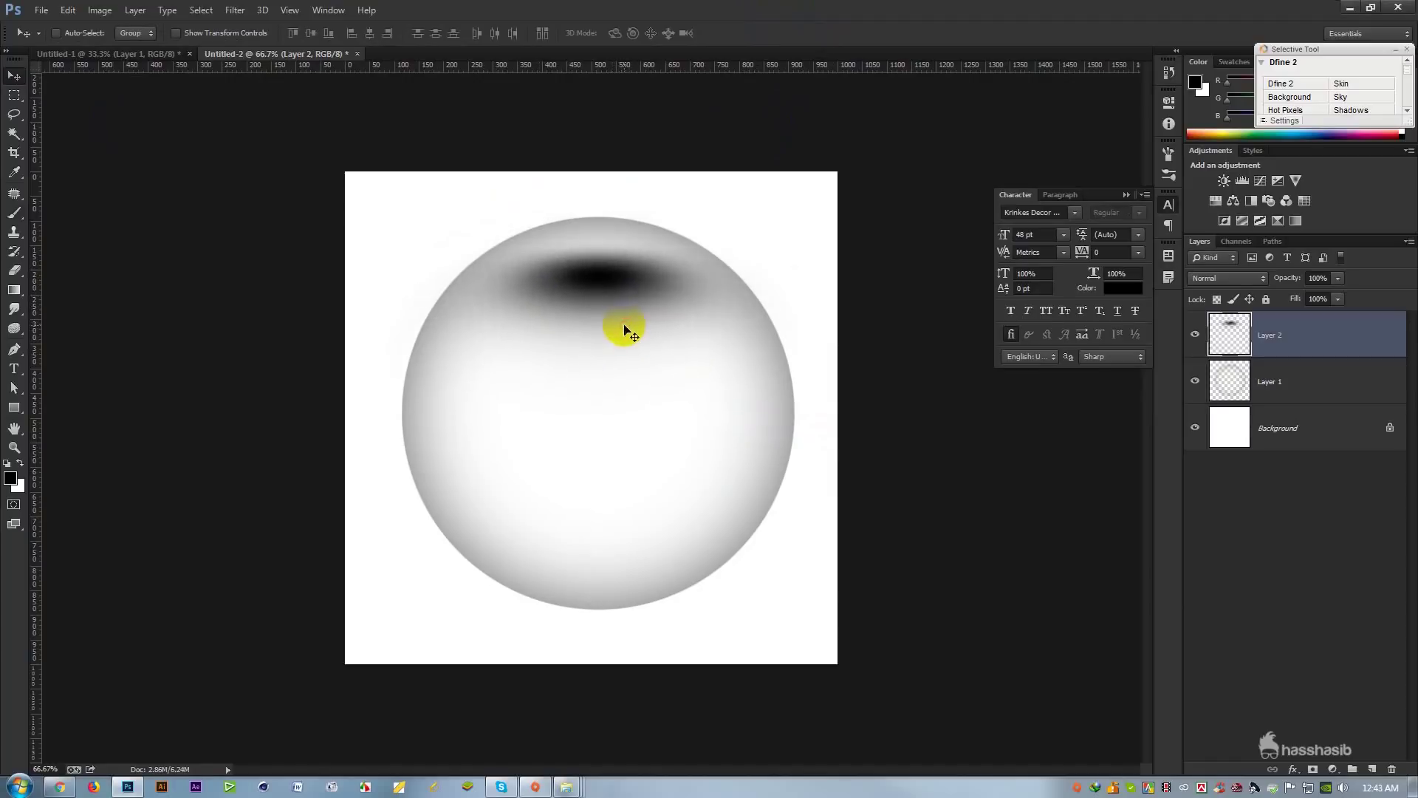
Step: Try rotating the arched shadow about 5° clockwise and warping it further upward
{"action": "key", "text": "ctrl+t"}
{"action": "left_click_drag", "start_coordinate": [780, 322], "coordinate": [902, 384]}
{"action": "right_click", "coordinate": [586, 309]}
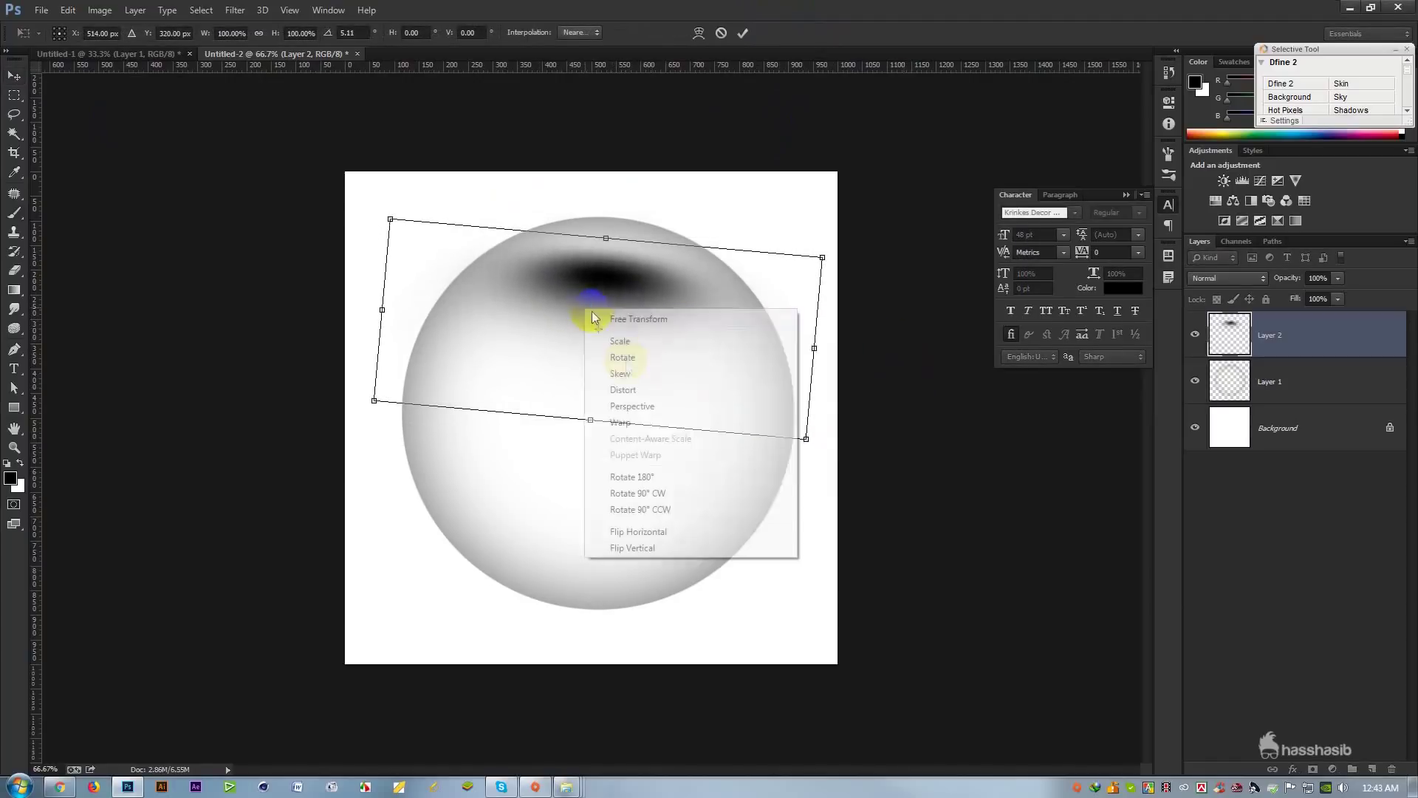
{"action": "left_click", "coordinate": [622, 422]}
{"action": "left_click_drag", "start_coordinate": [623, 229], "coordinate": [627, 195]}
{"action": "left_click_drag", "start_coordinate": [606, 354], "coordinate": [609, 331]}
{"action": "left_click", "coordinate": [743, 32]}
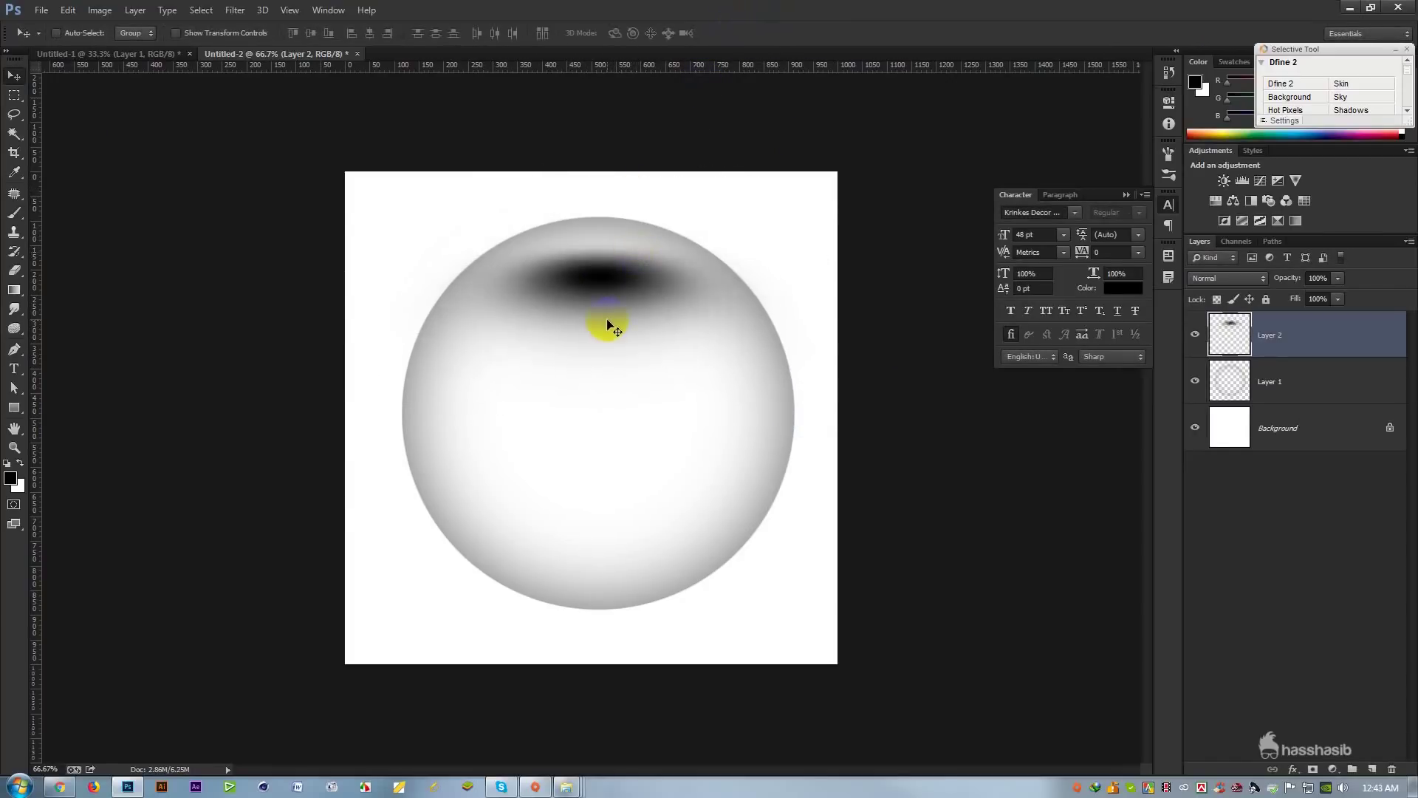
Step: Warp the shadow at the sphere's top into a fuller, rounder spot
{"action": "key", "text": "ctrl+t"}
{"action": "right_click", "coordinate": [606, 325]}
{"action": "left_click", "coordinate": [624, 460]}
{"action": "left_click_drag", "start_coordinate": [607, 281], "coordinate": [641, 277]}
{"action": "left_click", "coordinate": [743, 33]}
Step: Rotate the dark spot clockwise and shift it right to follow the sphere's upper-right curve
{"action": "key", "text": "ctrl+t"}
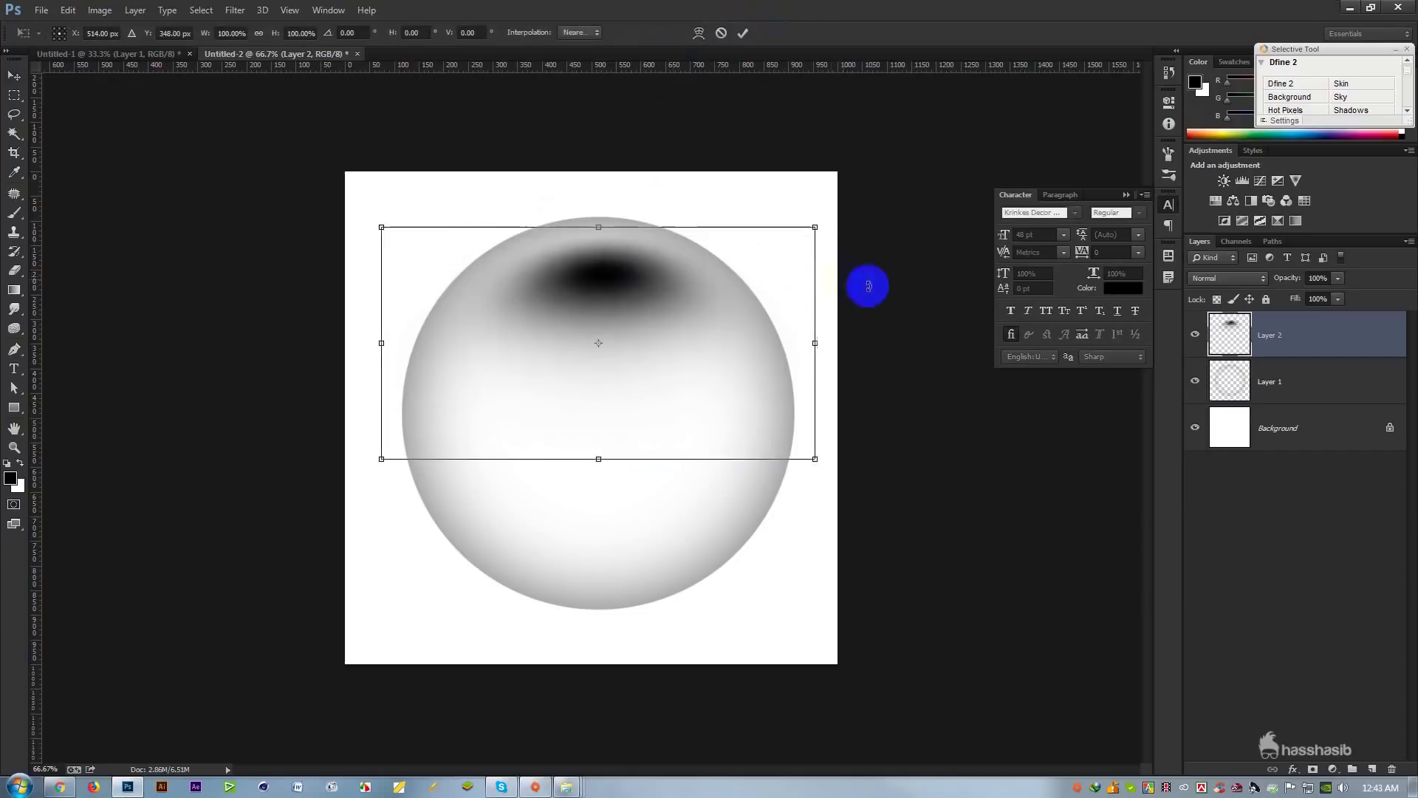
{"action": "left_click_drag", "start_coordinate": [867, 285], "coordinate": [817, 348]}
{"action": "left_click_drag", "start_coordinate": [730, 318], "coordinate": [750, 326]}
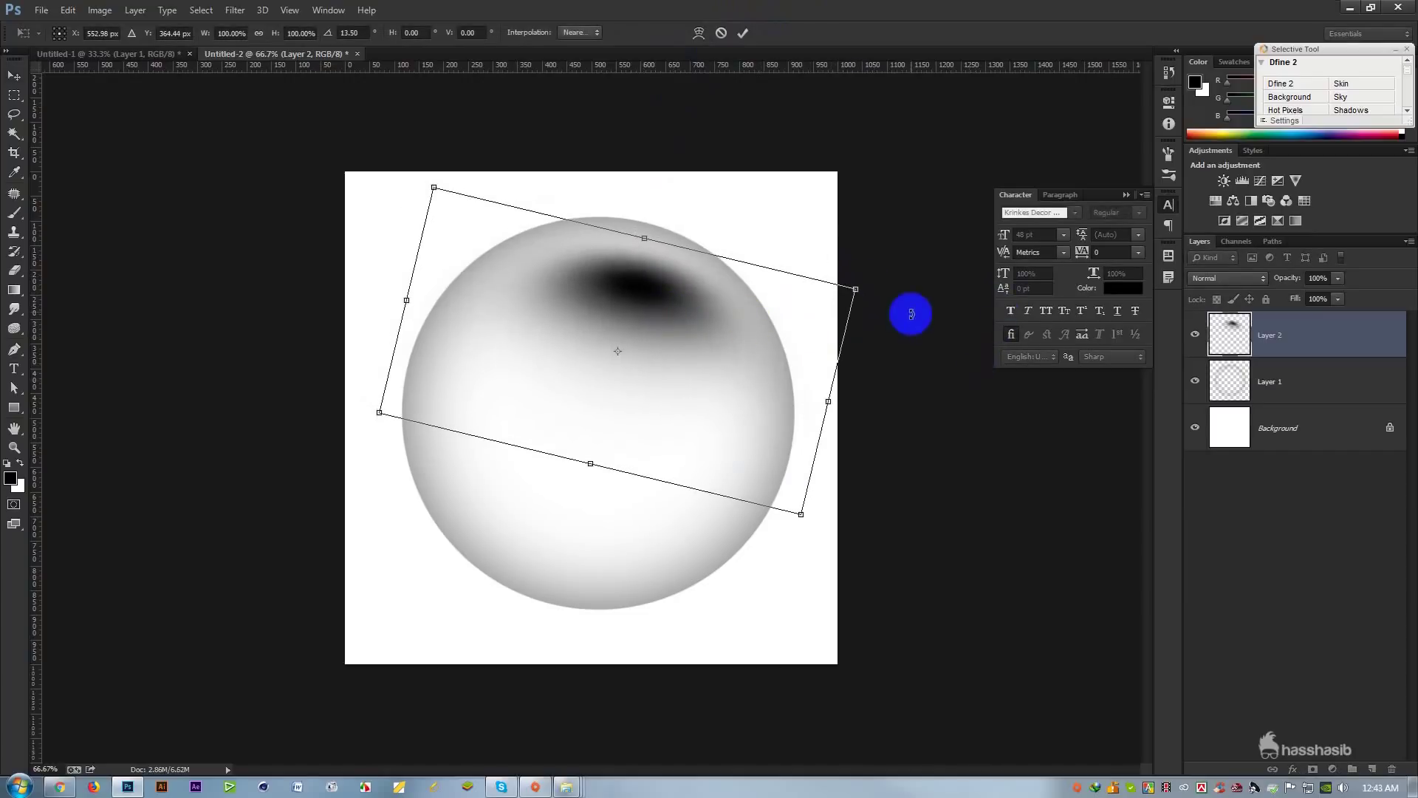
{"action": "left_click_drag", "start_coordinate": [908, 313], "coordinate": [854, 357]}
{"action": "double_click", "coordinate": [685, 323]}
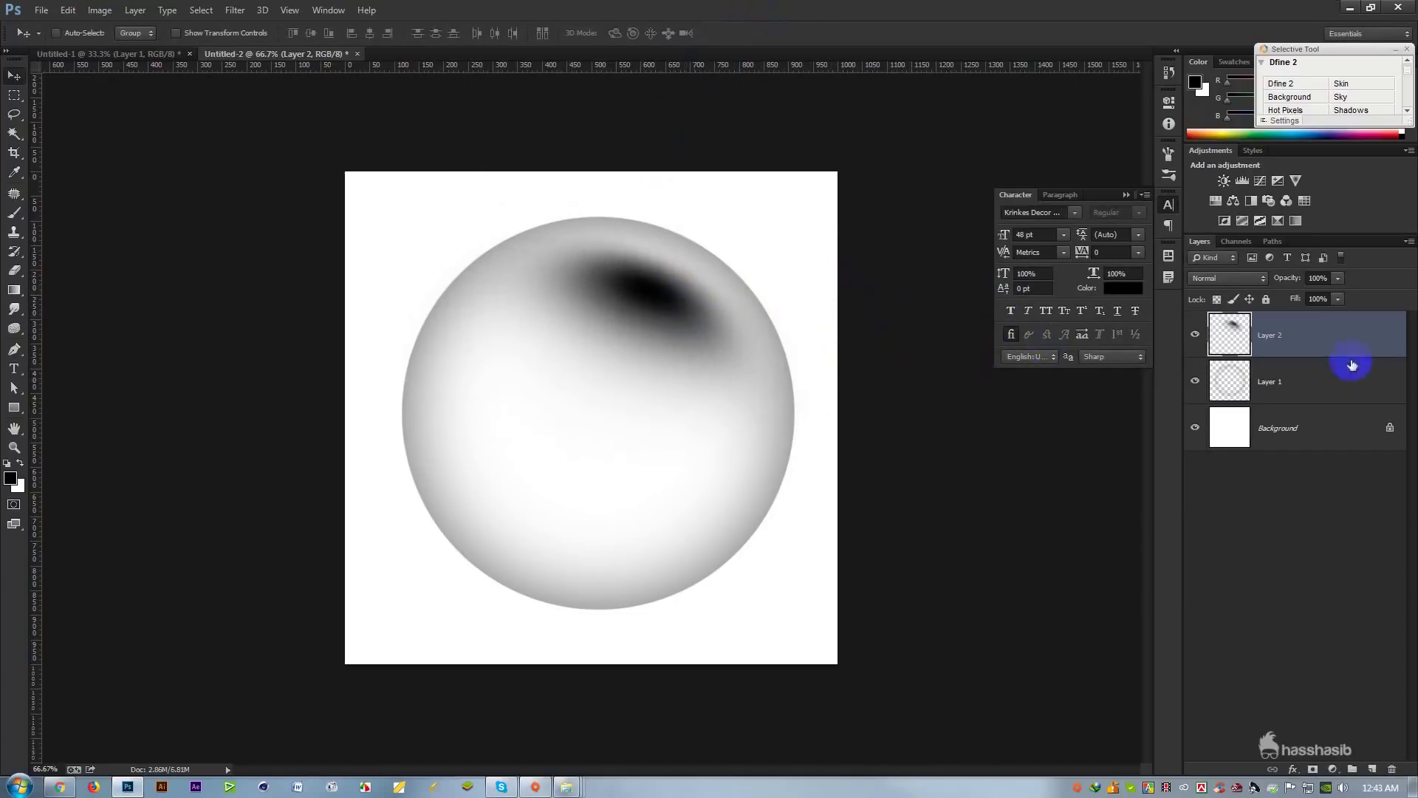
Step: Set the dark spot layer's opacity to 86% and duplicate the spot into the lower part of the sphere
{"action": "left_click_drag", "start_coordinate": [1295, 282], "coordinate": [1284, 282]}
{"action": "left_click_drag", "start_coordinate": [709, 269], "coordinate": [643, 455]}
Step: Rotate the duplicated spot about 179°, enlarge it to about 154% and place it over the sphere's lower-left side
{"action": "key", "text": "ctrl+t"}
{"action": "left_click_drag", "start_coordinate": [916, 384], "coordinate": [590, 545]}
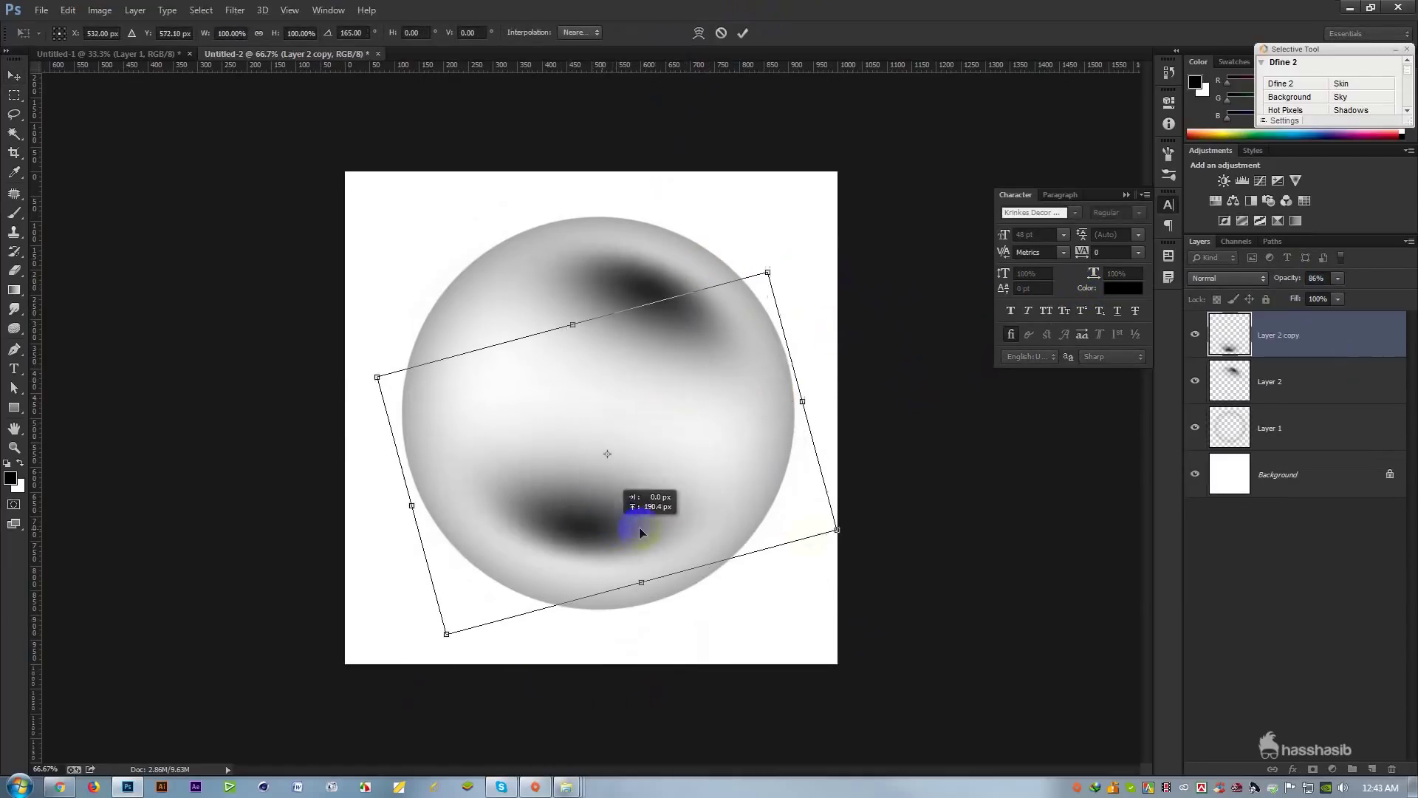
{"action": "left_click_drag", "start_coordinate": [849, 529], "coordinate": [916, 531]}
{"action": "left_click_drag", "start_coordinate": [698, 519], "coordinate": [719, 497]}
{"action": "left_click_drag", "start_coordinate": [1002, 515], "coordinate": [960, 586]}
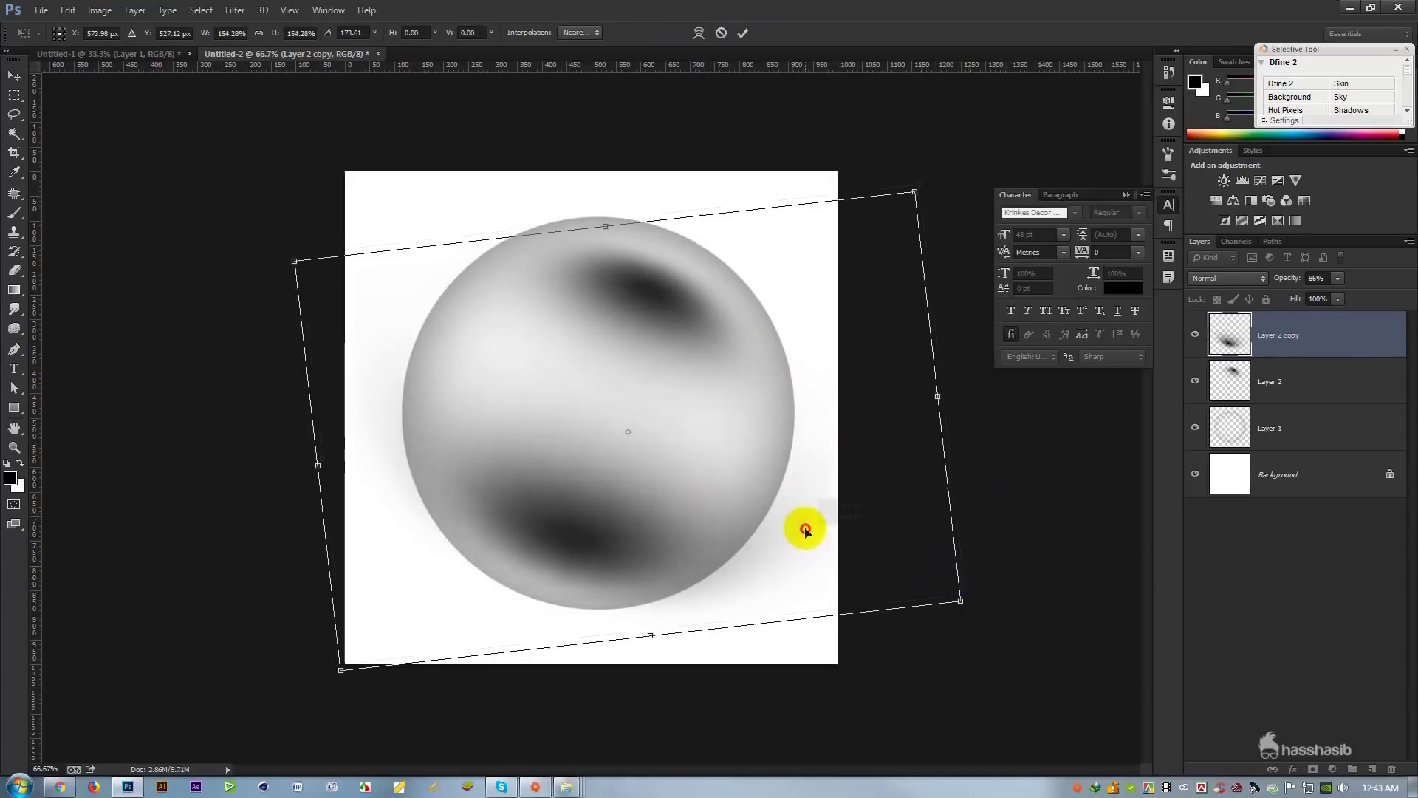
{"action": "left_click_drag", "start_coordinate": [803, 540], "coordinate": [795, 523]}
{"action": "left_click_drag", "start_coordinate": [951, 522], "coordinate": [986, 567]}
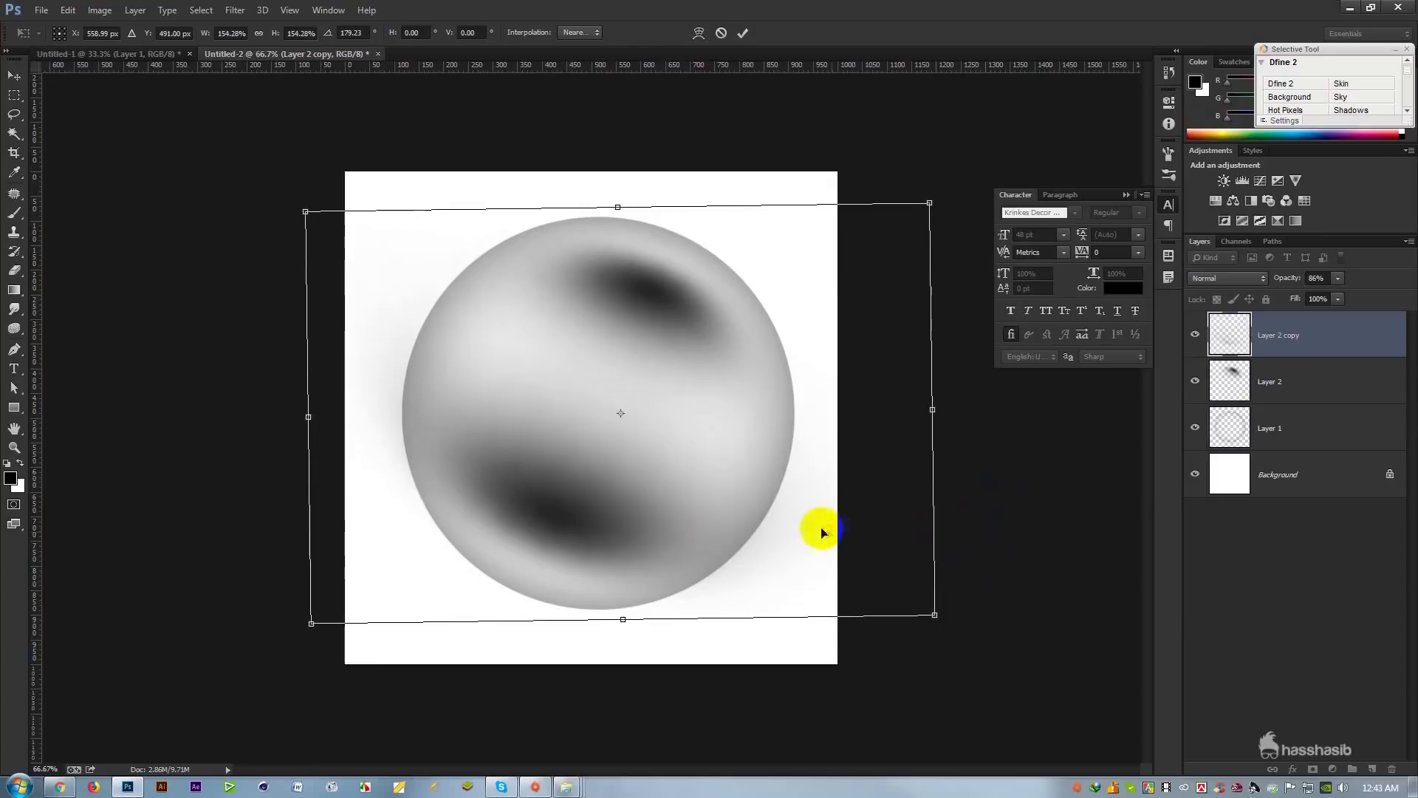
{"action": "left_click_drag", "start_coordinate": [820, 529], "coordinate": [826, 529]}
{"action": "left_click_drag", "start_coordinate": [941, 613], "coordinate": [956, 624]}
Step: Warp the duplicated spot along the sphere's lower-left curve and set its layer opacity to 90%
{"action": "right_click", "coordinate": [644, 456]}
{"action": "left_click", "coordinate": [675, 562]}
{"action": "left_click_drag", "start_coordinate": [499, 566], "coordinate": [488, 586]}
{"action": "left_click_drag", "start_coordinate": [611, 446], "coordinate": [664, 422]}
{"action": "left_click", "coordinate": [742, 33]}
{"action": "key", "text": "v"}
{"action": "left_click", "coordinate": [1306, 286]}
{"action": "left_click_drag", "start_coordinate": [1285, 281], "coordinate": [1315, 281]}
Step: Try merging the three sphere layers and defining the result as a brush preset
{"action": "left_click", "coordinate": [1278, 427], "text": "shift"}
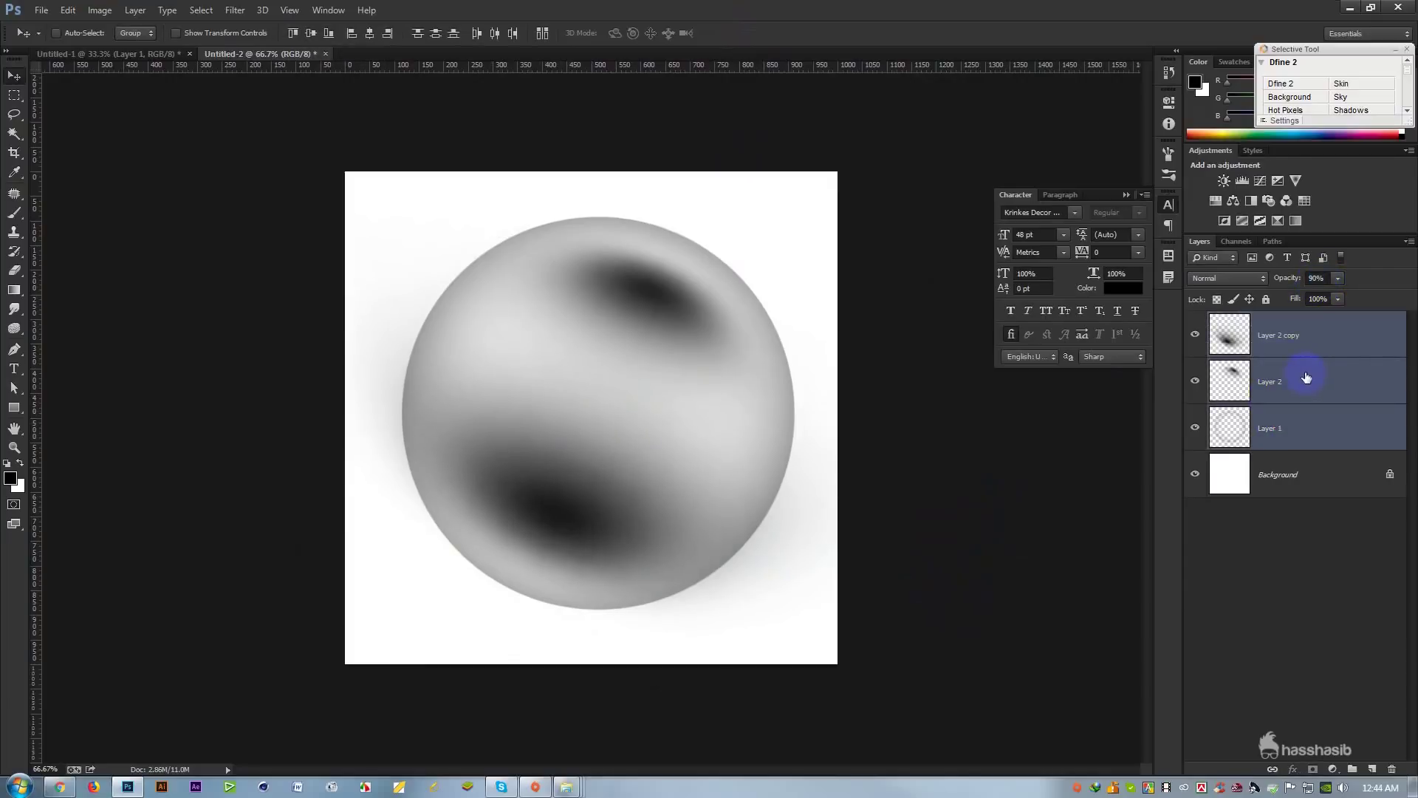
{"action": "key", "text": "ctrl+e"}
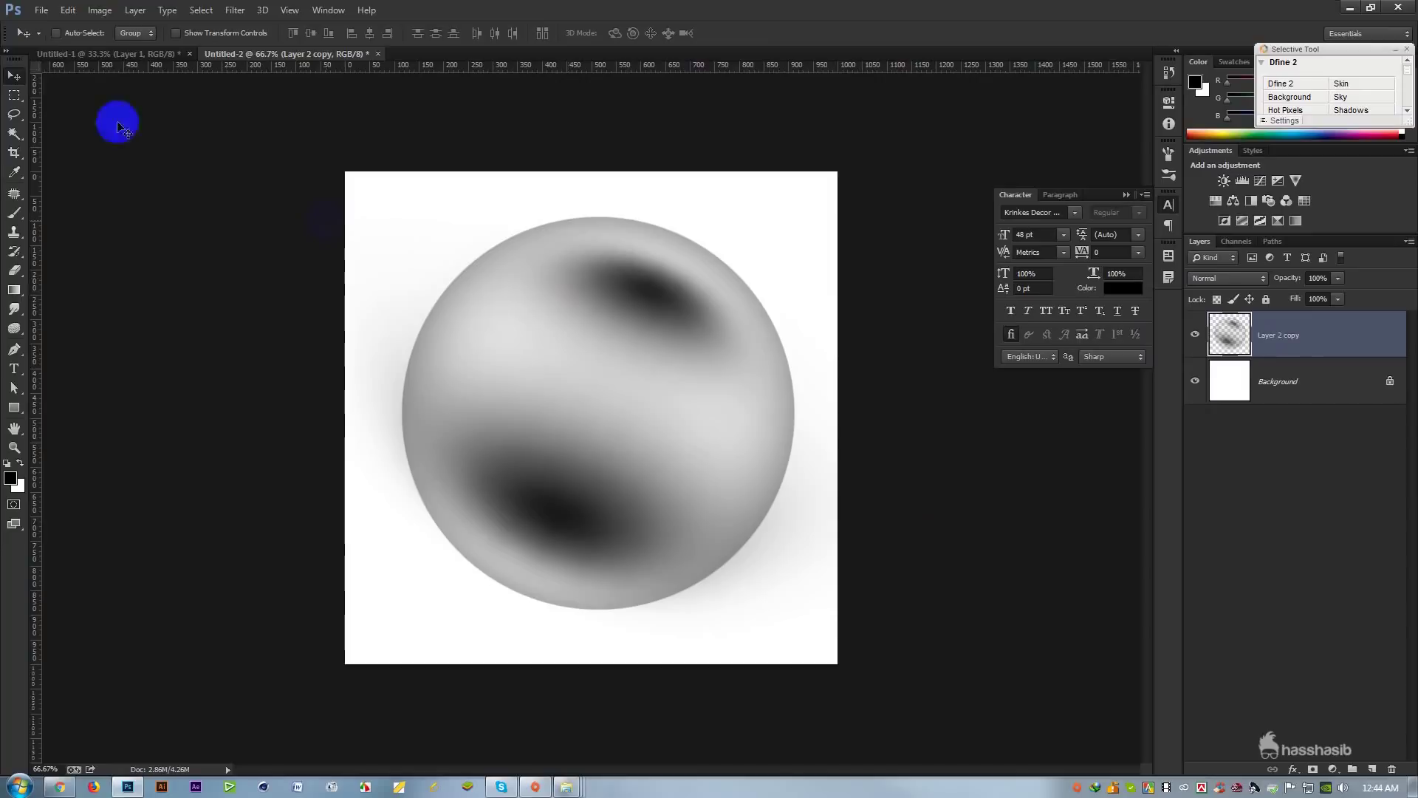
{"action": "left_click", "coordinate": [74, 12]}
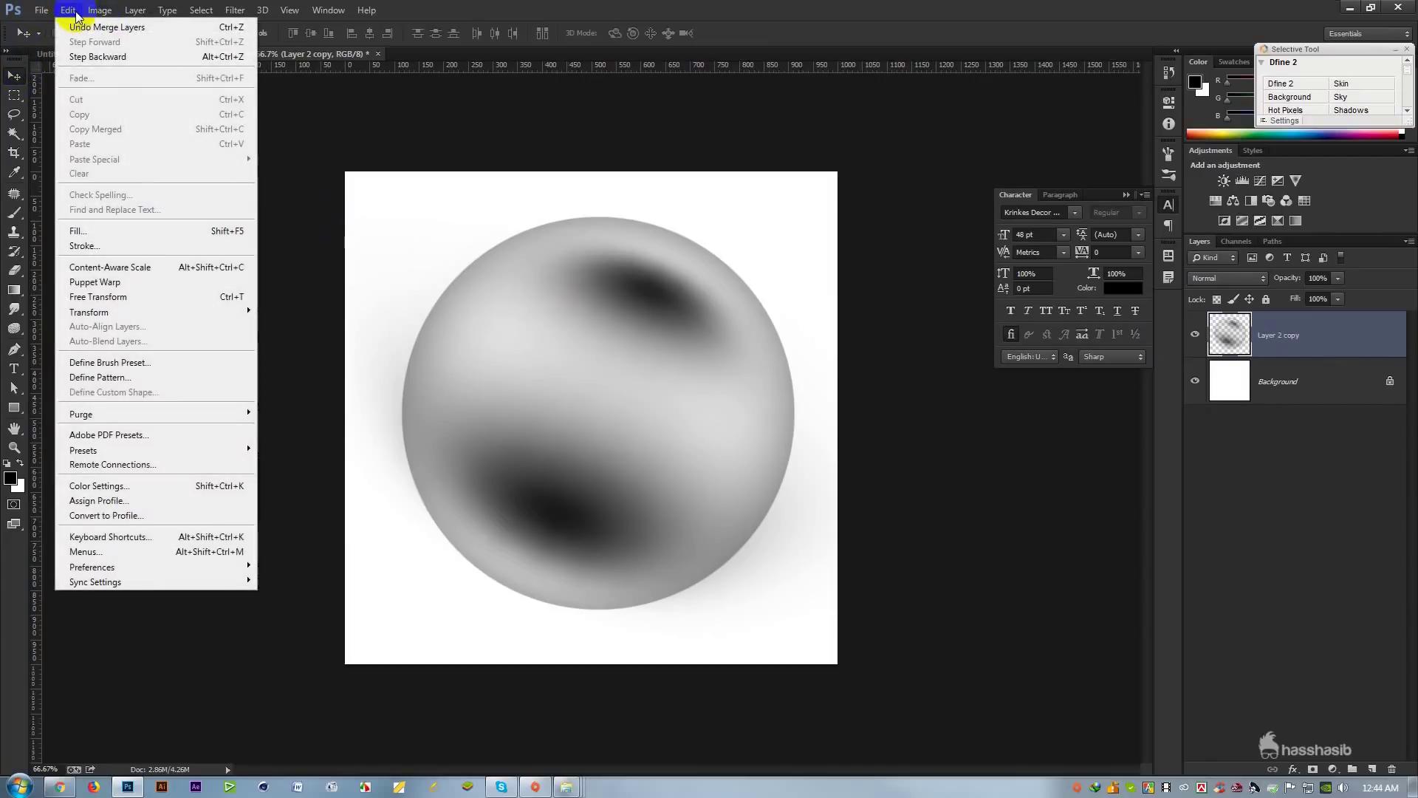
{"action": "left_click", "coordinate": [139, 365]}
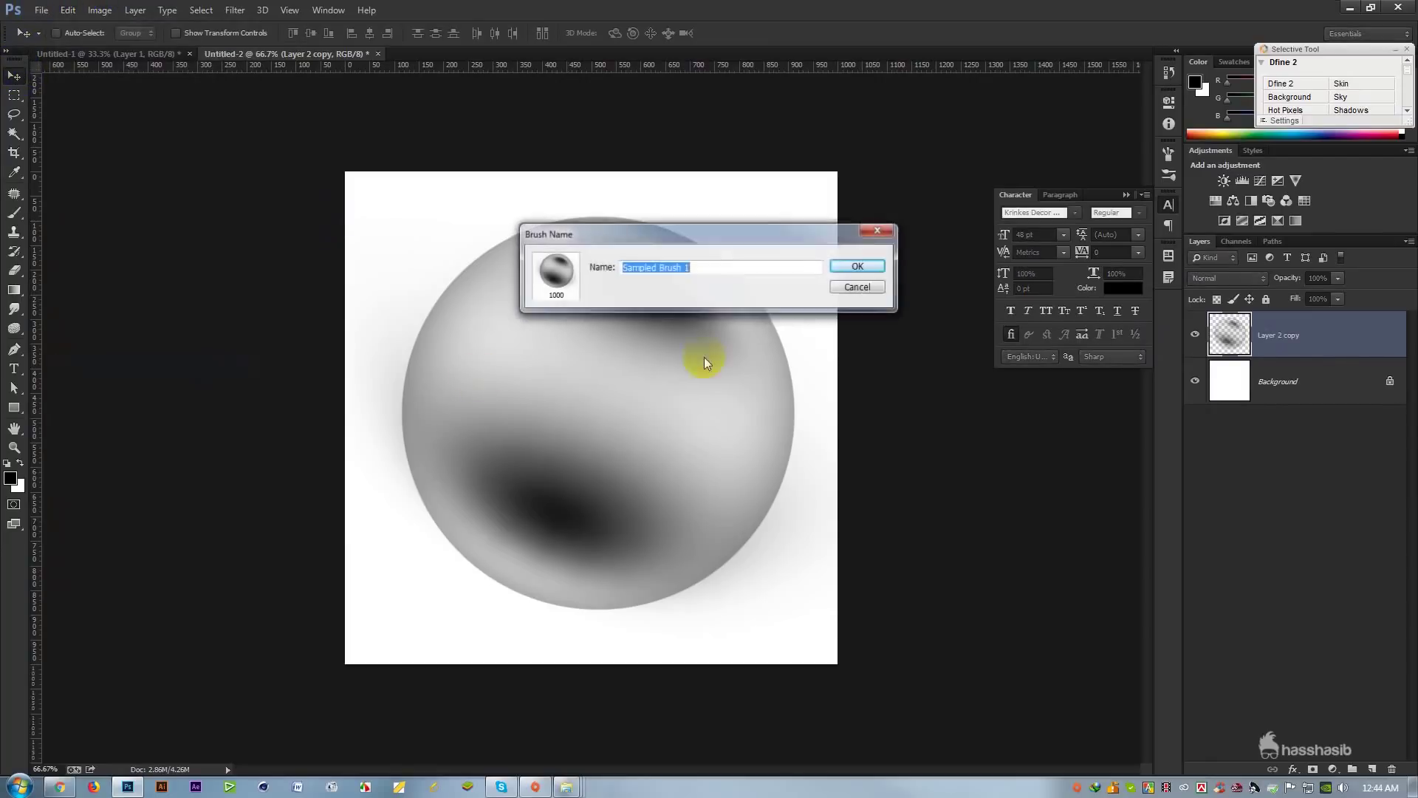
{"action": "left_click", "coordinate": [861, 288]}
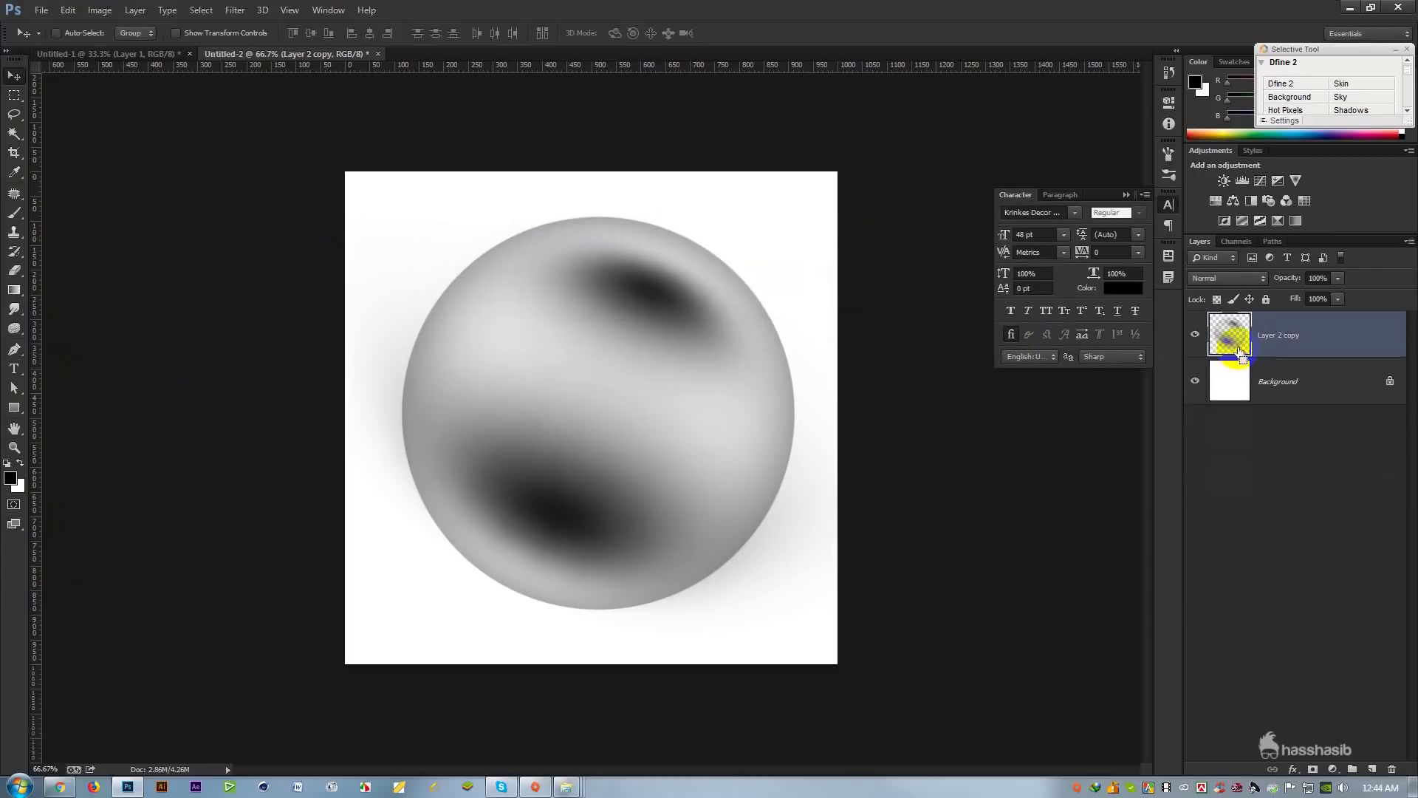
Step: Try clipping the dark spot layers to the layers beneath them
{"action": "left_click", "coordinate": [1261, 420], "text": "shift"}
{"action": "left_click", "coordinate": [1274, 404], "text": "alt"}
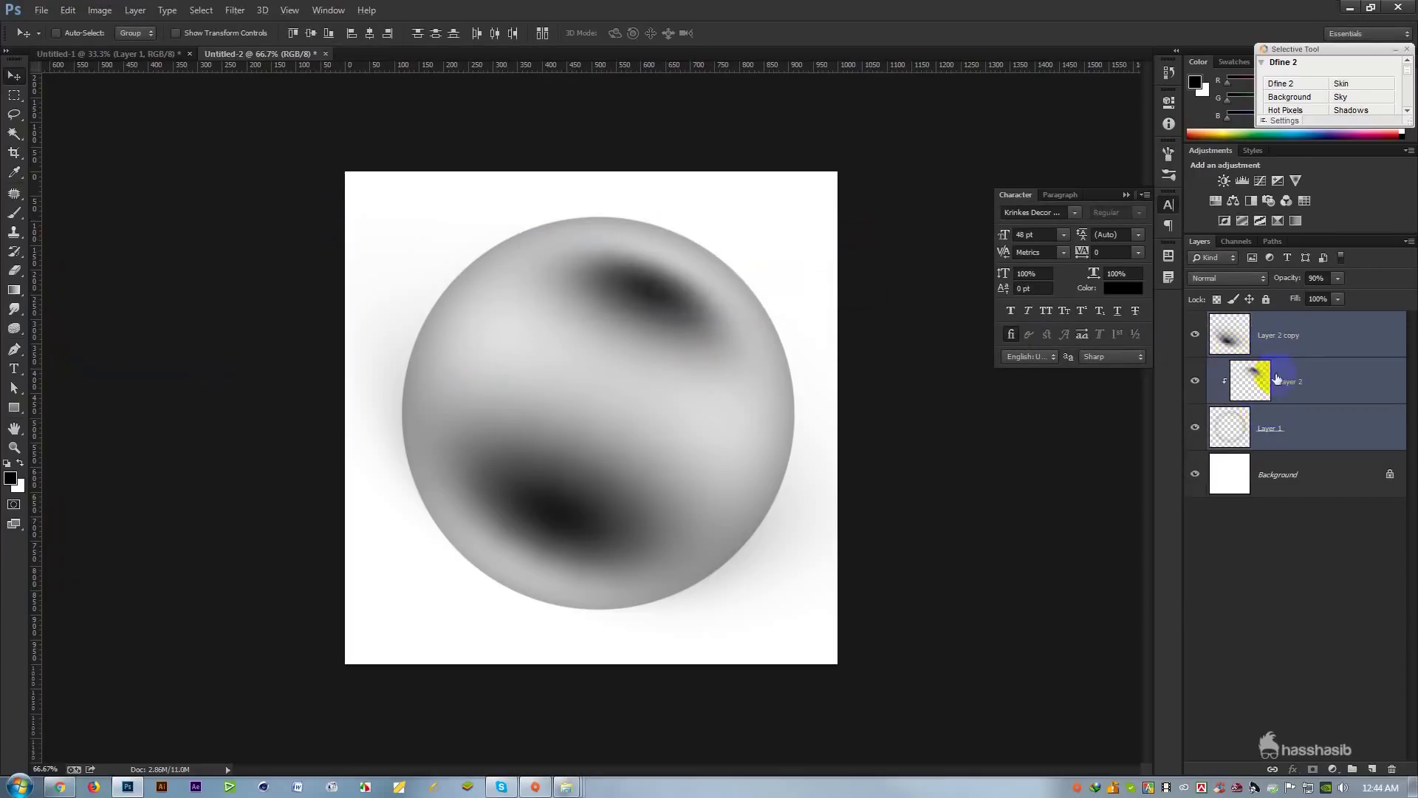
{"action": "left_click", "coordinate": [1280, 365], "text": "alt"}
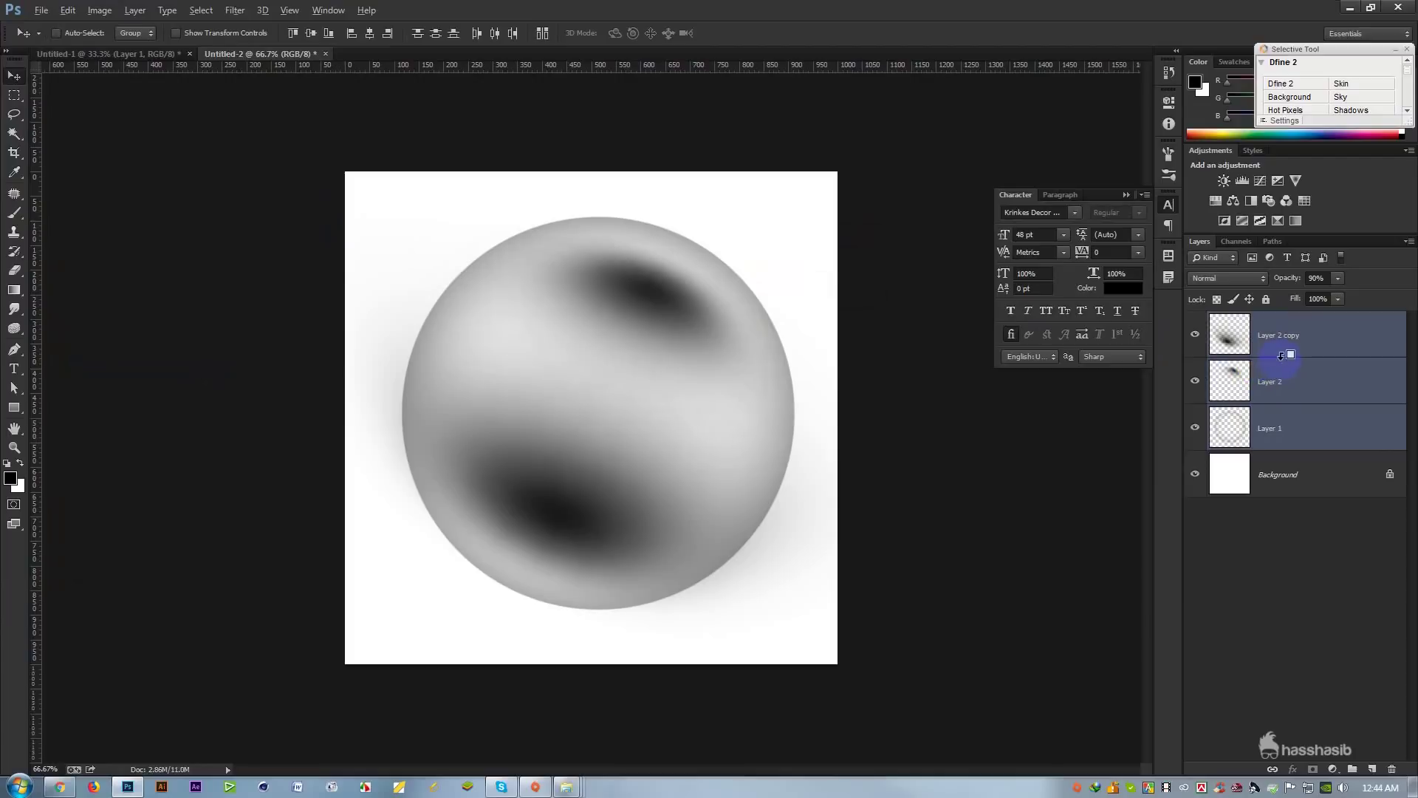
{"action": "left_click", "coordinate": [1286, 355], "text": "alt"}
{"action": "left_click", "coordinate": [1285, 355], "text": "alt"}
Step: Load the shape of Layer 1 as a selection and merge the three sphere layers into one
{"action": "left_click", "coordinate": [1229, 427], "text": "ctrl"}
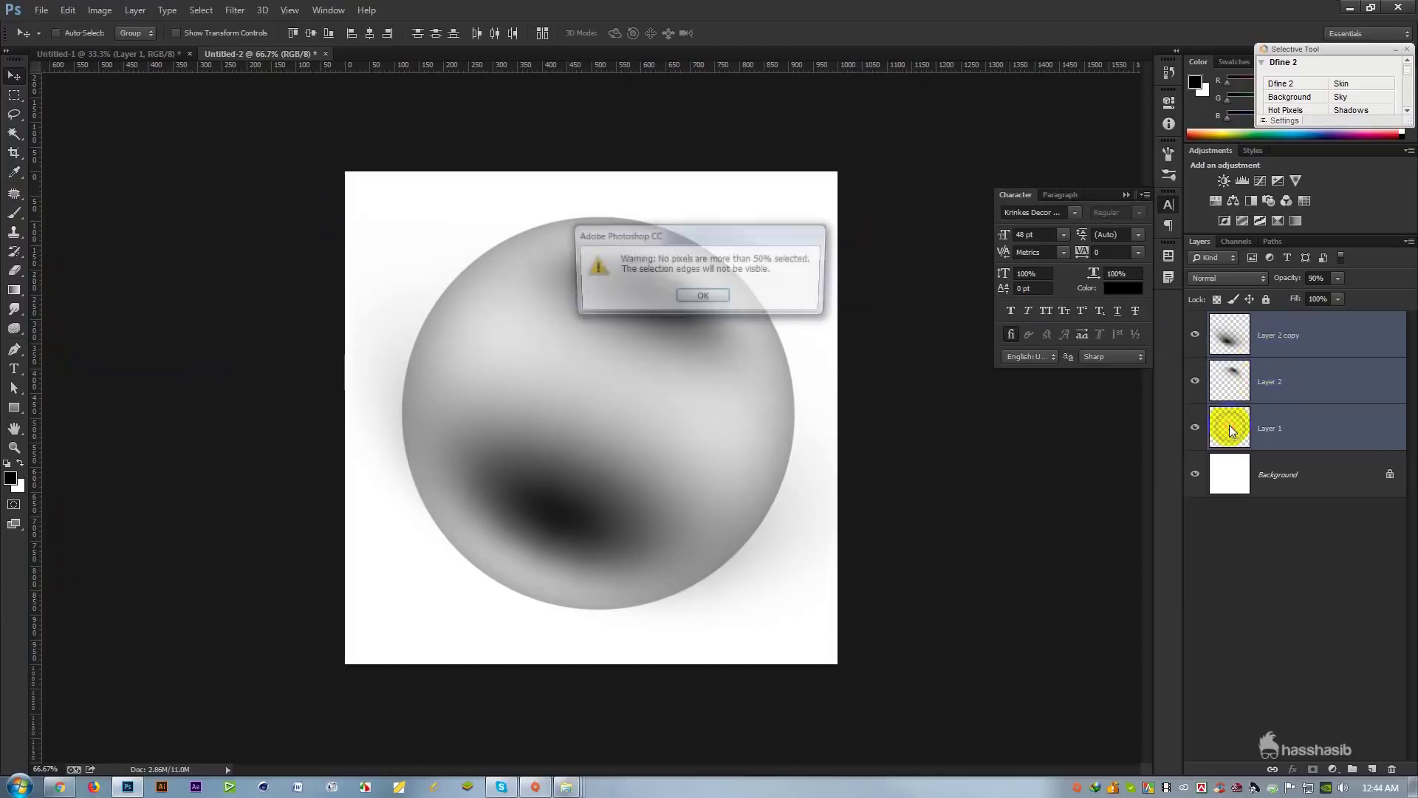
{"action": "left_click", "coordinate": [713, 296]}
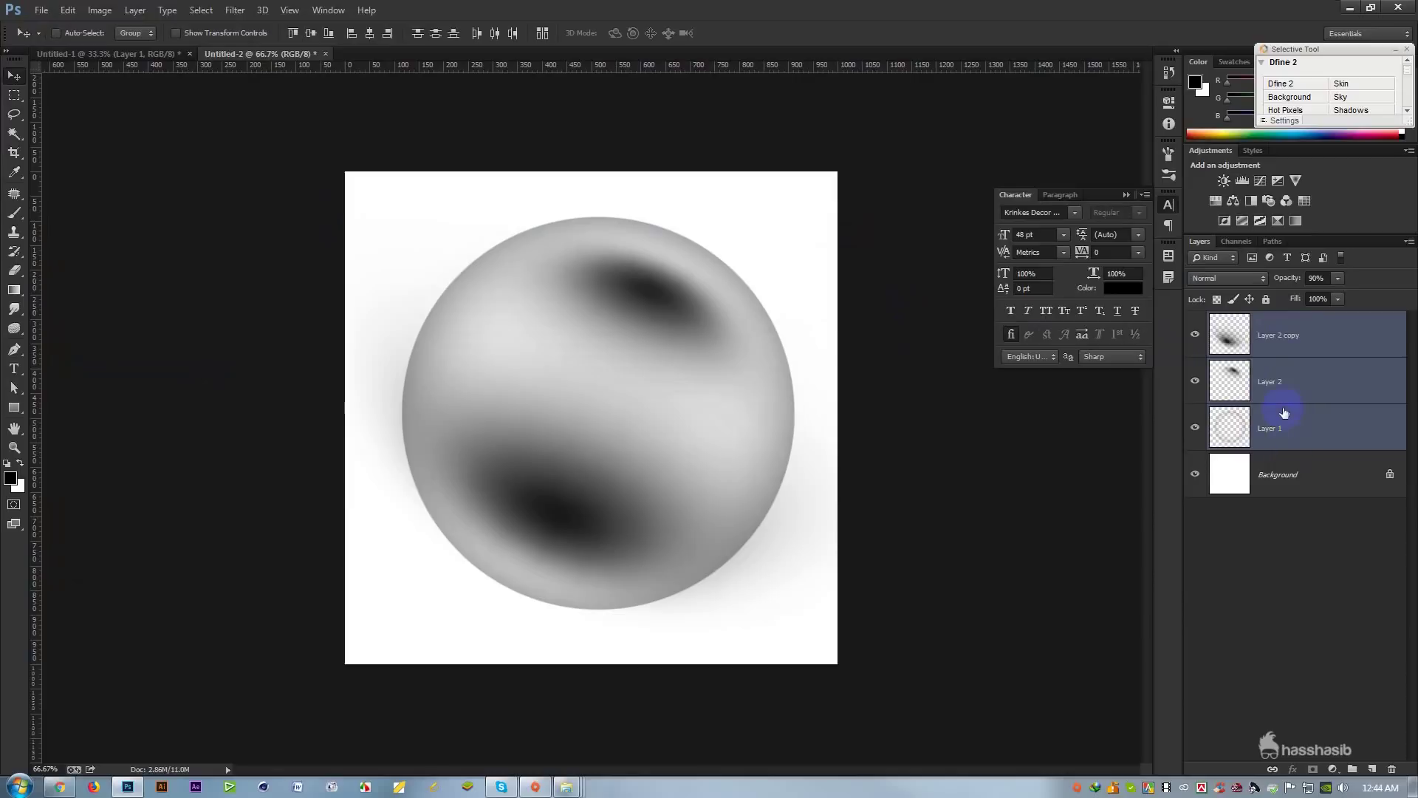
{"action": "key", "text": "ctrl+e"}
{"action": "left_click", "coordinate": [1196, 380]}
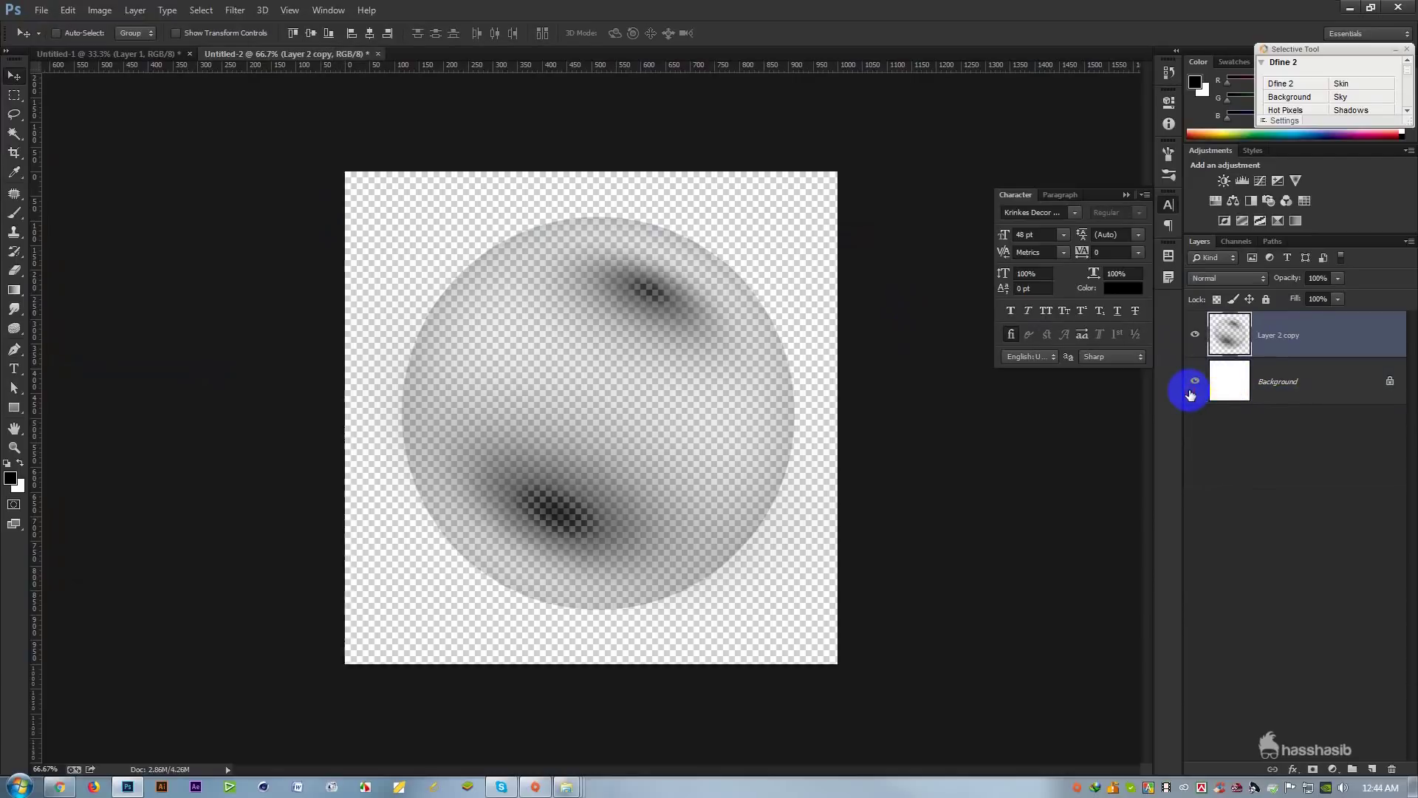
{"action": "left_click", "coordinate": [1196, 381]}
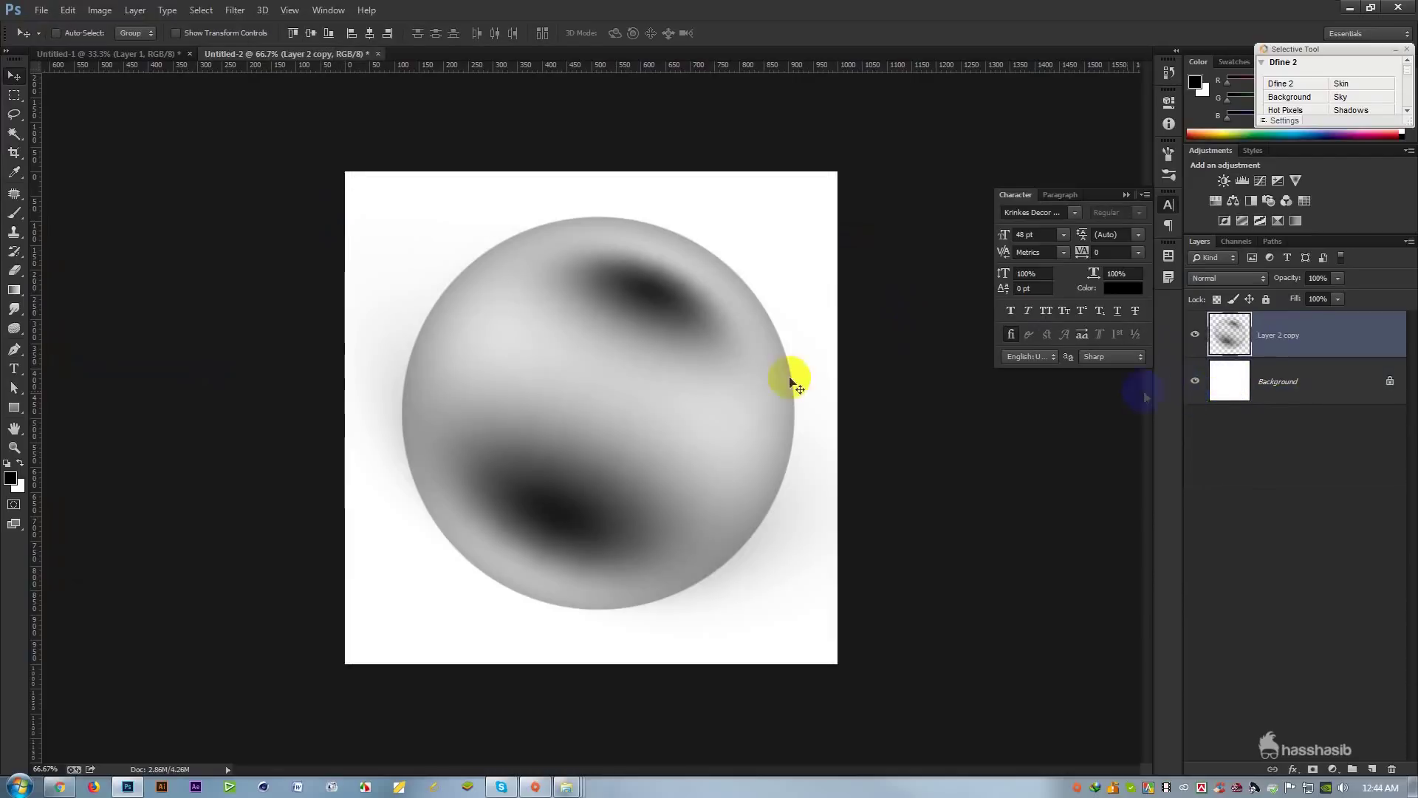
{"action": "left_click", "coordinate": [67, 10]}
{"action": "left_click", "coordinate": [121, 360]}
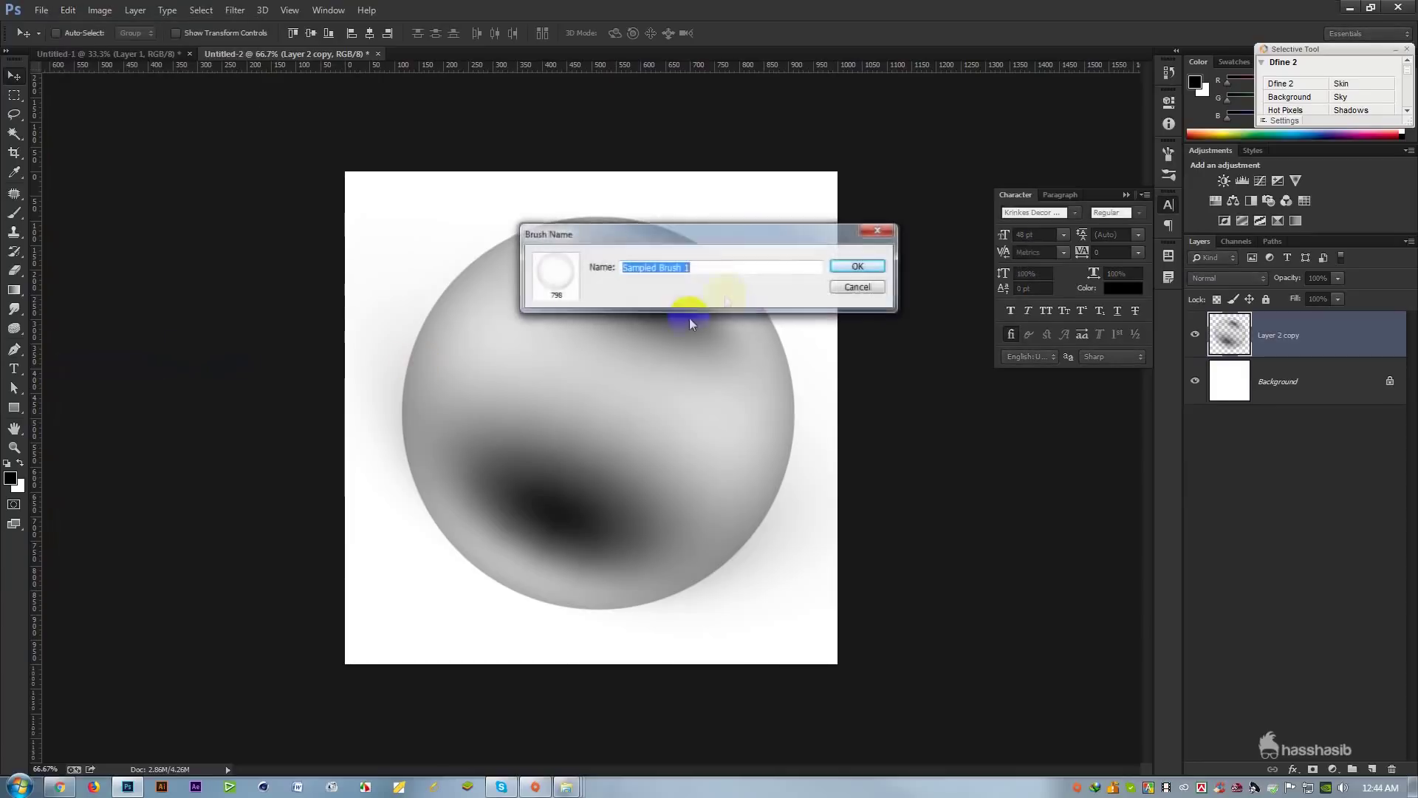
{"action": "left_click", "coordinate": [866, 288]}
Step: Define the merged sphere as a brush preset named Sampled Brush 1
{"action": "left_click", "coordinate": [67, 10]}
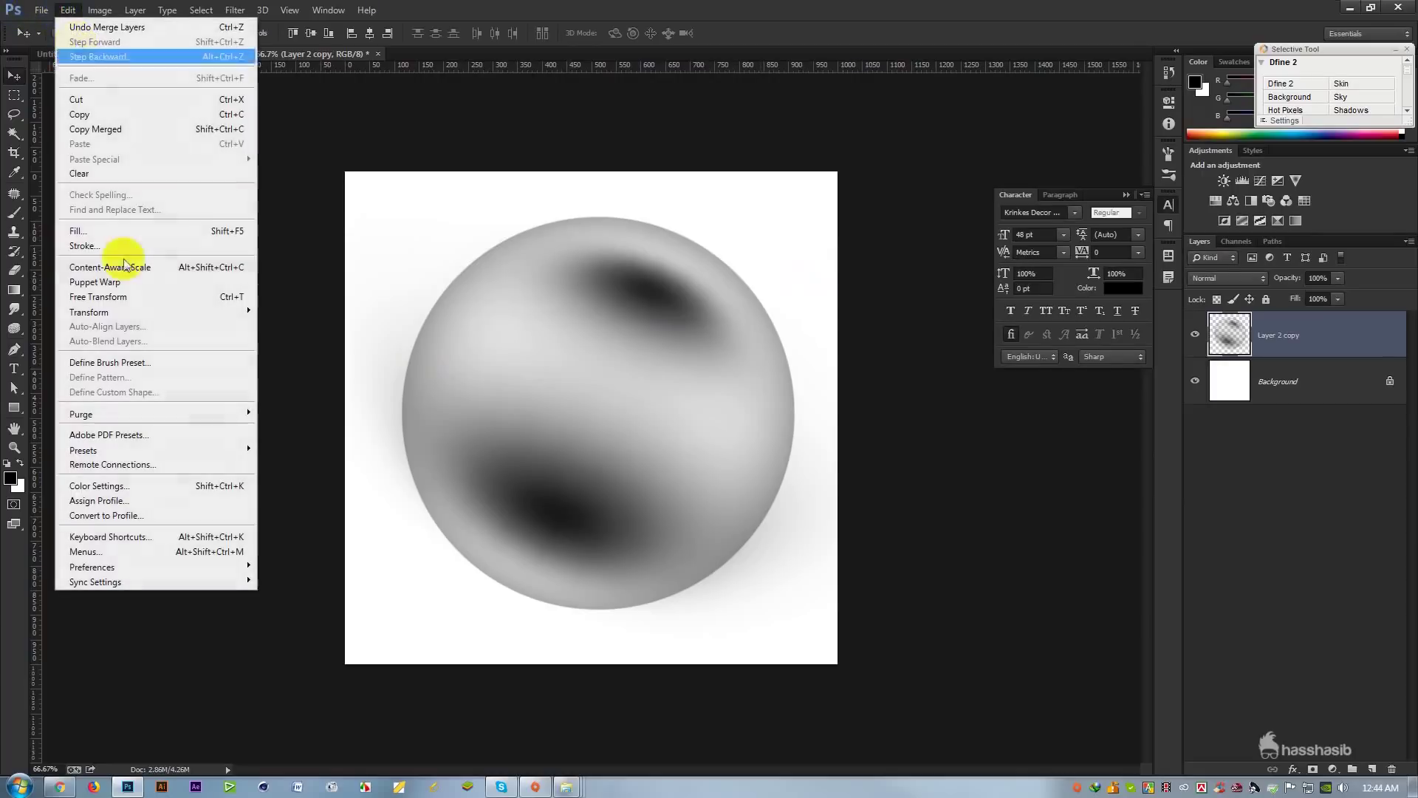
{"action": "left_click", "coordinate": [126, 362]}
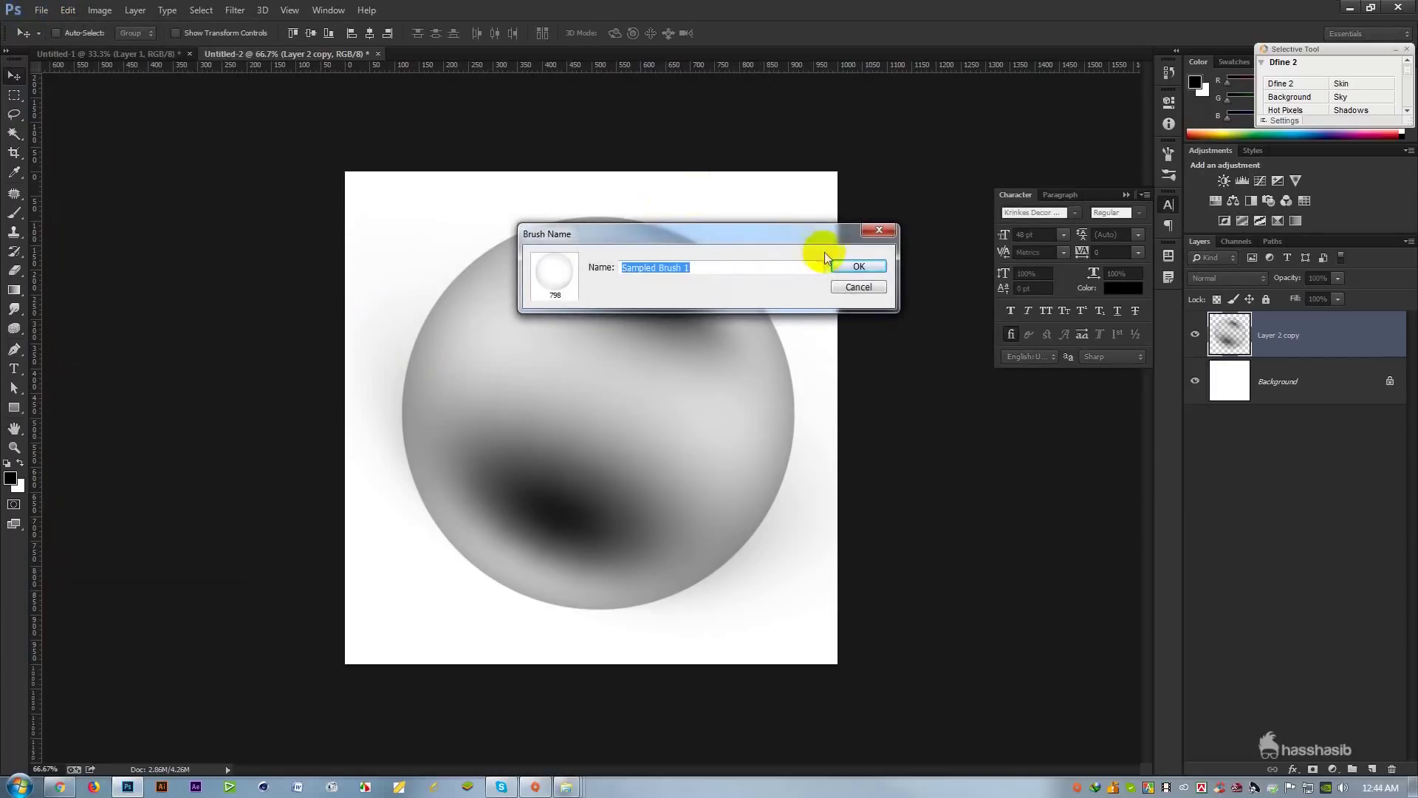
{"action": "left_click", "coordinate": [849, 269]}
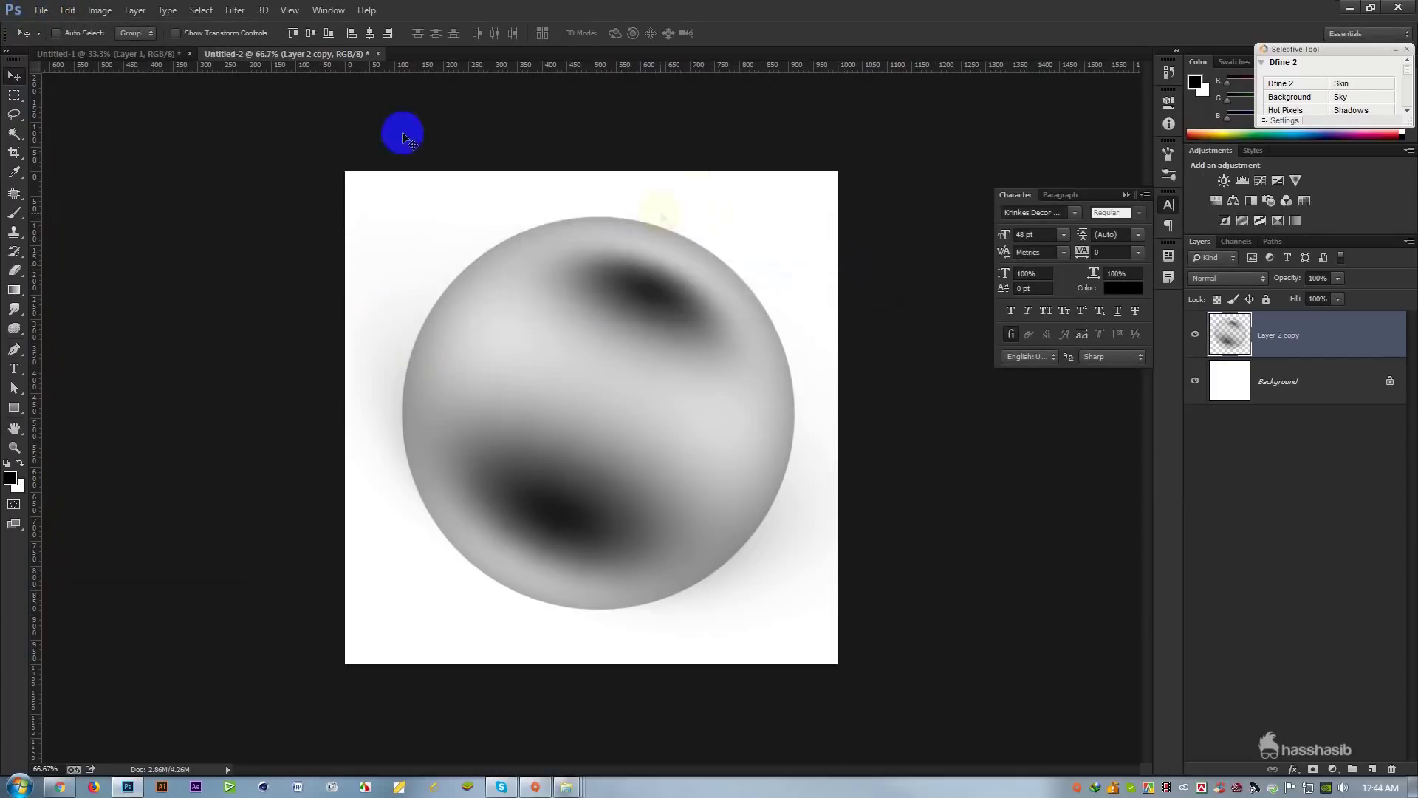
Step: Add a new layer above Layer 1 in the cover document and set the sphere brush size to 156 px
{"action": "left_click", "coordinate": [159, 57]}
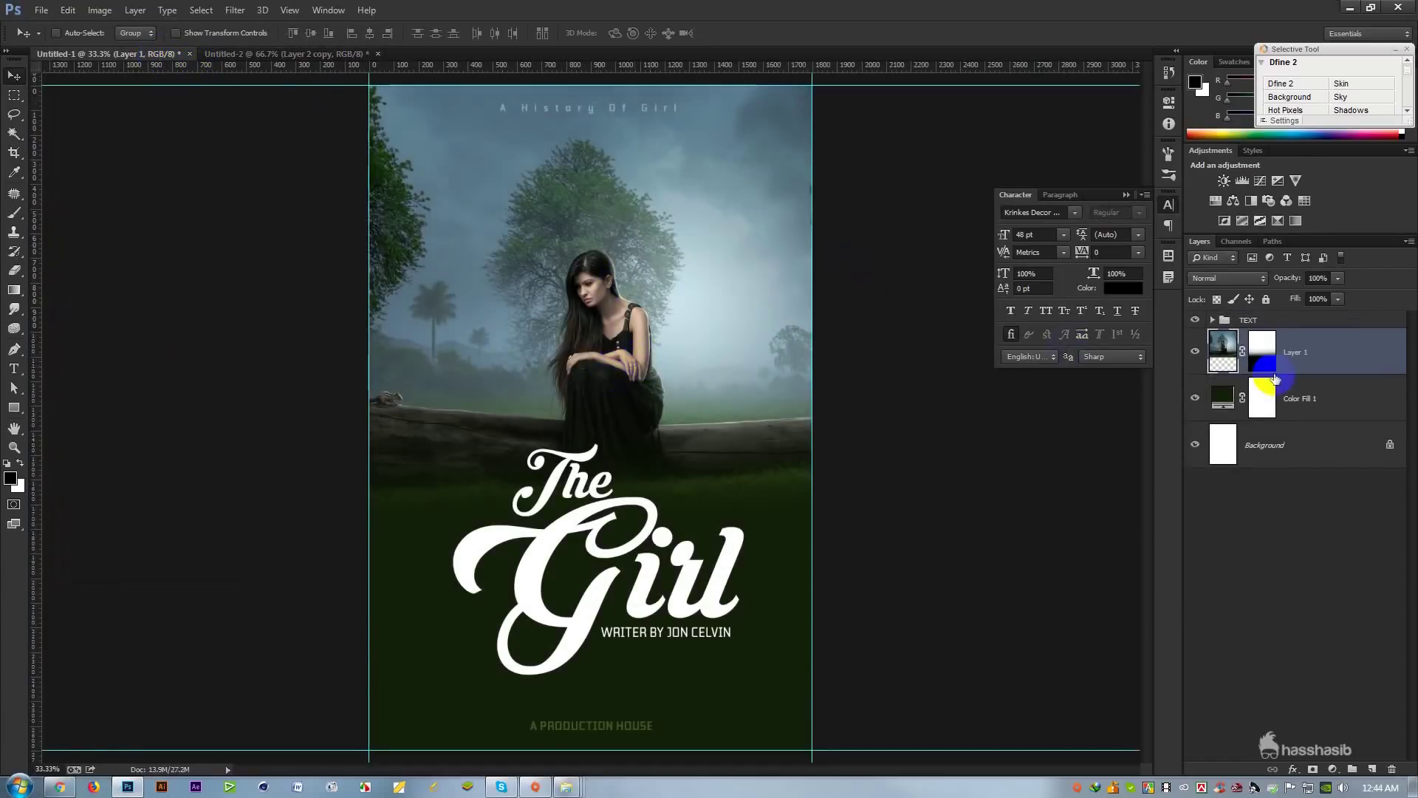
{"action": "left_click", "coordinate": [1374, 769]}
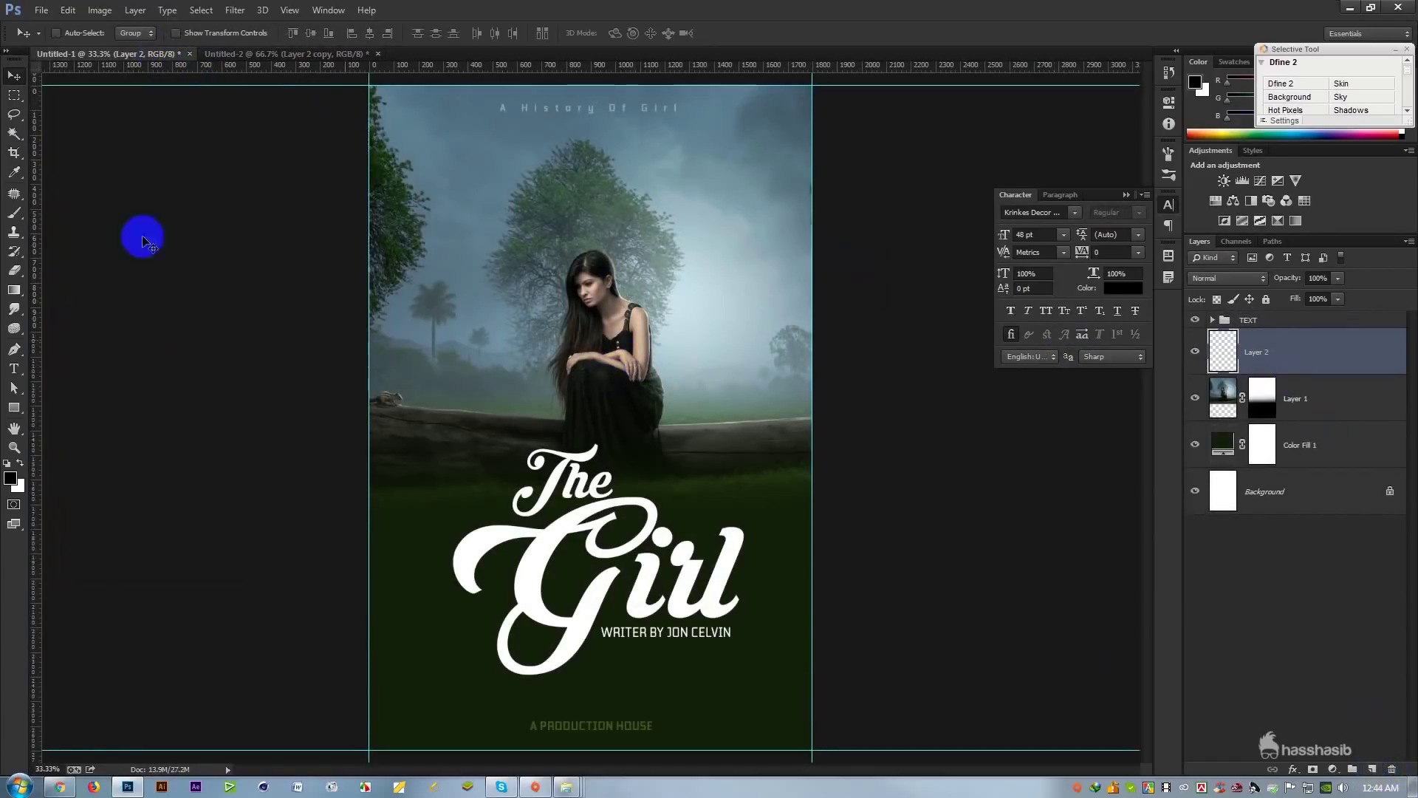
{"action": "left_click", "coordinate": [15, 226]}
{"action": "left_click", "coordinate": [15, 217]}
{"action": "right_click", "coordinate": [577, 284]}
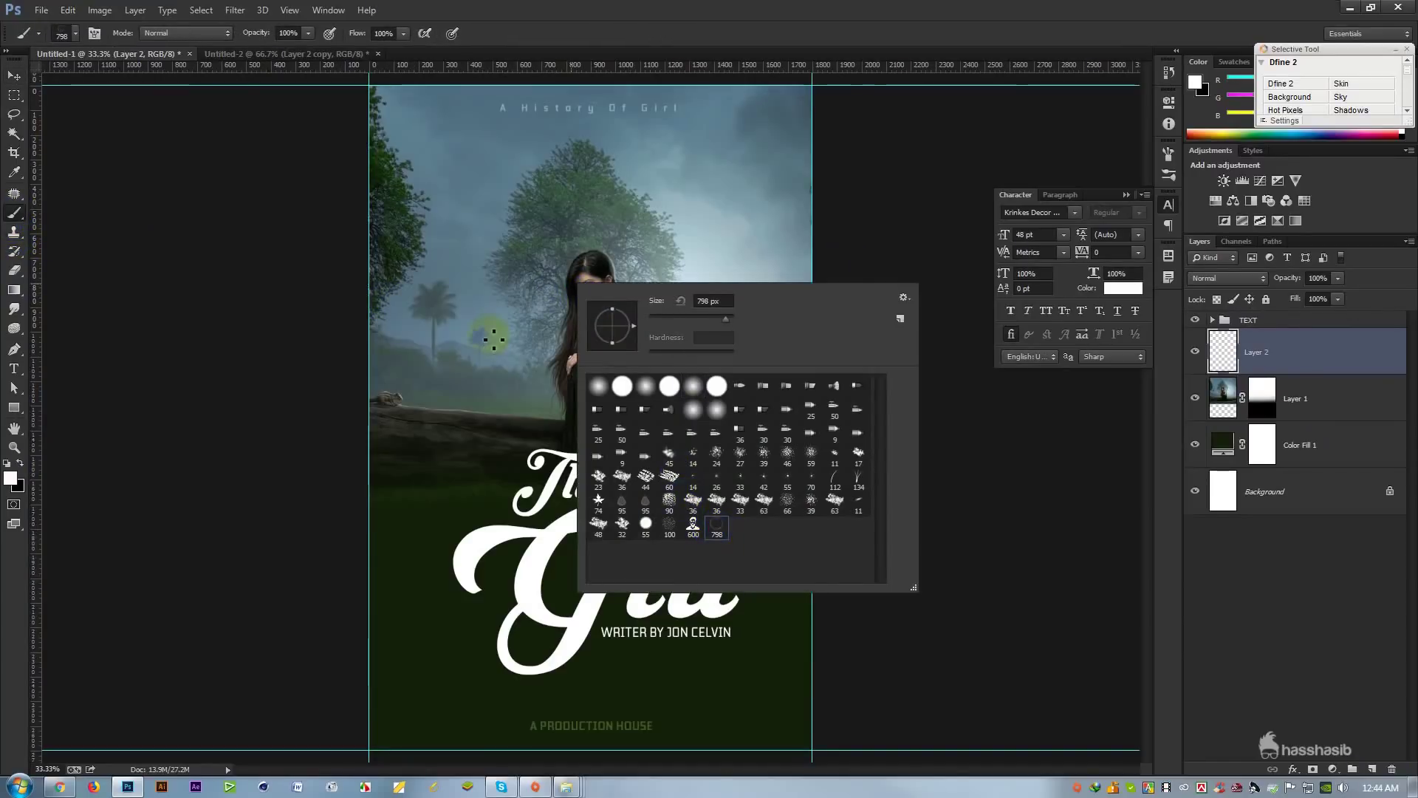
{"action": "left_click", "coordinate": [712, 300]}
{"action": "type", "text": "156"}
{"action": "key", "text": "Return"}
{"action": "key", "text": "b"}
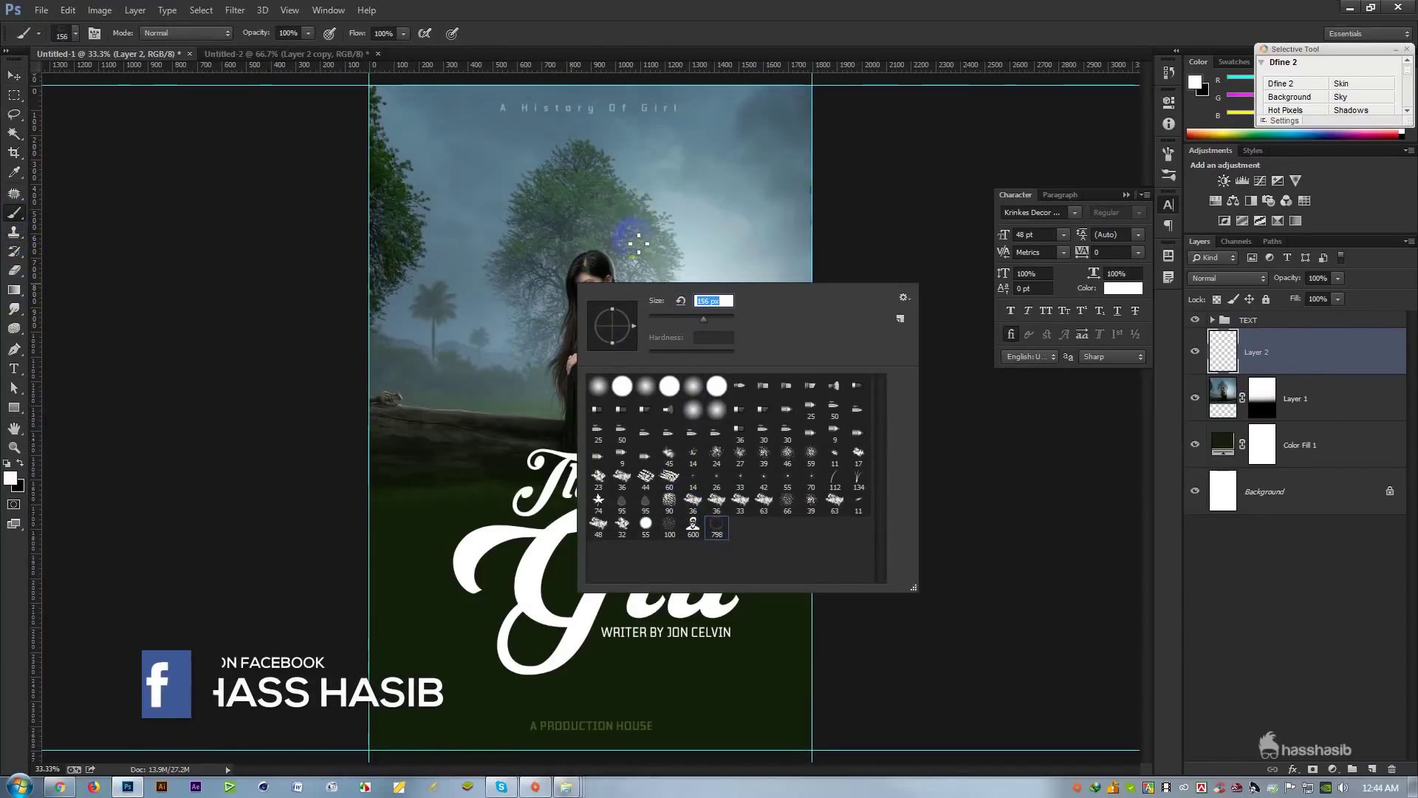
Step: Try stamping the sphere brush over the photo and down across the title on the new layer
{"action": "left_click", "coordinate": [634, 240]}
{"action": "left_click", "coordinate": [611, 329]}
{"action": "left_click", "coordinate": [725, 328]}
{"action": "left_click", "coordinate": [727, 404]}
{"action": "left_click", "coordinate": [749, 506]}
{"action": "left_click", "coordinate": [769, 554]}
{"action": "left_click", "coordinate": [769, 556]}
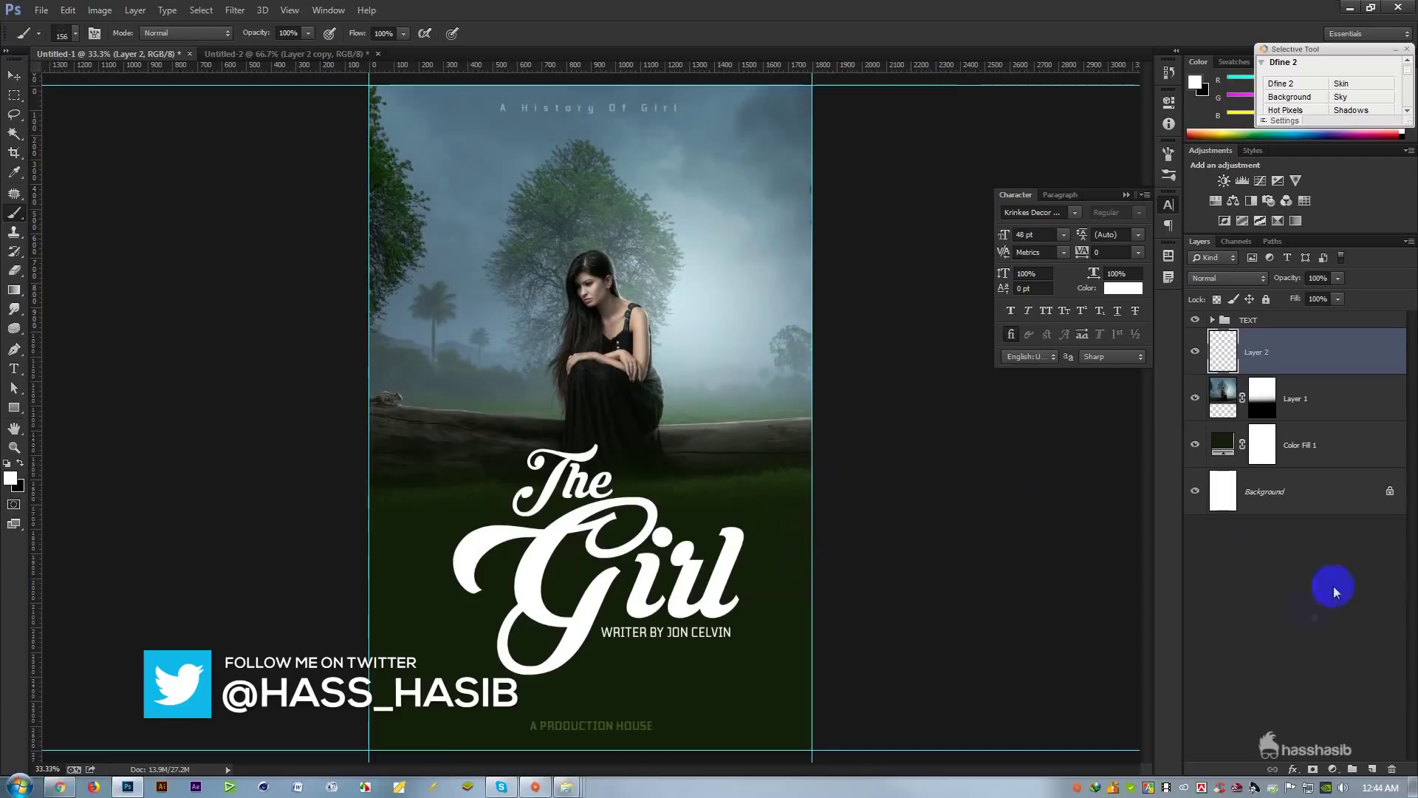
Step: Set the sphere brush size to 244 px and turn on Shape Dynamics and Scattering for it
{"action": "right_click", "coordinate": [519, 354]}
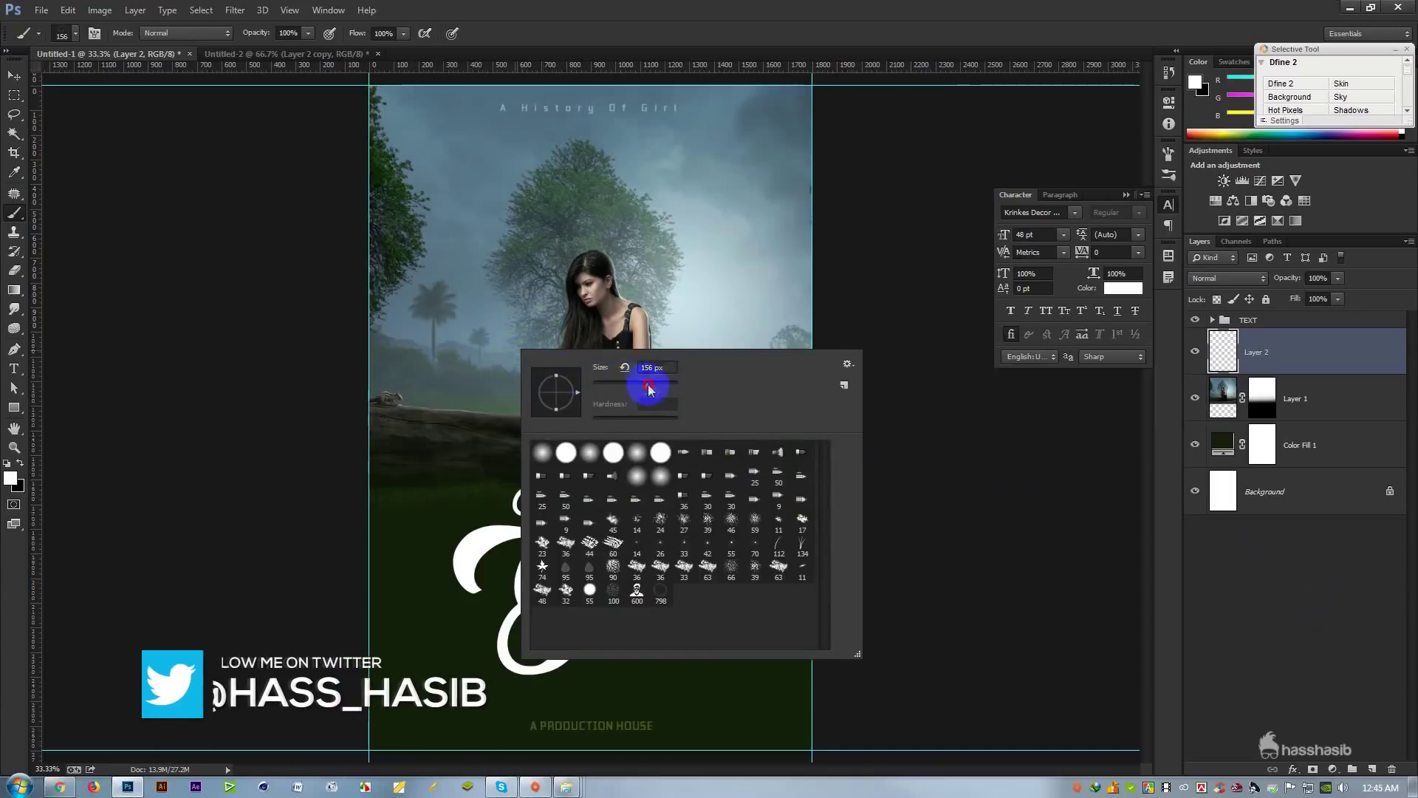
{"action": "key", "text": "Return"}
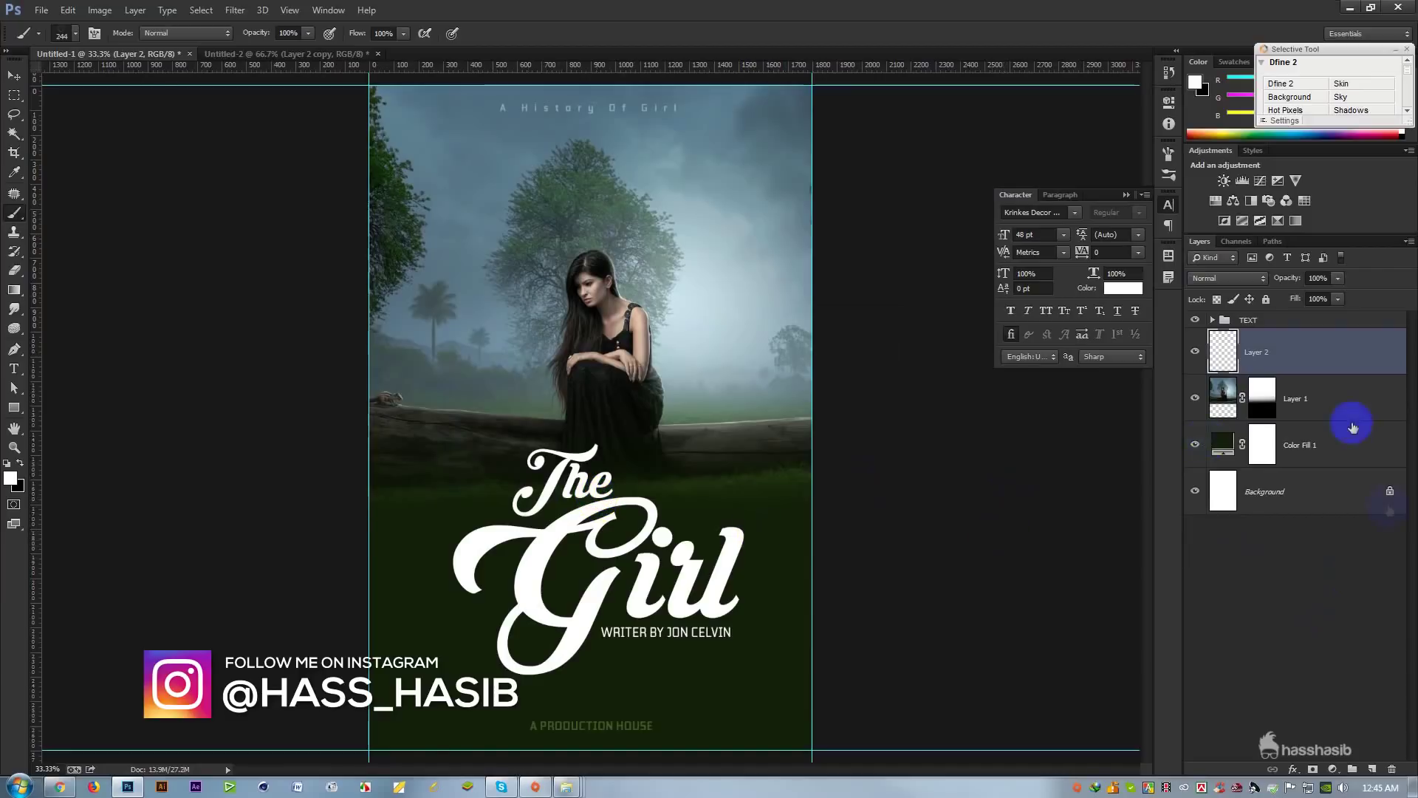
{"action": "left_click", "coordinate": [1168, 155]}
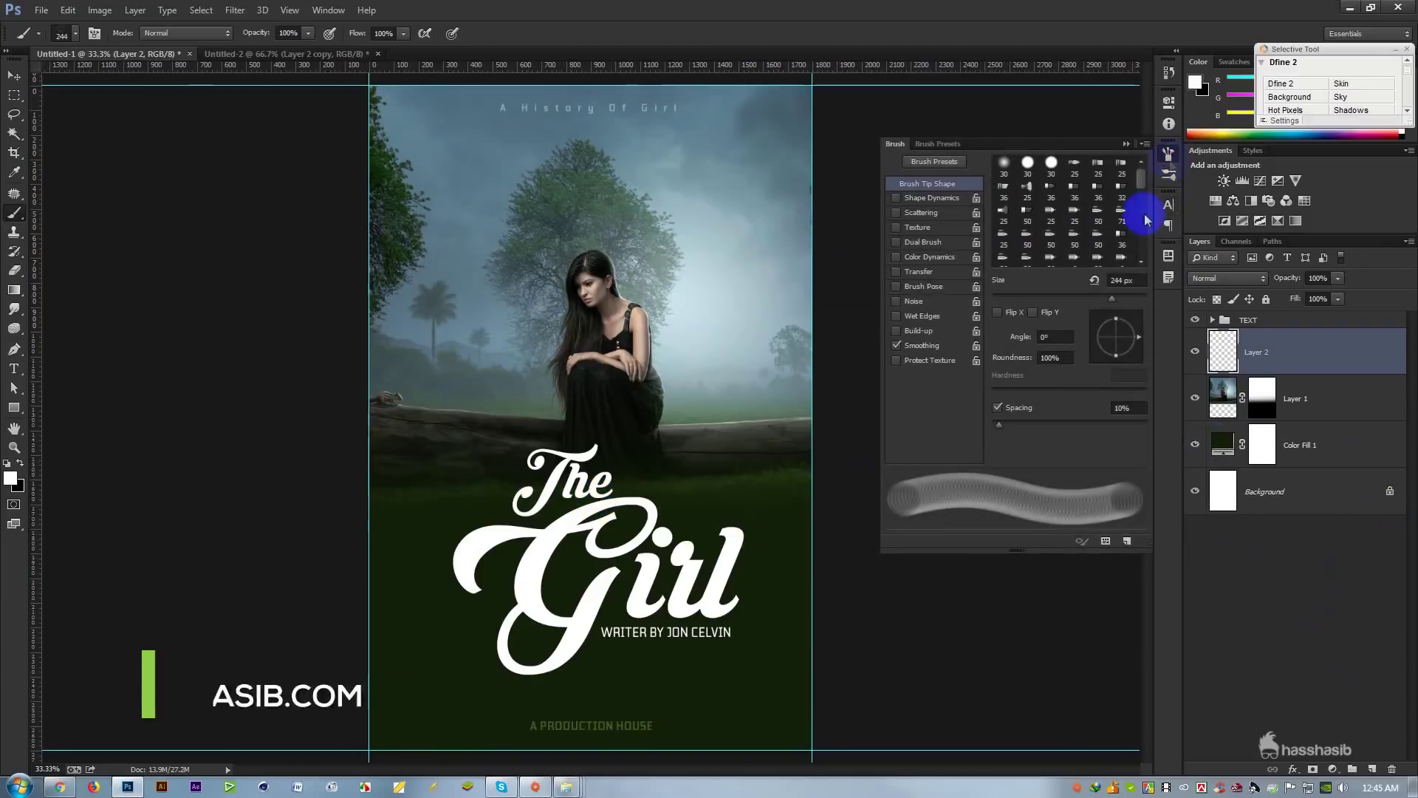
{"action": "left_click", "coordinate": [898, 198]}
{"action": "left_click", "coordinate": [920, 214]}
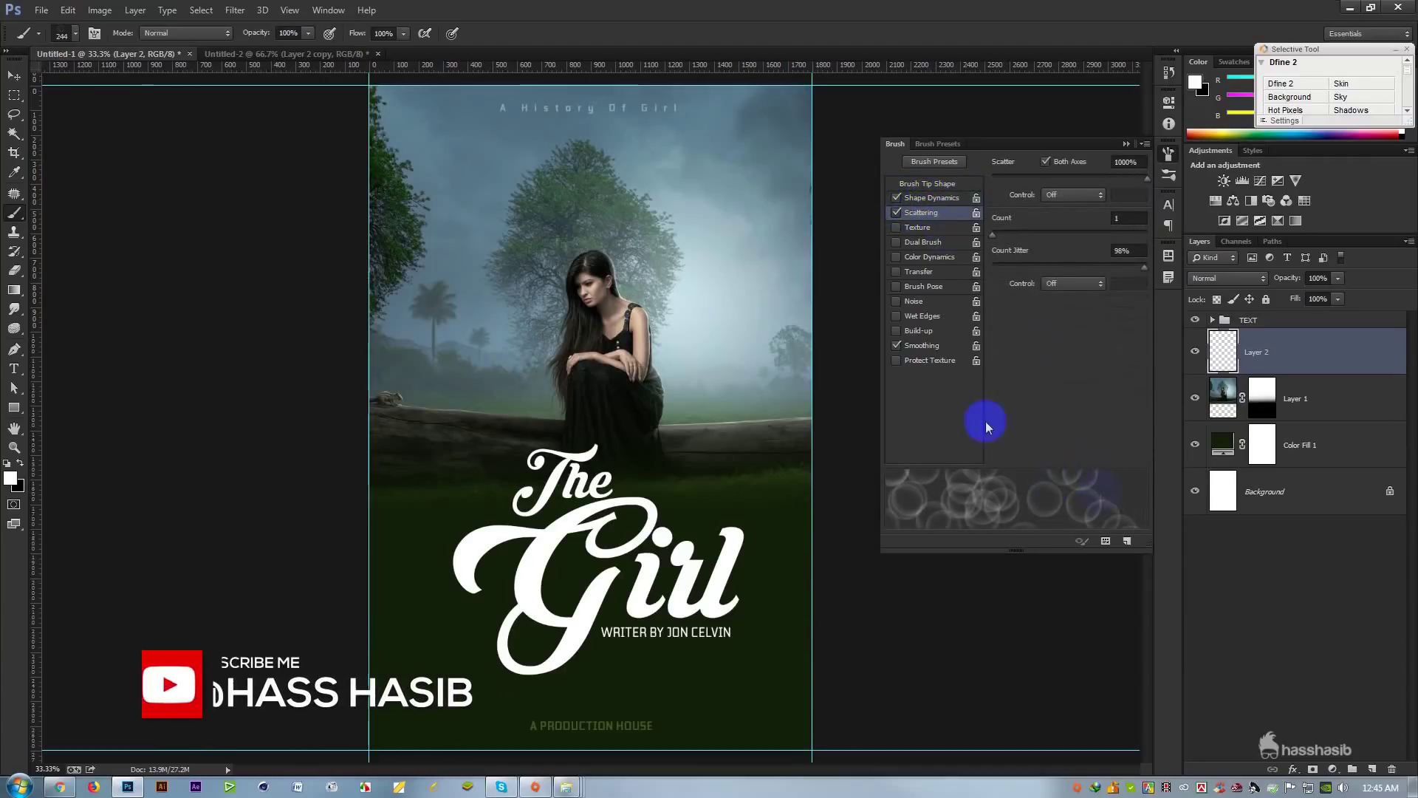
Step: Enable Transfer for the brush with opacity jitter at 100% and set the Shape Dynamics size jitter to 100%
{"action": "left_click", "coordinate": [914, 273]}
{"action": "left_click_drag", "start_coordinate": [994, 178], "coordinate": [1213, 175]}
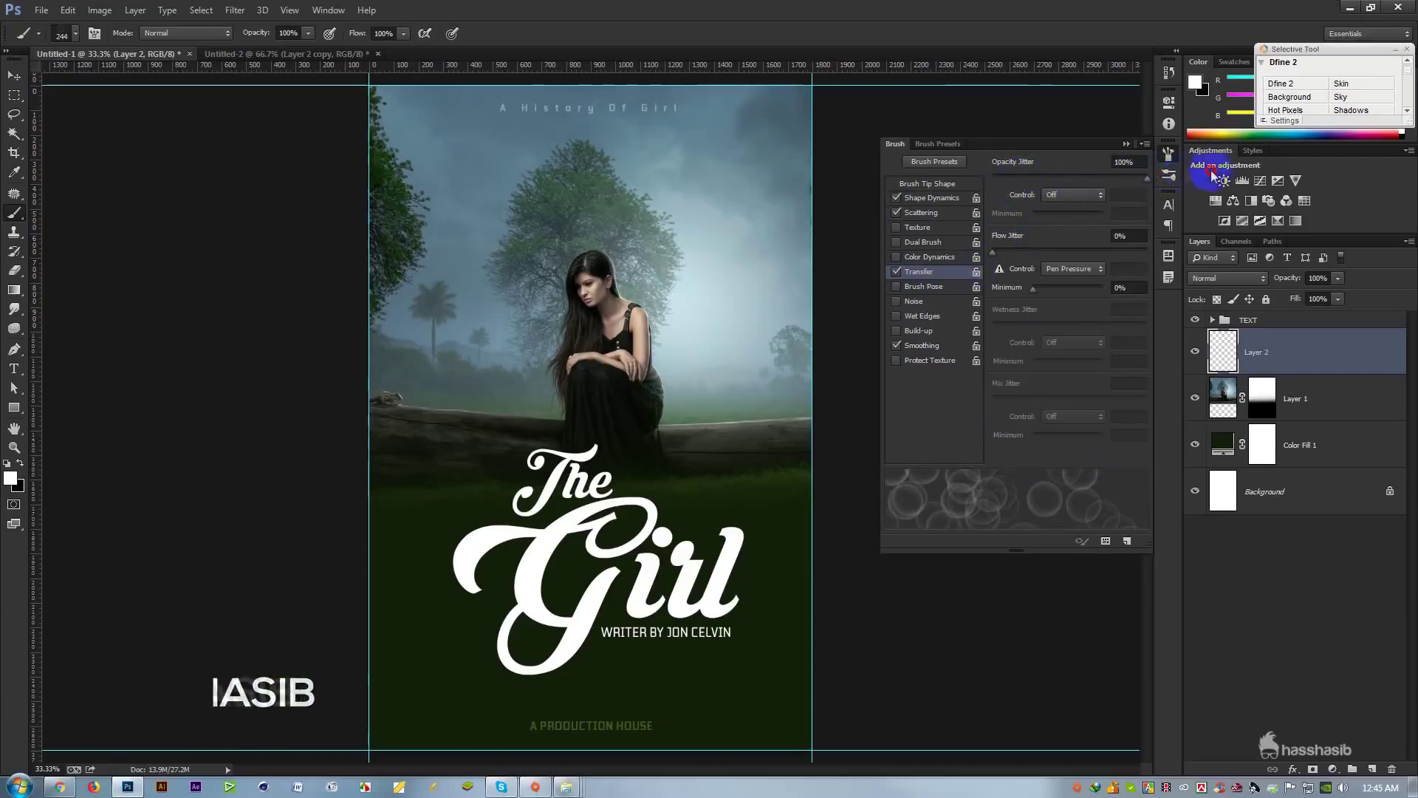
{"action": "left_click", "coordinate": [933, 198]}
{"action": "left_click_drag", "start_coordinate": [994, 178], "coordinate": [1220, 180]}
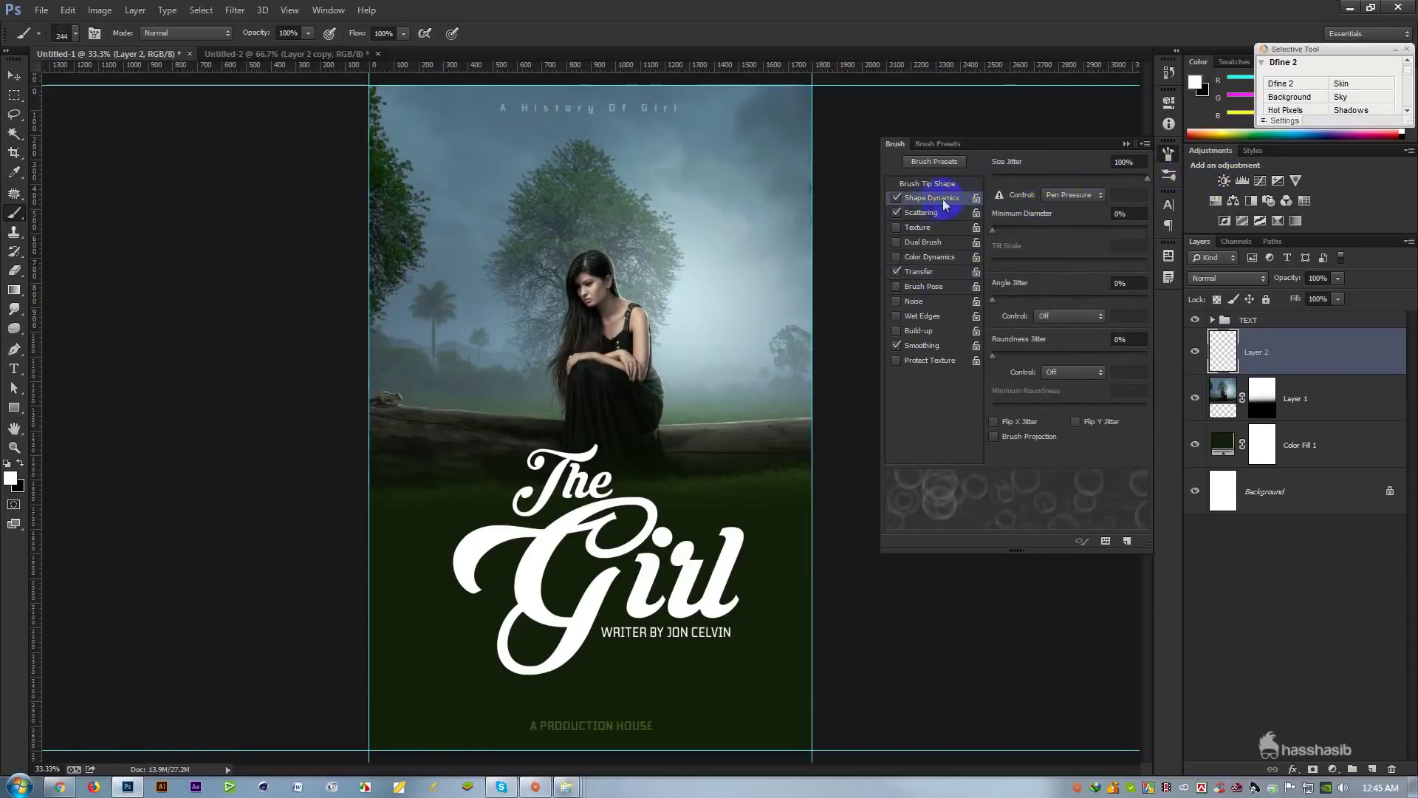
Step: Increase the spacing of the sphere brush tip slightly
{"action": "left_click", "coordinate": [923, 214]}
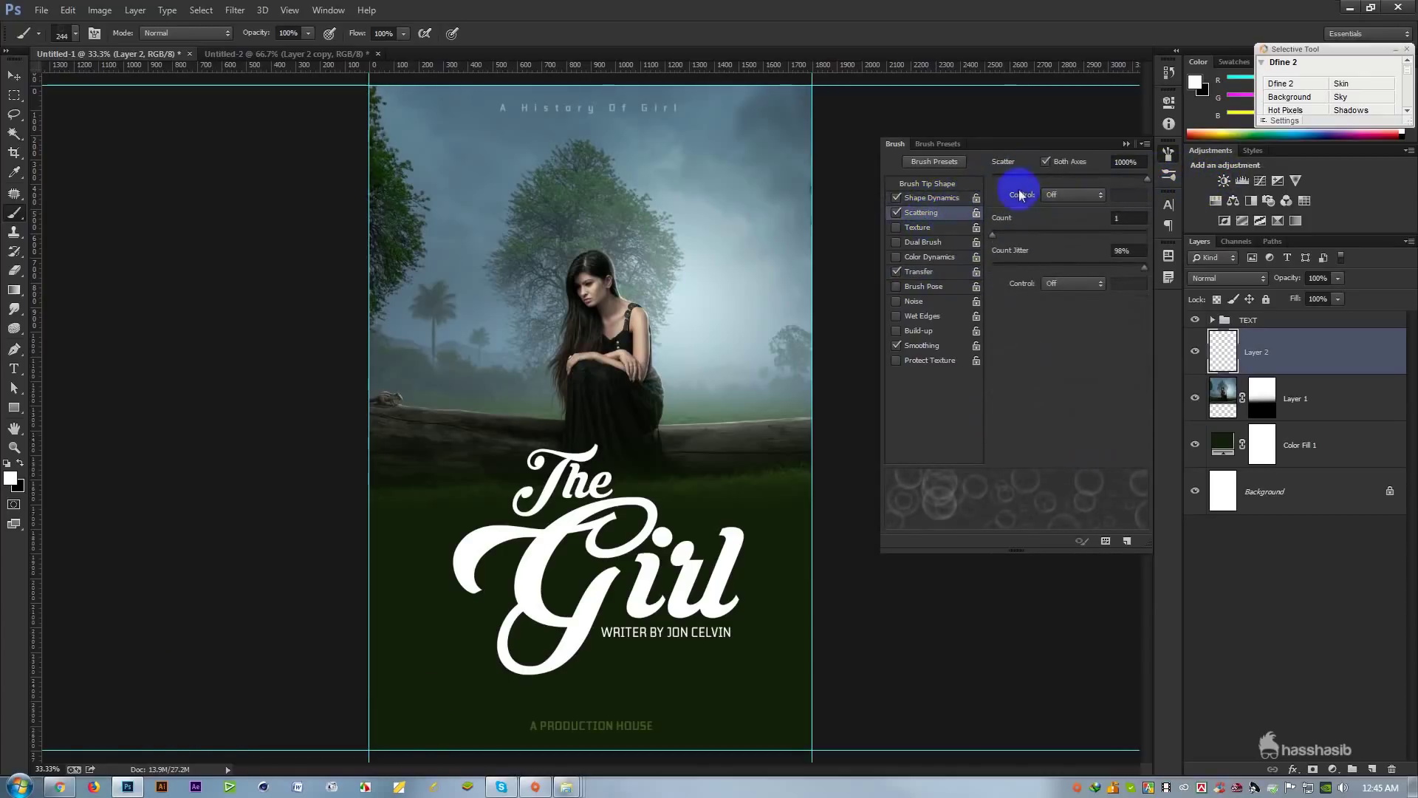
{"action": "left_click", "coordinate": [928, 184]}
{"action": "left_click_drag", "start_coordinate": [1007, 425], "coordinate": [1015, 424]}
{"action": "left_click", "coordinate": [1126, 144]}
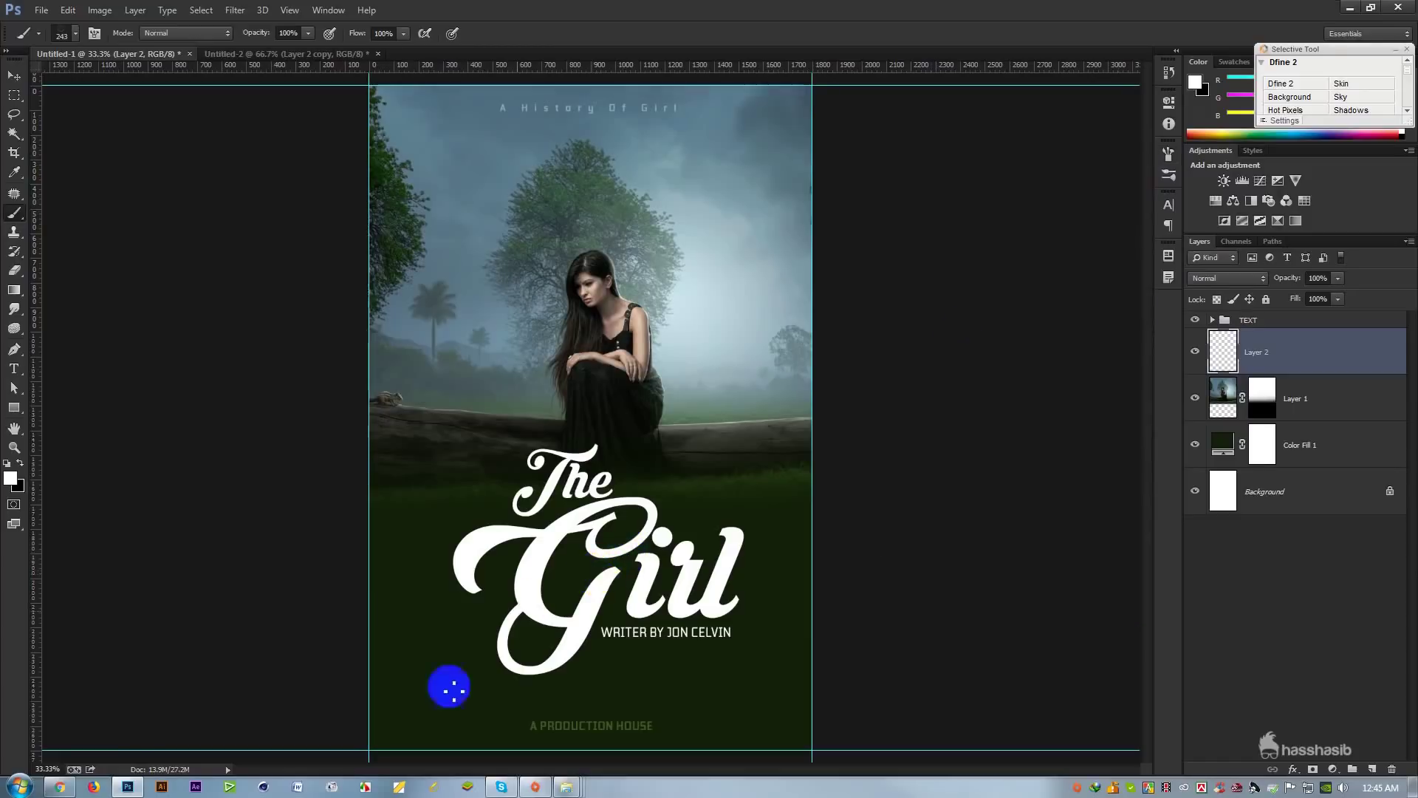
Step: Paint scattered white bubbles around the title and over the lower half of the cover on Layer 2
{"action": "mouse_move", "coordinate": [455, 588]}
{"action": "left_mouse_down"}
{"action": "mouse_move", "coordinate": [579, 555]}
{"action": "mouse_move", "coordinate": [910, 363]}
{"action": "left_mouse_up"}
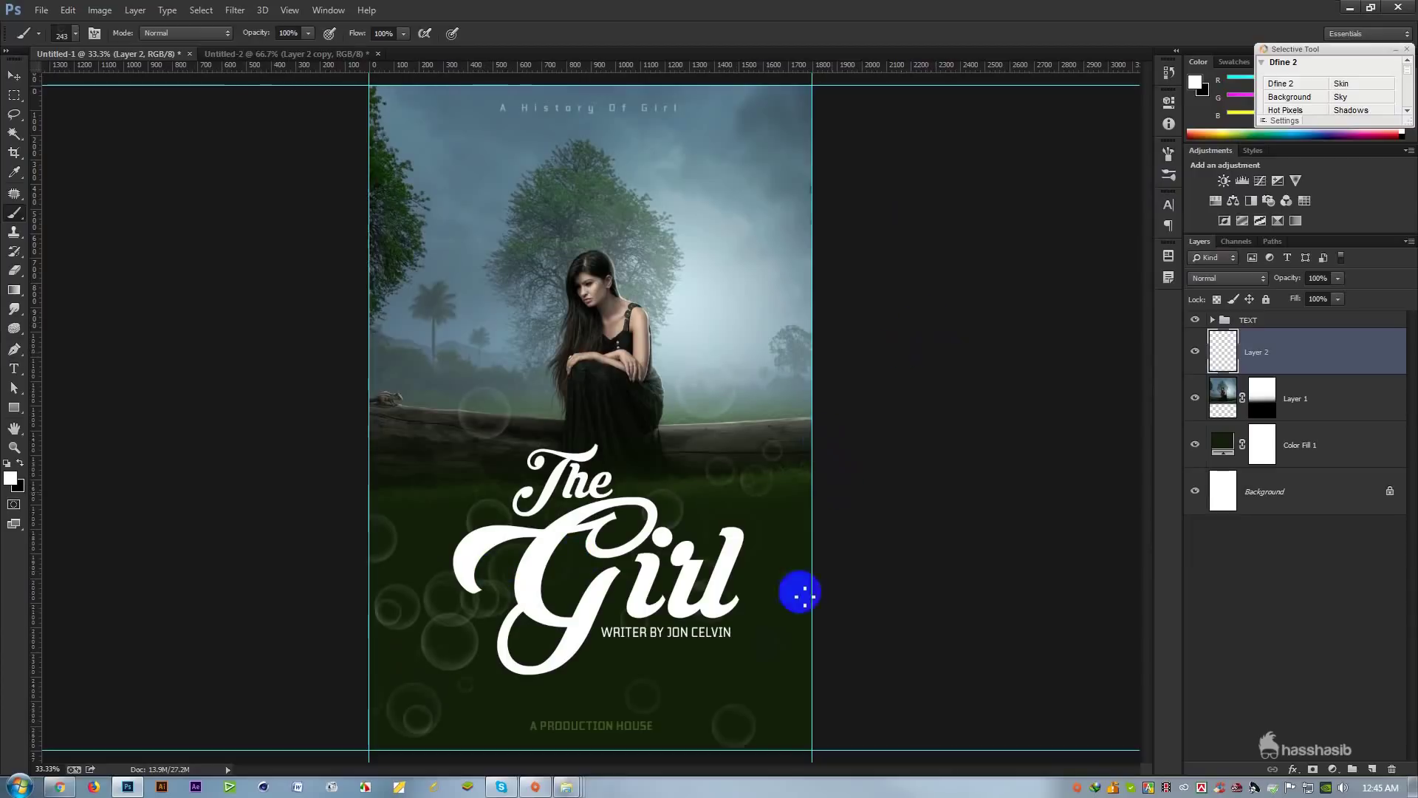
{"action": "mouse_move", "coordinate": [615, 649]}
{"action": "left_mouse_down"}
{"action": "mouse_move", "coordinate": [834, 589]}
{"action": "mouse_move", "coordinate": [819, 526]}
{"action": "left_mouse_up"}
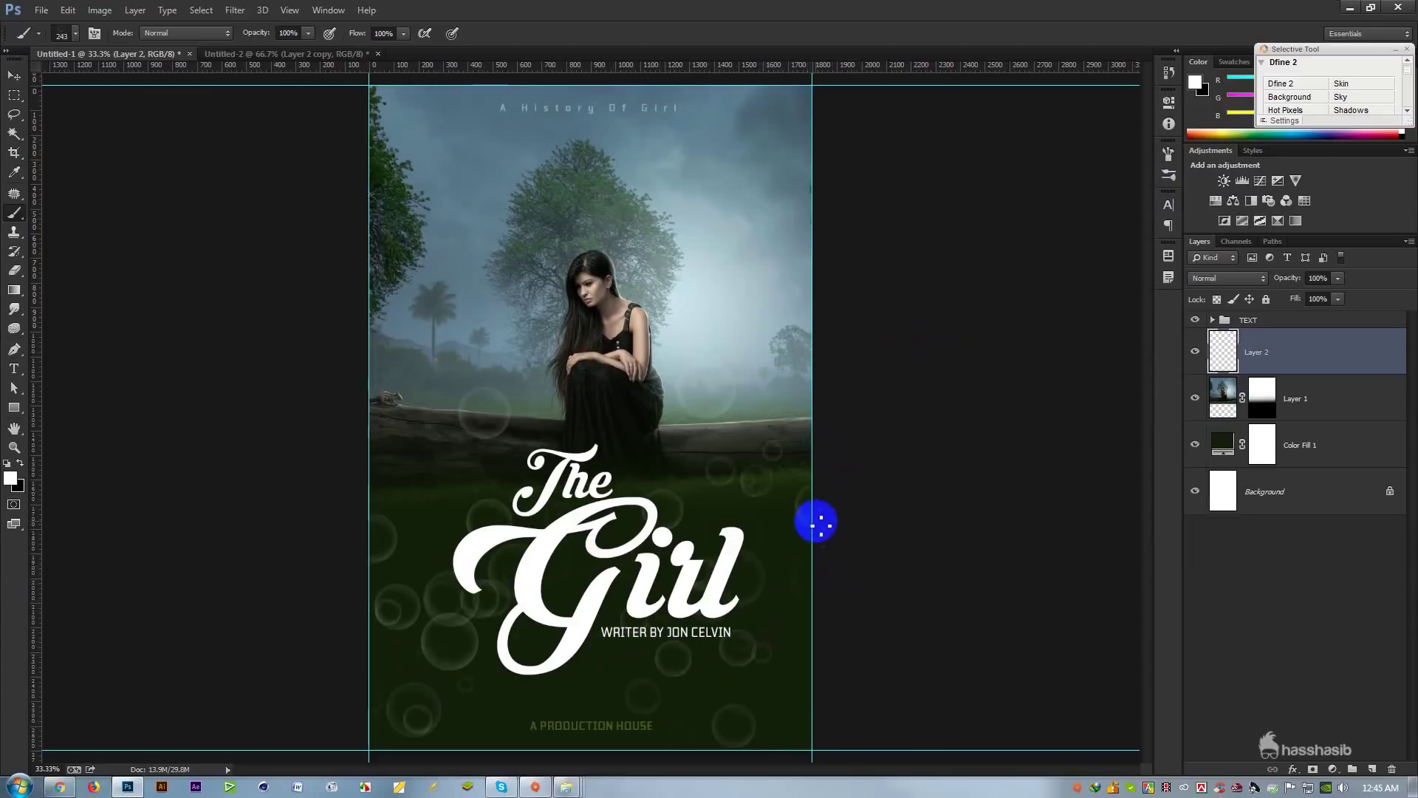
{"action": "left_click", "coordinate": [10, 478]}
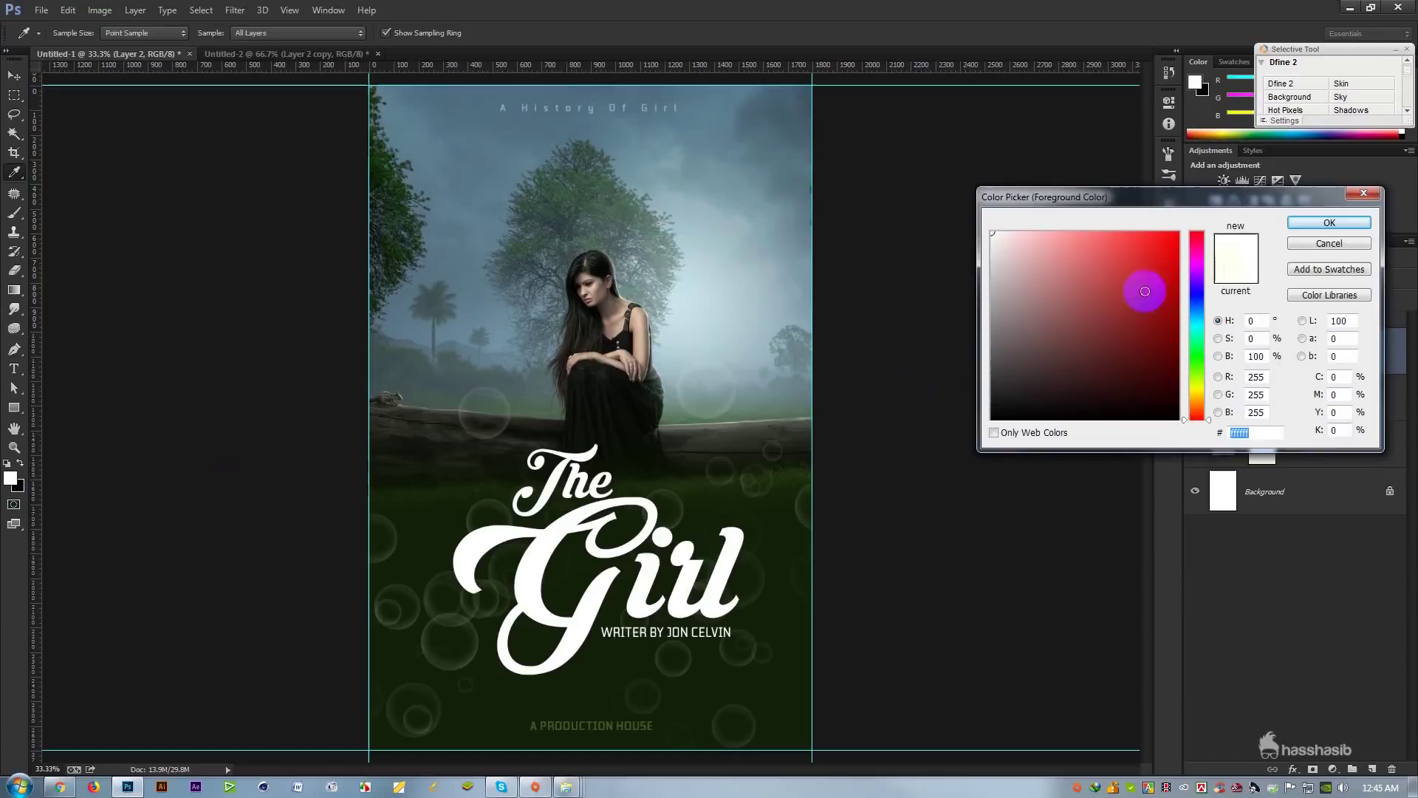
{"action": "left_click", "coordinate": [1325, 224]}
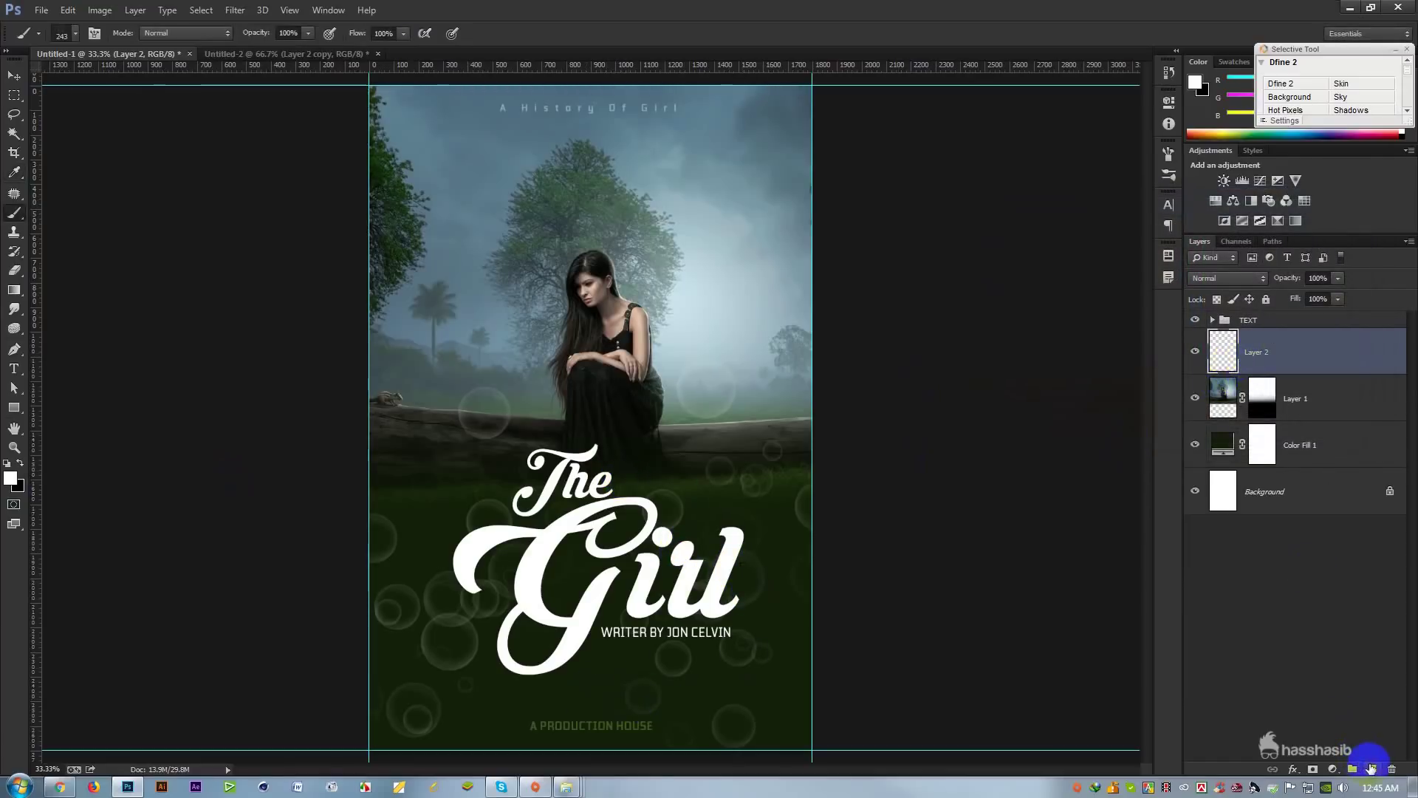
Step: Add another layer and scatter smaller bubbles across the cover on it, reducing the brush size to 100 px
{"action": "left_click", "coordinate": [1370, 768]}
{"action": "key", "text": "bracketleft"}
{"action": "key", "text": "bracketleft"}
{"action": "mouse_move", "coordinate": [552, 433]}
{"action": "left_mouse_down"}
{"action": "mouse_move", "coordinate": [445, 502]}
{"action": "mouse_move", "coordinate": [523, 449]}
{"action": "mouse_move", "coordinate": [734, 447]}
{"action": "left_mouse_up"}
{"action": "key", "text": "bracketleft"}
{"action": "key", "text": "bracketleft"}
{"action": "key", "text": "bracketleft"}
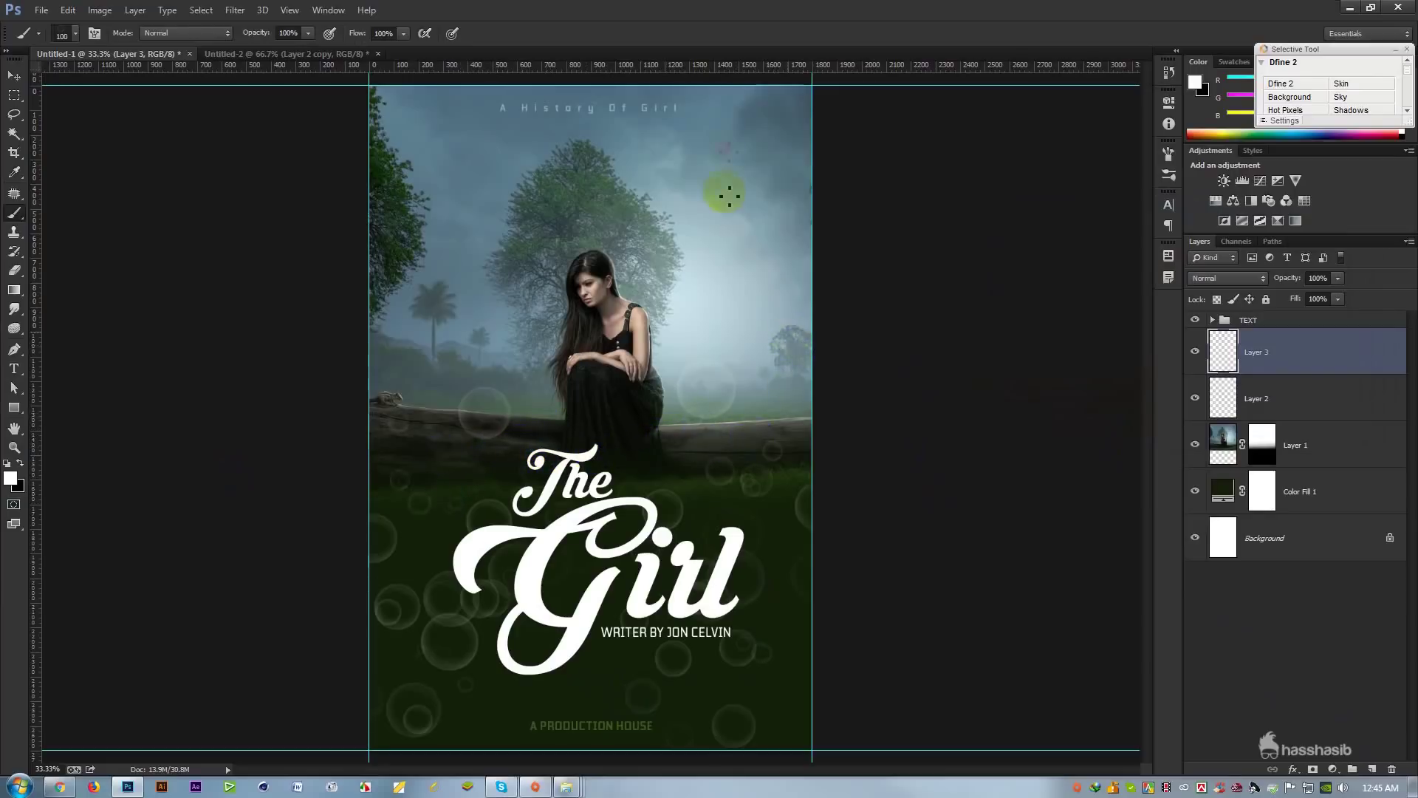
{"action": "mouse_move", "coordinate": [741, 499]}
{"action": "left_mouse_down"}
{"action": "mouse_move", "coordinate": [741, 702]}
{"action": "mouse_move", "coordinate": [469, 727]}
{"action": "mouse_move", "coordinate": [481, 750]}
{"action": "left_mouse_up"}
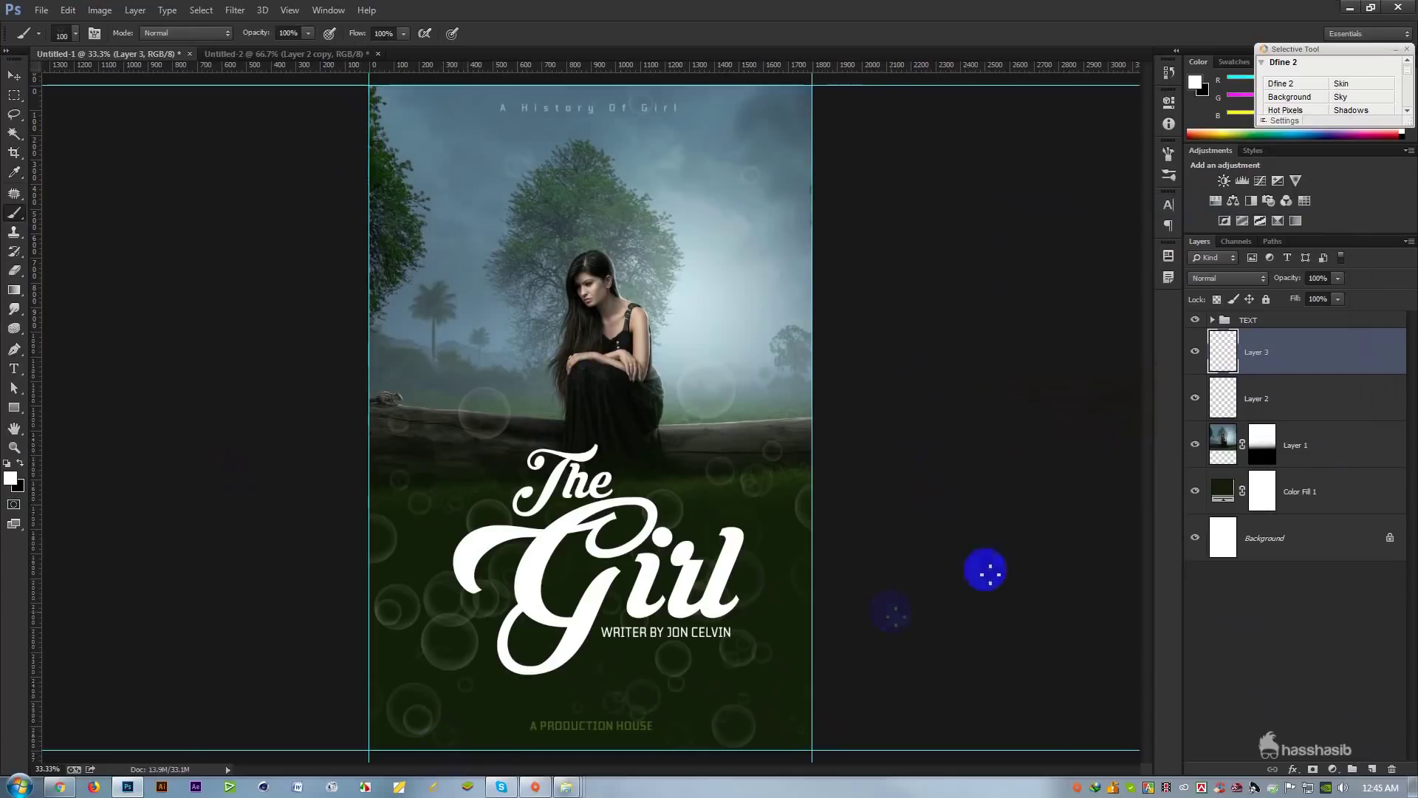
Step: Add a third bubble layer and paint a few very large bubbles on it, enlarging the brush to 1200 px
{"action": "left_click", "coordinate": [1372, 769]}
{"action": "key", "text": "bracketright"}
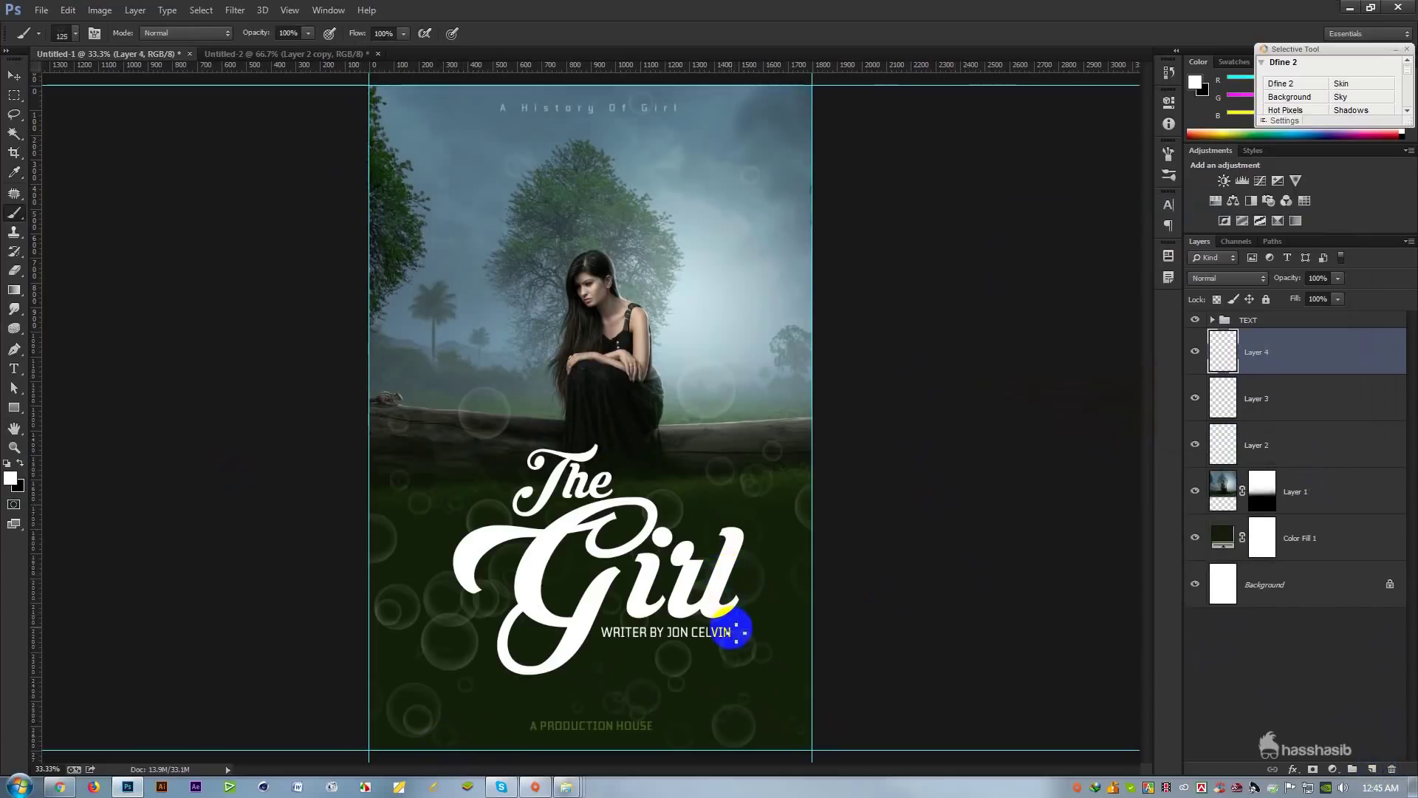
{"action": "key", "text": "bracketright"}
{"action": "key", "text": "bracketright"}
{"action": "key", "text": "bracketright"}
{"action": "key", "text": "bracketright"}
{"action": "key", "text": "bracketright"}
{"action": "key", "text": "bracketright"}
{"action": "key", "text": "bracketright"}
{"action": "mouse_move", "coordinate": [750, 699]}
{"action": "left_mouse_down"}
{"action": "mouse_move", "coordinate": [692, 703]}
{"action": "mouse_move", "coordinate": [441, 664]}
{"action": "left_mouse_up"}
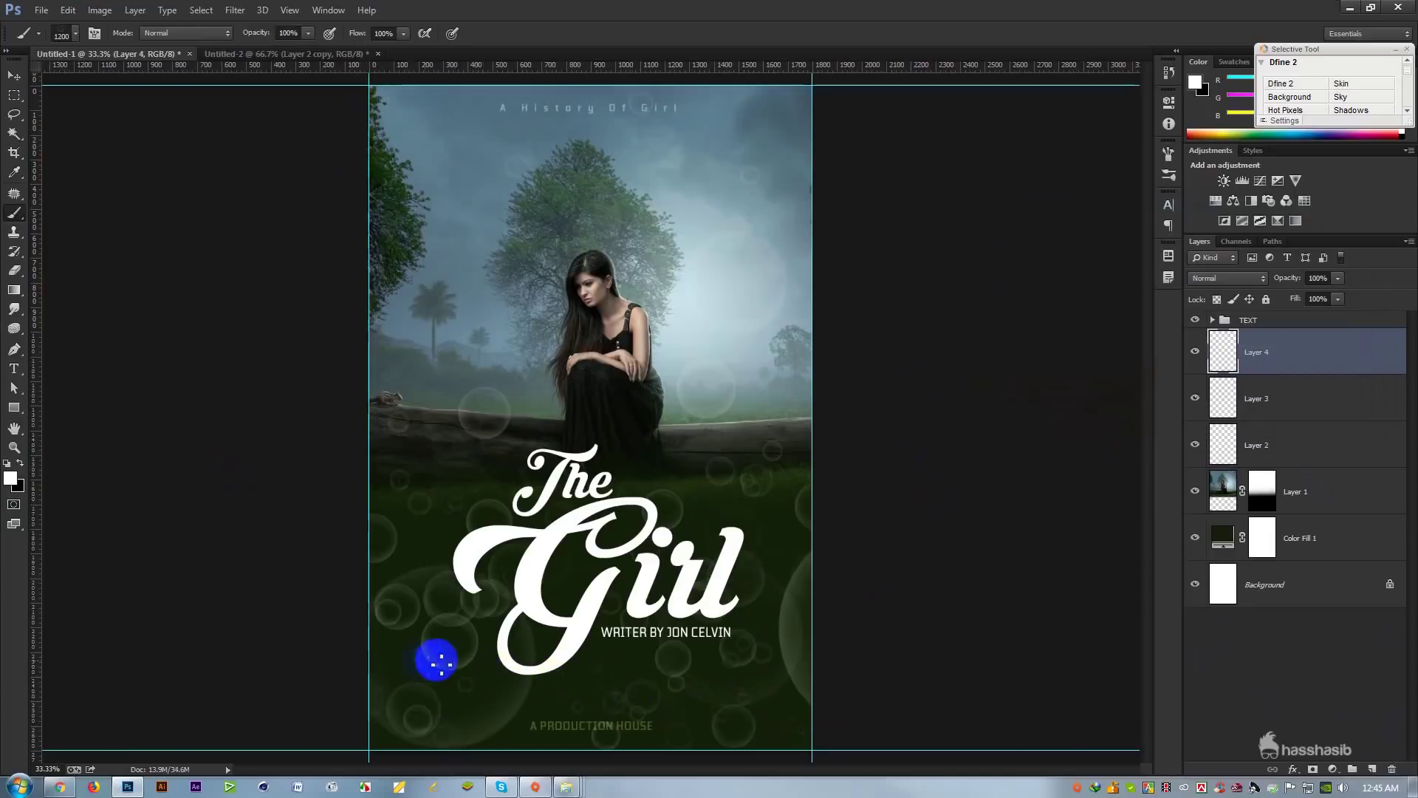
Step: Apply a Gaussian Blur with a radius of about 31 pixels to the large bubbles on Layer 4
{"action": "left_click", "coordinate": [14, 76]}
{"action": "left_click", "coordinate": [235, 10]}
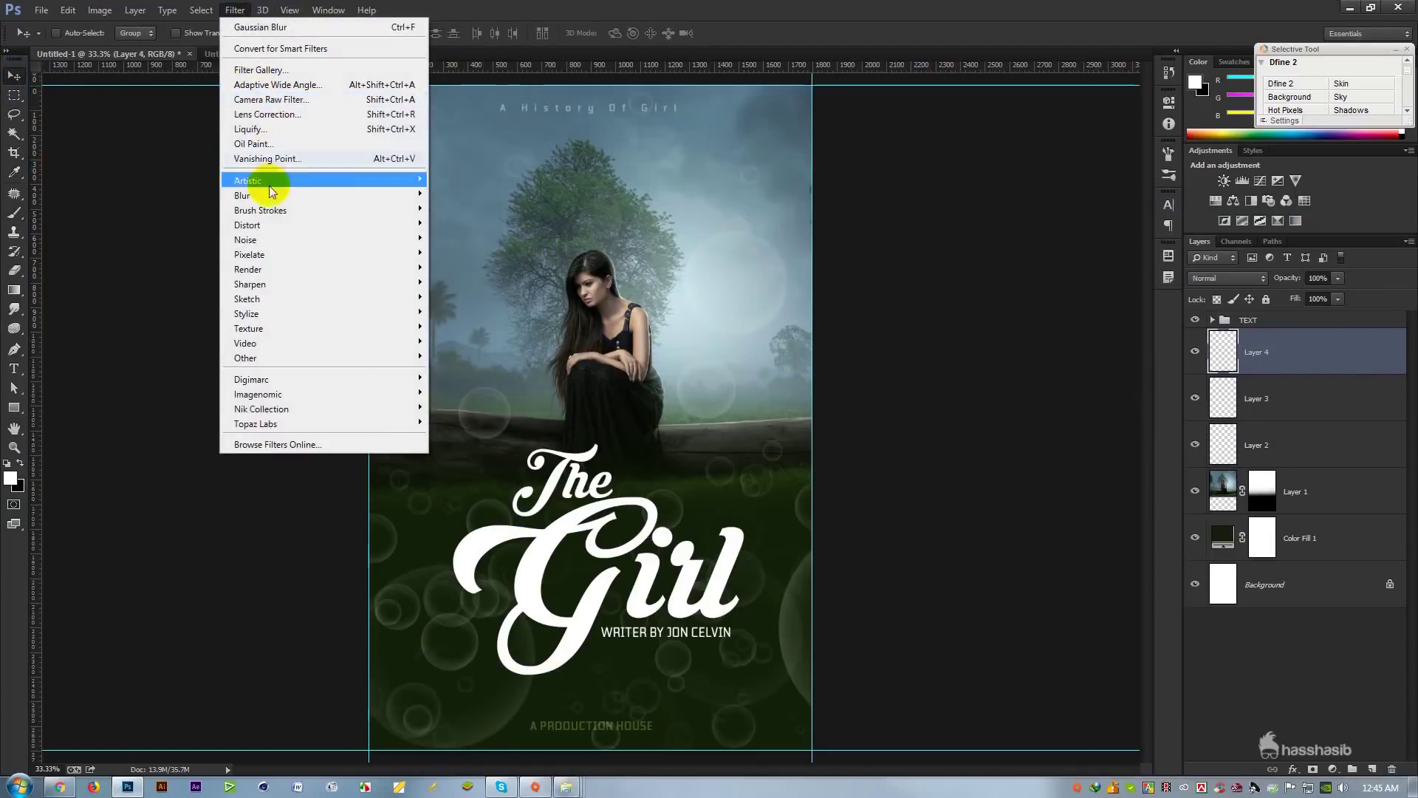
{"action": "mouse_move", "coordinate": [269, 195]}
{"action": "left_click", "coordinate": [473, 305]}
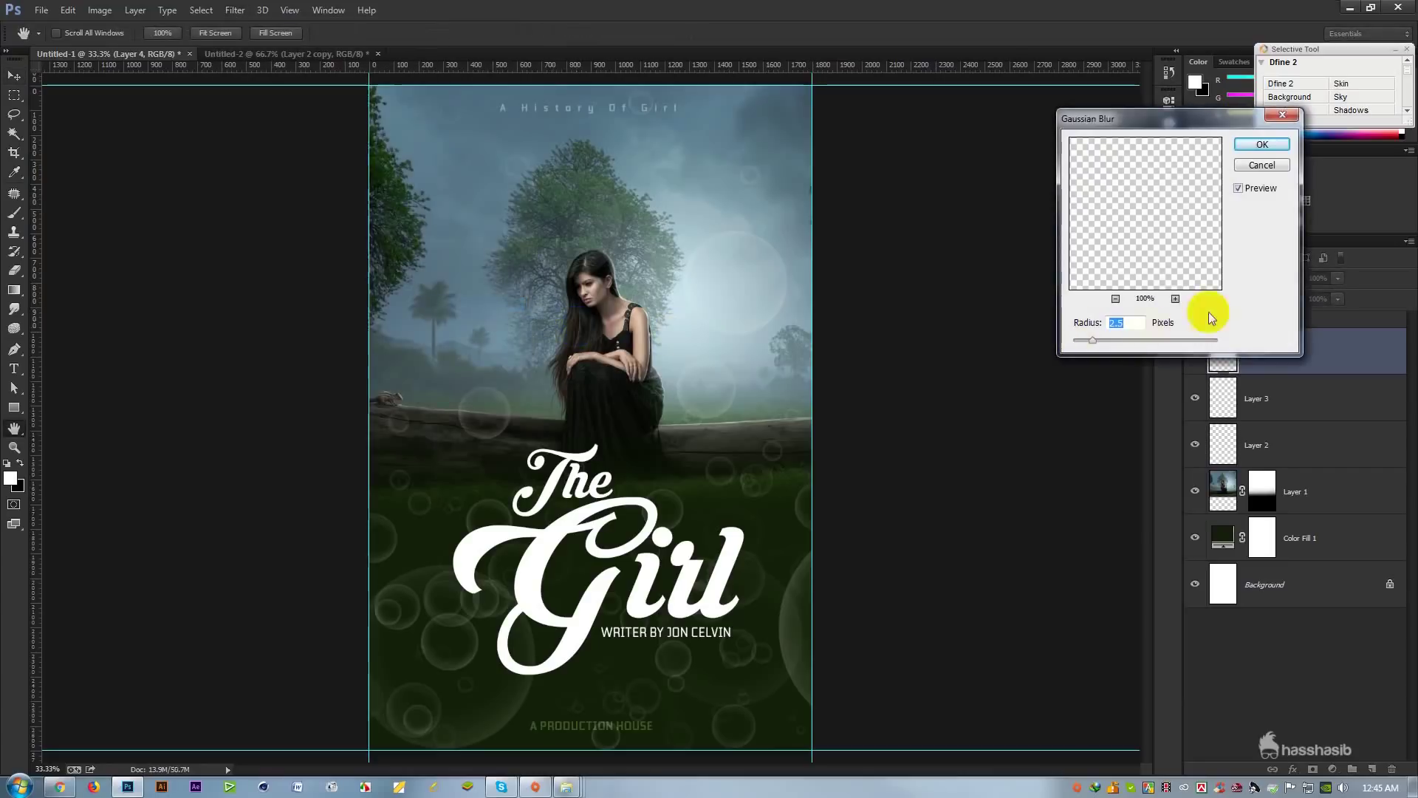
{"action": "mouse_move", "coordinate": [1115, 342]}
{"action": "left_mouse_down"}
{"action": "mouse_move", "coordinate": [1160, 344]}
{"action": "mouse_move", "coordinate": [1142, 343]}
{"action": "left_mouse_up"}
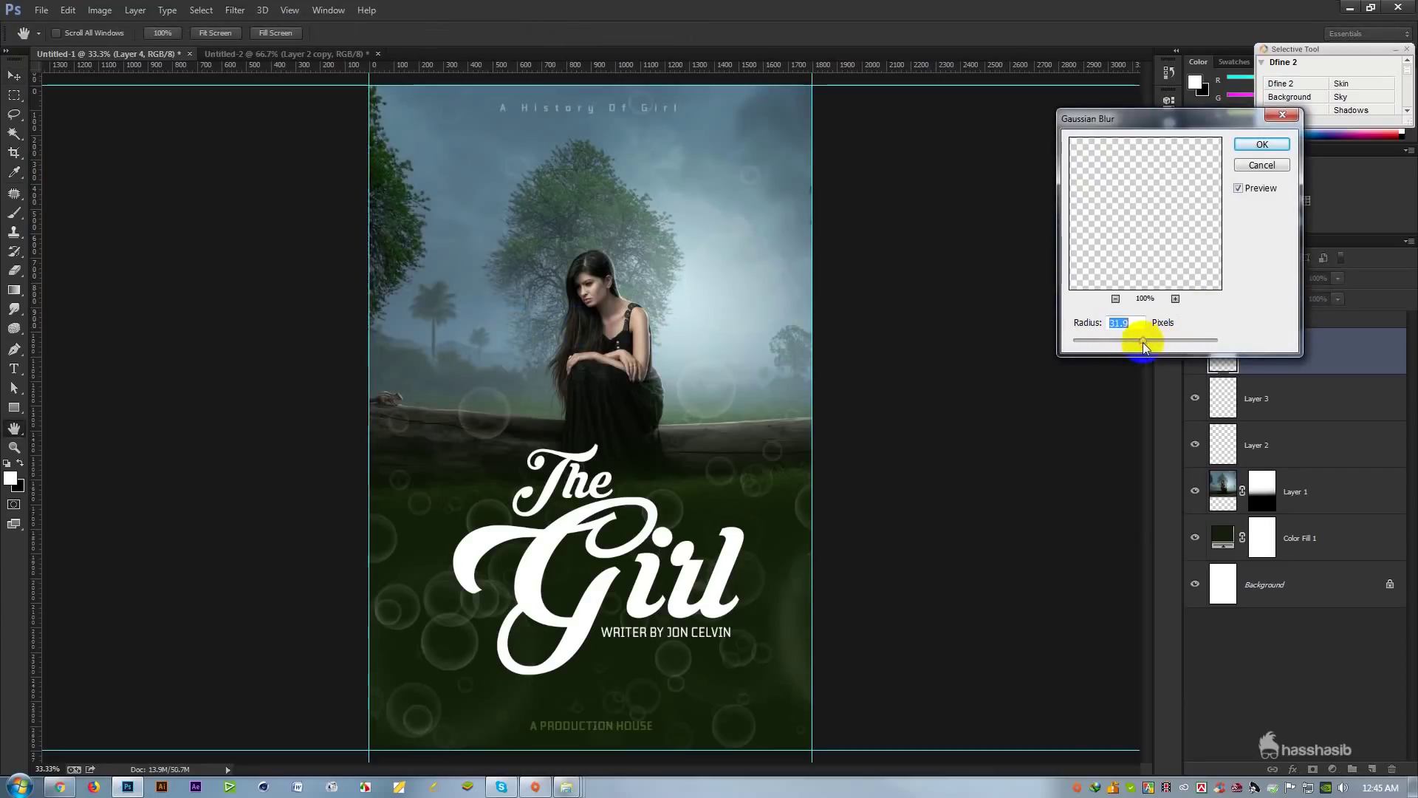
{"action": "left_click", "coordinate": [1260, 146]}
Step: Soften the bubbles on Layer 2 with a Gaussian Blur of only a few pixels
{"action": "left_click", "coordinate": [1266, 444]}
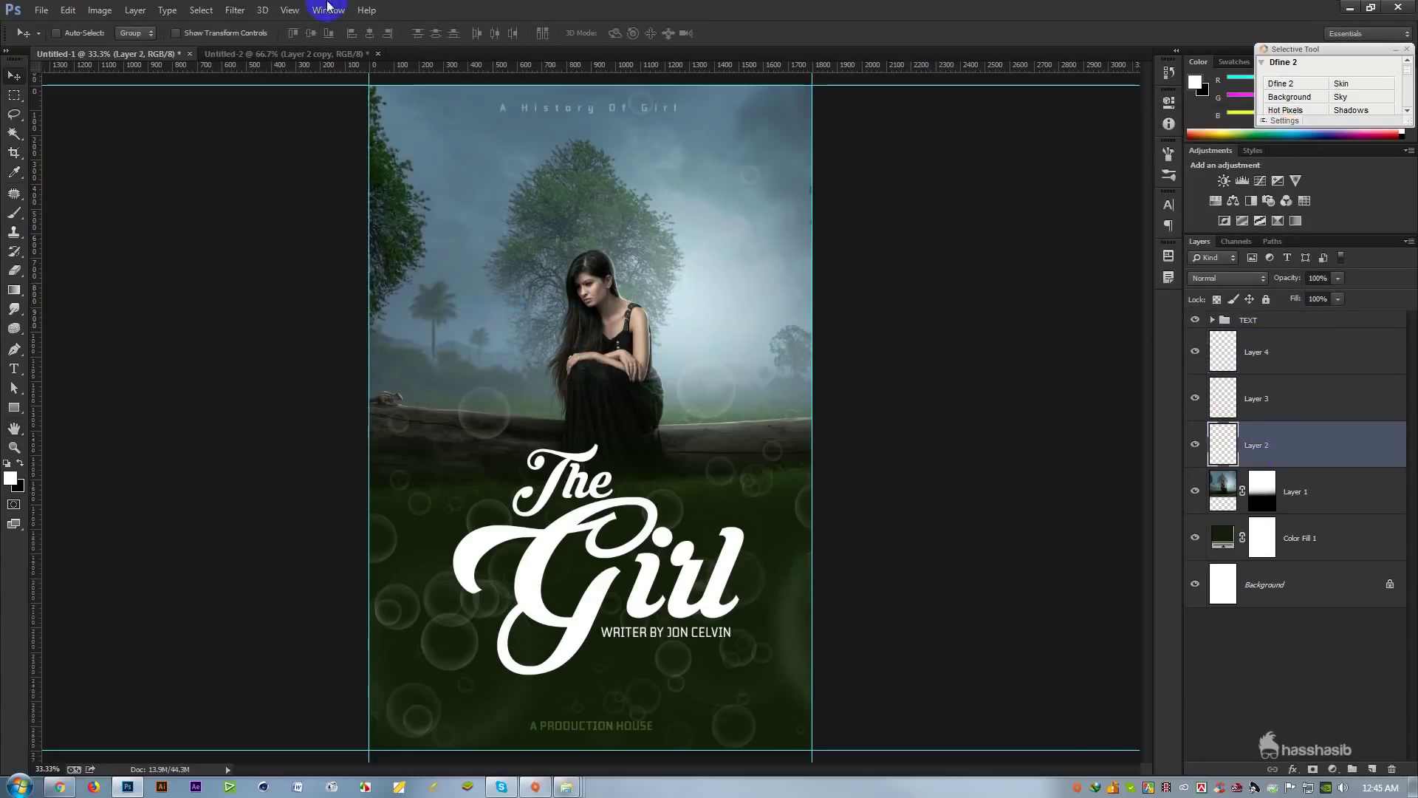
{"action": "left_click", "coordinate": [235, 10]}
{"action": "mouse_move", "coordinate": [260, 198]}
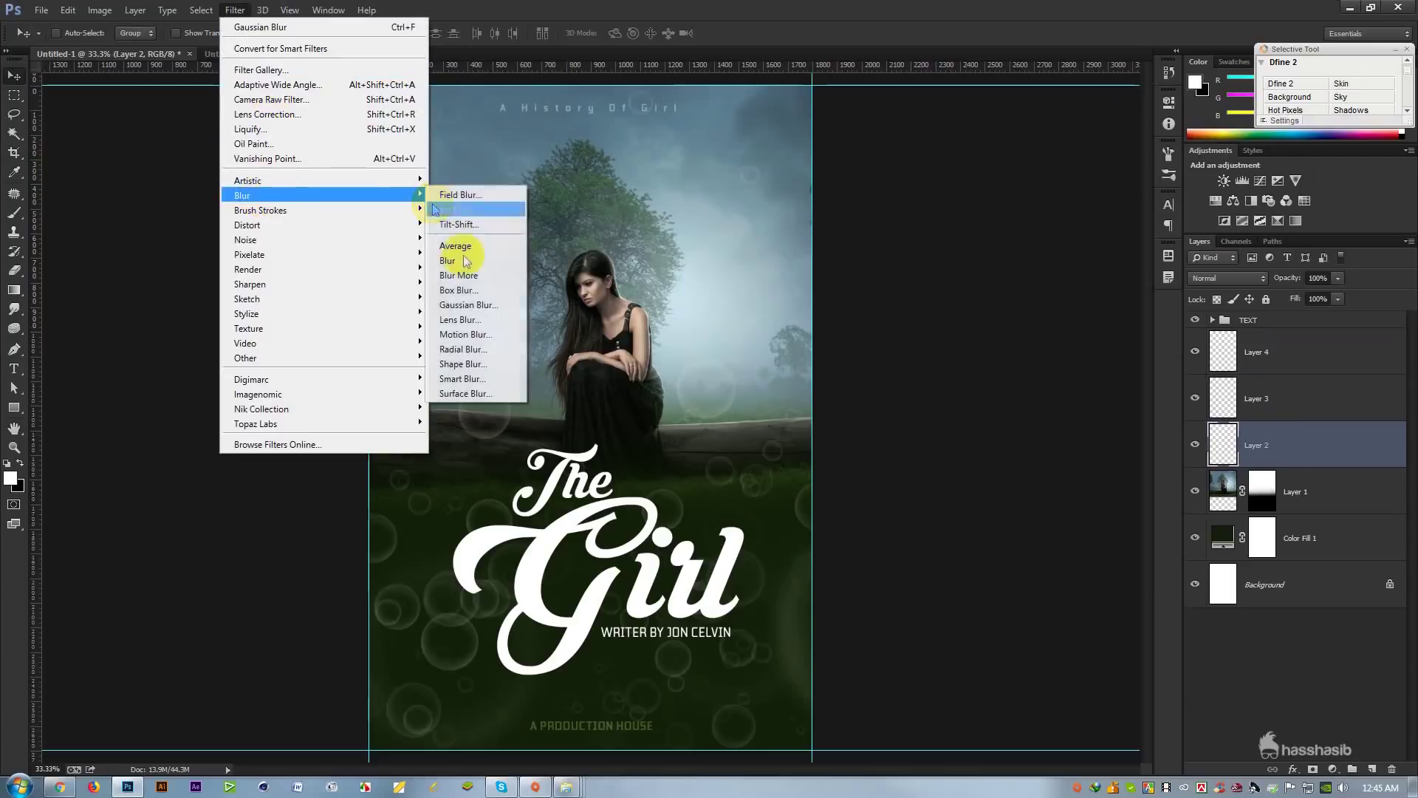
{"action": "left_click", "coordinate": [473, 306]}
{"action": "left_click", "coordinate": [1092, 347]}
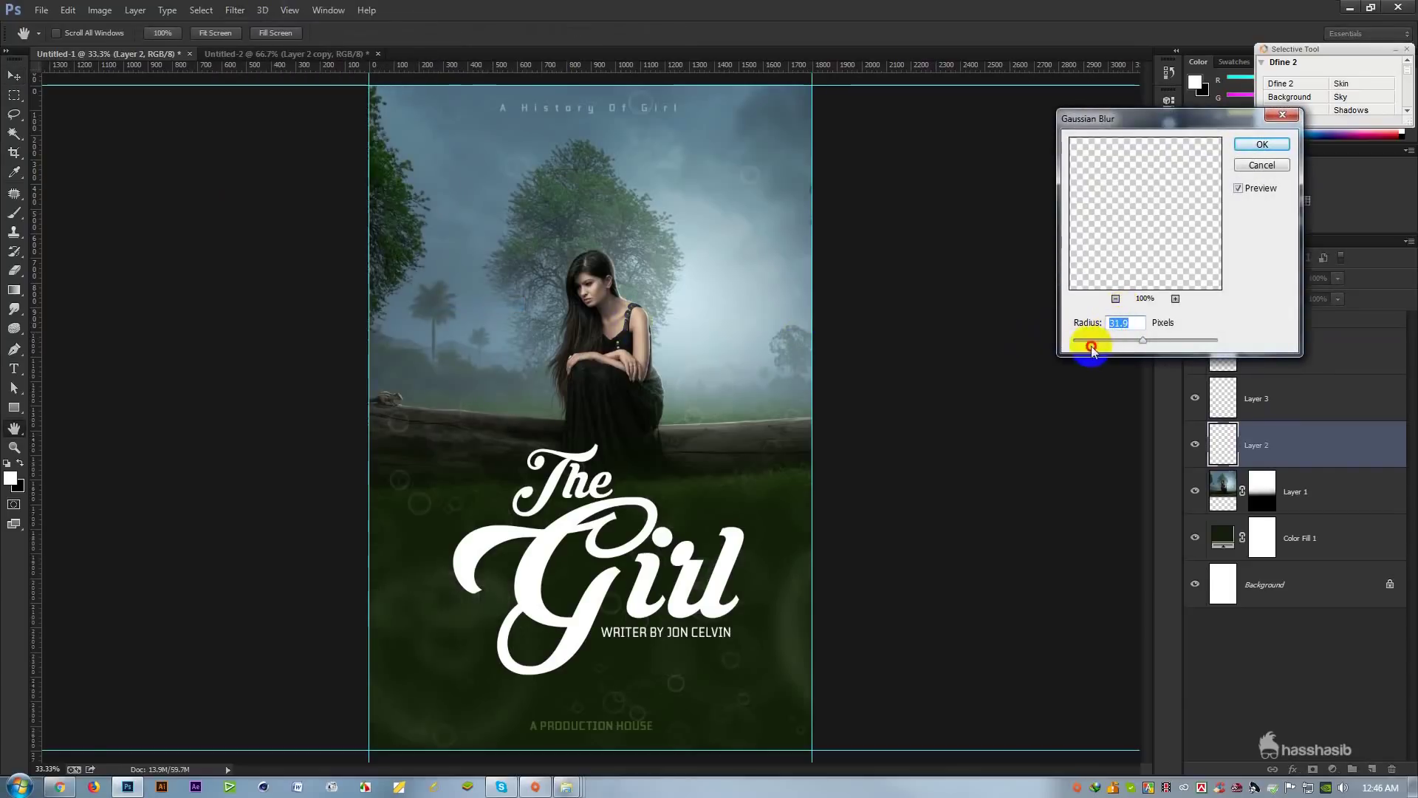
{"action": "left_click_drag", "start_coordinate": [1091, 343], "coordinate": [1105, 344]}
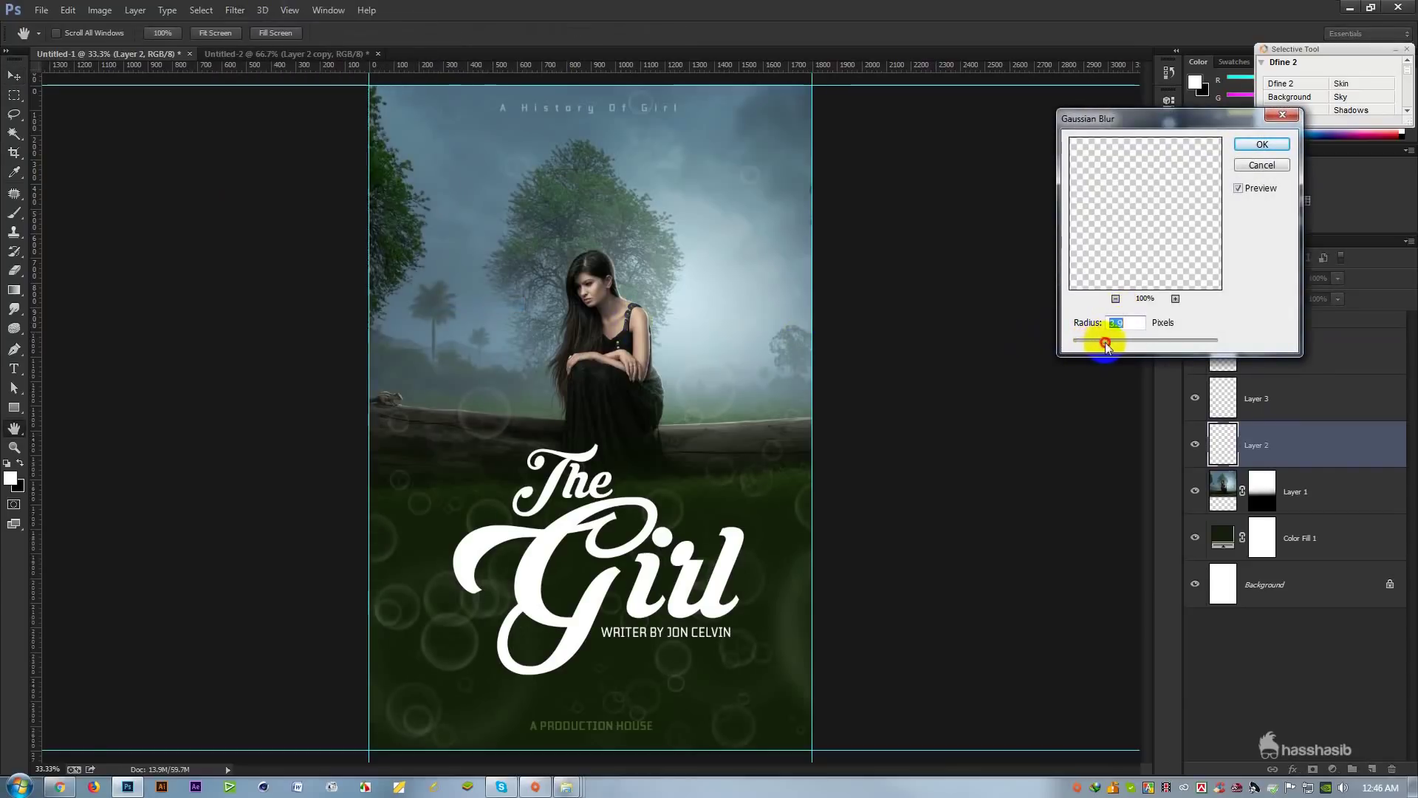
{"action": "left_click", "coordinate": [1247, 146]}
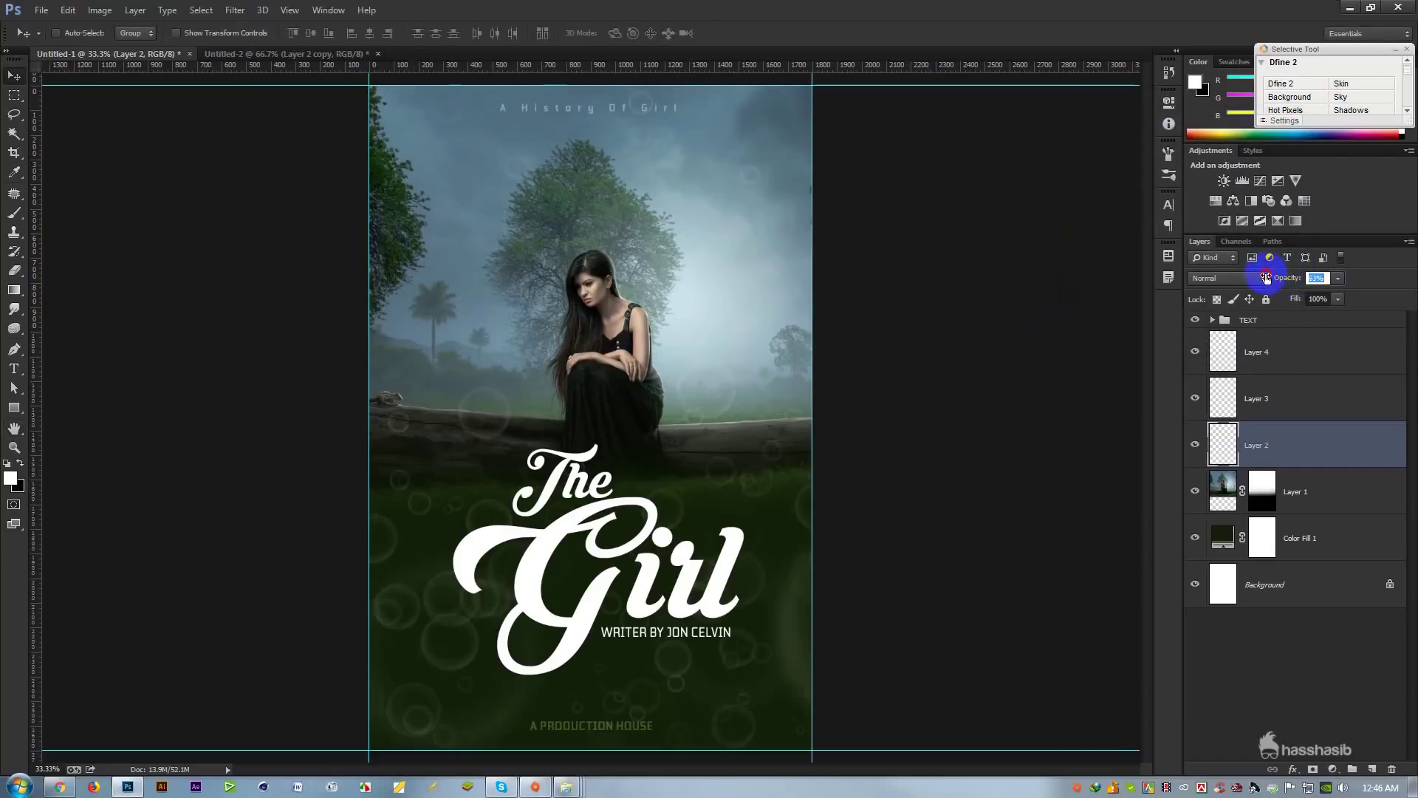
Step: Reduce Layer 2's opacity to 69% and put bubble Layers 2, 3 and 4 in a group named BUBBLE
{"action": "left_click_drag", "start_coordinate": [1269, 277], "coordinate": [1272, 278]}
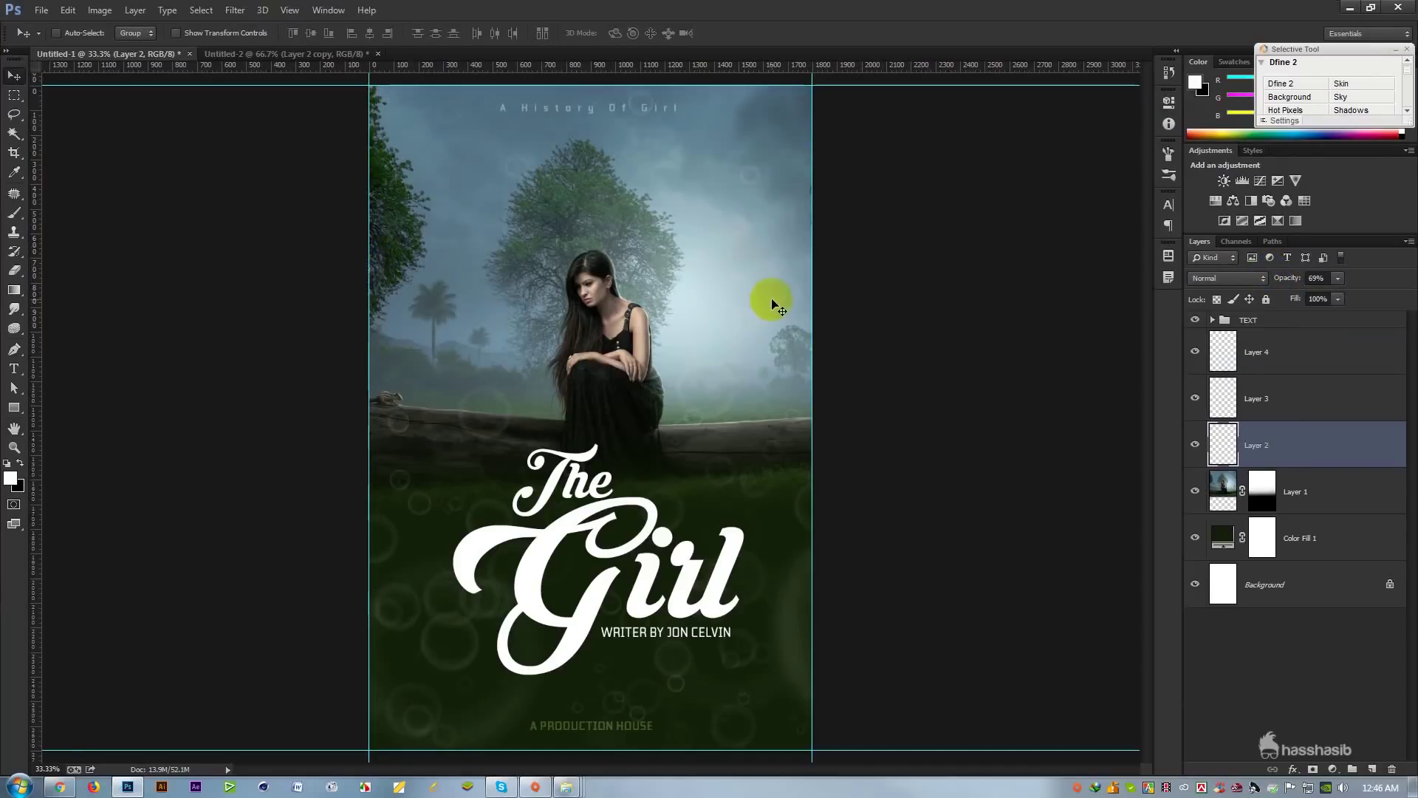
{"action": "left_click", "coordinate": [1252, 353]}
{"action": "left_click", "coordinate": [1276, 443], "text": "shift"}
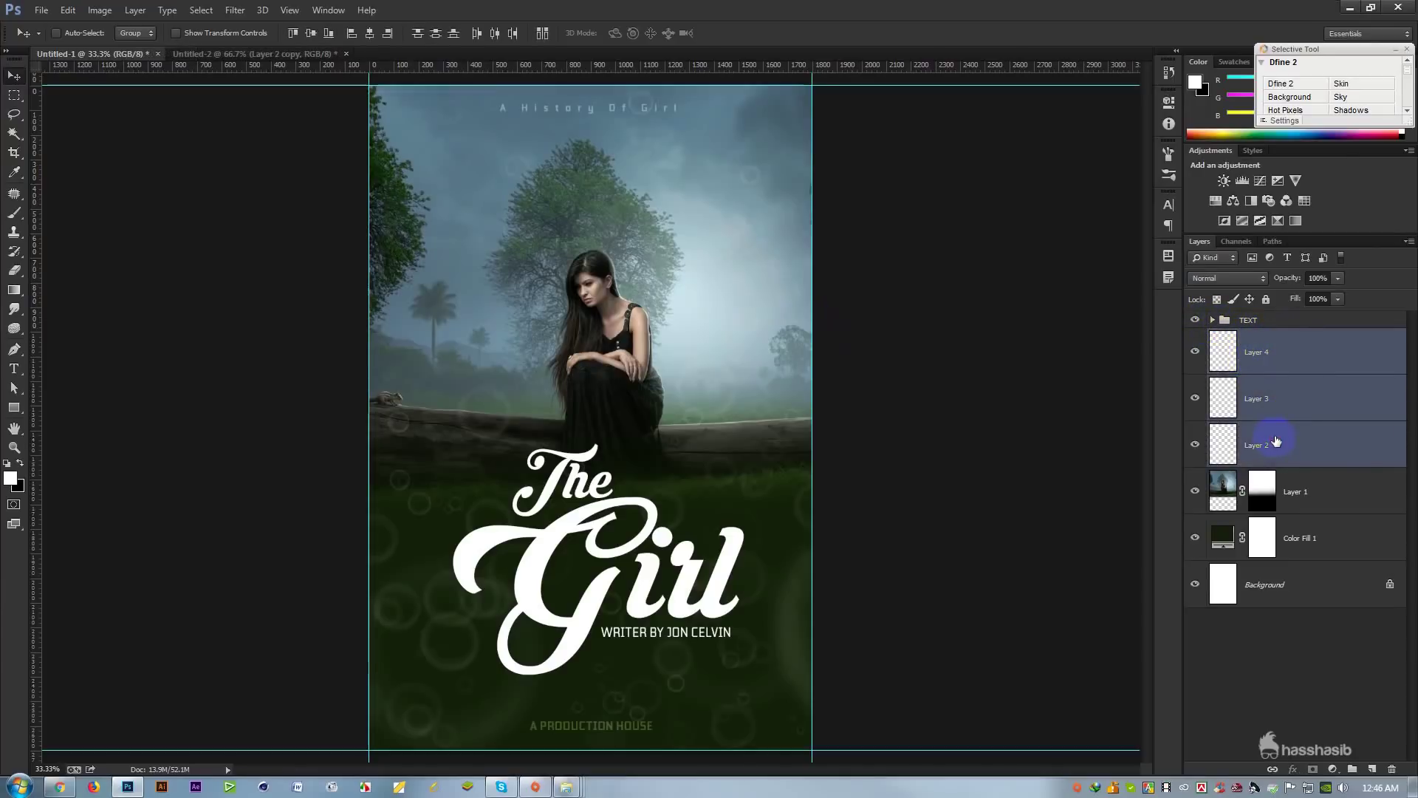
{"action": "key", "text": "ctrl+g"}
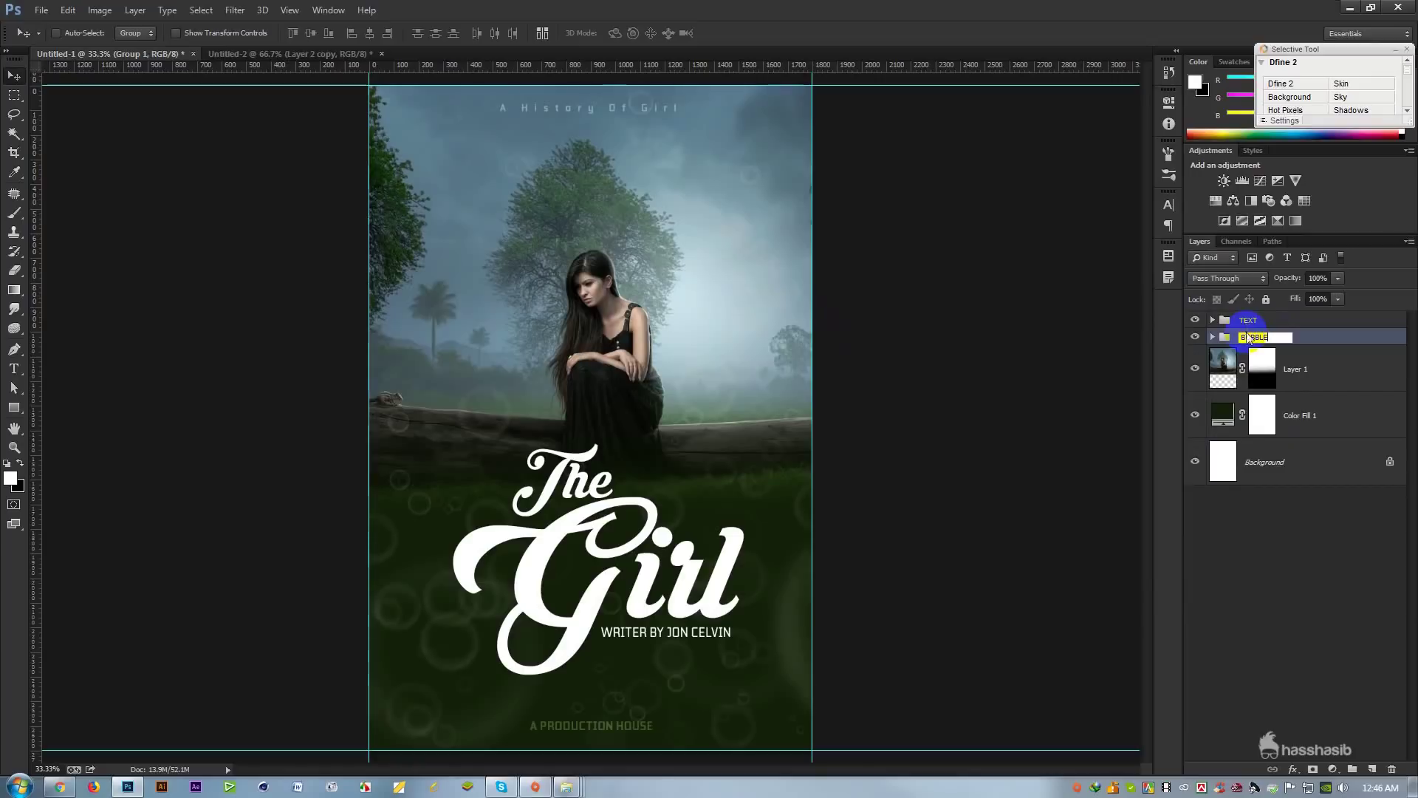
Step: Group Layer 1 and the Color Fill 1 layer together and name the group BG IMAGE
{"action": "left_click", "coordinate": [1326, 367]}
{"action": "left_click", "coordinate": [1333, 405], "text": "shift"}
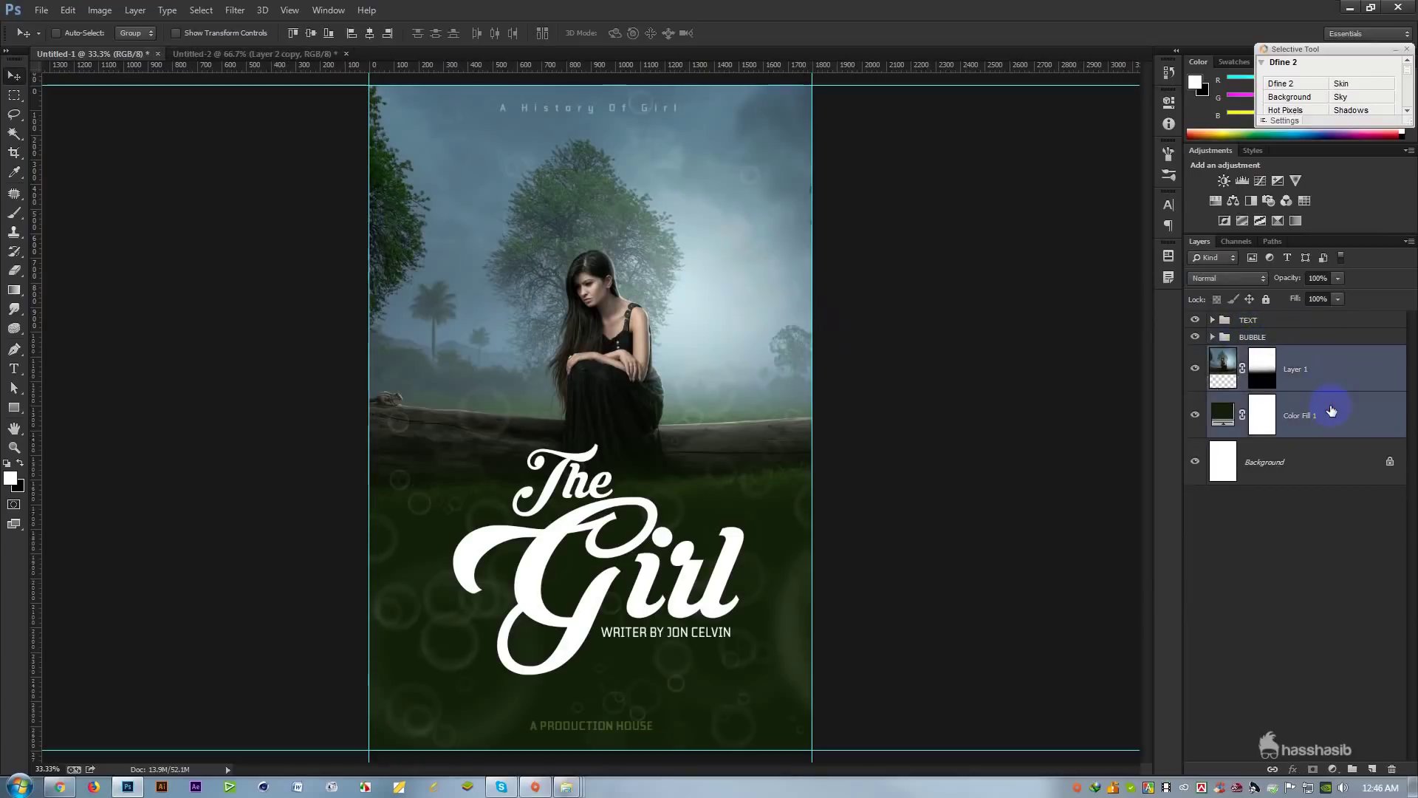
{"action": "key", "text": "ctrl+g"}
{"action": "double_click", "coordinate": [1253, 354]}
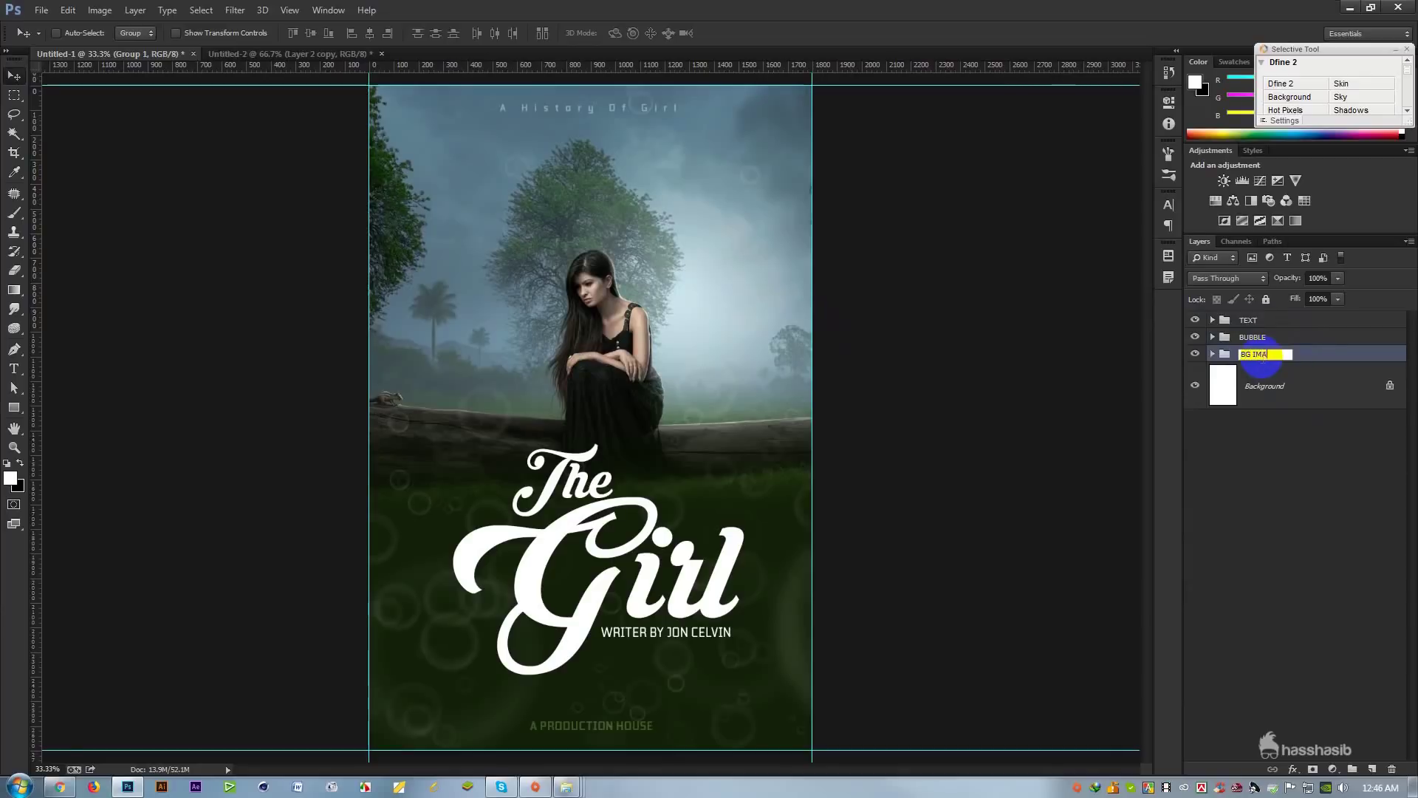
{"action": "key", "text": "Return"}
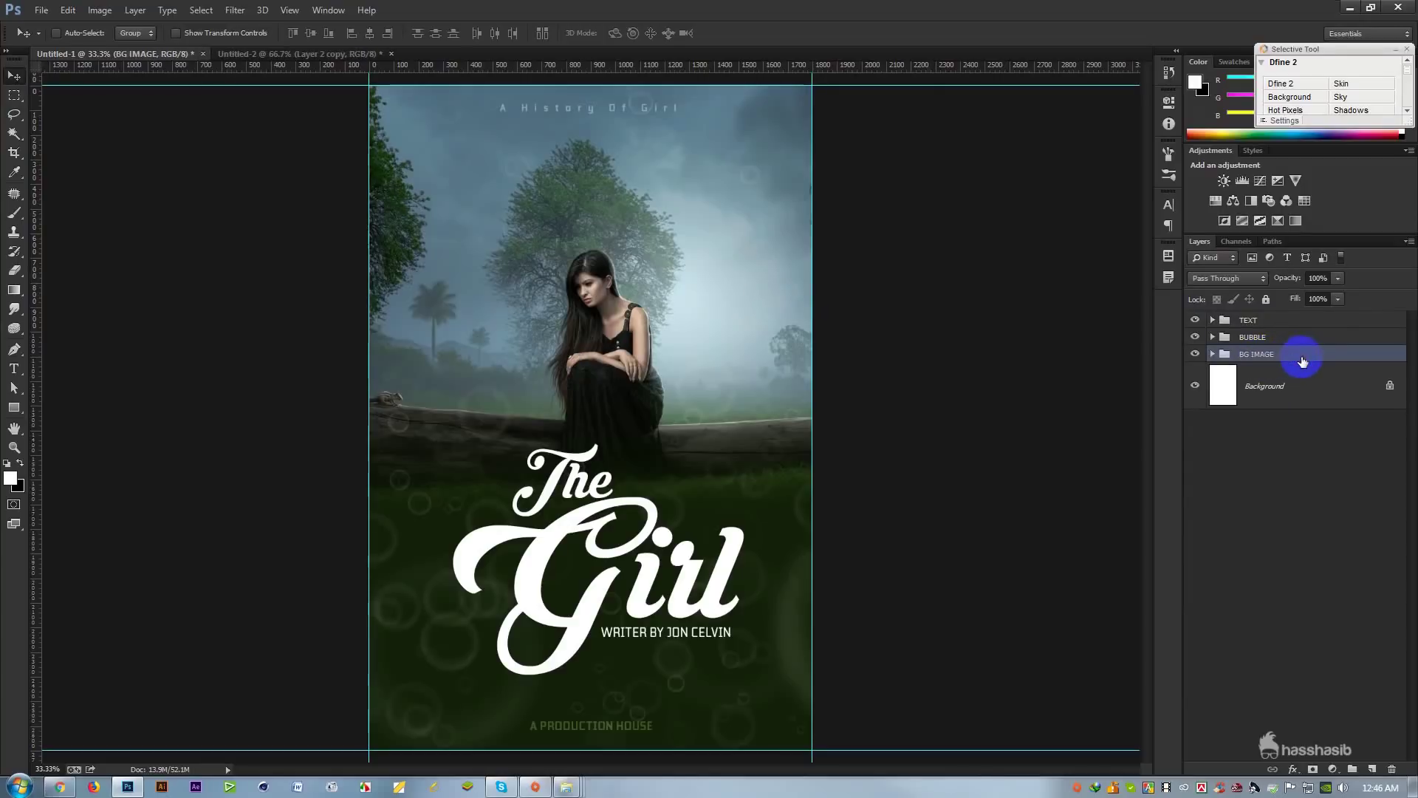